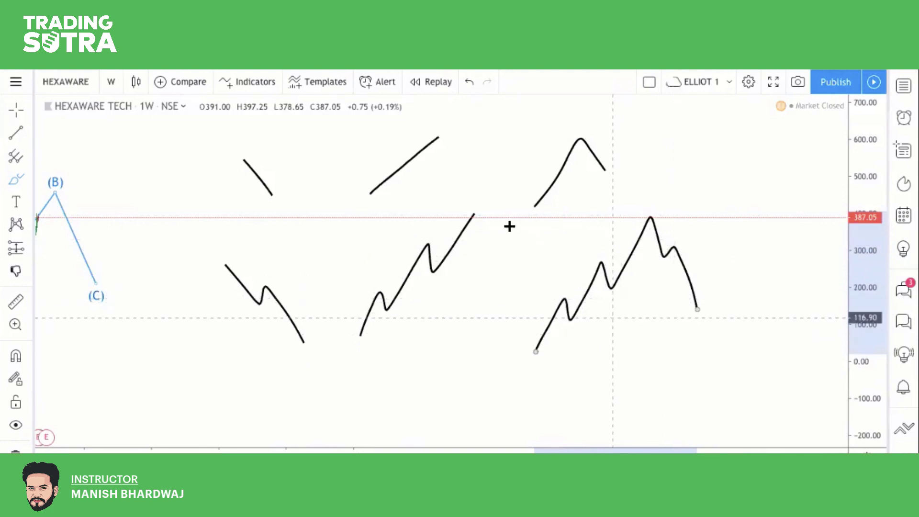
Step: Brush the wave counts 2 and 8 beside the upper and middle rows of wave sketches
{"action": "mouse_move", "coordinate": [734, 136]}
{"action": "left_mouse_down"}
{"action": "mouse_move", "coordinate": [731, 167]}
{"action": "mouse_move", "coordinate": [758, 163]}
{"action": "left_mouse_up"}
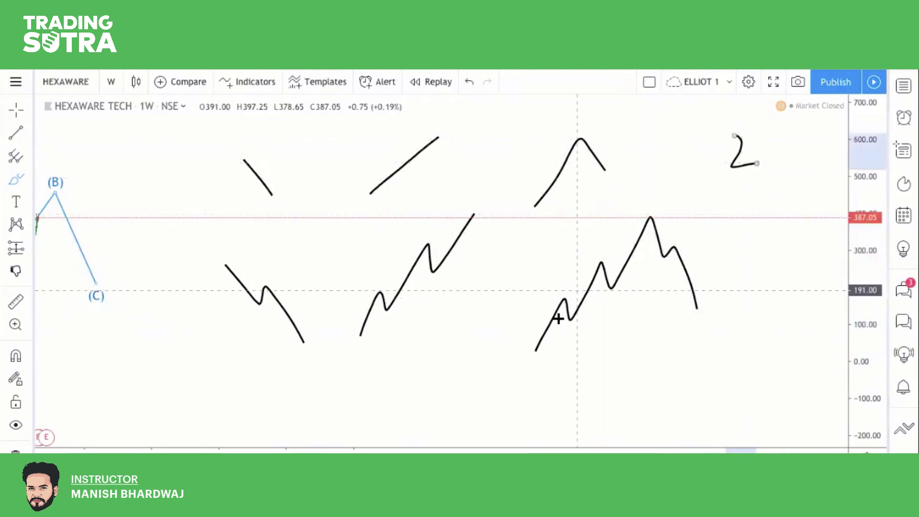
{"action": "mouse_move", "coordinate": [772, 249]}
{"action": "left_mouse_down"}
{"action": "mouse_move", "coordinate": [753, 292]}
{"action": "mouse_move", "coordinate": [765, 244]}
{"action": "left_mouse_up"}
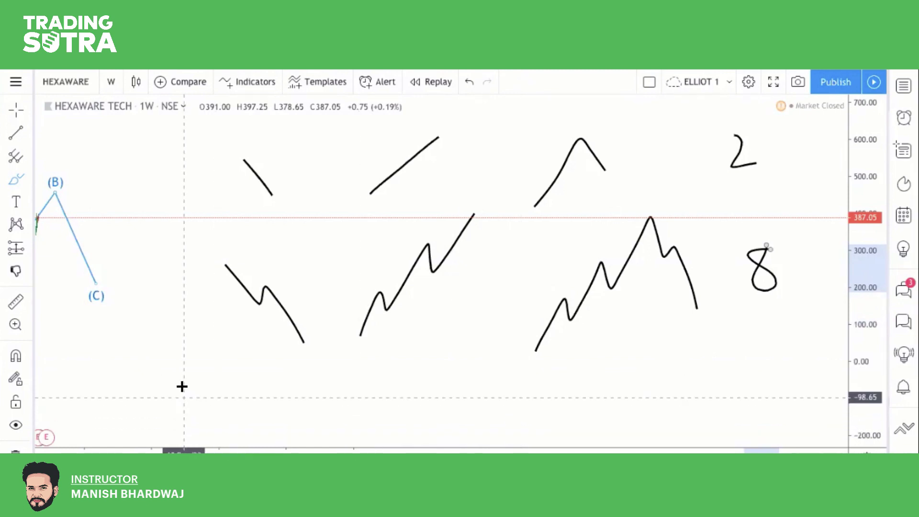
Step: Brush a more detailed falling correction beneath the middle row's falling wave, in three connected zigzag strokes: down, up, and down again, and dismiss the ad
{"action": "mouse_move", "coordinate": [141, 312]}
{"action": "left_mouse_down"}
{"action": "mouse_move", "coordinate": [172, 359]}
{"action": "mouse_move", "coordinate": [172, 334]}
{"action": "mouse_move", "coordinate": [203, 378]}
{"action": "mouse_move", "coordinate": [206, 362]}
{"action": "mouse_move", "coordinate": [235, 399]}
{"action": "left_mouse_up"}
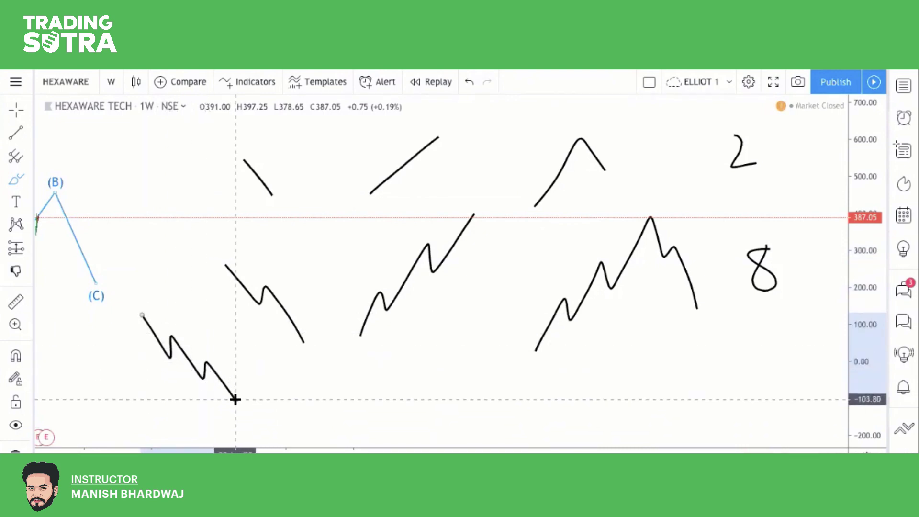
{"action": "mouse_move", "coordinate": [235, 399]}
{"action": "left_mouse_down"}
{"action": "mouse_move", "coordinate": [240, 375]}
{"action": "mouse_move", "coordinate": [246, 385]}
{"action": "mouse_move", "coordinate": [264, 358]}
{"action": "left_mouse_up"}
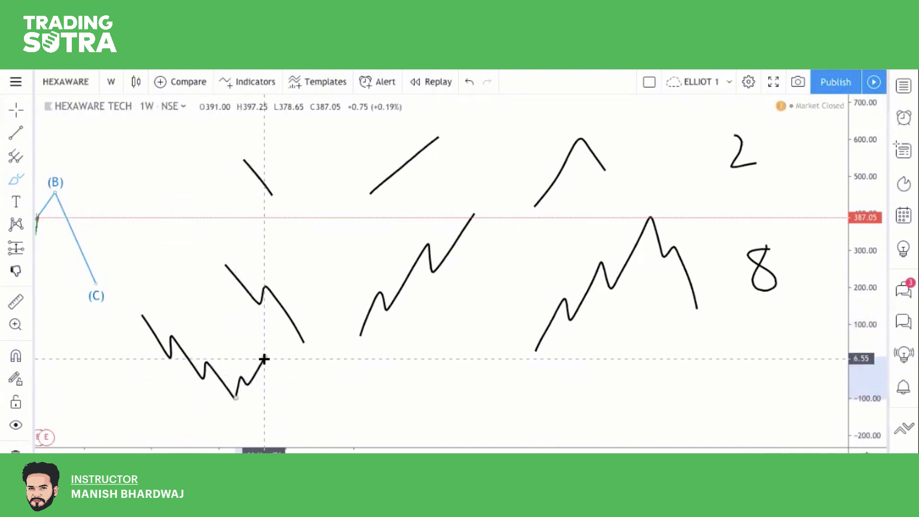
{"action": "mouse_move", "coordinate": [264, 358]}
{"action": "left_mouse_down"}
{"action": "mouse_move", "coordinate": [278, 383]}
{"action": "mouse_move", "coordinate": [283, 372]}
{"action": "mouse_move", "coordinate": [304, 414]}
{"action": "mouse_move", "coordinate": [311, 392]}
{"action": "mouse_move", "coordinate": [344, 443]}
{"action": "left_mouse_up"}
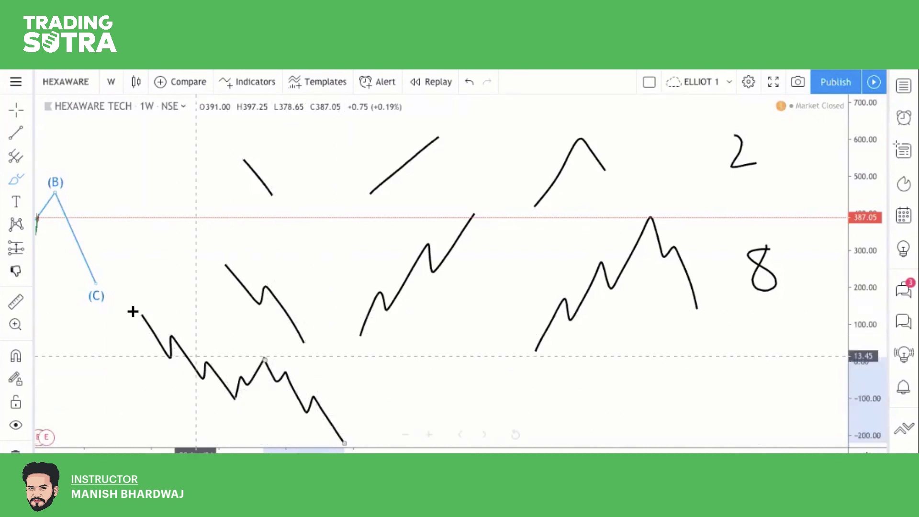
{"action": "left_click", "coordinate": [319, 381]}
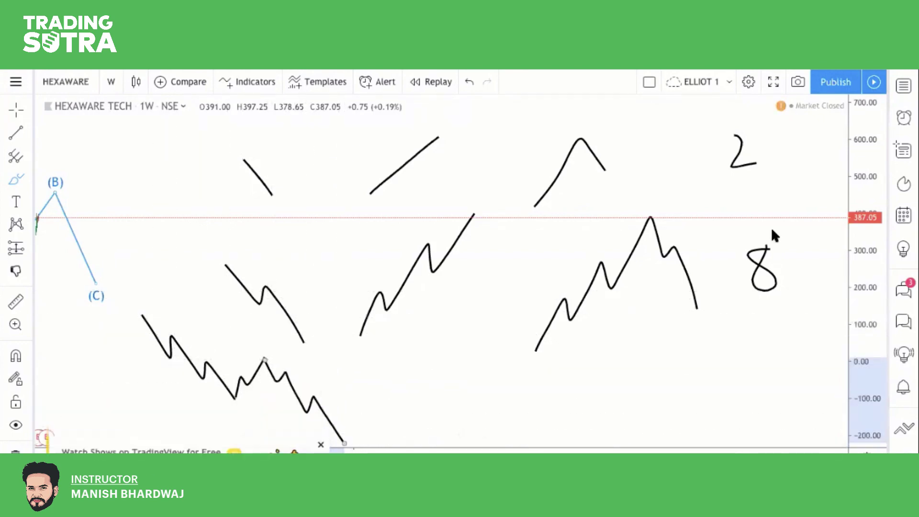
Step: Brush a more detailed full cycle below the rising waves on the chart, with zigzag subwaves climbing to a peak and correcting downward
{"action": "left_click", "coordinate": [423, 423]}
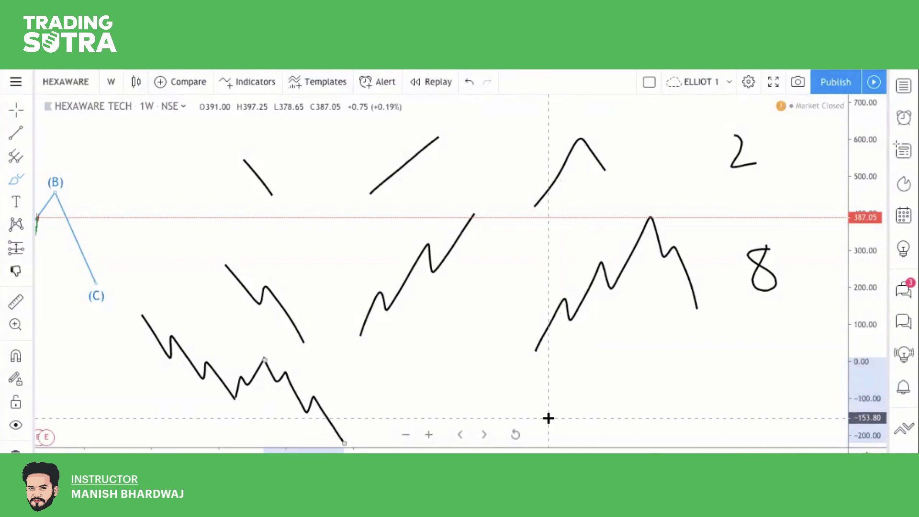
{"action": "mouse_move", "coordinate": [548, 419]}
{"action": "left_mouse_down"}
{"action": "mouse_move", "coordinate": [586, 352]}
{"action": "mouse_move", "coordinate": [596, 371]}
{"action": "mouse_move", "coordinate": [623, 310]}
{"action": "mouse_move", "coordinate": [646, 364]}
{"action": "left_mouse_up"}
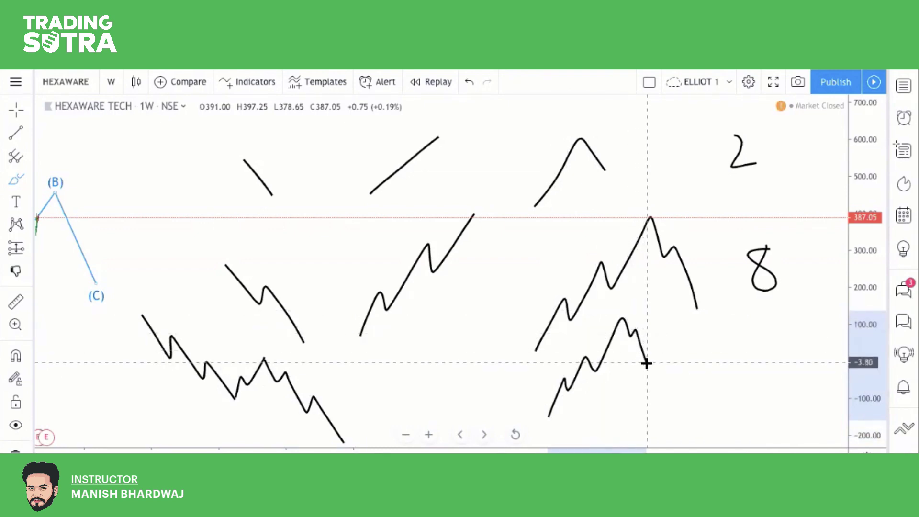
{"action": "mouse_move", "coordinate": [648, 357]}
{"action": "left_mouse_down"}
{"action": "mouse_move", "coordinate": [677, 334]}
{"action": "mouse_move", "coordinate": [699, 280]}
{"action": "mouse_move", "coordinate": [712, 291]}
{"action": "mouse_move", "coordinate": [725, 252]}
{"action": "mouse_move", "coordinate": [785, 348]}
{"action": "mouse_move", "coordinate": [810, 304]}
{"action": "mouse_move", "coordinate": [836, 352]}
{"action": "mouse_move", "coordinate": [842, 340]}
{"action": "mouse_move", "coordinate": [848, 369]}
{"action": "left_mouse_up"}
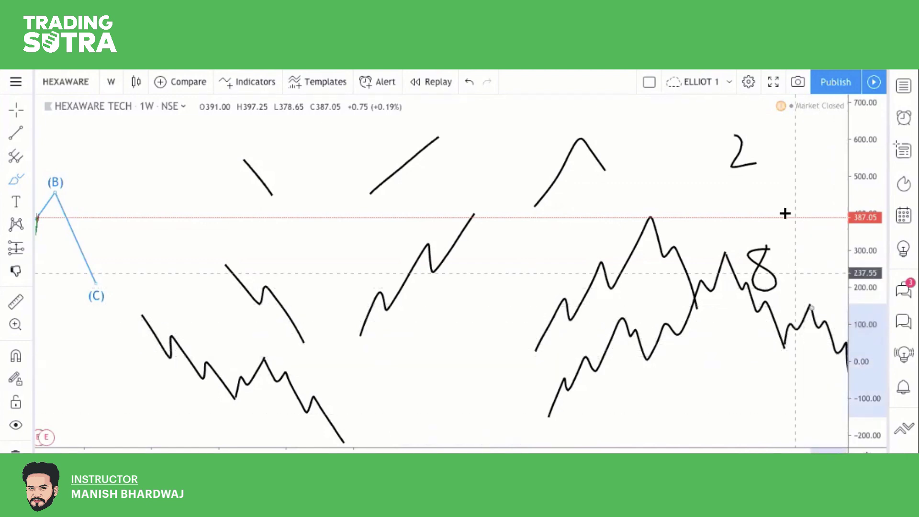
{"action": "left_click", "coordinate": [13, 111]}
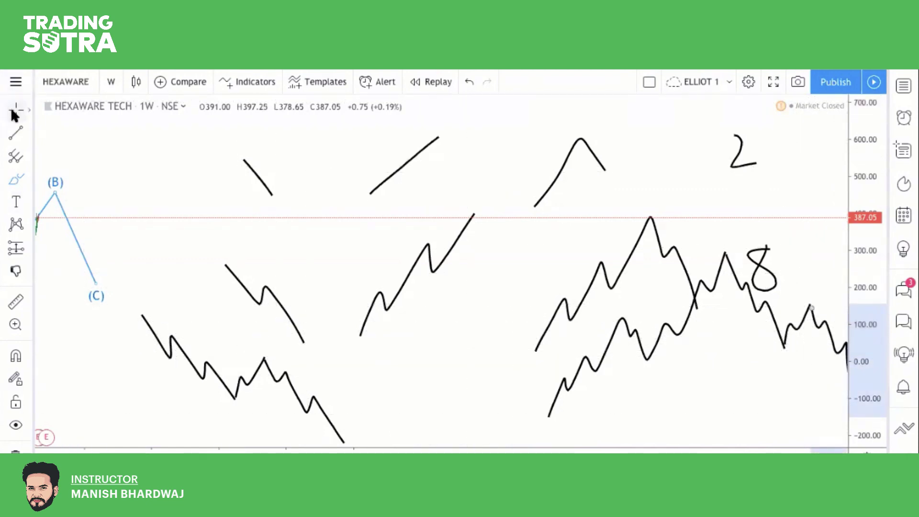
Step: Circle the detailed falling correction and the middle rising wave cycle by brush, and undo the marks
{"action": "mouse_move", "coordinate": [308, 334]}
{"action": "left_mouse_down"}
{"action": "mouse_move", "coordinate": [92, 317]}
{"action": "mouse_move", "coordinate": [282, 447]}
{"action": "mouse_move", "coordinate": [318, 353]}
{"action": "left_mouse_up"}
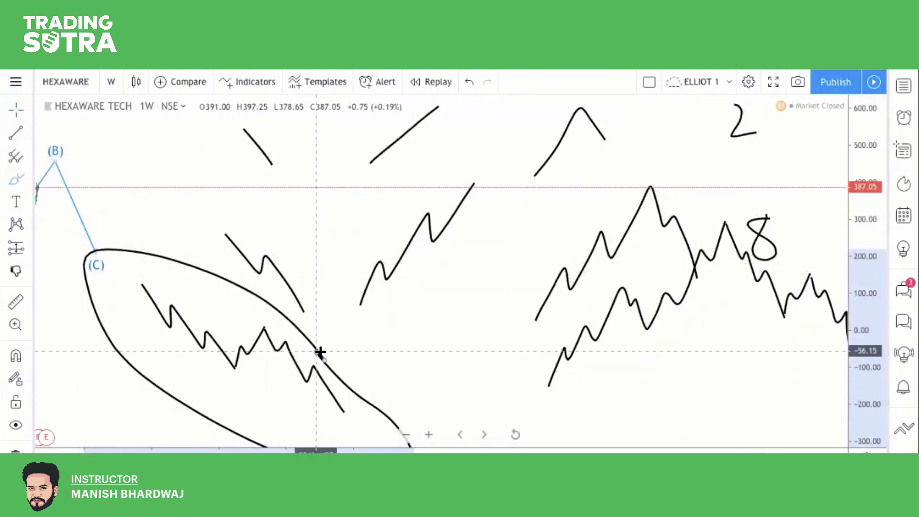
{"action": "mouse_move", "coordinate": [660, 168]}
{"action": "left_mouse_down"}
{"action": "mouse_move", "coordinate": [538, 315]}
{"action": "mouse_move", "coordinate": [583, 326]}
{"action": "mouse_move", "coordinate": [670, 149]}
{"action": "left_mouse_up"}
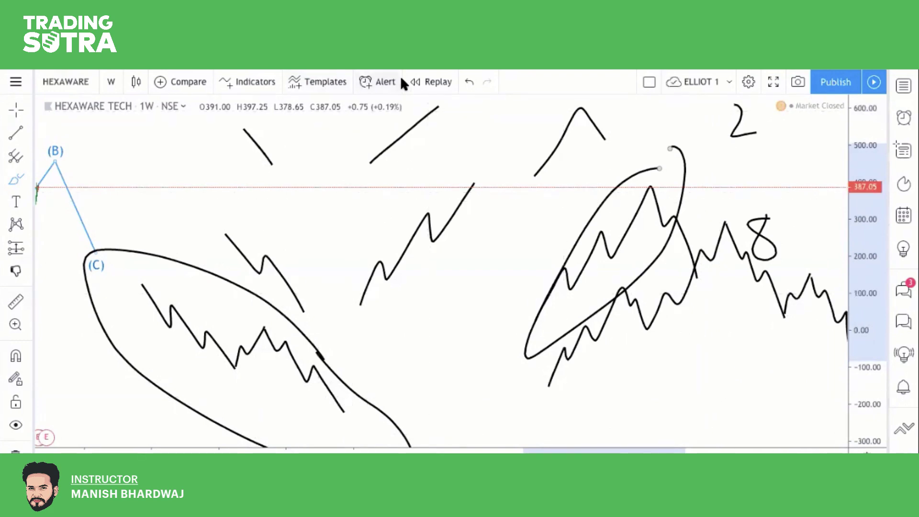
{"action": "left_click", "coordinate": [463, 78]}
{"action": "left_click", "coordinate": [462, 78]}
{"action": "left_click", "coordinate": [463, 83]}
Step: Brush a long curve above waves (1) to (5) and undo it
{"action": "left_click_drag", "start_coordinate": [729, 147], "coordinate": [292, 199]}
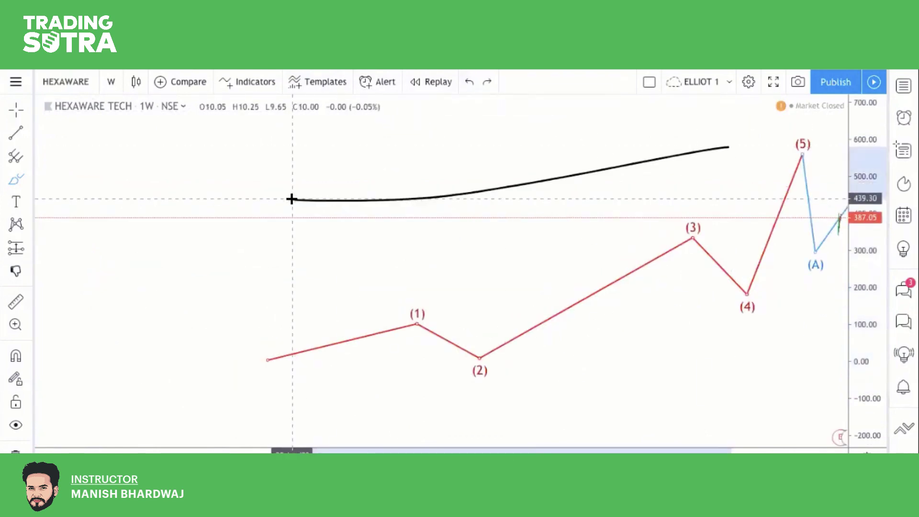
{"action": "left_click", "coordinate": [12, 106]}
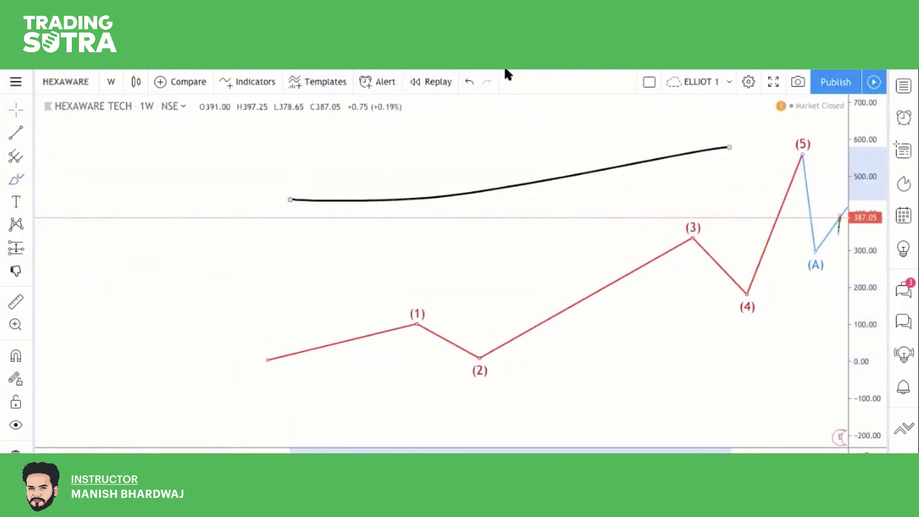
{"action": "left_click", "coordinate": [467, 82]}
{"action": "left_click_drag", "start_coordinate": [541, 316], "coordinate": [67, 266]}
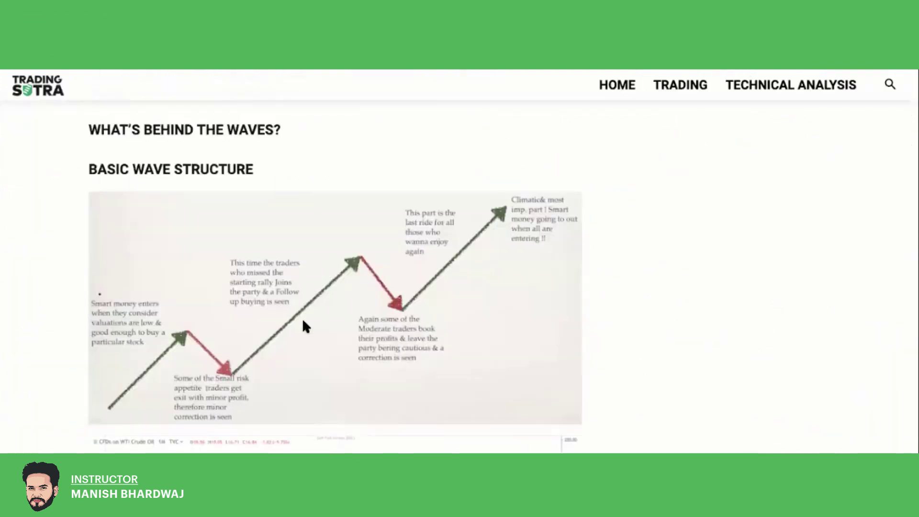
Step: Examine the full set of hand-drawn wave sketches next to the A-B-C correction on the HEXAWARE chart and dismiss the ad
{"action": "scroll", "coordinate": [165, 241], "scroll_direction": "up", "scroll_amount": 10}
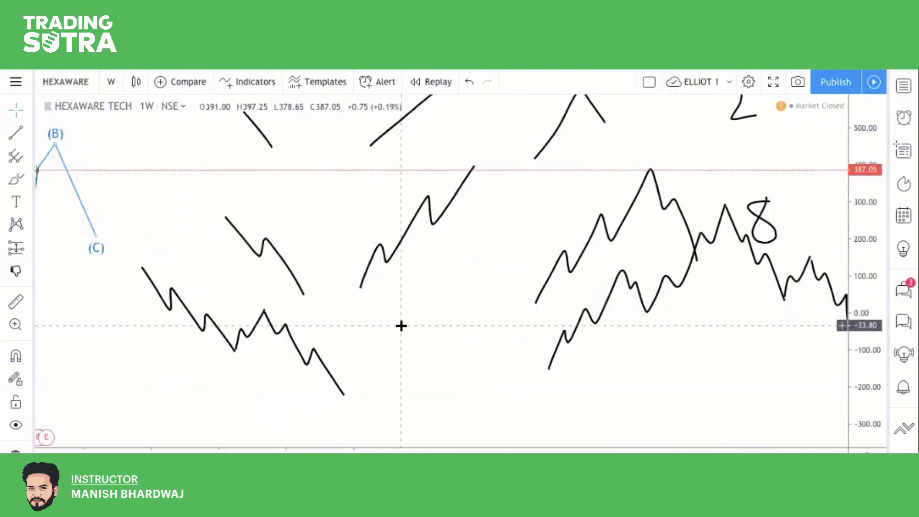
{"action": "scroll", "coordinate": [401, 325], "scroll_direction": "down", "scroll_amount": 3}
{"action": "scroll", "coordinate": [401, 325], "scroll_direction": "up", "scroll_amount": 5}
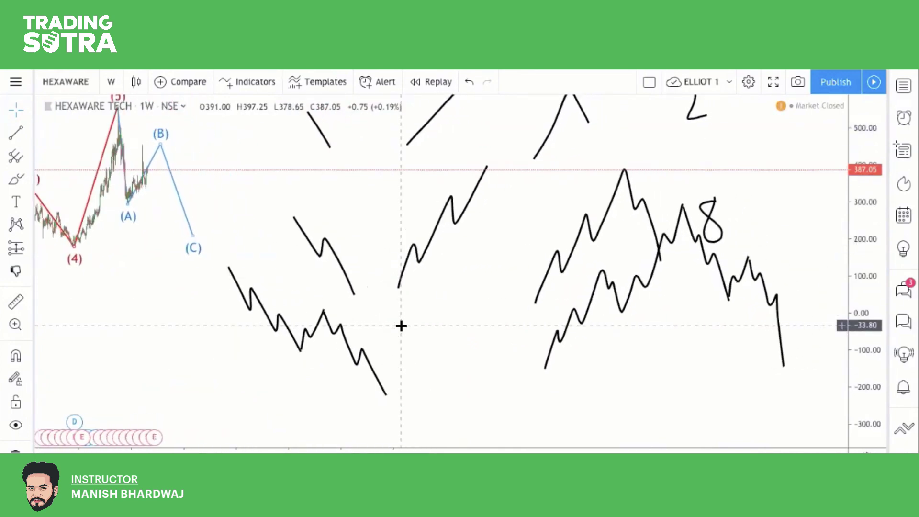
{"action": "scroll", "coordinate": [401, 325], "scroll_direction": "up", "scroll_amount": 4}
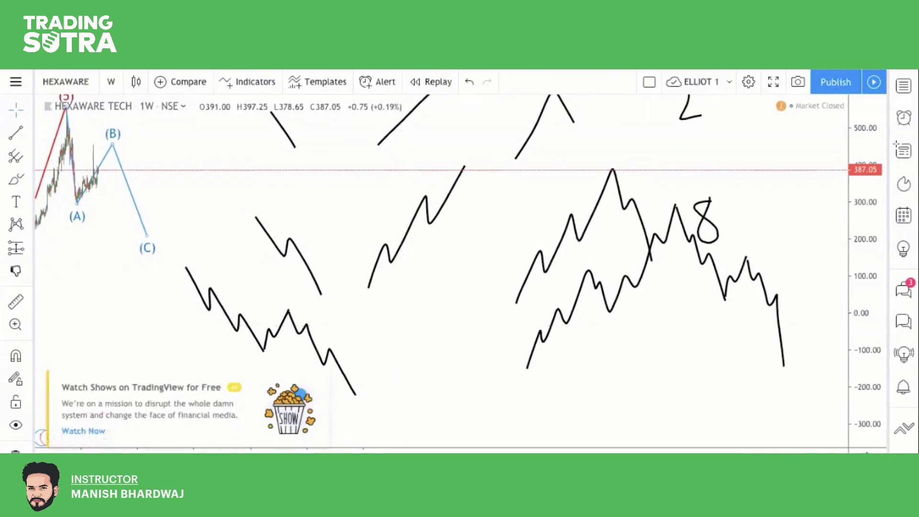
{"action": "left_click", "coordinate": [320, 378]}
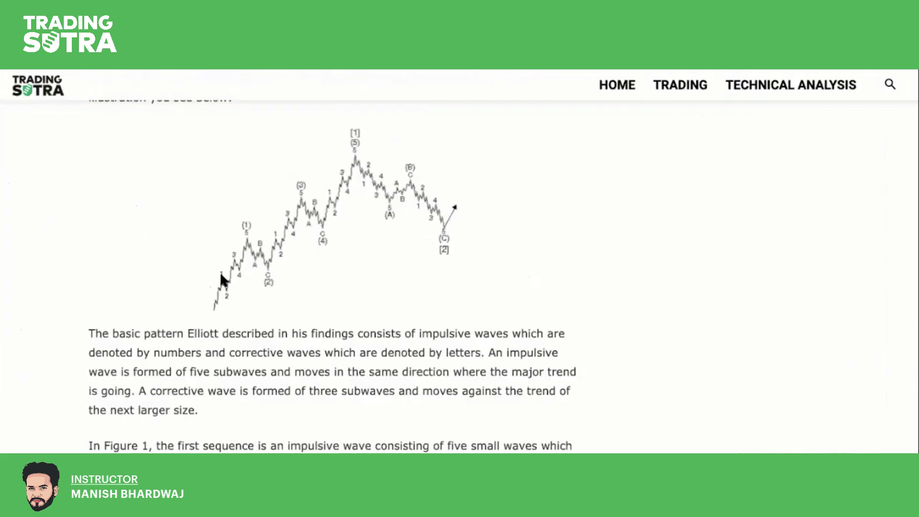
Step: Read down the Elliott wave article from the wave diagram to the Basic Rules of Wave Theory section
{"action": "scroll", "coordinate": [211, 335], "scroll_direction": "down", "scroll_amount": 1}
{"action": "scroll", "coordinate": [211, 335], "scroll_direction": "down", "scroll_amount": 15}
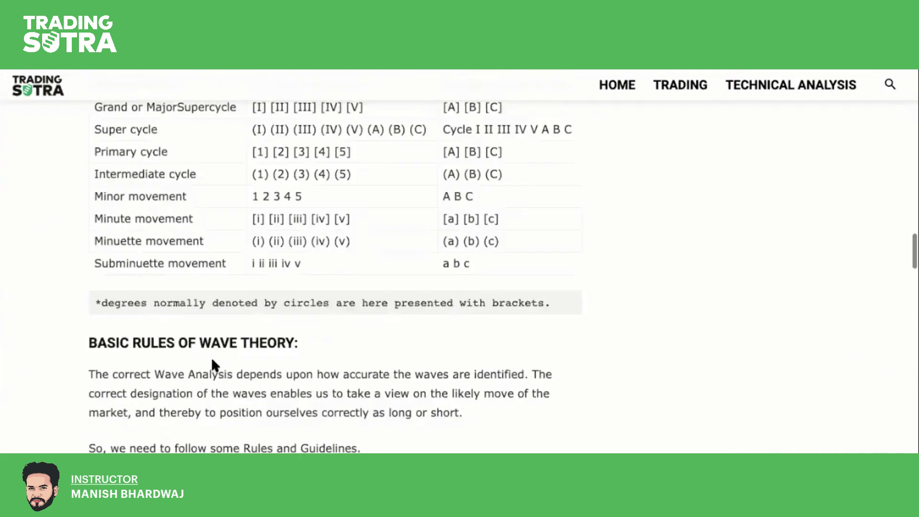
{"action": "scroll", "coordinate": [213, 365], "scroll_direction": "down", "scroll_amount": 4}
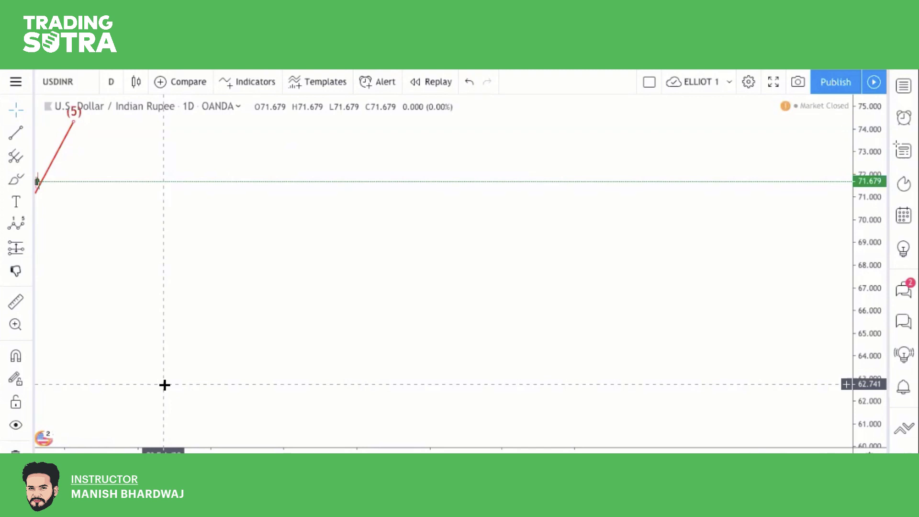
Step: Brush a rising wave from about 61.4 to 65.0 on the USDINR chart, underline its start and mark its peak 1
{"action": "left_click", "coordinate": [13, 182]}
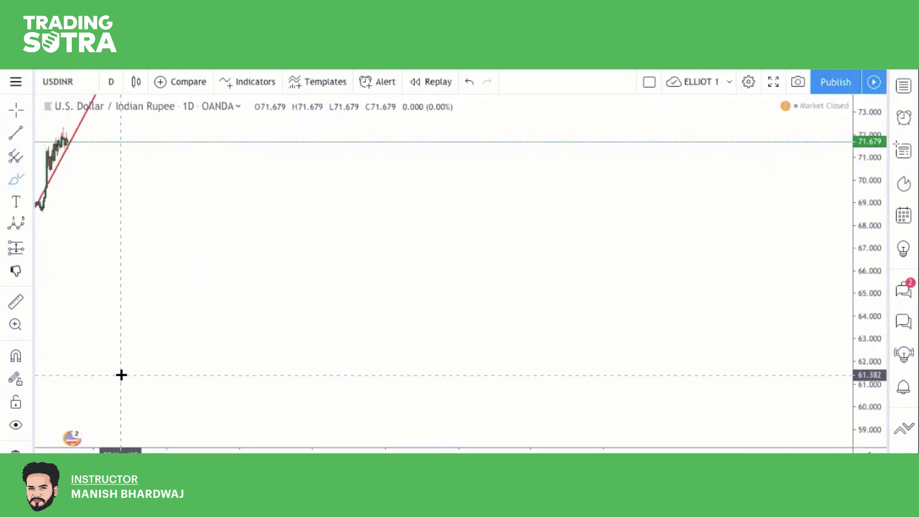
{"action": "left_click_drag", "start_coordinate": [121, 375], "coordinate": [166, 294]}
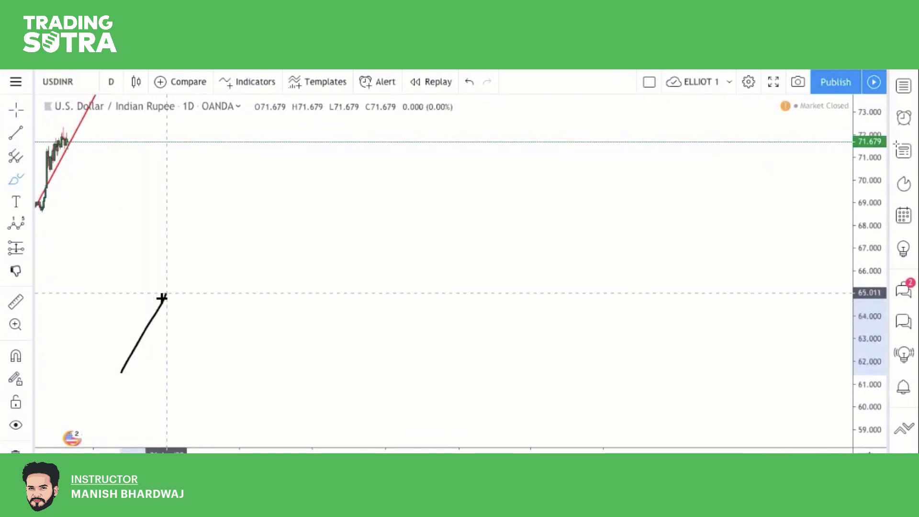
{"action": "left_click_drag", "start_coordinate": [112, 377], "coordinate": [151, 378]}
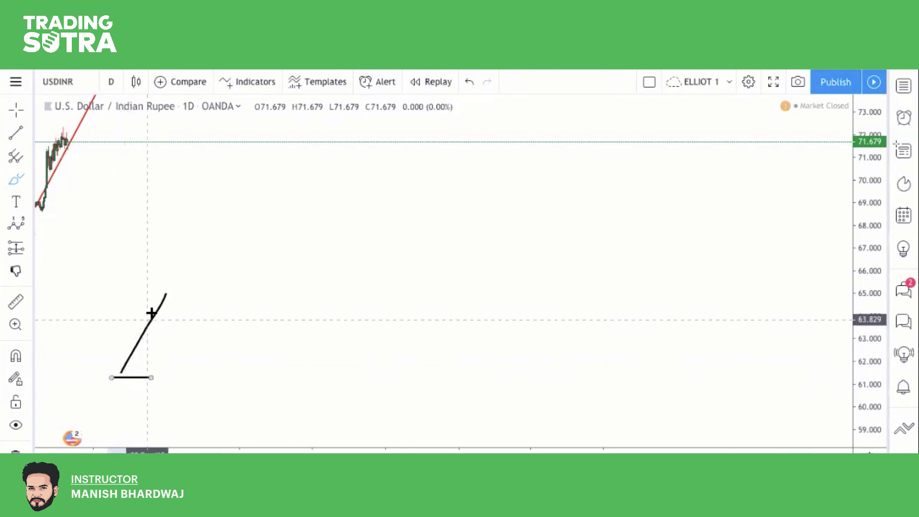
{"action": "left_click", "coordinate": [164, 277]}
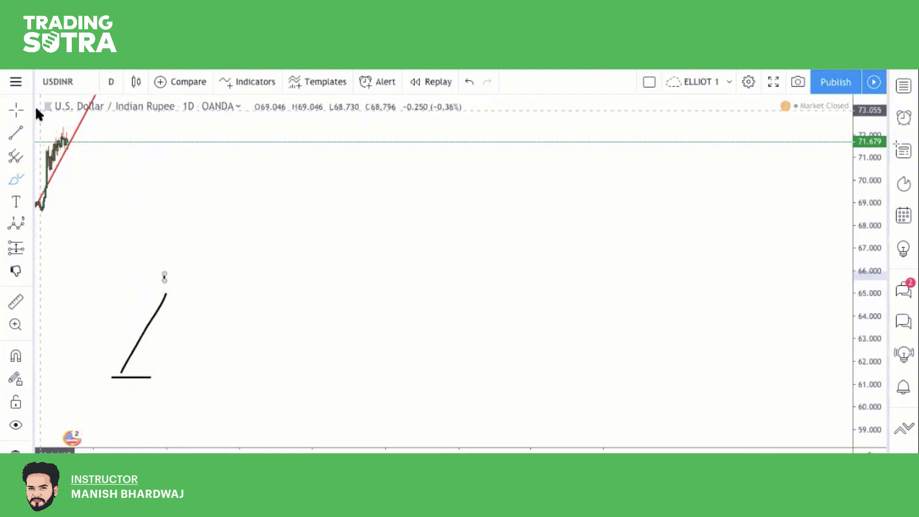
{"action": "left_click", "coordinate": [14, 112]}
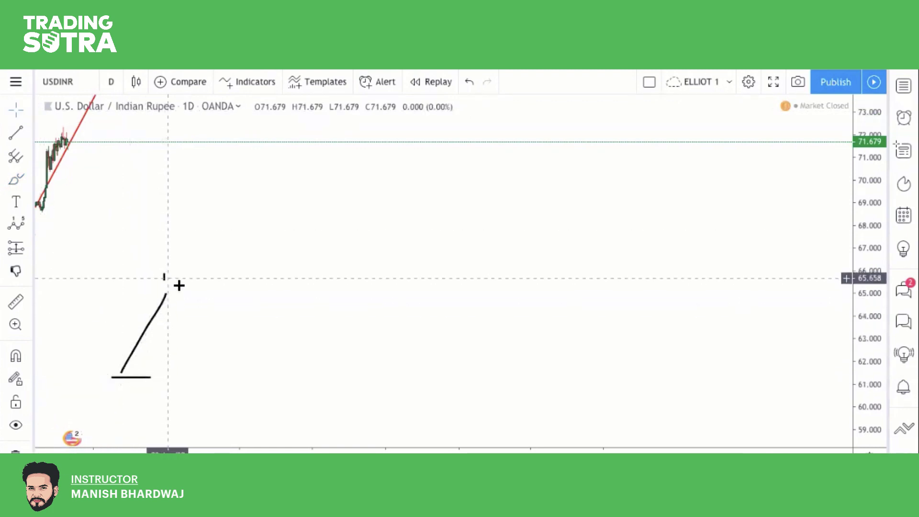
Step: Brush a falling wave from peak 1 to about 61.9, ending just above the line under the first wave's start
{"action": "left_click", "coordinate": [15, 179]}
{"action": "left_click_drag", "start_coordinate": [166, 294], "coordinate": [192, 365]}
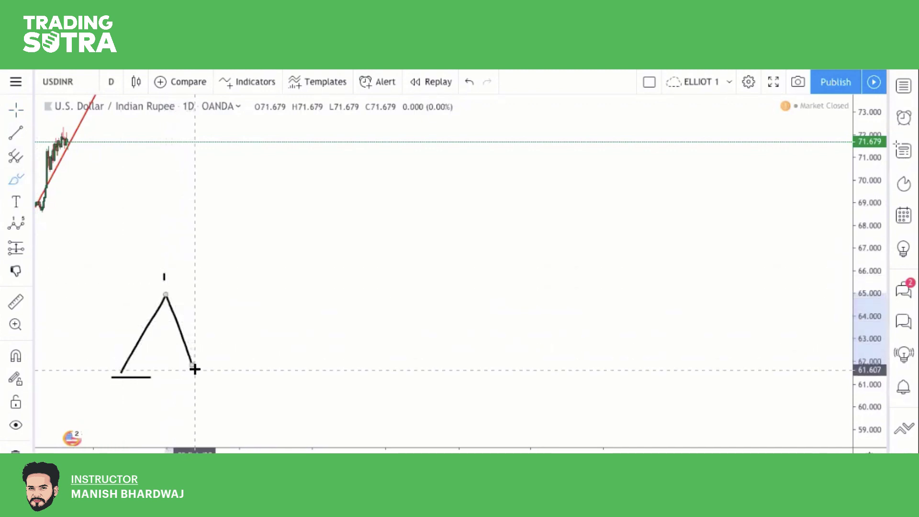
{"action": "left_click", "coordinate": [16, 109]}
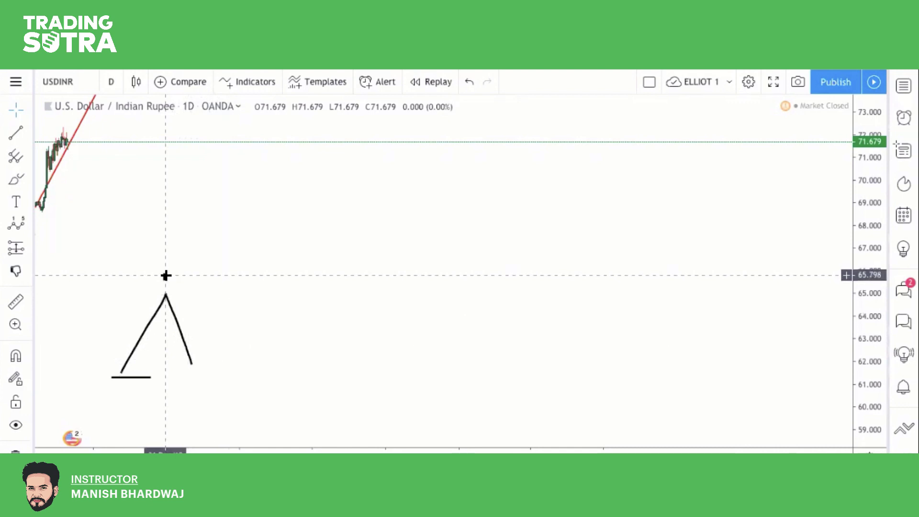
{"action": "left_click_drag", "start_coordinate": [165, 275], "coordinate": [164, 279]}
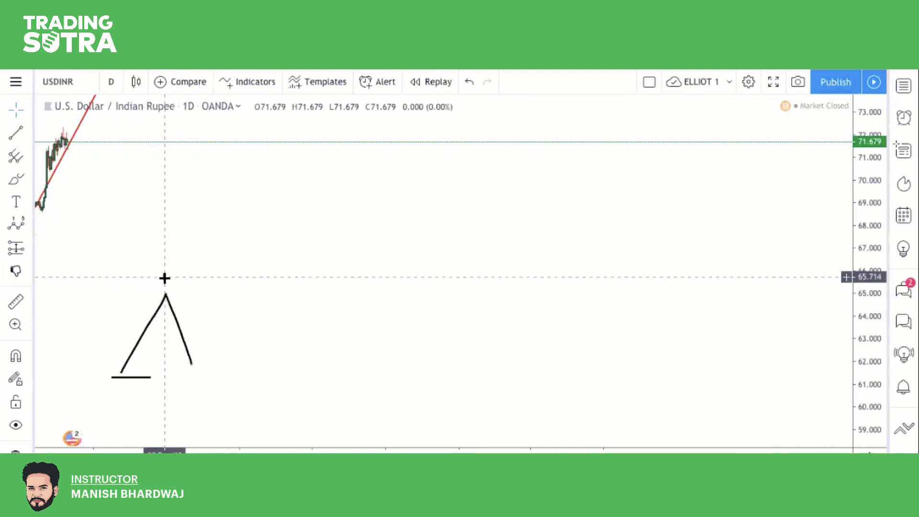
Step: Brush a short rising stroke to about 63.4 from the low of the falling wave and label that low 2
{"action": "left_click", "coordinate": [16, 179]}
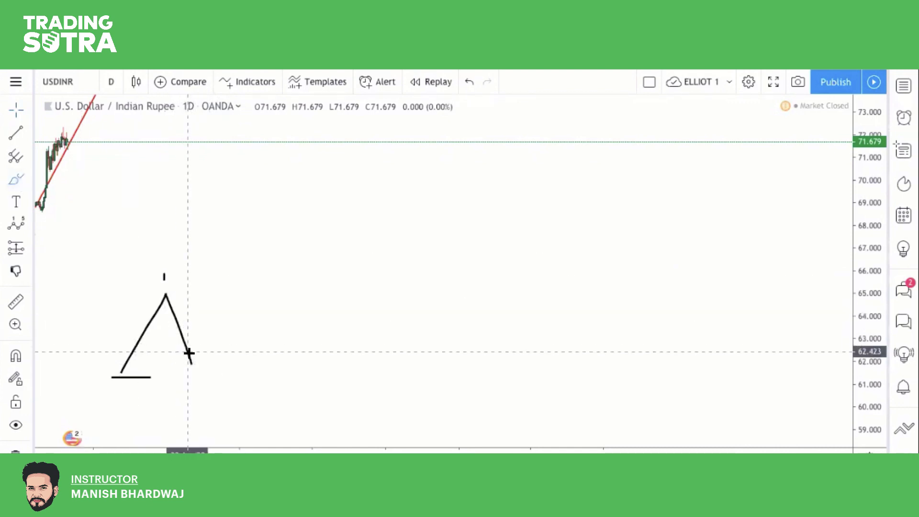
{"action": "left_click_drag", "start_coordinate": [192, 363], "coordinate": [212, 332]}
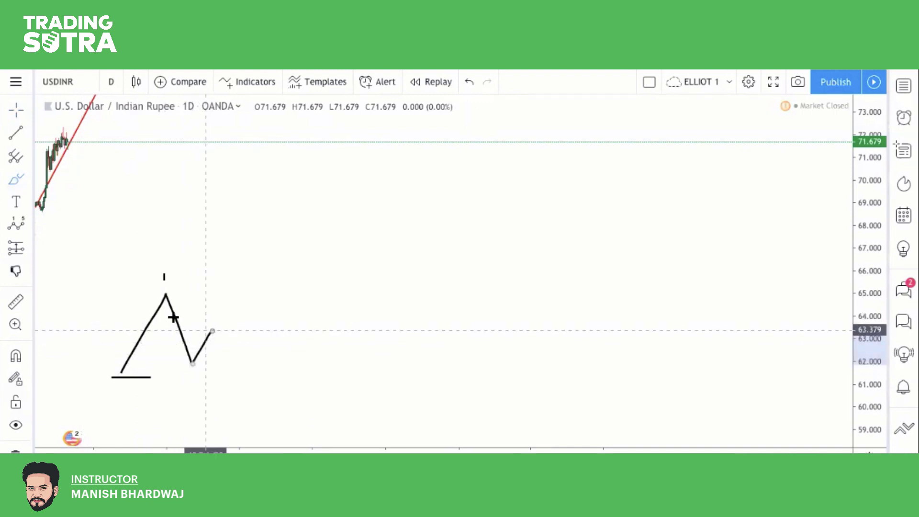
{"action": "left_click", "coordinate": [193, 370]}
{"action": "left_click_drag", "start_coordinate": [187, 373], "coordinate": [219, 382]}
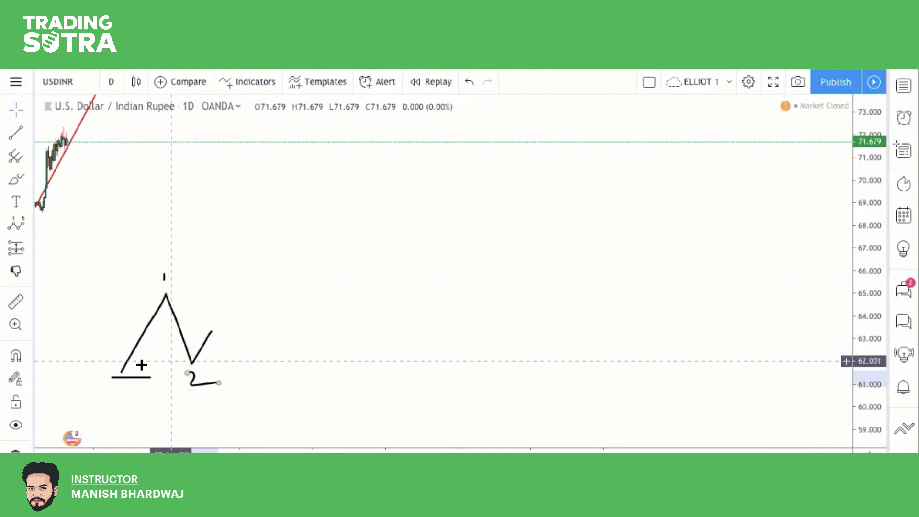
Step: Brush a second example with a rising wave marked 1 and a decline to about 66, extending below the wave's starting point
{"action": "left_click", "coordinate": [16, 179]}
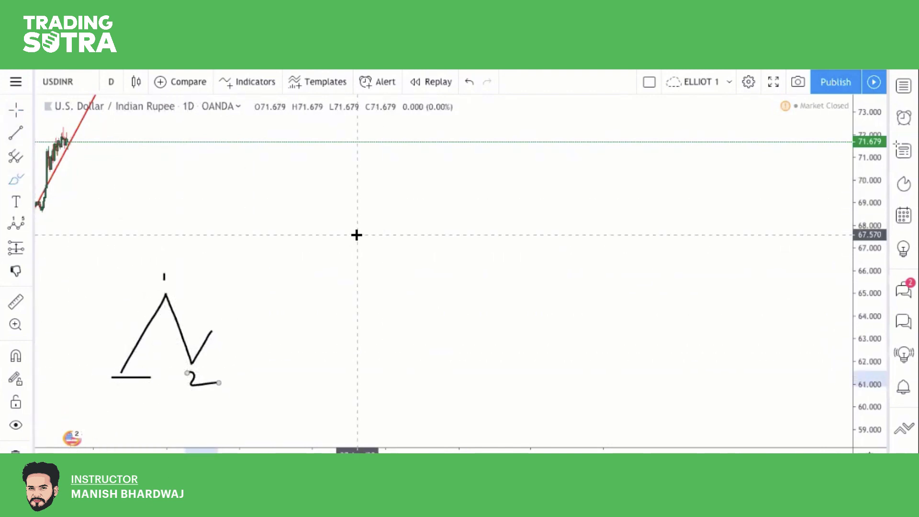
{"action": "mouse_move", "coordinate": [356, 233]}
{"action": "left_mouse_down"}
{"action": "mouse_move", "coordinate": [396, 162]}
{"action": "mouse_move", "coordinate": [400, 174]}
{"action": "mouse_move", "coordinate": [383, 154]}
{"action": "mouse_move", "coordinate": [415, 213]}
{"action": "left_mouse_up"}
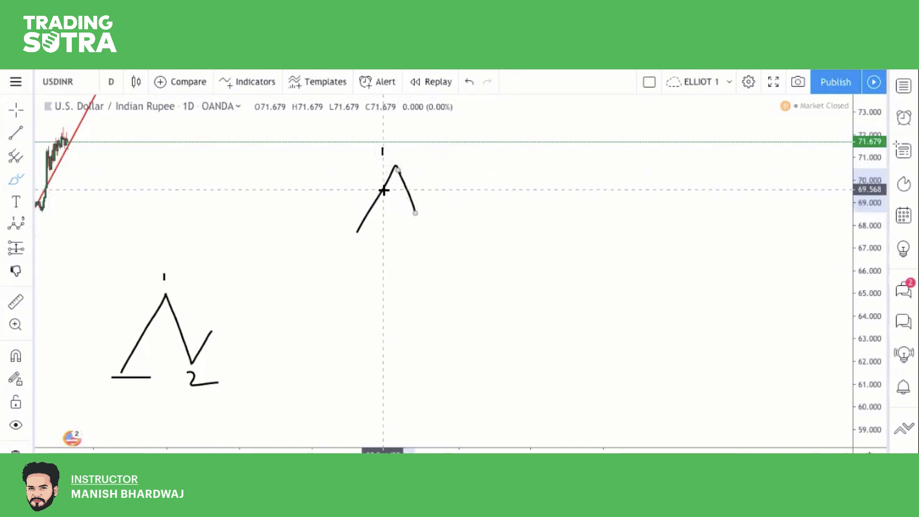
{"action": "left_click_drag", "start_coordinate": [414, 212], "coordinate": [433, 272]}
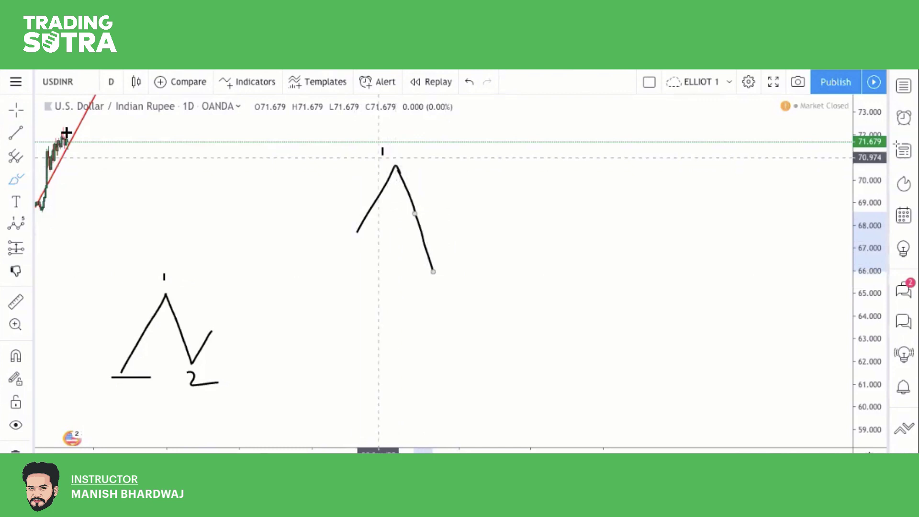
Step: Undo the strokes of the second wave example, leaving only the first sketch with waves 1 and 2
{"action": "left_click", "coordinate": [468, 82]}
{"action": "left_click", "coordinate": [470, 81]}
{"action": "left_click", "coordinate": [465, 82]}
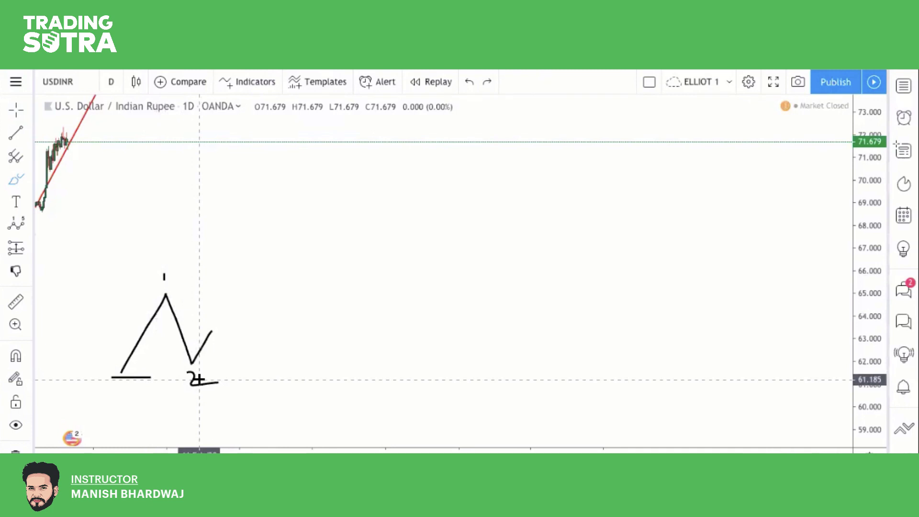
Step: Brush a rising wave from low 2 to about 69.1, followed by a decline to about 65
{"action": "left_click", "coordinate": [15, 181]}
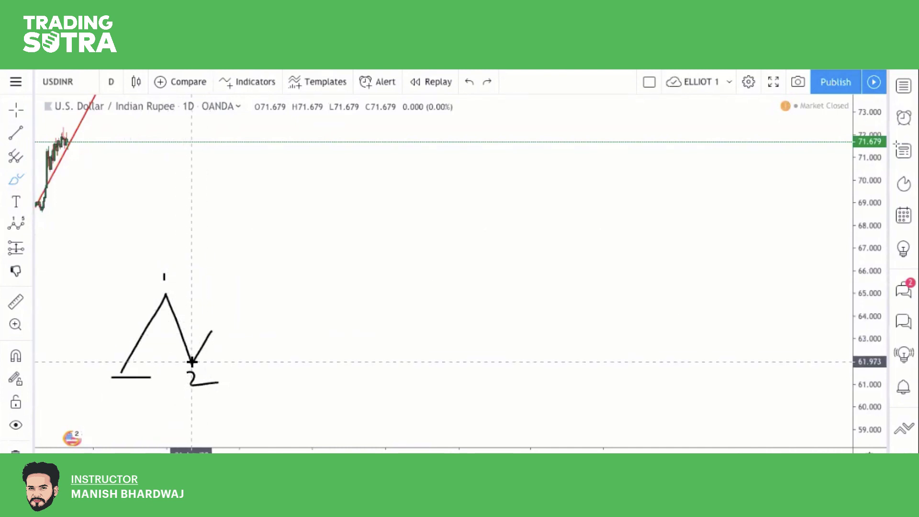
{"action": "left_click_drag", "start_coordinate": [190, 364], "coordinate": [283, 200]}
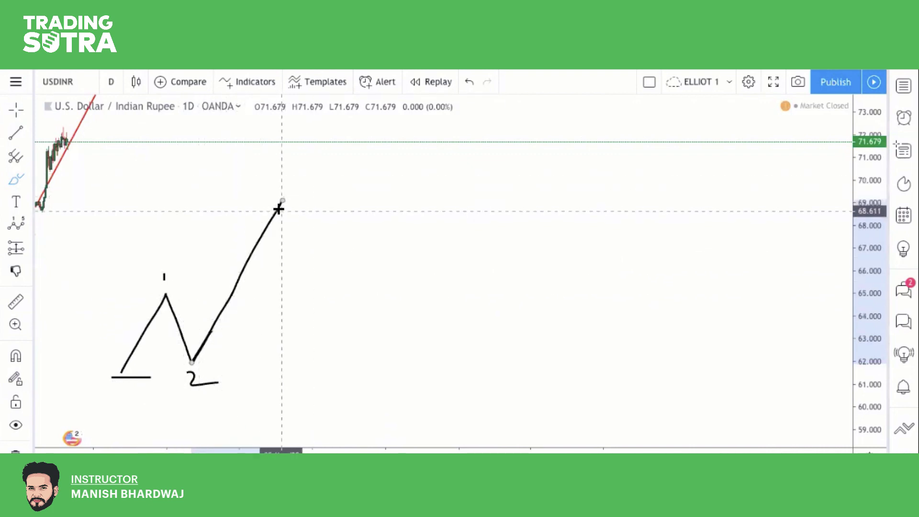
{"action": "left_click_drag", "start_coordinate": [282, 200], "coordinate": [318, 293]}
Step: Dismiss the ad and draw a horizontal trend line at about 64.9 from peak 1 past the end of the second decline
{"action": "left_click", "coordinate": [13, 111]}
{"action": "mouse_move", "coordinate": [111, 296]}
{"action": "left_mouse_down"}
{"action": "mouse_move", "coordinate": [344, 296]}
{"action": "mouse_move", "coordinate": [95, 291]}
{"action": "mouse_move", "coordinate": [82, 282]}
{"action": "left_mouse_up"}
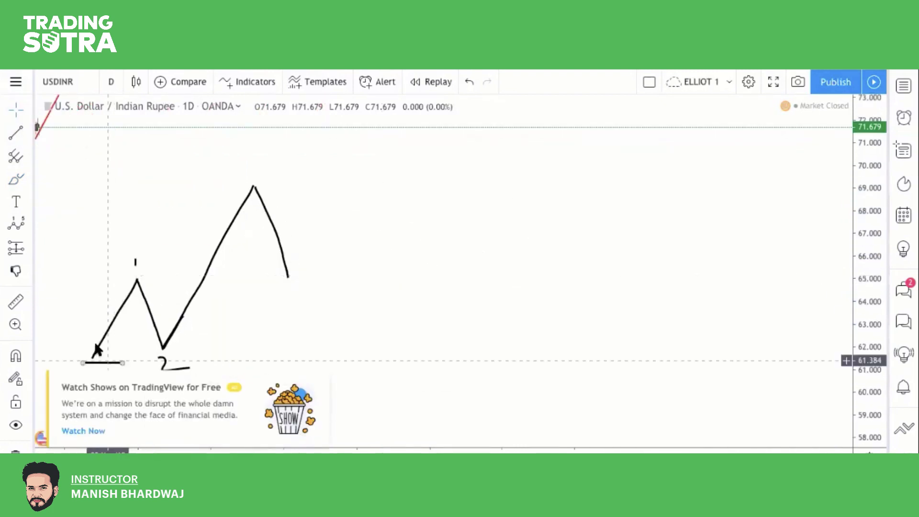
{"action": "left_click", "coordinate": [323, 382]}
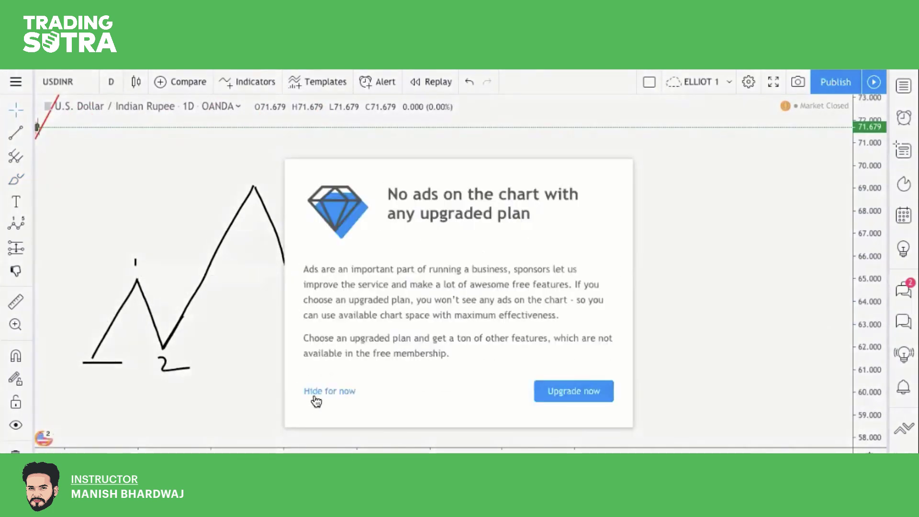
{"action": "left_click", "coordinate": [316, 398]}
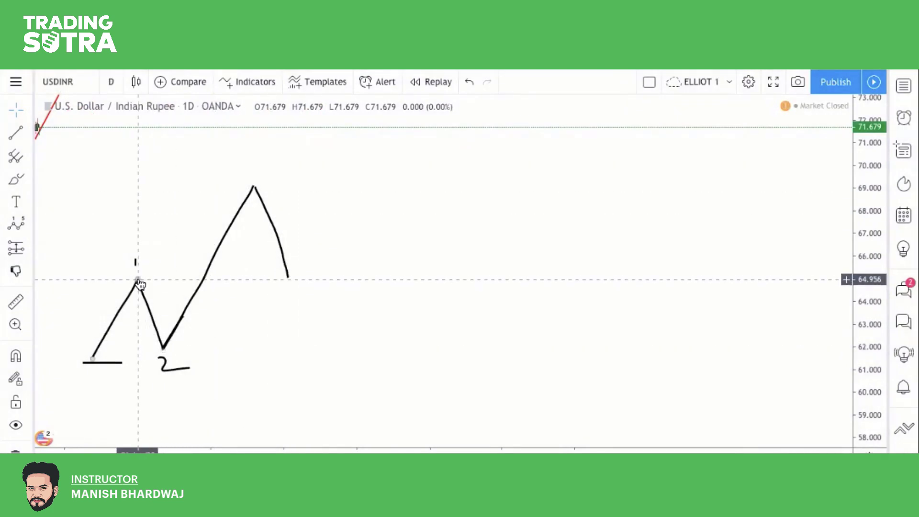
{"action": "left_click", "coordinate": [25, 130]}
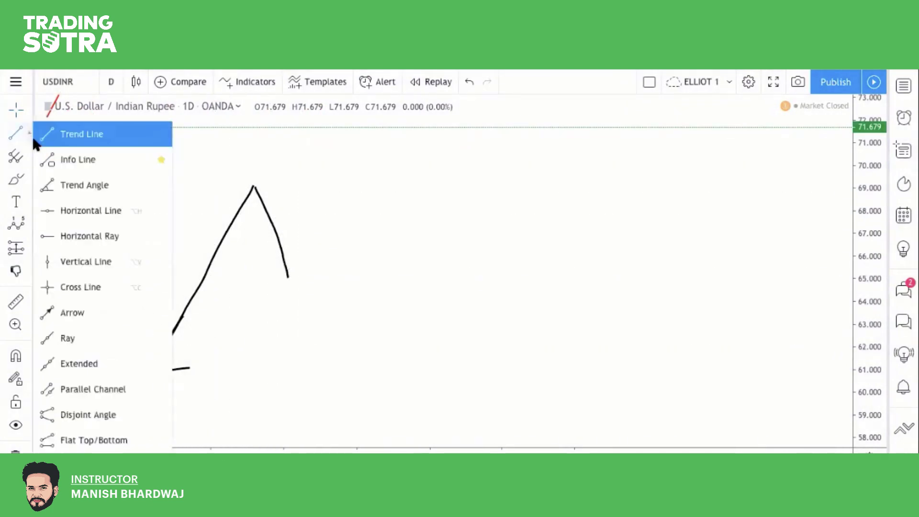
{"action": "left_click", "coordinate": [362, 281]}
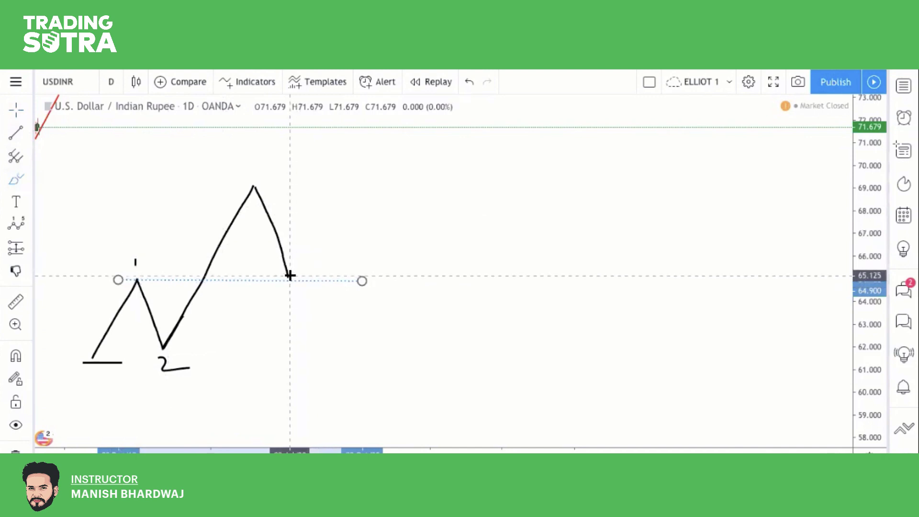
Step: Brush a rising wave from the second decline's low to about 68.7, marking that low 4 and the preceding peak 3
{"action": "left_click_drag", "start_coordinate": [289, 279], "coordinate": [335, 195]}
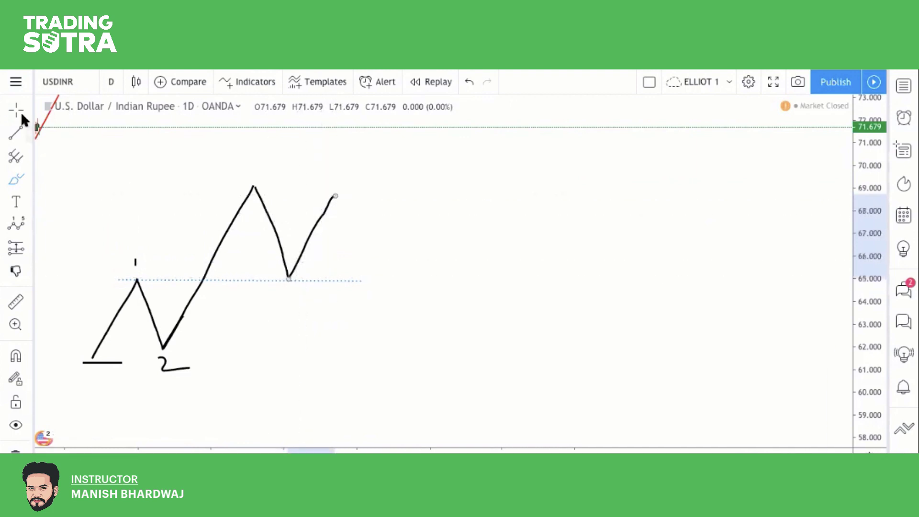
{"action": "left_click", "coordinate": [26, 177]}
{"action": "left_click_drag", "start_coordinate": [282, 287], "coordinate": [295, 306]}
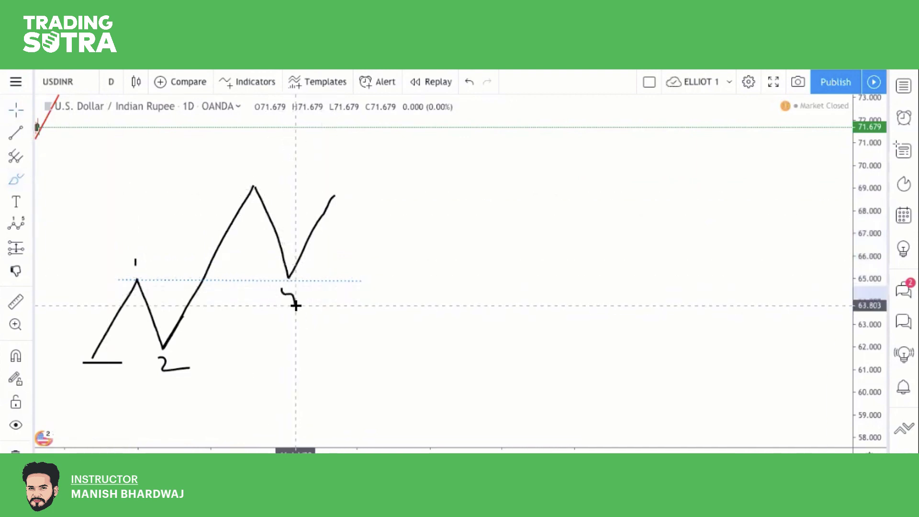
{"action": "mouse_move", "coordinate": [236, 162]}
{"action": "left_mouse_down"}
{"action": "mouse_move", "coordinate": [250, 166]}
{"action": "mouse_move", "coordinate": [234, 185]}
{"action": "left_mouse_up"}
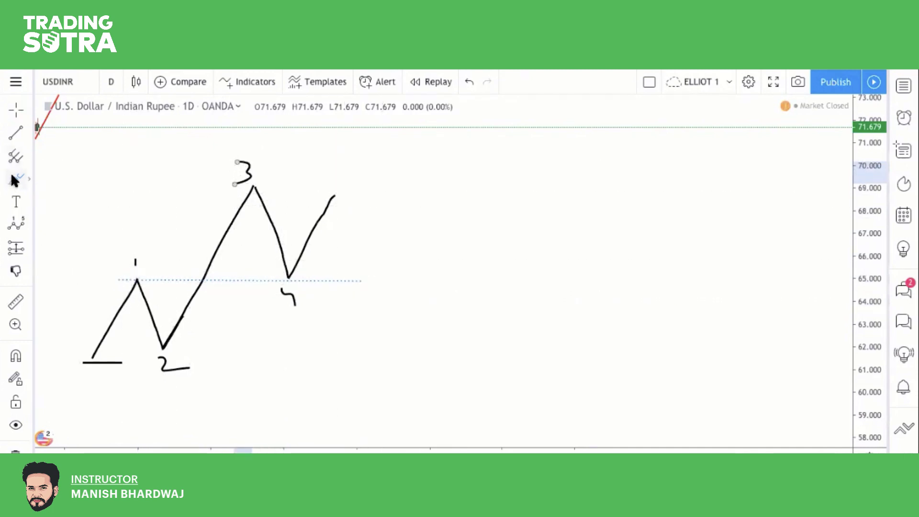
Step: Extend the final rising wave with the Brush to about 71.4, above peak 3
{"action": "left_click", "coordinate": [28, 180]}
{"action": "left_click", "coordinate": [74, 179]}
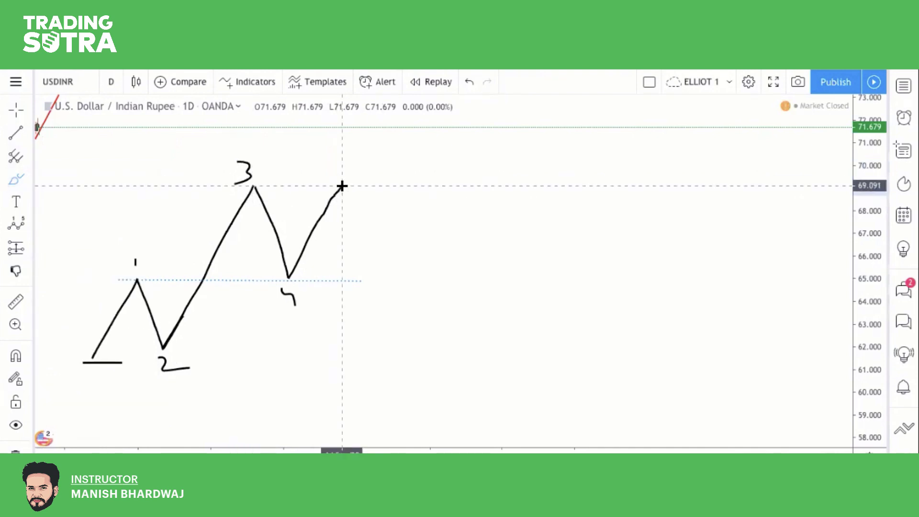
{"action": "left_click_drag", "start_coordinate": [342, 186], "coordinate": [380, 132]}
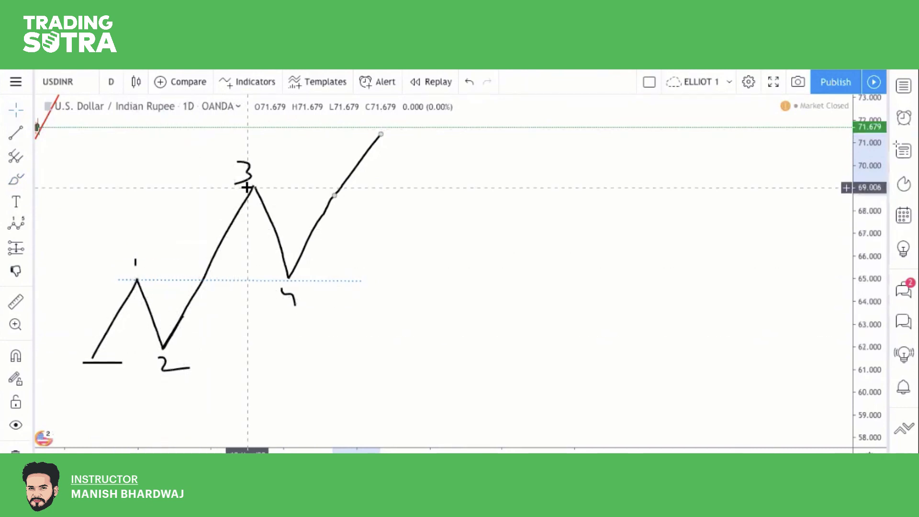
{"action": "left_click", "coordinate": [142, 283]}
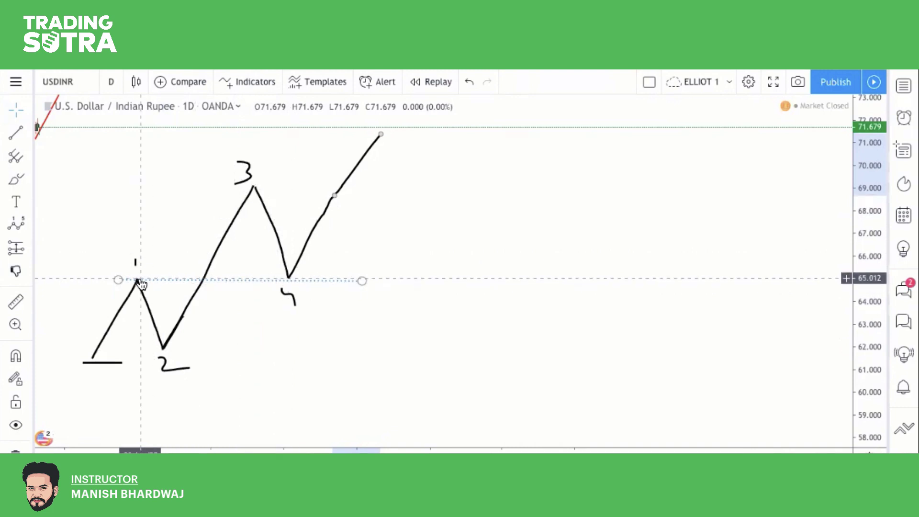
{"action": "left_click_drag", "start_coordinate": [195, 220], "coordinate": [217, 223]}
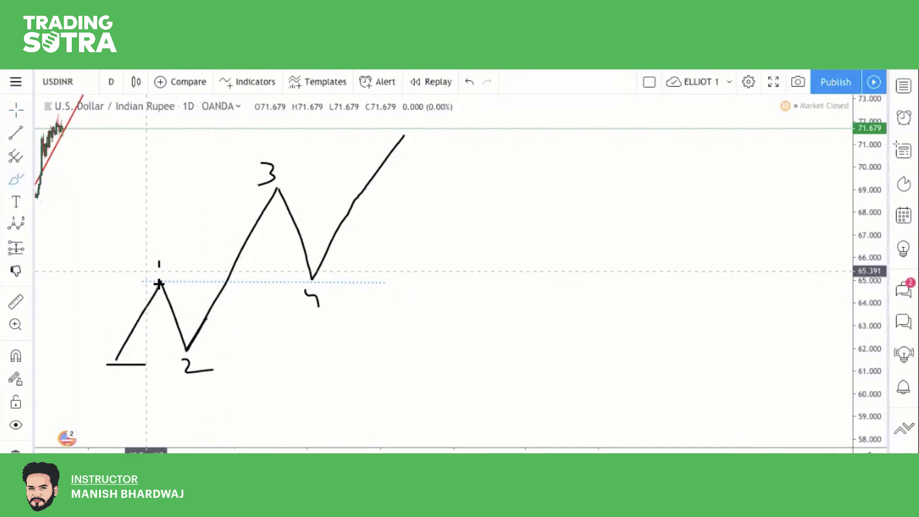
Step: Brush a U-shaped curve from peak 1 through low 2 back up to the dotted line, and dismiss the ad
{"action": "mouse_move", "coordinate": [158, 281]}
{"action": "left_mouse_down"}
{"action": "mouse_move", "coordinate": [168, 343]}
{"action": "mouse_move", "coordinate": [200, 350]}
{"action": "mouse_move", "coordinate": [222, 318]}
{"action": "mouse_move", "coordinate": [226, 275]}
{"action": "left_mouse_up"}
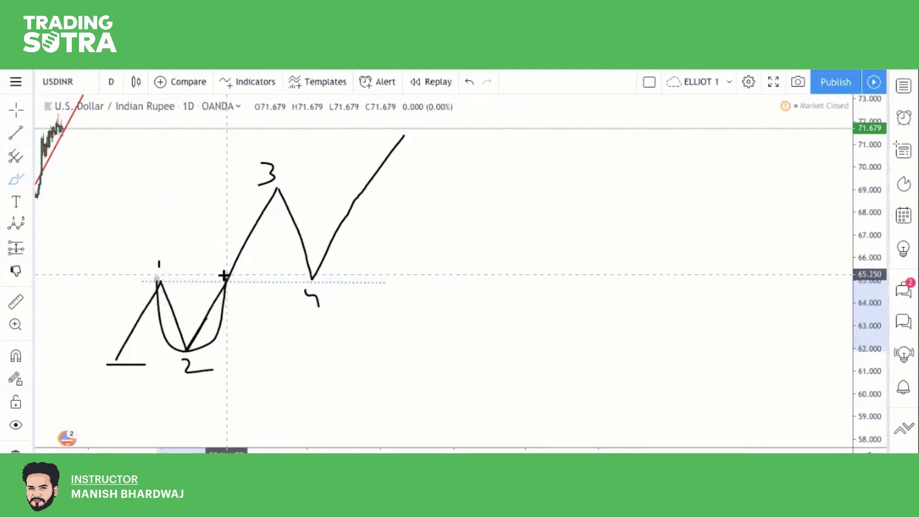
{"action": "left_click", "coordinate": [15, 111]}
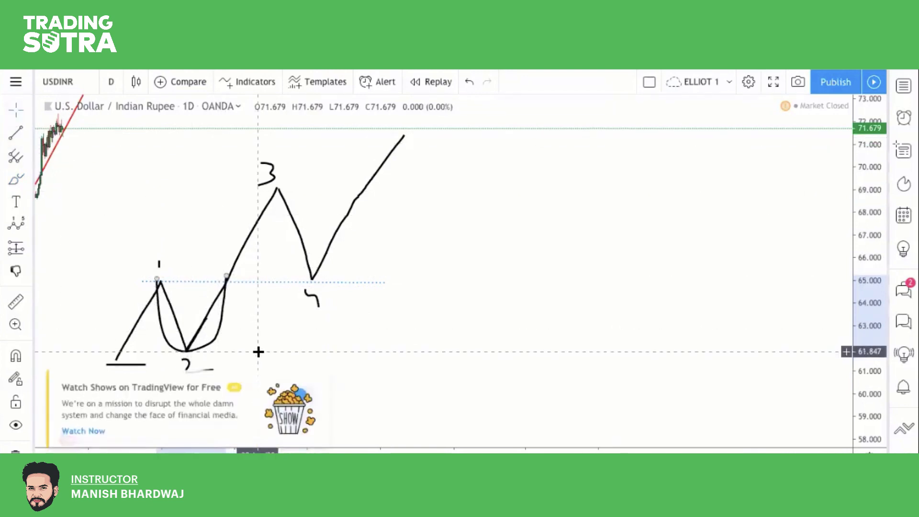
{"action": "left_click", "coordinate": [321, 379]}
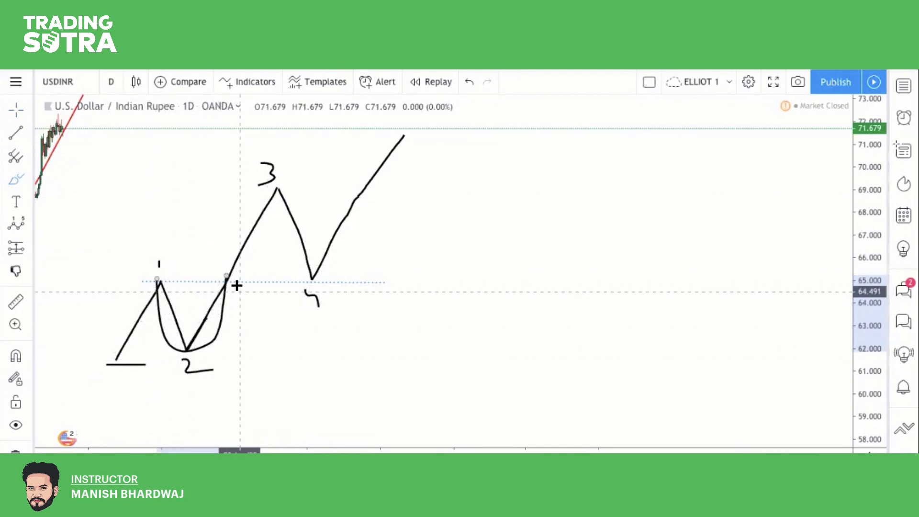
Step: Circle the point where wave 3 crosses the dotted line and the starting point of wave 1
{"action": "mouse_move", "coordinate": [228, 272]}
{"action": "left_mouse_down"}
{"action": "mouse_move", "coordinate": [212, 284]}
{"action": "mouse_move", "coordinate": [242, 288]}
{"action": "mouse_move", "coordinate": [236, 276]}
{"action": "left_mouse_up"}
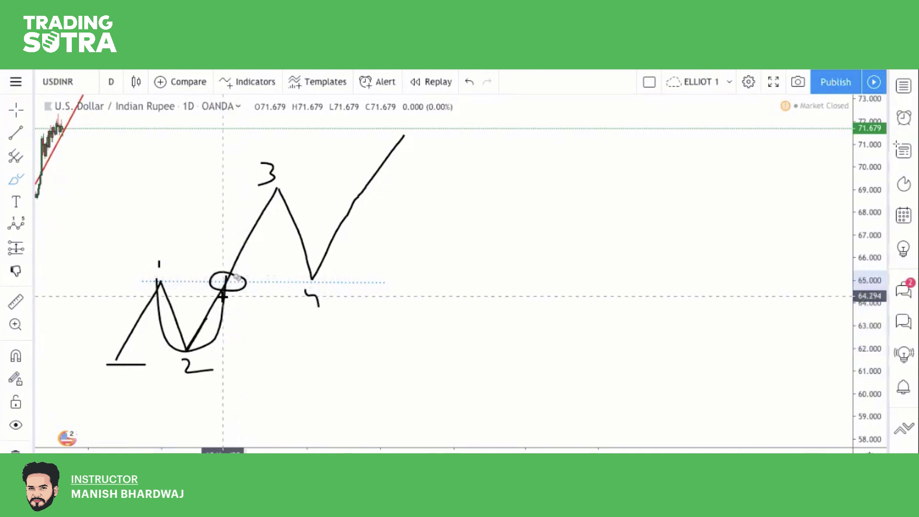
{"action": "left_click", "coordinate": [16, 179]}
{"action": "mouse_move", "coordinate": [122, 355]}
{"action": "left_mouse_down"}
{"action": "mouse_move", "coordinate": [99, 368]}
{"action": "mouse_move", "coordinate": [124, 367]}
{"action": "left_mouse_up"}
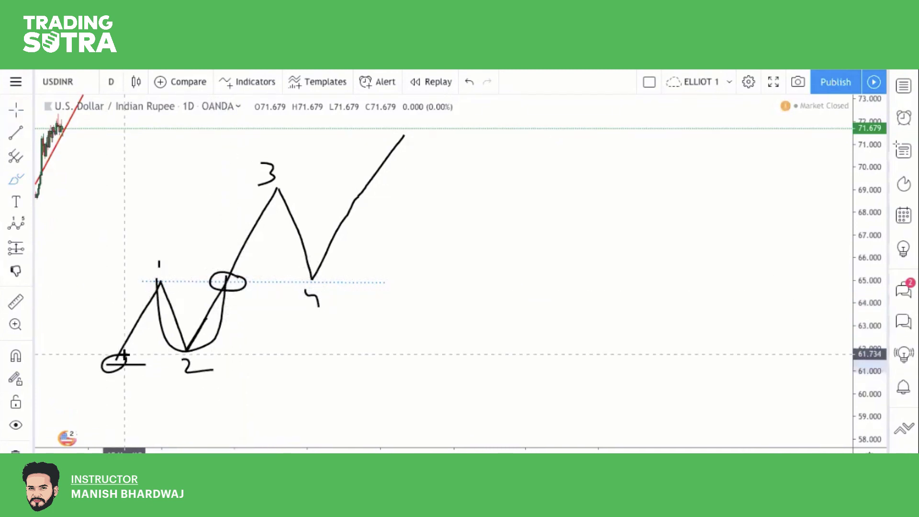
Step: Brush arrows pointing at the circled crossing on wave 3 and a short horizontal line just above the dotted line
{"action": "mouse_move", "coordinate": [218, 242]}
{"action": "left_mouse_down"}
{"action": "mouse_move", "coordinate": [223, 265]}
{"action": "mouse_move", "coordinate": [232, 237]}
{"action": "left_mouse_up"}
{"action": "mouse_move", "coordinate": [214, 256]}
{"action": "left_mouse_down"}
{"action": "mouse_move", "coordinate": [283, 258]}
{"action": "mouse_move", "coordinate": [244, 262]}
{"action": "left_mouse_up"}
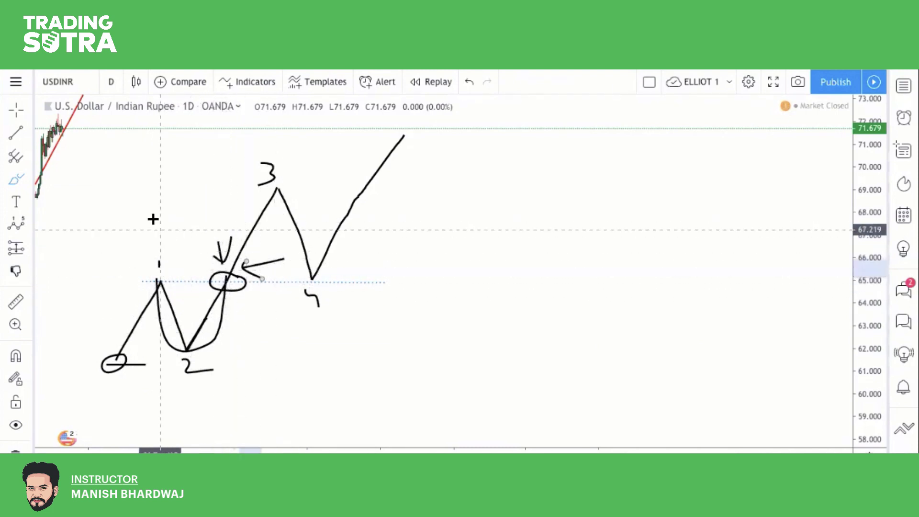
{"action": "mouse_move", "coordinate": [182, 235]}
{"action": "left_mouse_down"}
{"action": "mouse_move", "coordinate": [209, 241]}
{"action": "mouse_move", "coordinate": [227, 266]}
{"action": "left_mouse_up"}
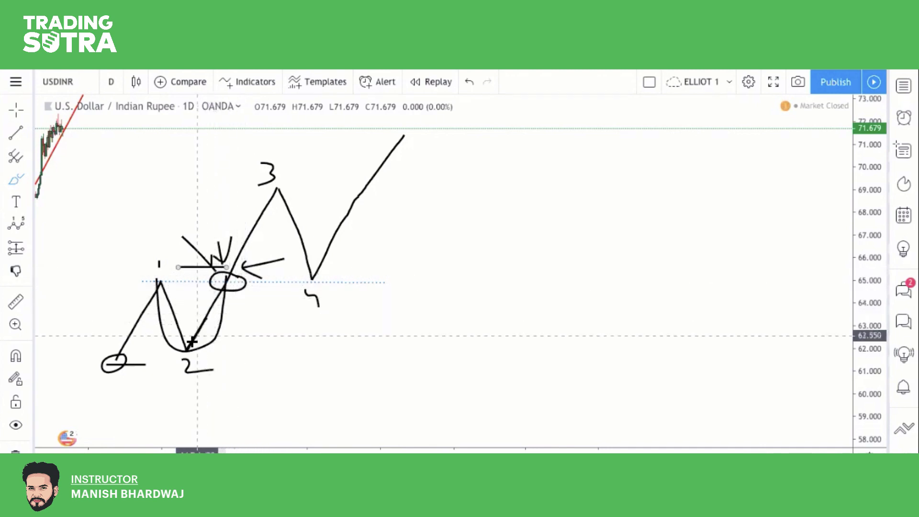
Step: Brush a straight rising stroke along wave 3 from about 63 to about 71, beyond peak 3
{"action": "left_click_drag", "start_coordinate": [209, 325], "coordinate": [299, 145]}
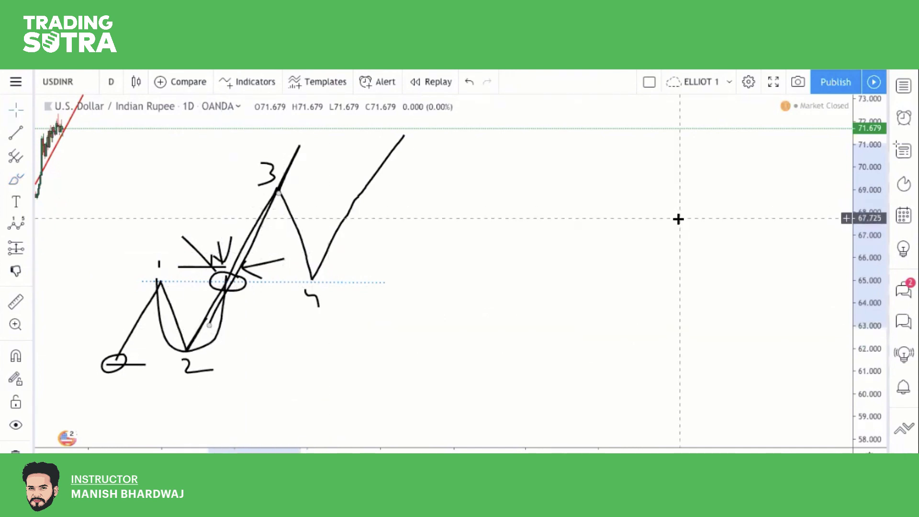
{"action": "left_click_drag", "start_coordinate": [872, 196], "coordinate": [878, 221]}
{"action": "left_click_drag", "start_coordinate": [447, 232], "coordinate": [498, 234]}
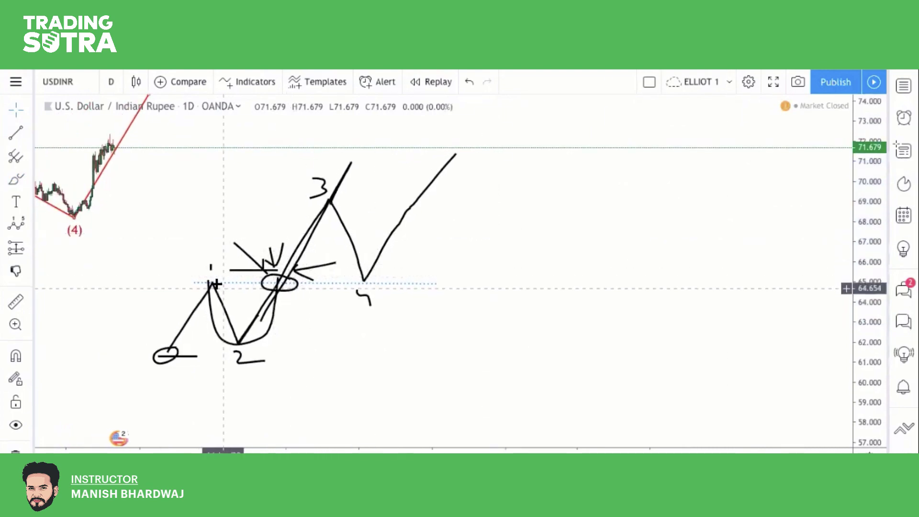
{"action": "left_click", "coordinate": [274, 284]}
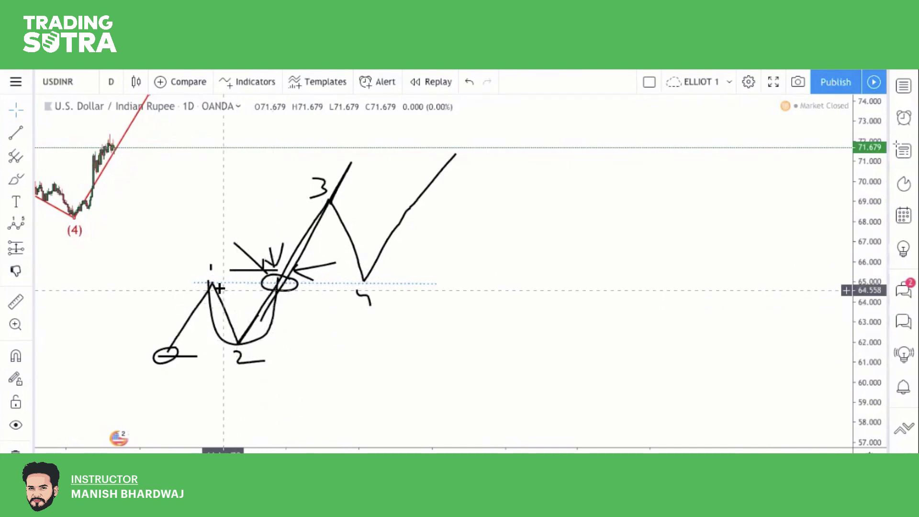
{"action": "left_click", "coordinate": [232, 322]}
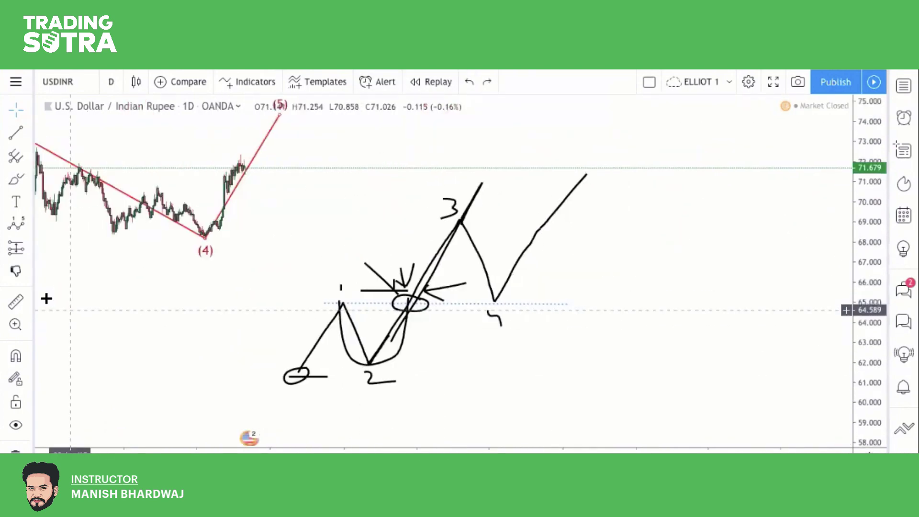
Step: Brush a zigzag down the decline from 3 to 4 and circle the upper end of the stroke beyond peak 3
{"action": "left_click", "coordinate": [28, 177]}
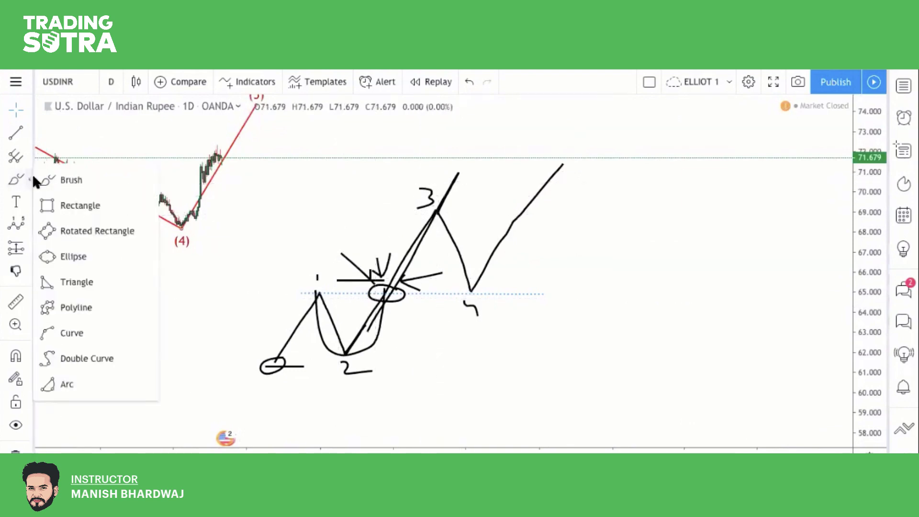
{"action": "left_click", "coordinate": [50, 185]}
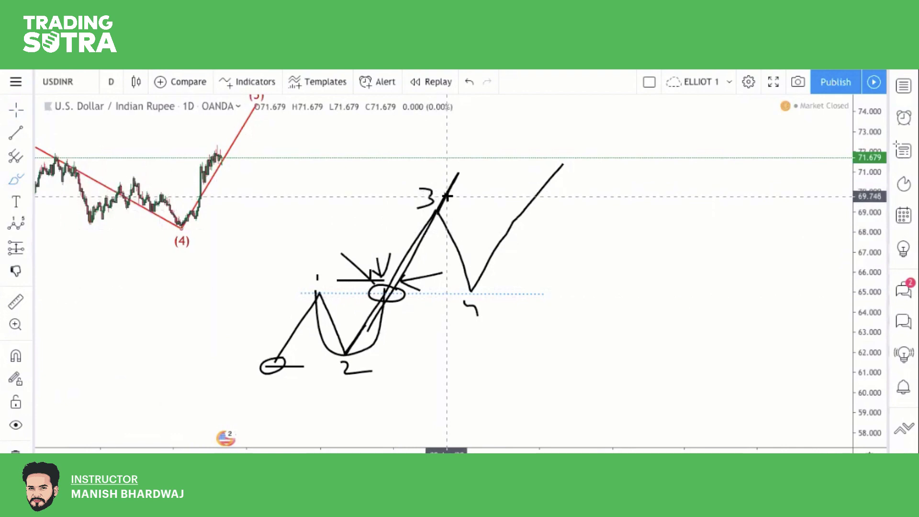
{"action": "left_click_drag", "start_coordinate": [438, 211], "coordinate": [462, 274]}
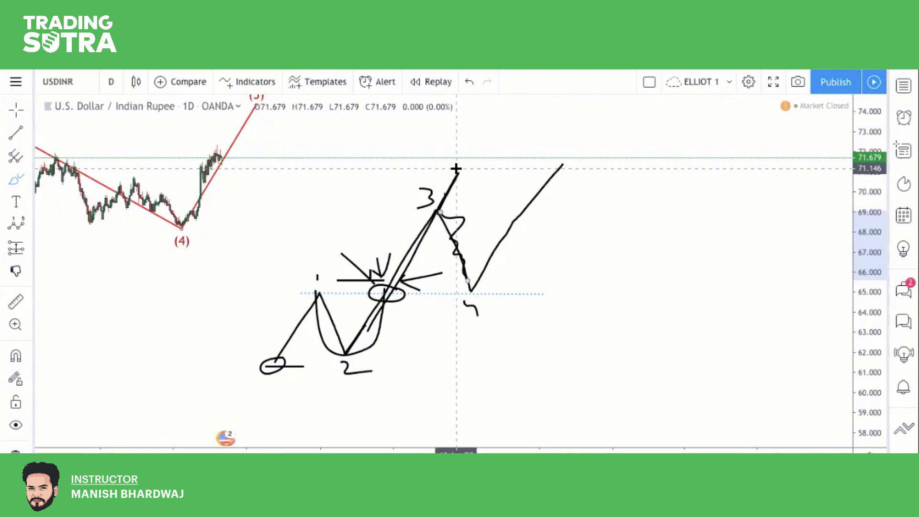
{"action": "mouse_move", "coordinate": [439, 173]}
{"action": "left_mouse_down"}
{"action": "mouse_move", "coordinate": [442, 182]}
{"action": "mouse_move", "coordinate": [472, 175]}
{"action": "mouse_move", "coordinate": [445, 170]}
{"action": "left_mouse_up"}
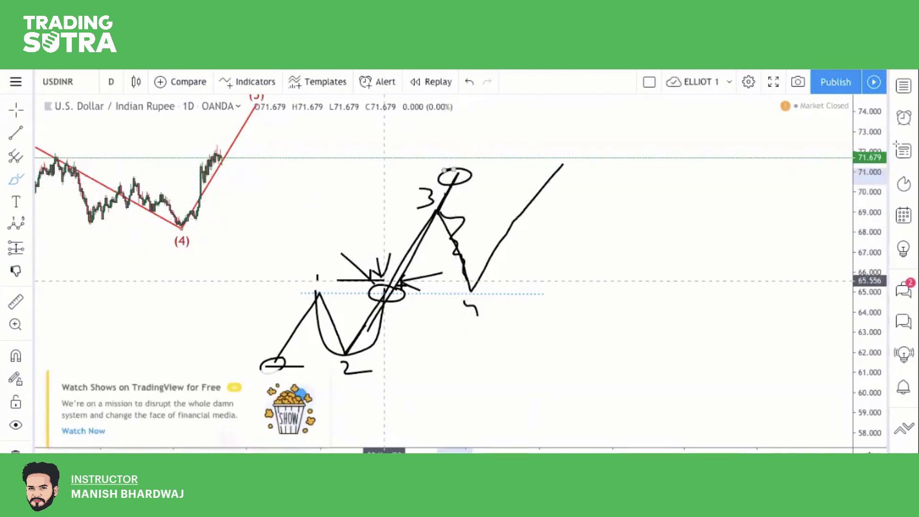
{"action": "left_click", "coordinate": [322, 375]}
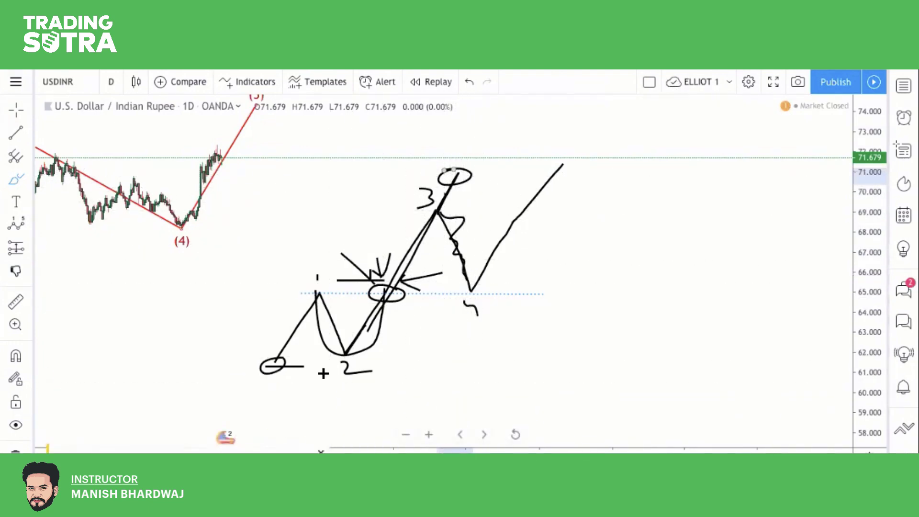
{"action": "scroll", "coordinate": [538, 255], "scroll_direction": "up", "scroll_amount": 3}
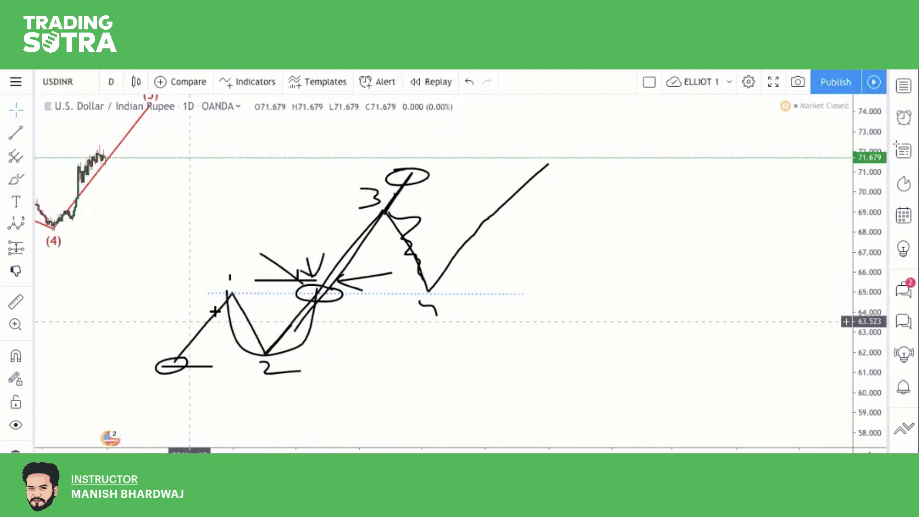
Step: Brush a short stroke toward peak 1 and a separate M-shaped pattern with peaks near 69 and a final drop to about 59
{"action": "left_click", "coordinate": [16, 184]}
{"action": "left_click_drag", "start_coordinate": [201, 271], "coordinate": [219, 283]}
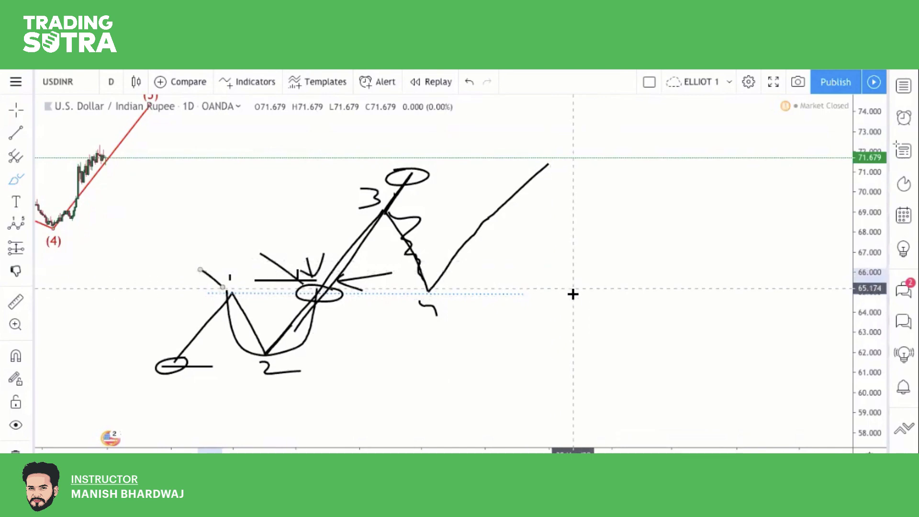
{"action": "mouse_move", "coordinate": [572, 302]}
{"action": "left_mouse_down"}
{"action": "mouse_move", "coordinate": [607, 206]}
{"action": "mouse_move", "coordinate": [634, 290]}
{"action": "mouse_move", "coordinate": [676, 206]}
{"action": "mouse_move", "coordinate": [691, 409]}
{"action": "left_mouse_up"}
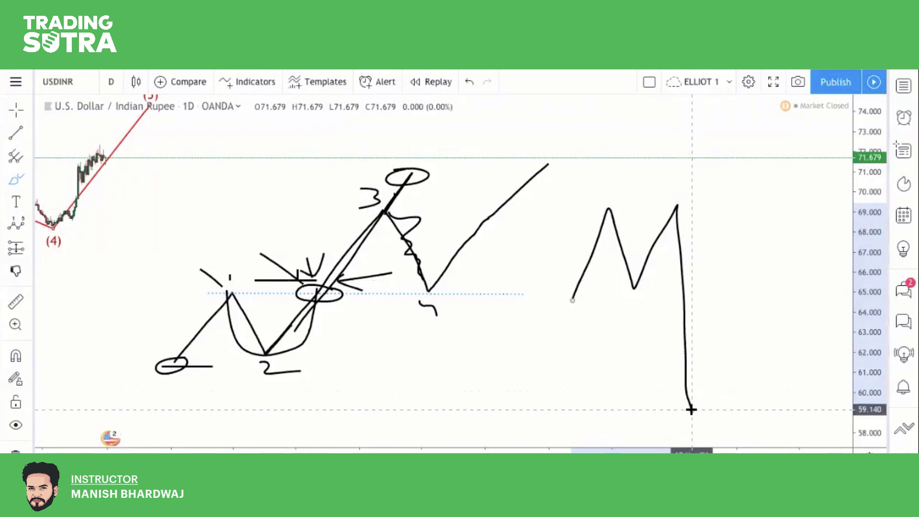
{"action": "left_click", "coordinate": [16, 111]}
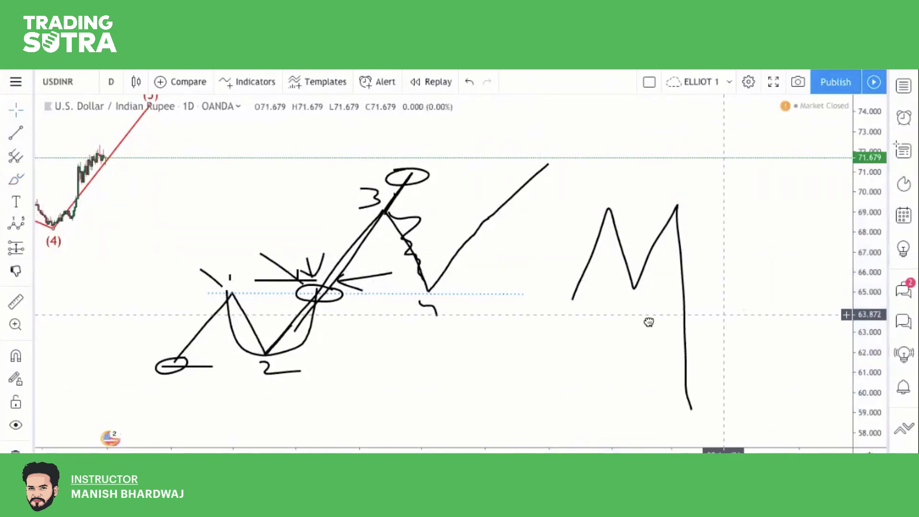
Step: Circle both peaks of the M pattern, brush a neckline near 65, and mark its height with vertical strokes above and below the neckline
{"action": "left_click_drag", "start_coordinate": [648, 322], "coordinate": [583, 326]}
{"action": "left_click", "coordinate": [17, 177]}
{"action": "left_click_drag", "start_coordinate": [523, 207], "coordinate": [550, 203]}
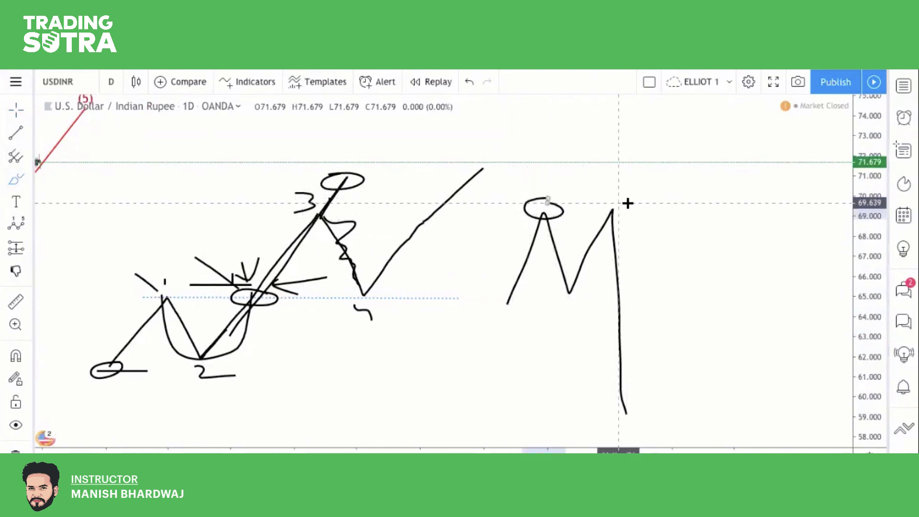
{"action": "left_click_drag", "start_coordinate": [609, 205], "coordinate": [611, 204]}
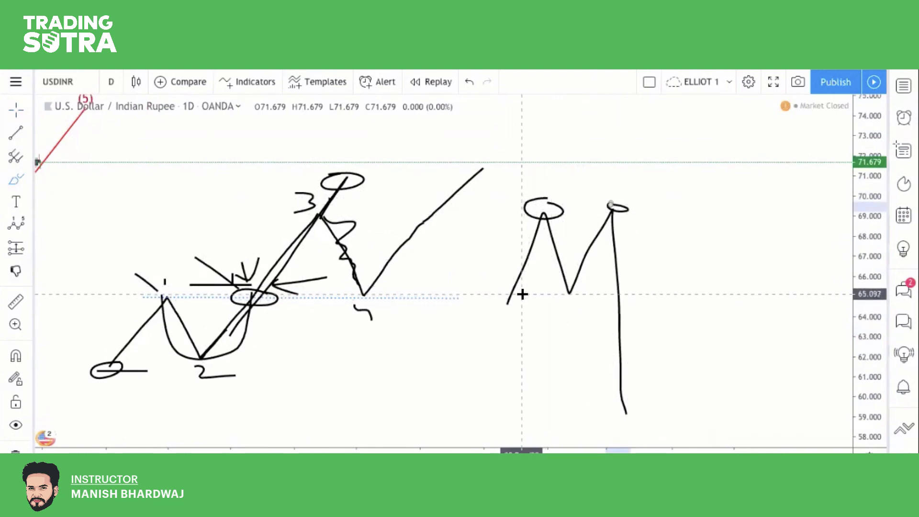
{"action": "left_click_drag", "start_coordinate": [523, 295], "coordinate": [655, 289]}
{"action": "mouse_move", "coordinate": [573, 218]}
{"action": "left_mouse_down"}
{"action": "mouse_move", "coordinate": [575, 295]}
{"action": "mouse_move", "coordinate": [599, 394]}
{"action": "left_mouse_up"}
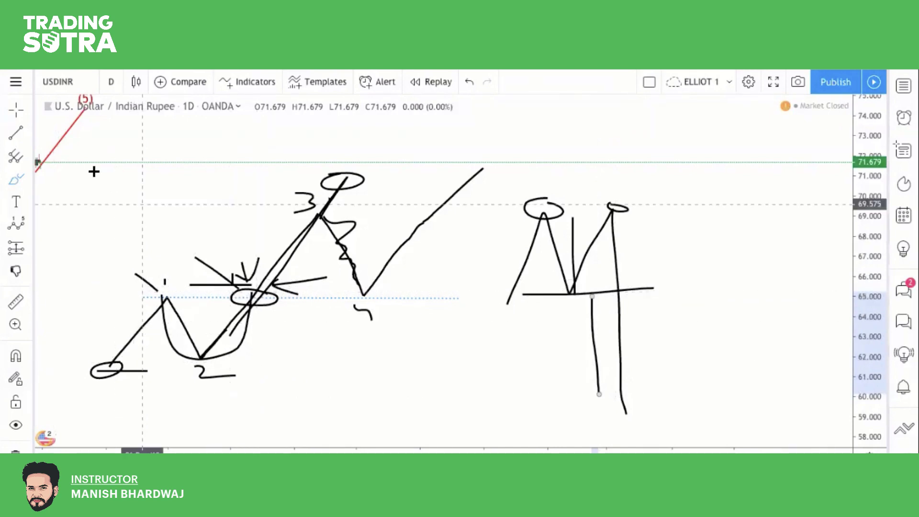
{"action": "left_click", "coordinate": [16, 107]}
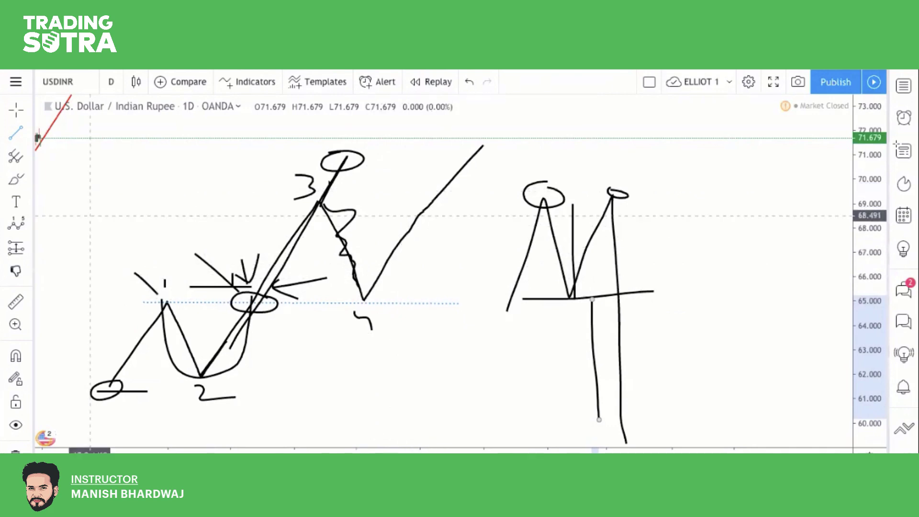
Step: Brush a zigzag along the rising stroke after point 4 and a wavy line down from the circle beyond peak 3 to about 66.5
{"action": "left_click", "coordinate": [16, 178]}
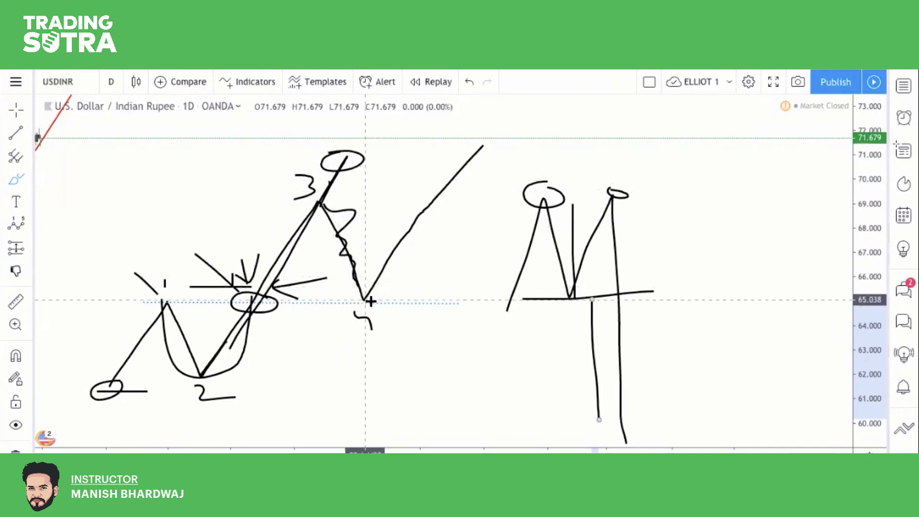
{"action": "mouse_move", "coordinate": [365, 280]}
{"action": "left_mouse_down"}
{"action": "mouse_move", "coordinate": [370, 292]}
{"action": "mouse_move", "coordinate": [390, 229]}
{"action": "mouse_move", "coordinate": [426, 232]}
{"action": "mouse_move", "coordinate": [454, 169]}
{"action": "mouse_move", "coordinate": [467, 182]}
{"action": "mouse_move", "coordinate": [470, 164]}
{"action": "mouse_move", "coordinate": [489, 154]}
{"action": "left_mouse_up"}
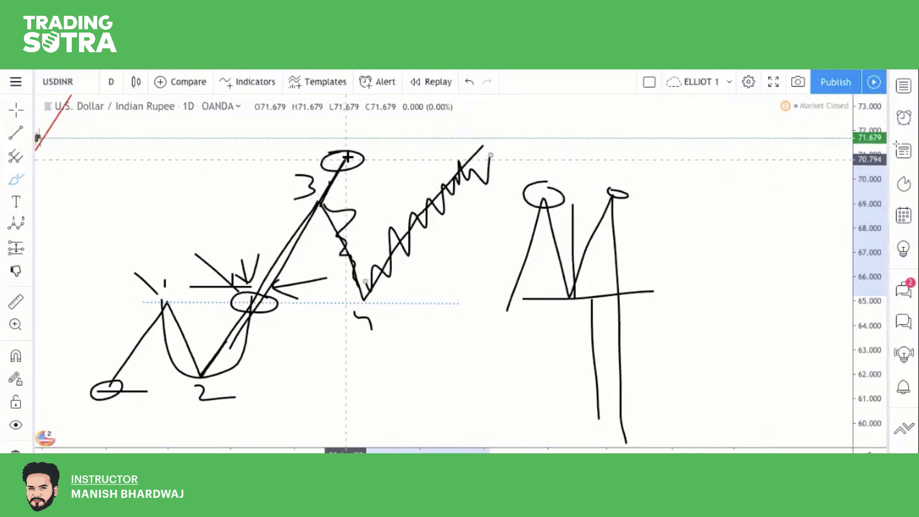
{"action": "left_click_drag", "start_coordinate": [349, 174], "coordinate": [347, 244]}
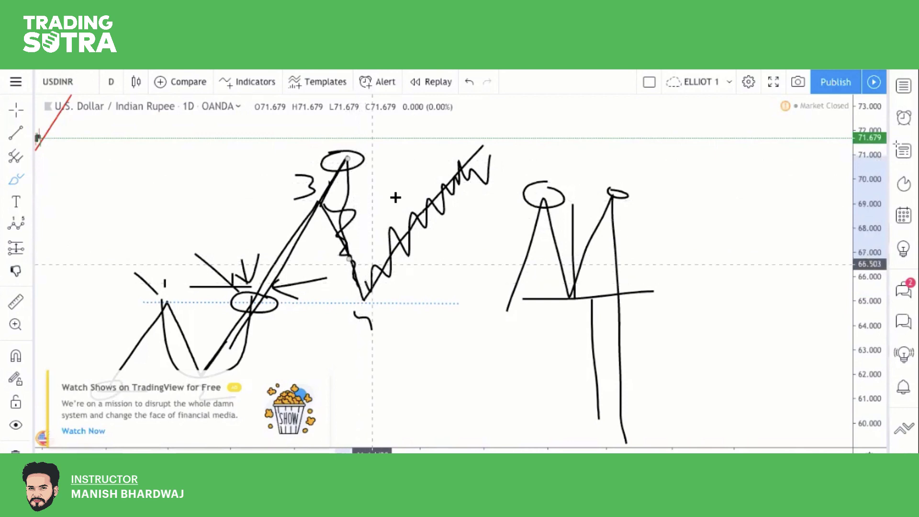
{"action": "left_click", "coordinate": [324, 383]}
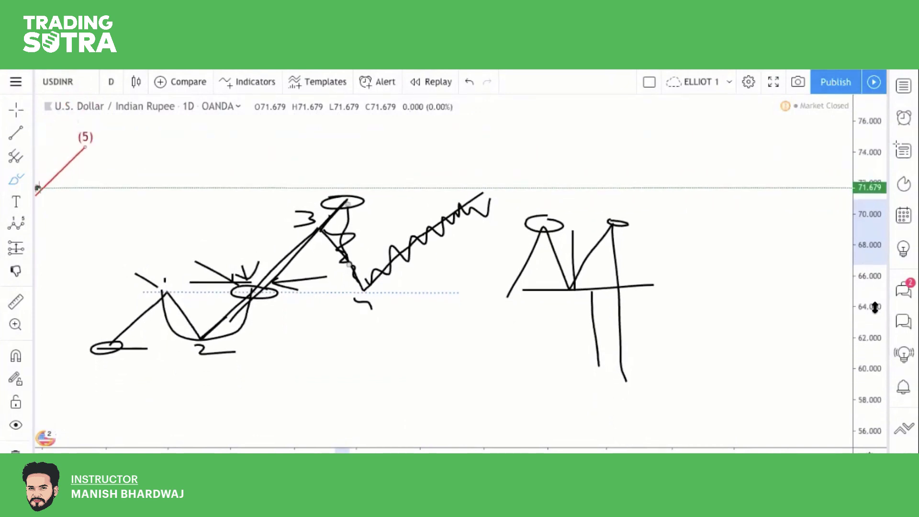
Step: Extend the rising zigzag to about 77 with flattening waves and brush a straight stroke from point 4 up to its top
{"action": "mouse_move", "coordinate": [484, 195]}
{"action": "left_mouse_down"}
{"action": "mouse_move", "coordinate": [492, 200]}
{"action": "mouse_move", "coordinate": [518, 139]}
{"action": "mouse_move", "coordinate": [541, 122]}
{"action": "mouse_move", "coordinate": [597, 108]}
{"action": "left_mouse_up"}
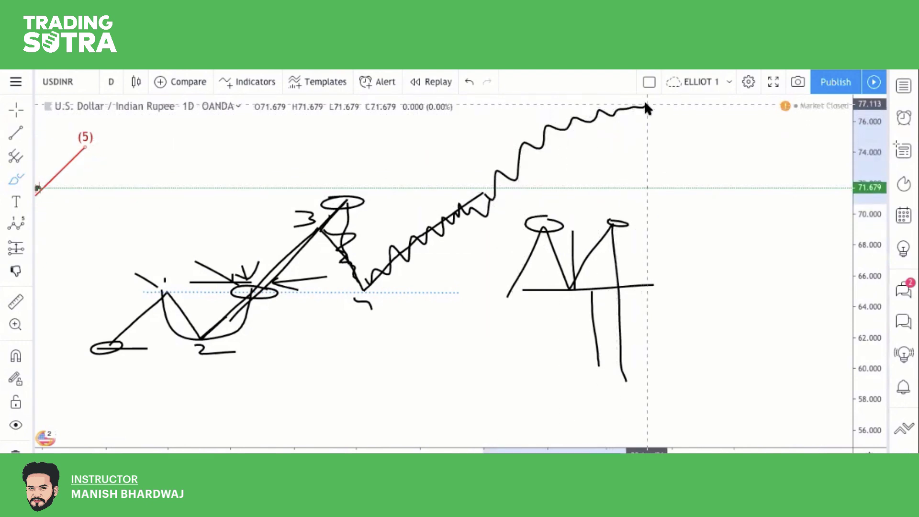
{"action": "left_click_drag", "start_coordinate": [365, 291], "coordinate": [593, 106]}
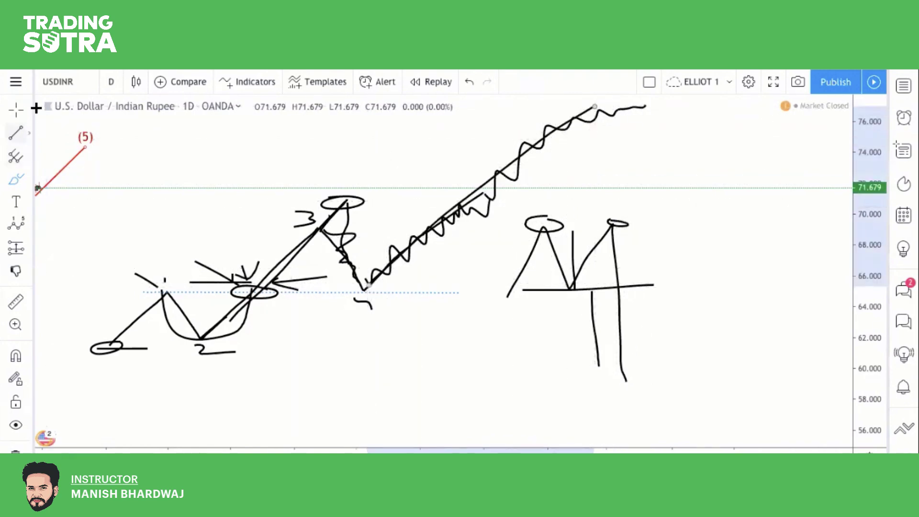
{"action": "left_click", "coordinate": [17, 110]}
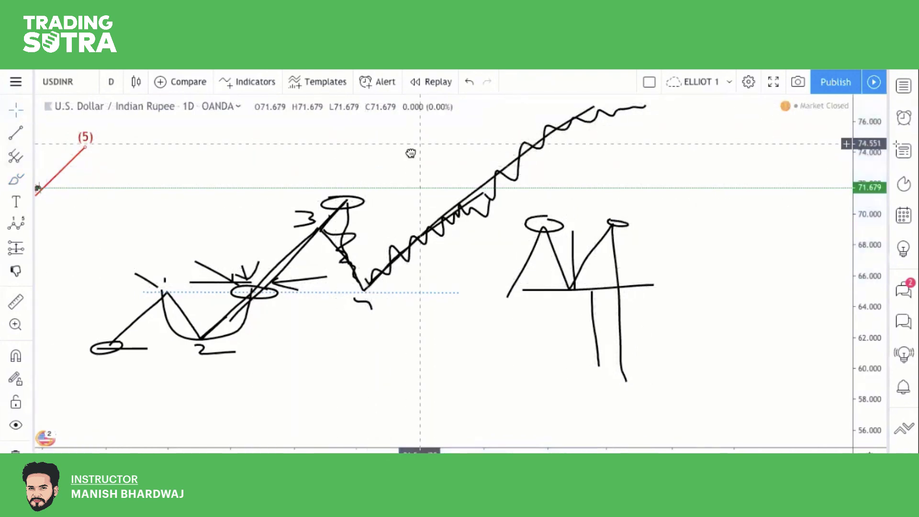
Step: Label the top of the final rise 5 and brush a down-up-down correction from it to about 69
{"action": "left_click_drag", "start_coordinate": [410, 152], "coordinate": [291, 218]}
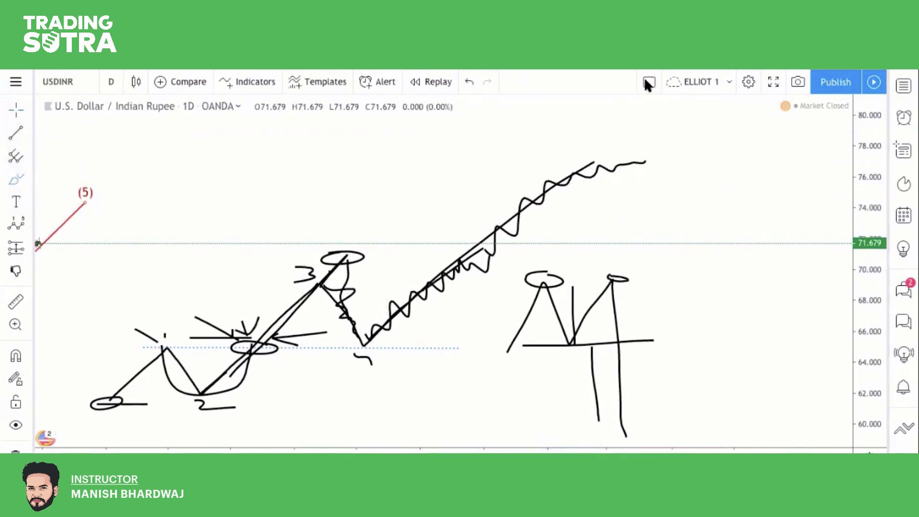
{"action": "mouse_move", "coordinate": [591, 127]}
{"action": "left_mouse_down"}
{"action": "mouse_move", "coordinate": [569, 129]}
{"action": "mouse_move", "coordinate": [590, 138]}
{"action": "mouse_move", "coordinate": [565, 145]}
{"action": "left_mouse_up"}
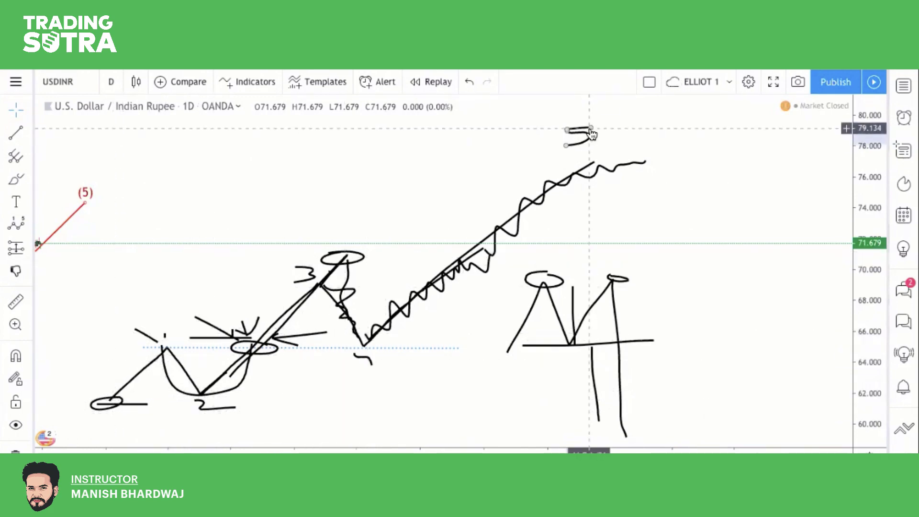
{"action": "left_click_drag", "start_coordinate": [588, 129], "coordinate": [590, 128]}
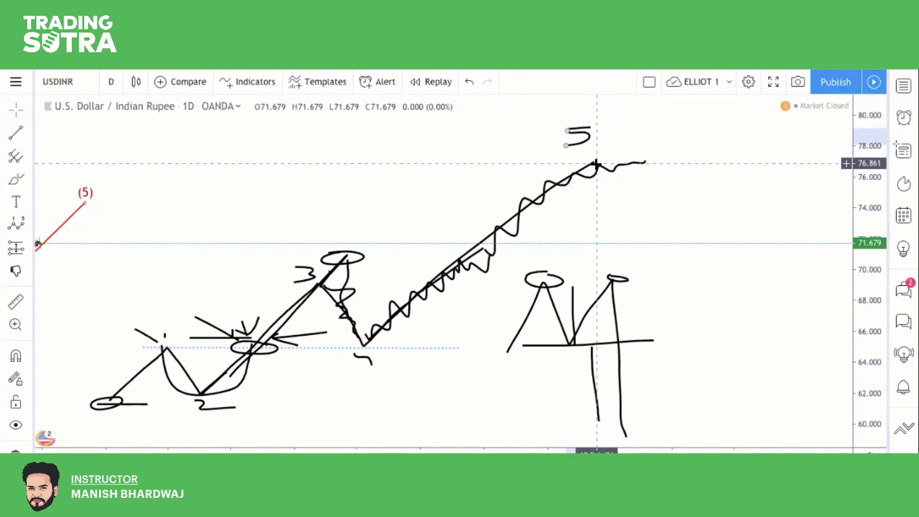
{"action": "left_click", "coordinate": [15, 179]}
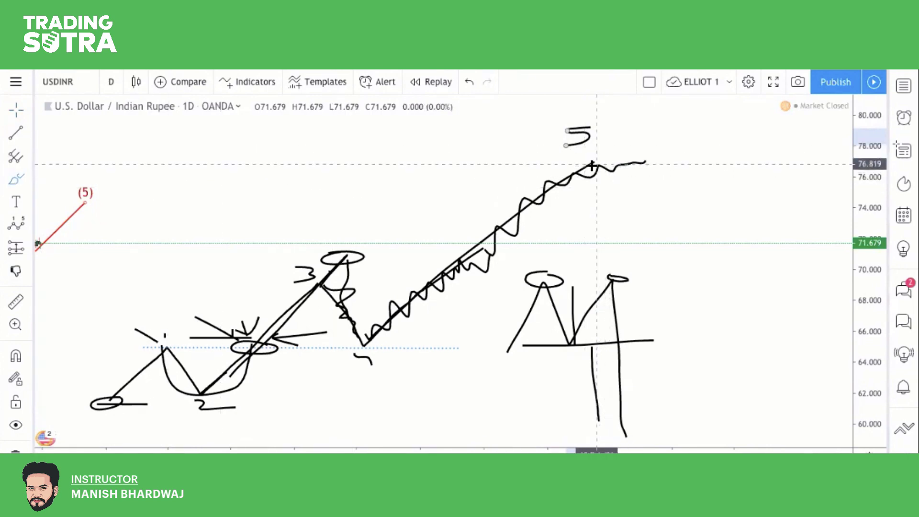
{"action": "mouse_move", "coordinate": [593, 164]}
{"action": "left_mouse_down"}
{"action": "mouse_move", "coordinate": [616, 244]}
{"action": "mouse_move", "coordinate": [654, 204]}
{"action": "mouse_move", "coordinate": [708, 285]}
{"action": "left_mouse_up"}
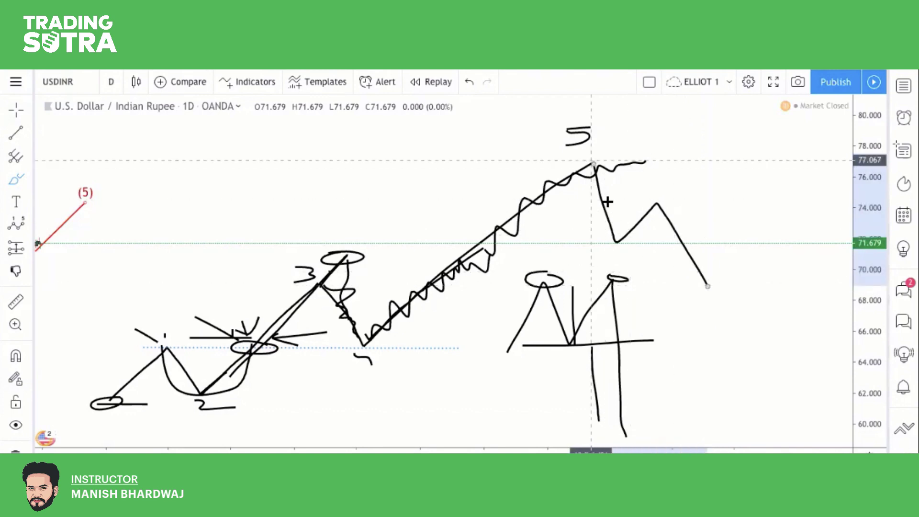
{"action": "left_click", "coordinate": [11, 110]}
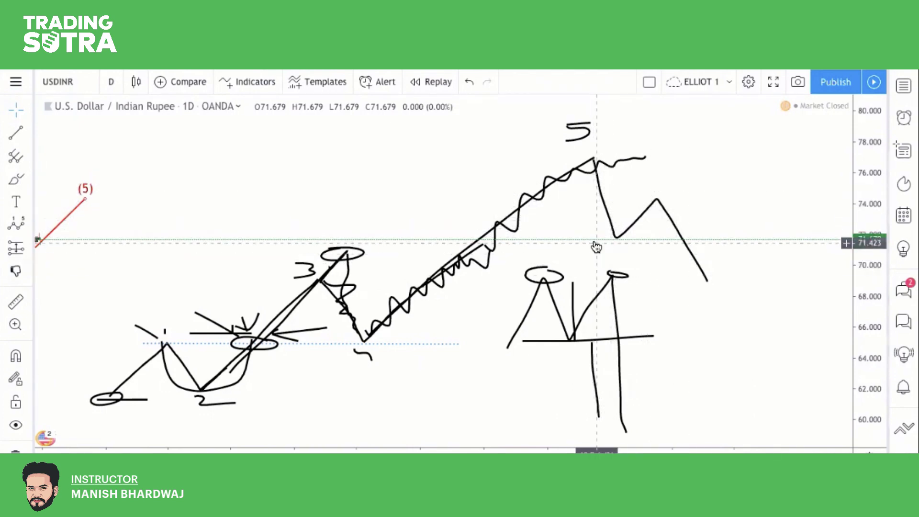
Step: Label the correction's turning points A, B and C and brush a long rising line above waves 1 to 3
{"action": "mouse_move", "coordinate": [595, 247]}
{"action": "left_mouse_down"}
{"action": "mouse_move", "coordinate": [594, 258]}
{"action": "mouse_move", "coordinate": [584, 226]}
{"action": "mouse_move", "coordinate": [598, 237]}
{"action": "left_mouse_up"}
{"action": "mouse_move", "coordinate": [667, 178]}
{"action": "left_mouse_down"}
{"action": "mouse_move", "coordinate": [673, 152]}
{"action": "mouse_move", "coordinate": [683, 171]}
{"action": "mouse_move", "coordinate": [666, 182]}
{"action": "left_mouse_up"}
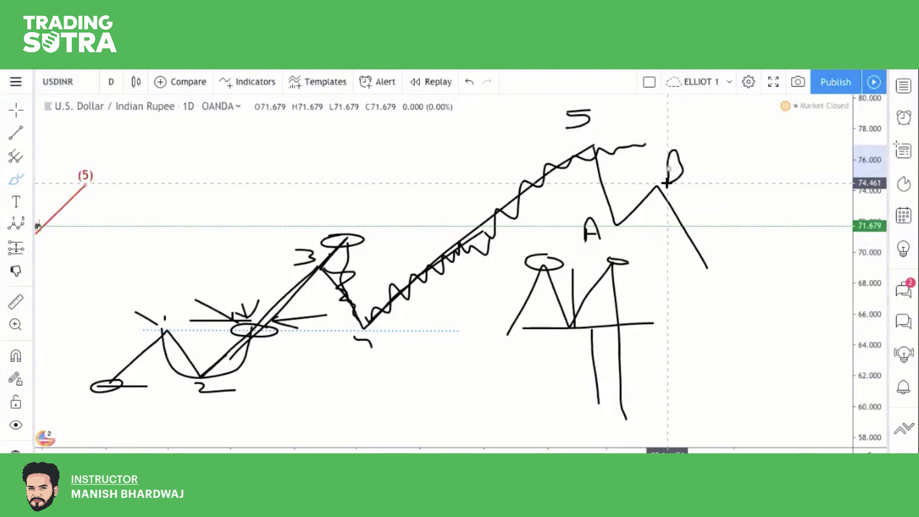
{"action": "left_click_drag", "start_coordinate": [727, 269], "coordinate": [701, 291]}
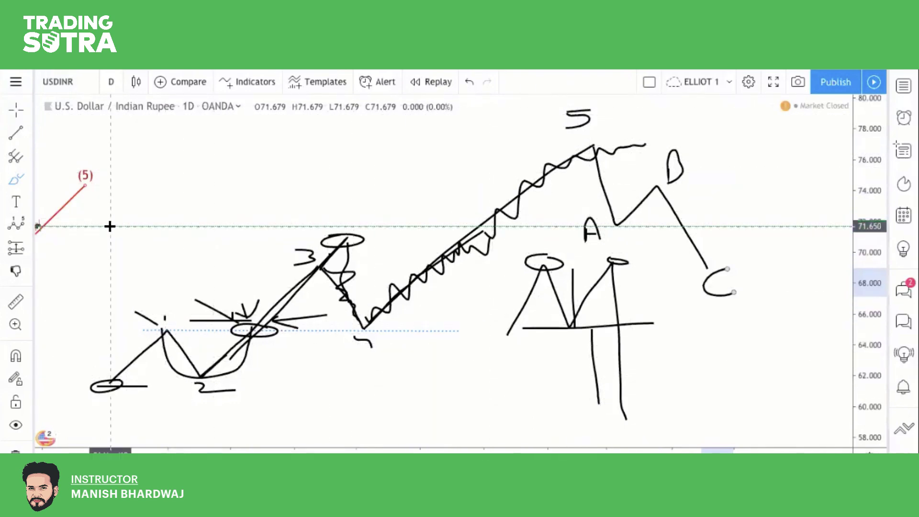
{"action": "left_click_drag", "start_coordinate": [77, 335], "coordinate": [434, 133]}
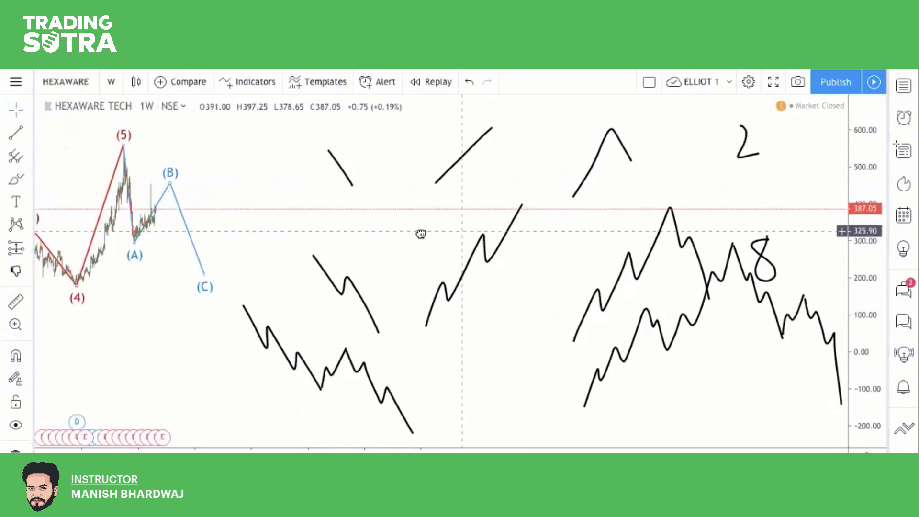
Step: Examine the single-line, zigzag and subdivided wave sketches marked 2 and 8 on the weekly HEXAWARE chart
{"action": "left_click_drag", "start_coordinate": [420, 233], "coordinate": [411, 242]}
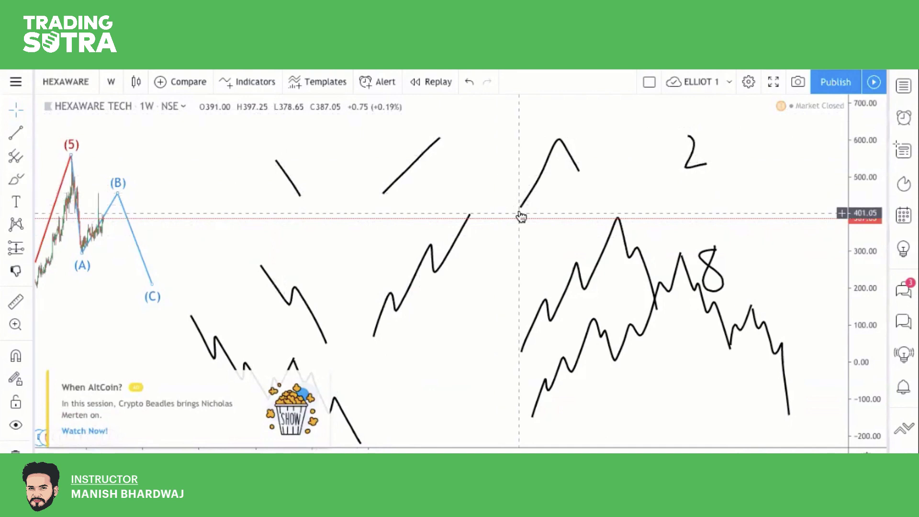
{"action": "left_click", "coordinate": [320, 380]}
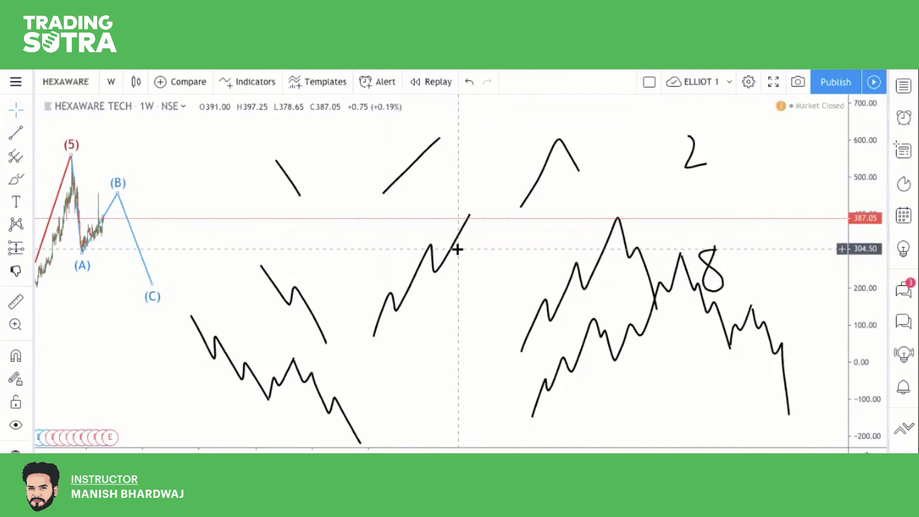
{"action": "left_click", "coordinate": [412, 174]}
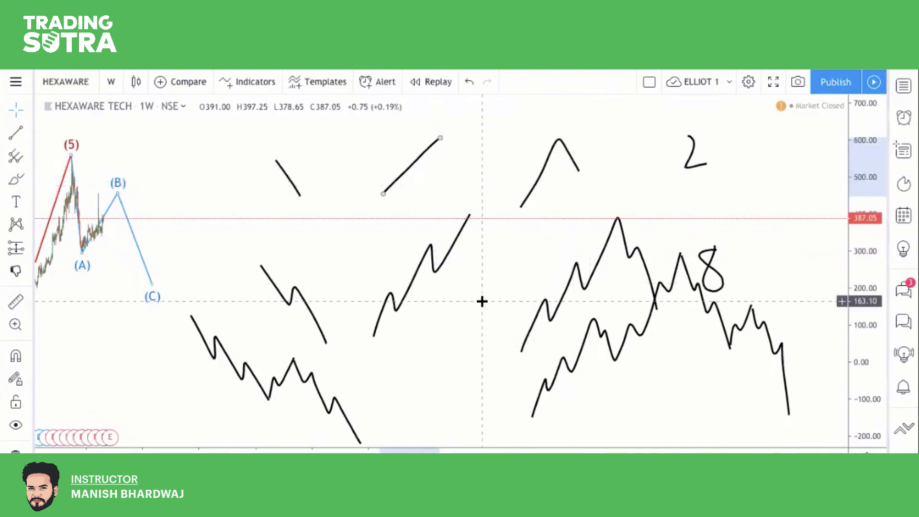
{"action": "scroll", "coordinate": [481, 301], "scroll_direction": "down", "scroll_amount": 2}
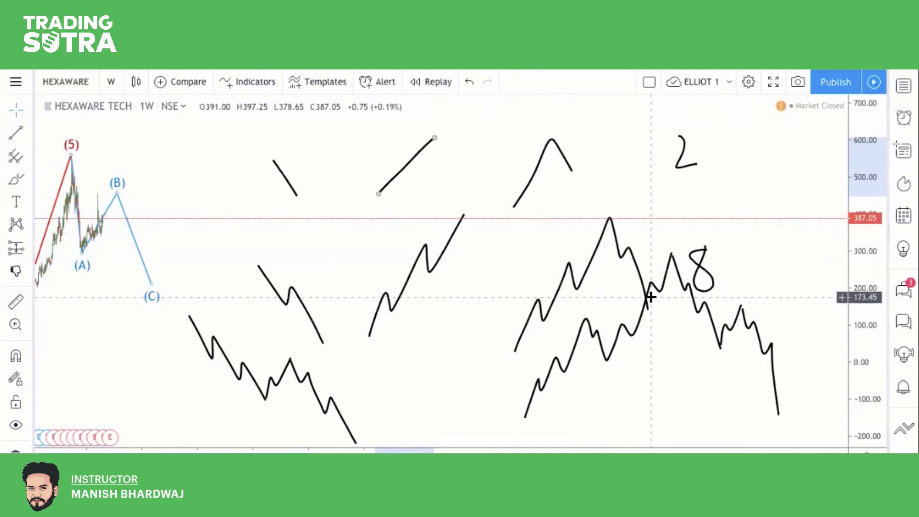
{"action": "left_click_drag", "start_coordinate": [257, 320], "coordinate": [248, 225]}
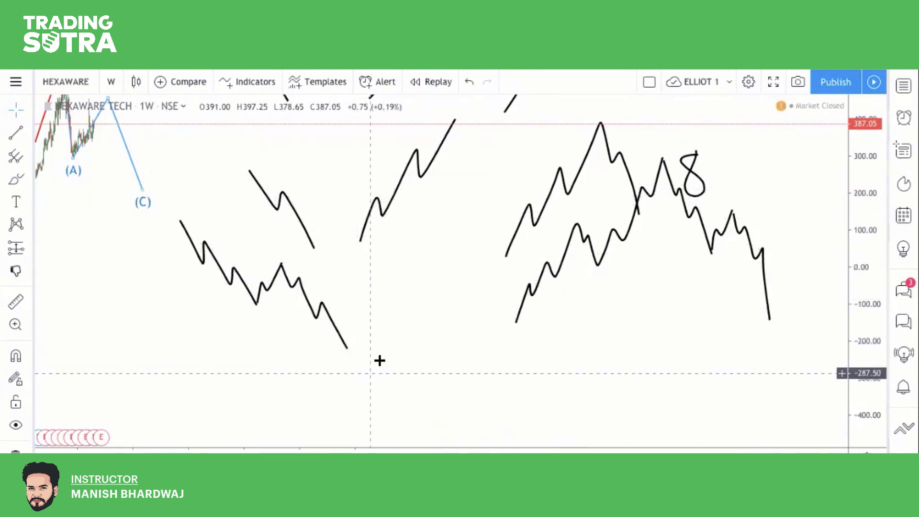
{"action": "left_click_drag", "start_coordinate": [461, 248], "coordinate": [433, 293]}
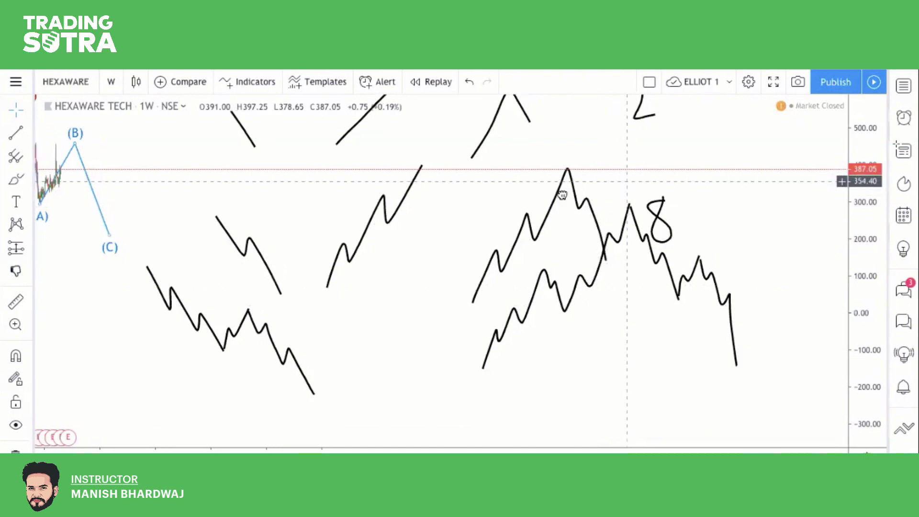
Step: Separate the overlapping wave sketches near the 8 by moving the lower rising zigzag and the adjoining falling zigzag downward
{"action": "left_click_drag", "start_coordinate": [635, 179], "coordinate": [606, 188]}
{"action": "mouse_move", "coordinate": [604, 224]}
{"action": "left_mouse_down"}
{"action": "mouse_move", "coordinate": [605, 286]}
{"action": "mouse_move", "coordinate": [577, 303]}
{"action": "left_mouse_up"}
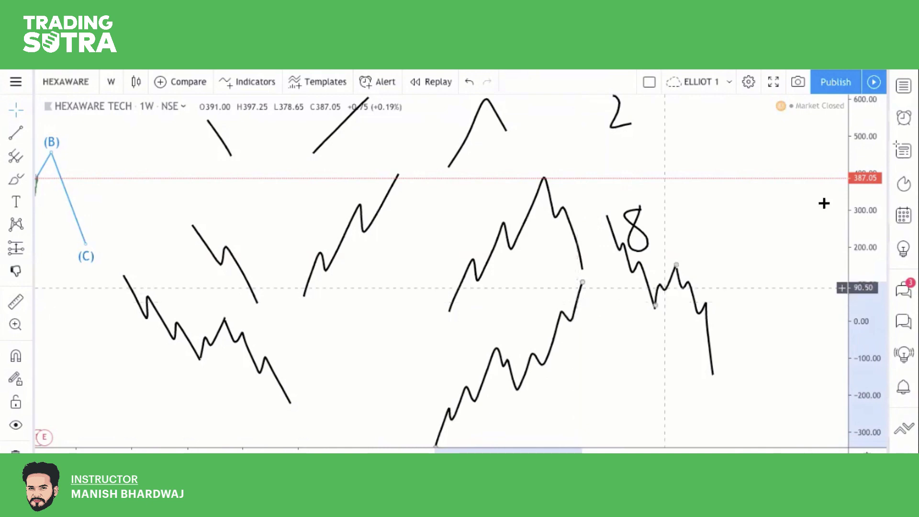
{"action": "left_click_drag", "start_coordinate": [875, 201], "coordinate": [873, 253]}
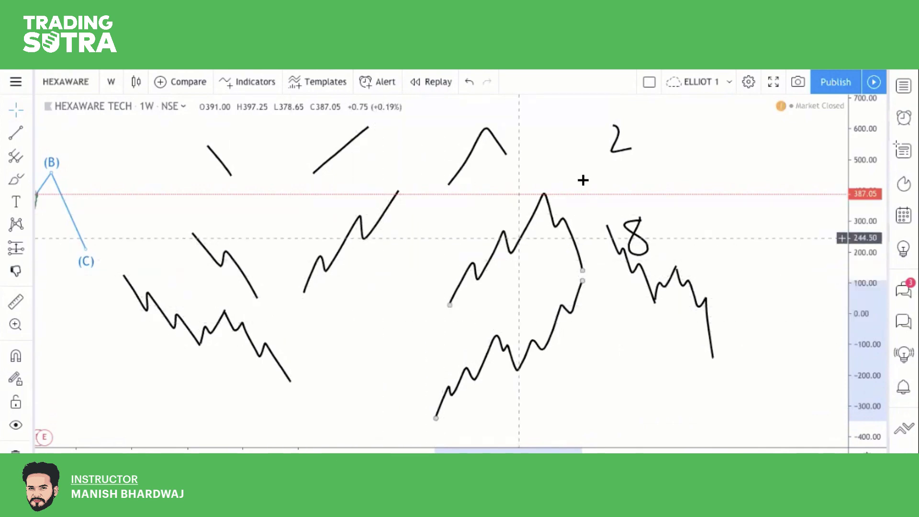
{"action": "left_click_drag", "start_coordinate": [633, 278], "coordinate": [633, 347]}
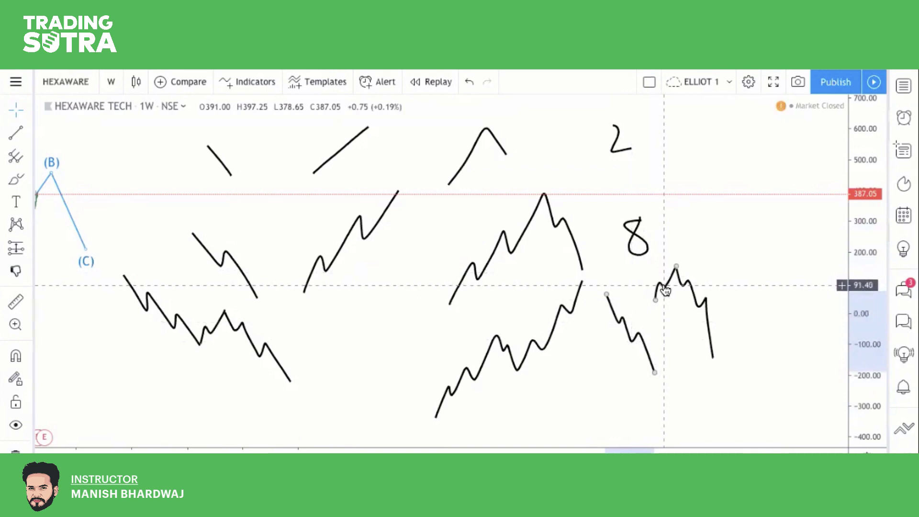
{"action": "left_click_drag", "start_coordinate": [665, 290], "coordinate": [653, 288]}
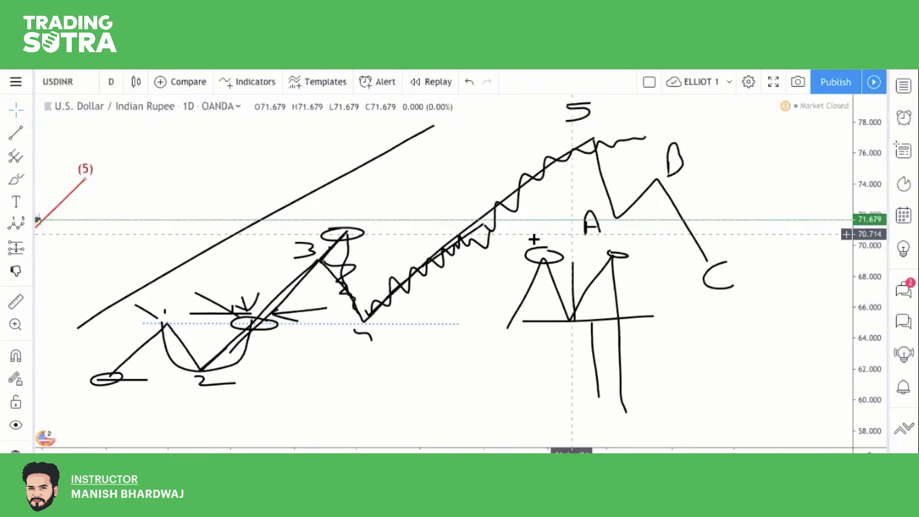
{"action": "scroll", "coordinate": [485, 285], "scroll_direction": "down", "scroll_amount": 5}
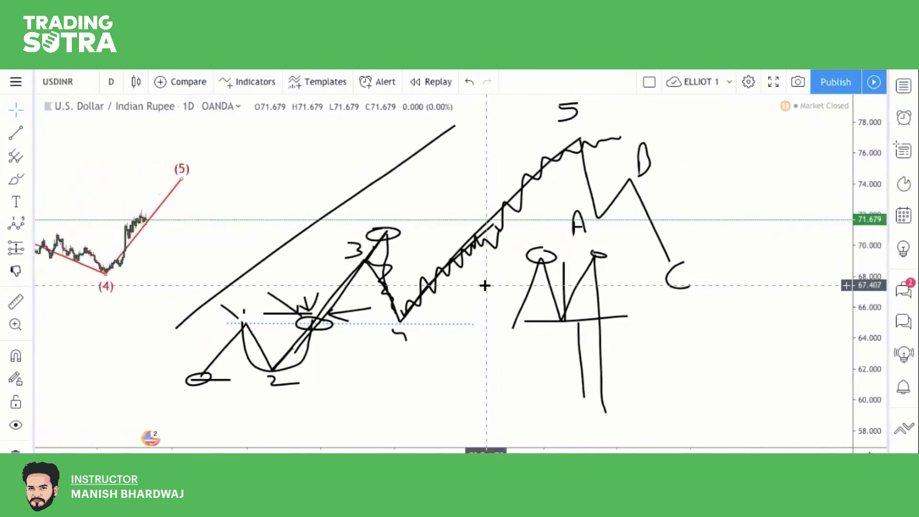
{"action": "left_click_drag", "start_coordinate": [484, 285], "coordinate": [462, 324]}
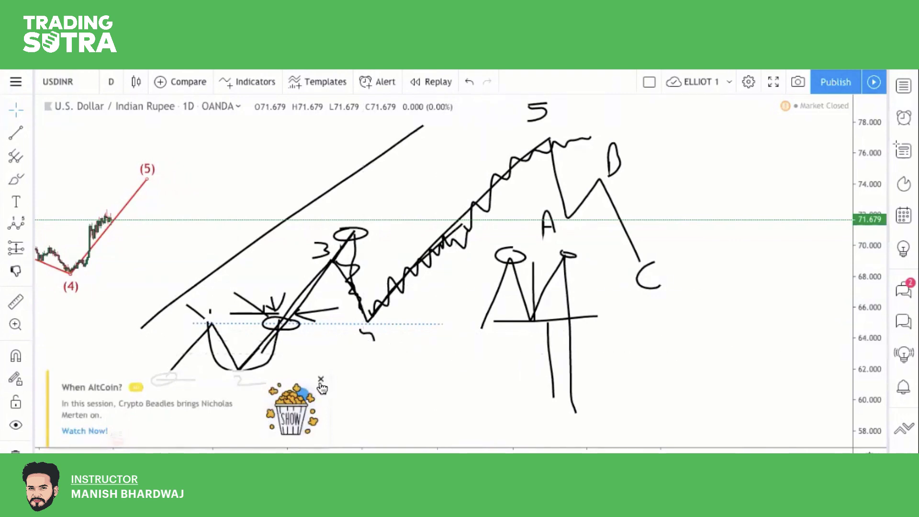
{"action": "left_click", "coordinate": [321, 380]}
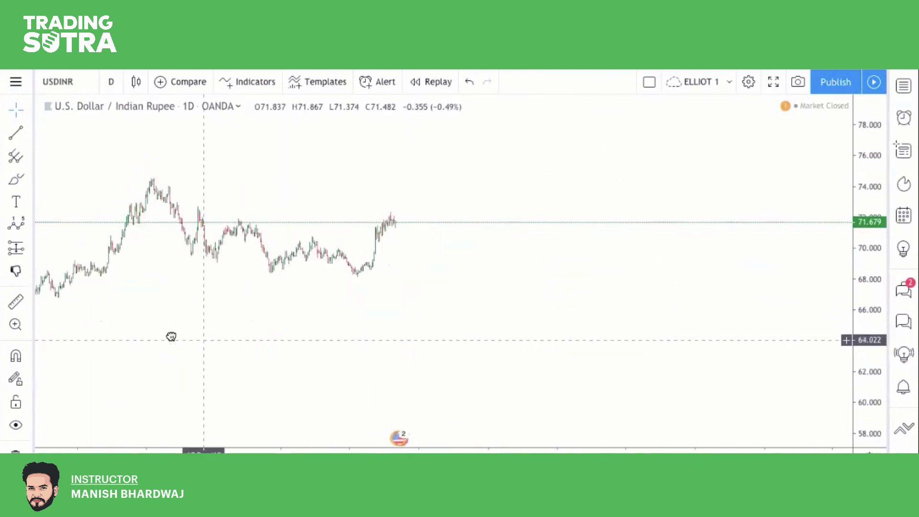
Step: Brush a rising five-leg zigzag in the empty area below the latest USDINR candles, from about 62 to about 69.5
{"action": "left_click_drag", "start_coordinate": [171, 336], "coordinate": [138, 332]}
{"action": "left_click", "coordinate": [16, 179]}
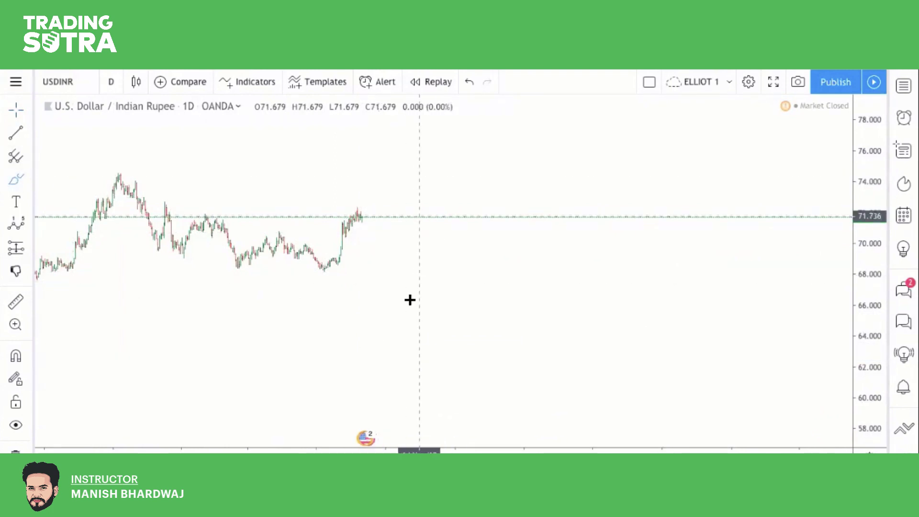
{"action": "mouse_move", "coordinate": [368, 361]}
{"action": "left_mouse_down"}
{"action": "mouse_move", "coordinate": [399, 305]}
{"action": "mouse_move", "coordinate": [404, 336]}
{"action": "mouse_move", "coordinate": [434, 271]}
{"action": "mouse_move", "coordinate": [439, 297]}
{"action": "mouse_move", "coordinate": [464, 250]}
{"action": "left_mouse_up"}
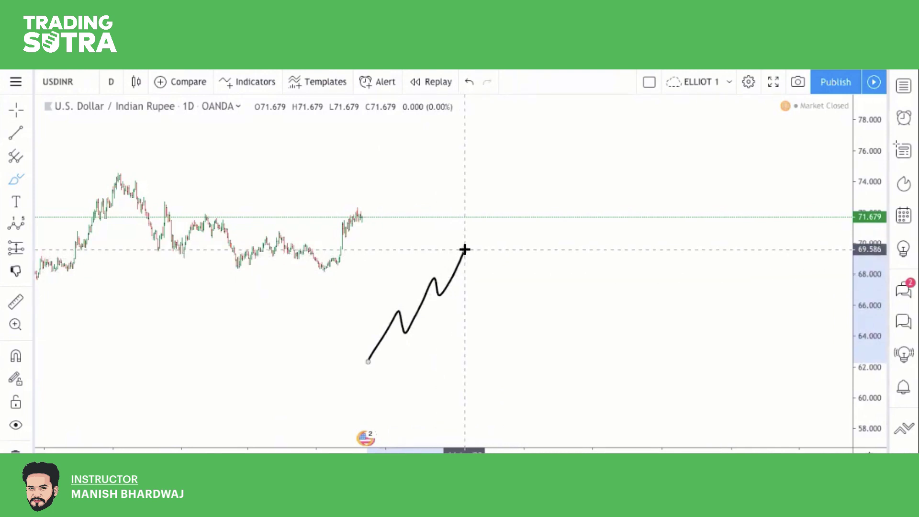
Step: Brush the zigzag onward: down to about 66, up to about 74.5, down to about 71.5 and up to about 78.5
{"action": "mouse_move", "coordinate": [464, 249]}
{"action": "left_mouse_down"}
{"action": "mouse_move", "coordinate": [480, 285]}
{"action": "mouse_move", "coordinate": [487, 269]}
{"action": "mouse_move", "coordinate": [502, 309]}
{"action": "mouse_move", "coordinate": [524, 252]}
{"action": "mouse_move", "coordinate": [533, 277]}
{"action": "mouse_move", "coordinate": [563, 197]}
{"action": "mouse_move", "coordinate": [566, 232]}
{"action": "mouse_move", "coordinate": [596, 173]}
{"action": "left_mouse_up"}
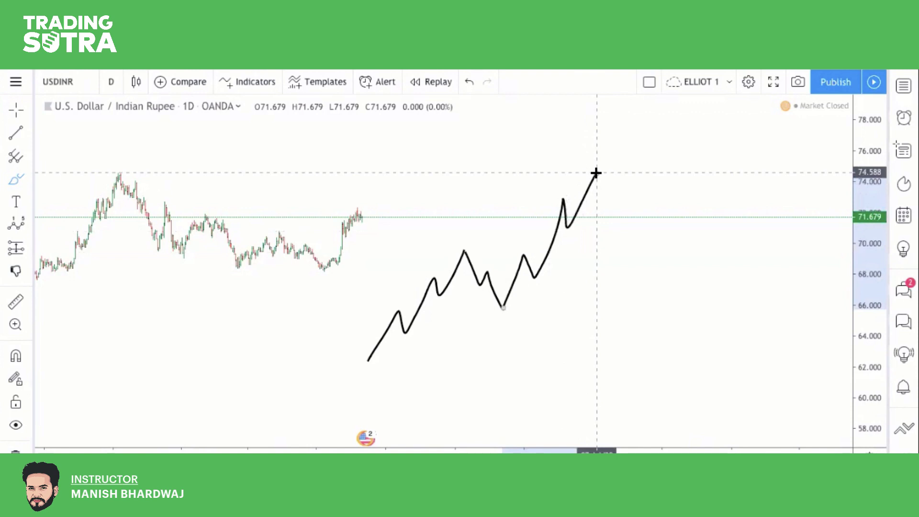
{"action": "mouse_move", "coordinate": [596, 172]}
{"action": "left_mouse_down"}
{"action": "mouse_move", "coordinate": [609, 201]}
{"action": "mouse_move", "coordinate": [617, 190]}
{"action": "mouse_move", "coordinate": [636, 223]}
{"action": "mouse_move", "coordinate": [662, 159]}
{"action": "mouse_move", "coordinate": [677, 183]}
{"action": "mouse_move", "coordinate": [703, 148]}
{"action": "mouse_move", "coordinate": [715, 165]}
{"action": "mouse_move", "coordinate": [740, 110]}
{"action": "left_mouse_up"}
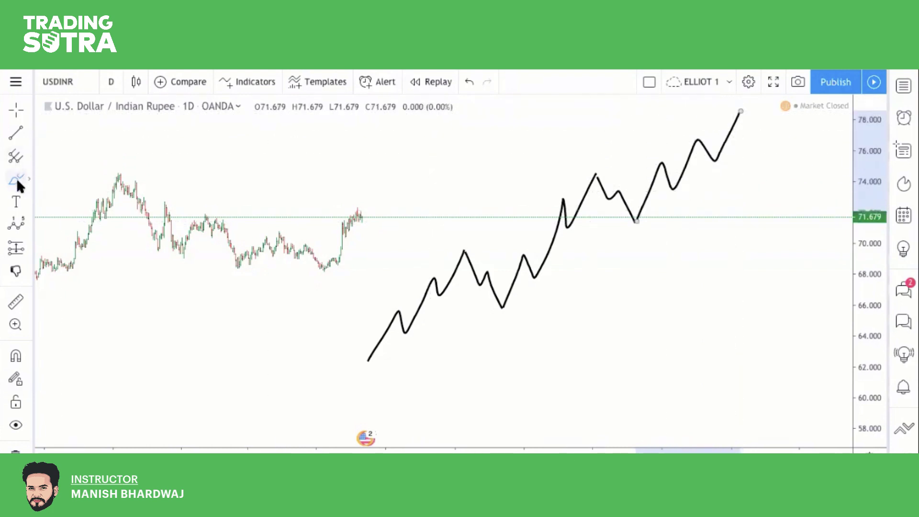
Step: Handwrite the wave numbers 1, 2, 3, 4 and 5 beside the successive turning points of the rising zigzag
{"action": "mouse_move", "coordinate": [472, 205]}
{"action": "left_mouse_down"}
{"action": "mouse_move", "coordinate": [354, 191]}
{"action": "mouse_move", "coordinate": [328, 200]}
{"action": "left_mouse_up"}
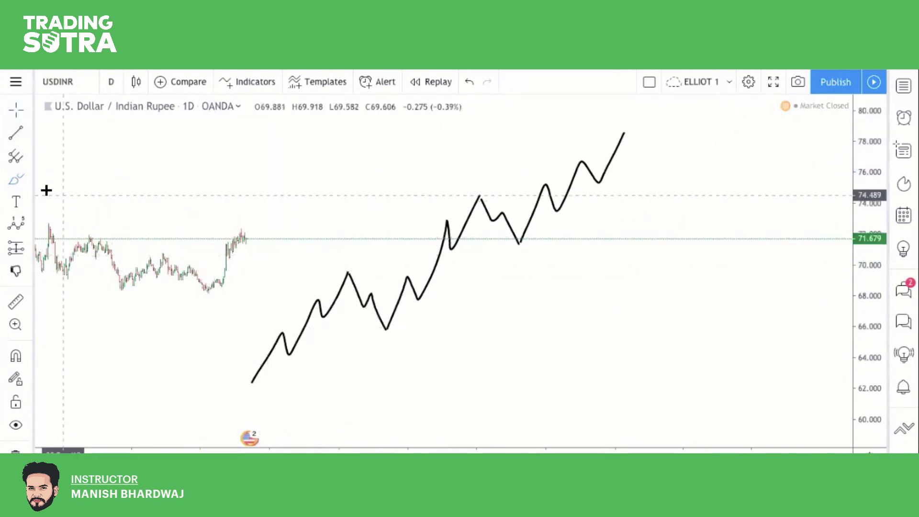
{"action": "left_click_drag", "start_coordinate": [332, 257], "coordinate": [332, 273]}
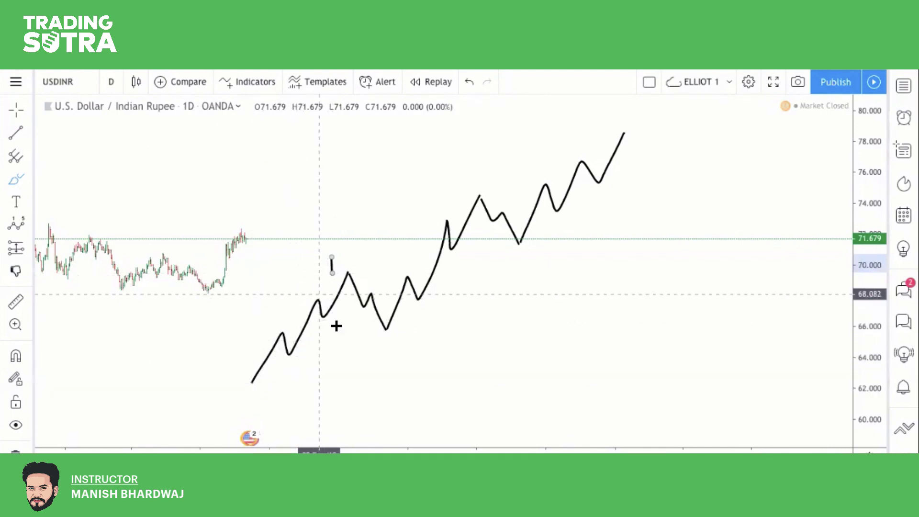
{"action": "left_click", "coordinate": [382, 339]}
{"action": "mouse_move", "coordinate": [383, 339]}
{"action": "left_mouse_down"}
{"action": "mouse_move", "coordinate": [383, 349]}
{"action": "mouse_move", "coordinate": [399, 351]}
{"action": "left_mouse_up"}
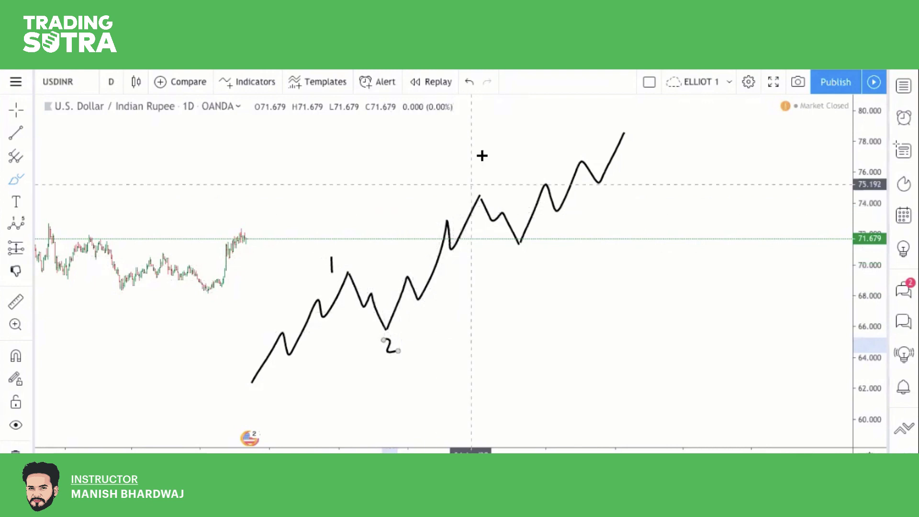
{"action": "mouse_move", "coordinate": [462, 165]}
{"action": "left_mouse_down"}
{"action": "mouse_move", "coordinate": [478, 182]}
{"action": "mouse_move", "coordinate": [456, 186]}
{"action": "left_mouse_up"}
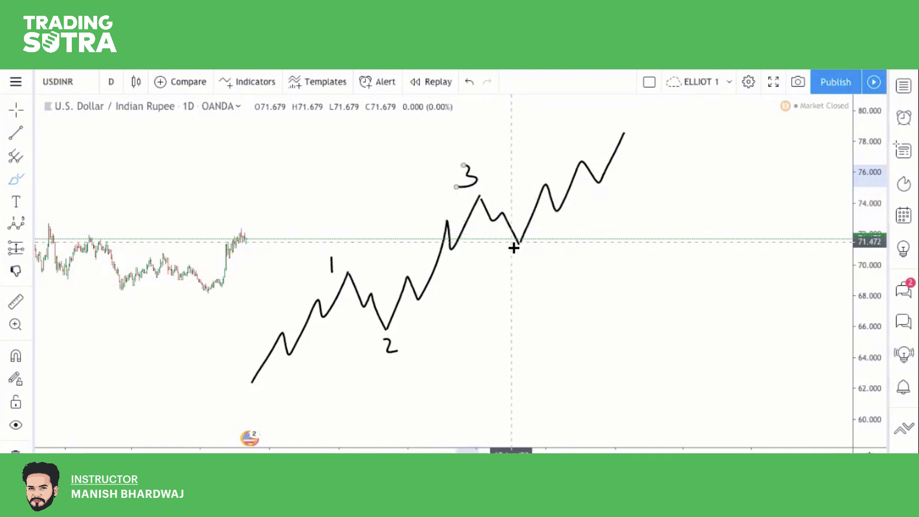
{"action": "left_click_drag", "start_coordinate": [511, 250], "coordinate": [528, 266]}
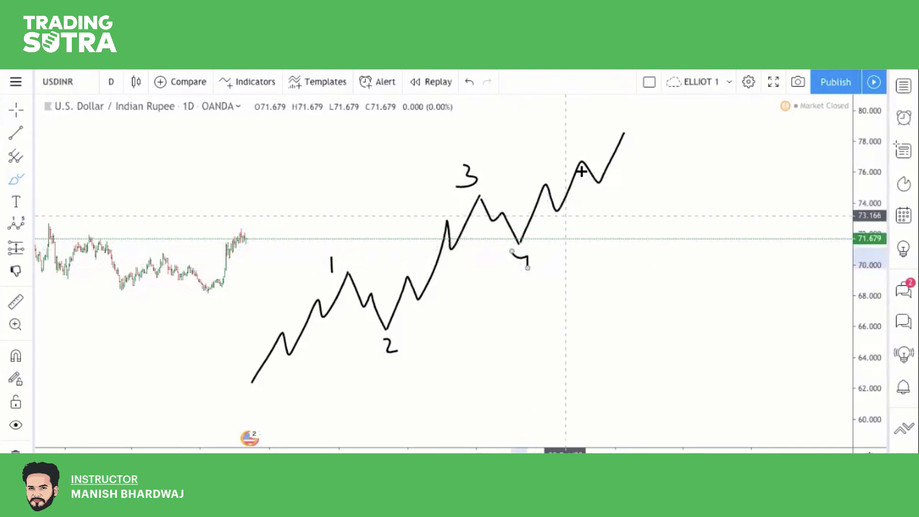
{"action": "mouse_move", "coordinate": [617, 107]}
{"action": "left_mouse_down"}
{"action": "mouse_move", "coordinate": [592, 125]}
{"action": "mouse_move", "coordinate": [608, 106]}
{"action": "mouse_move", "coordinate": [629, 107]}
{"action": "left_mouse_up"}
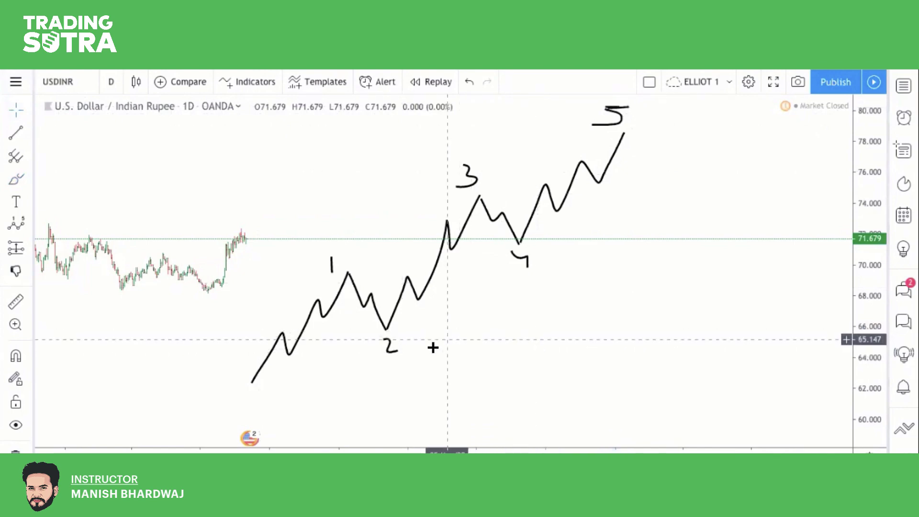
Step: Draw a long horizontal trend line at wave 1's start, about 62.5, and a short one at wave 2's low, about 65.8
{"action": "scroll", "coordinate": [472, 332], "scroll_direction": "down", "scroll_amount": 5}
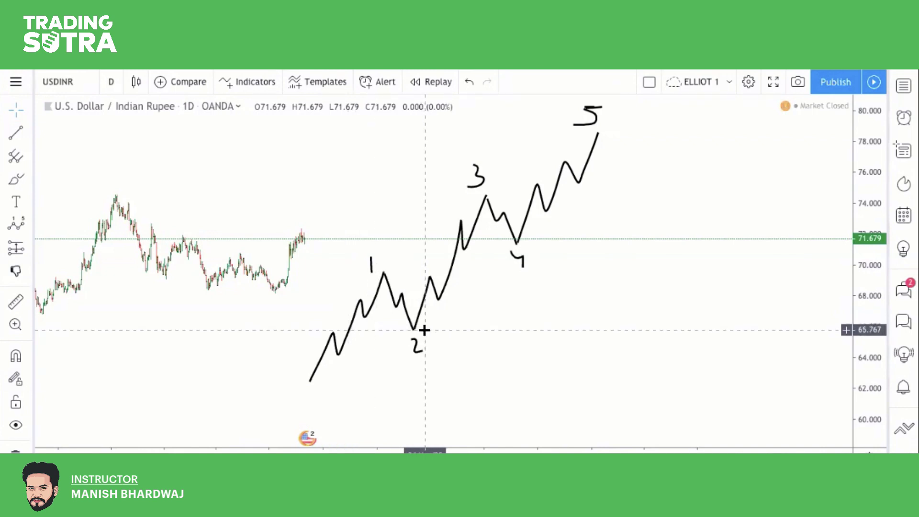
{"action": "left_click", "coordinate": [16, 132]}
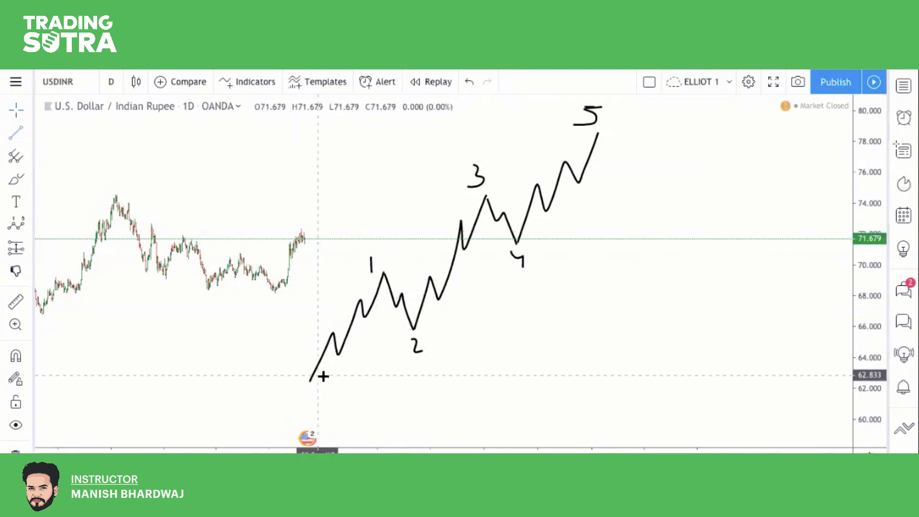
{"action": "left_click", "coordinate": [622, 379]}
{"action": "left_click", "coordinate": [14, 133]}
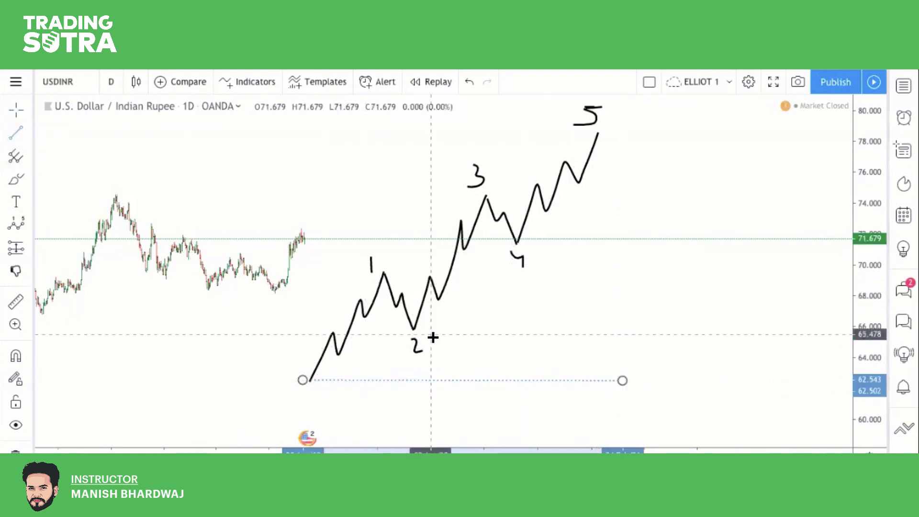
{"action": "left_click", "coordinate": [415, 329]}
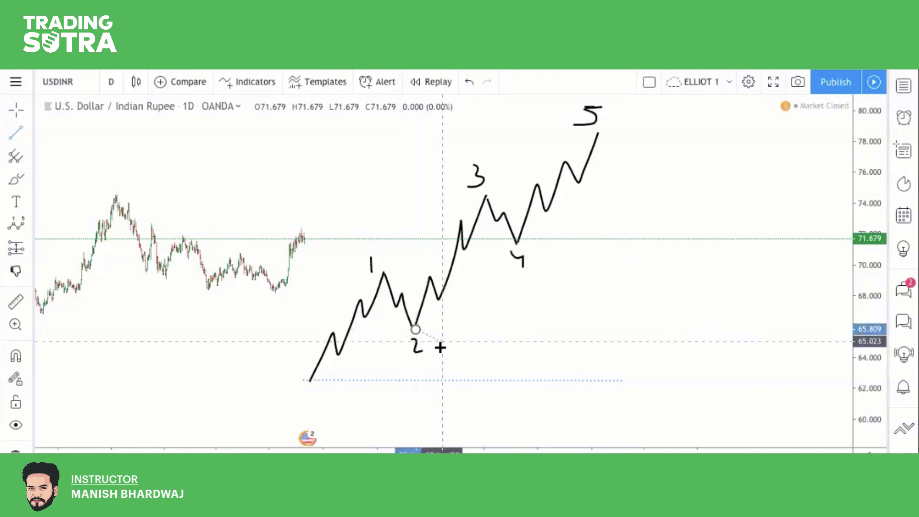
{"action": "left_click", "coordinate": [446, 327]}
{"action": "left_click_drag", "start_coordinate": [446, 326], "coordinate": [447, 329]}
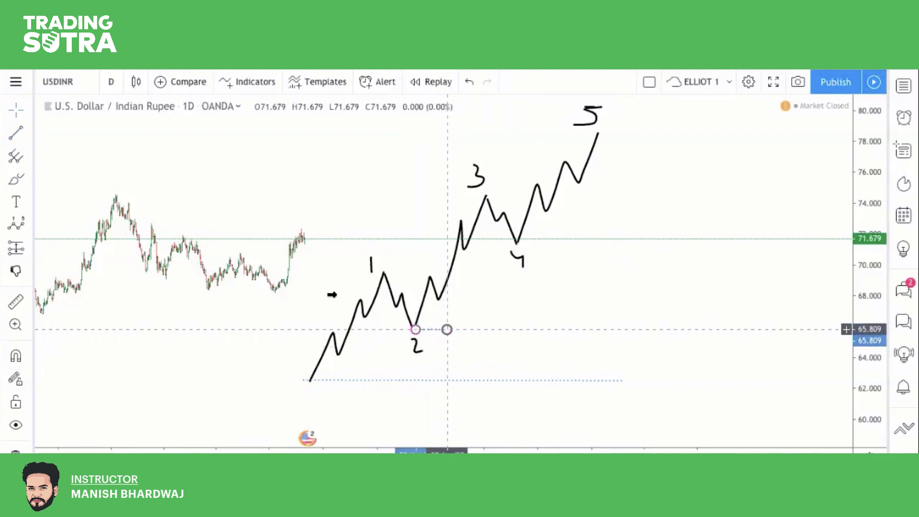
Step: Draw a rising trend line alongside wave 1, from about 62.5 at its start to about 69.7 near the 1 label
{"action": "left_click", "coordinate": [16, 133]}
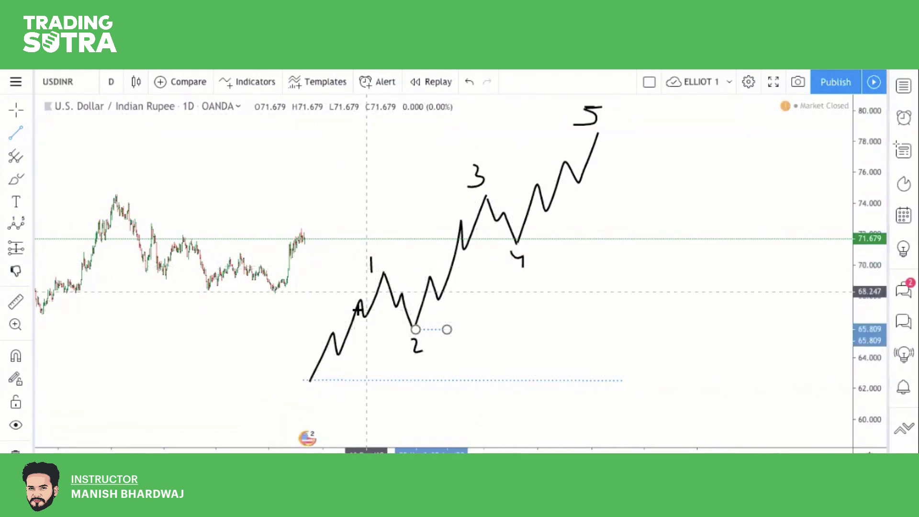
{"action": "left_click", "coordinate": [17, 128]}
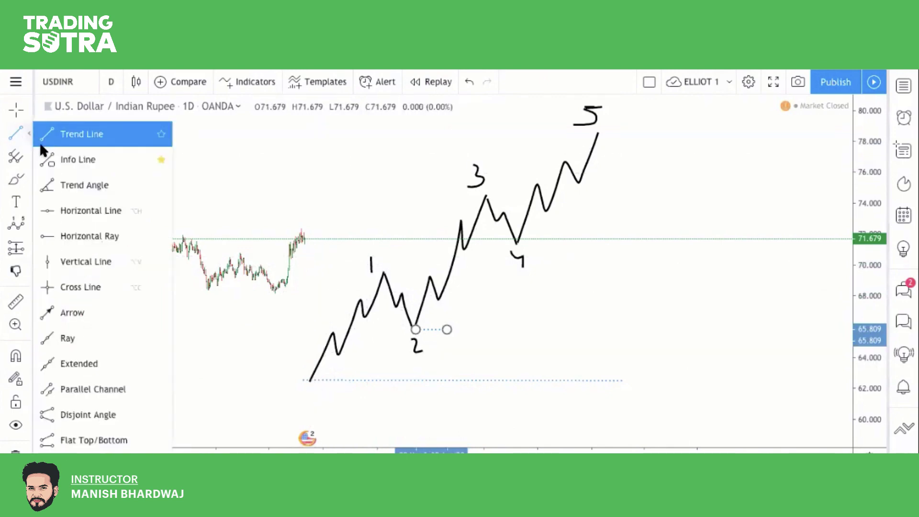
{"action": "left_click", "coordinate": [45, 136]}
{"action": "left_click", "coordinate": [300, 379]}
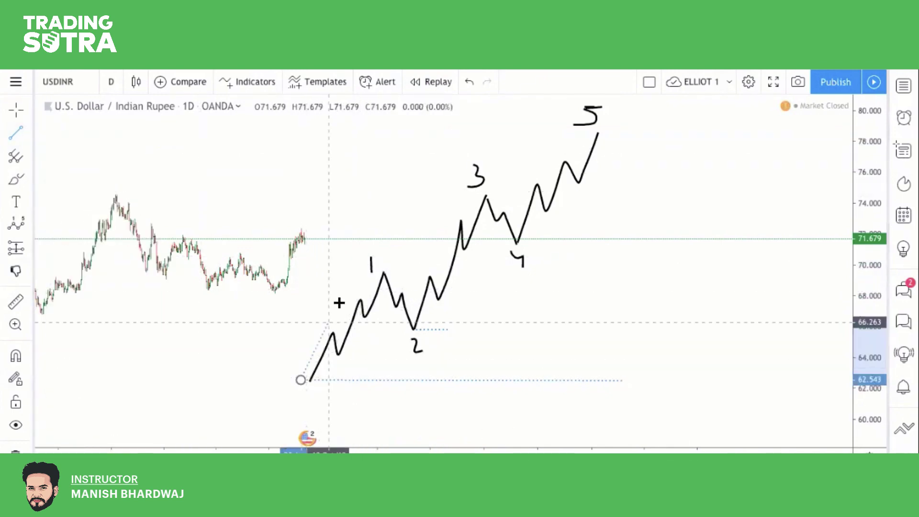
{"action": "left_click", "coordinate": [363, 270]}
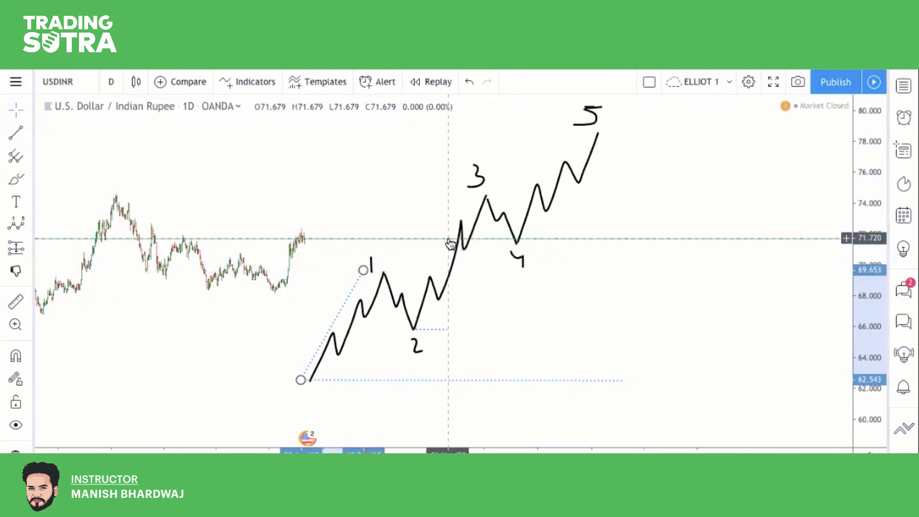
Step: Draw a long rising trend line from about 63.2 near wave 1's start to about 78.7 beside the 5 label
{"action": "scroll", "coordinate": [450, 244], "scroll_direction": "up", "scroll_amount": 2}
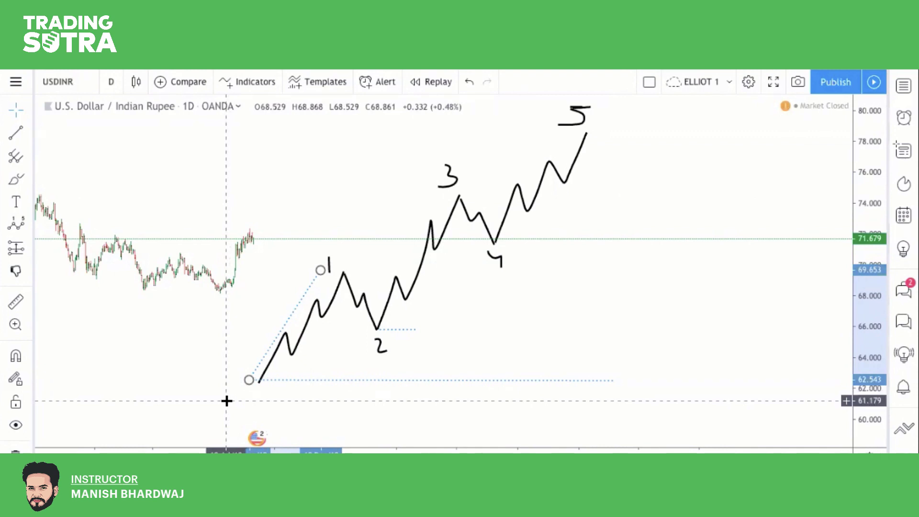
{"action": "left_click", "coordinate": [14, 130]}
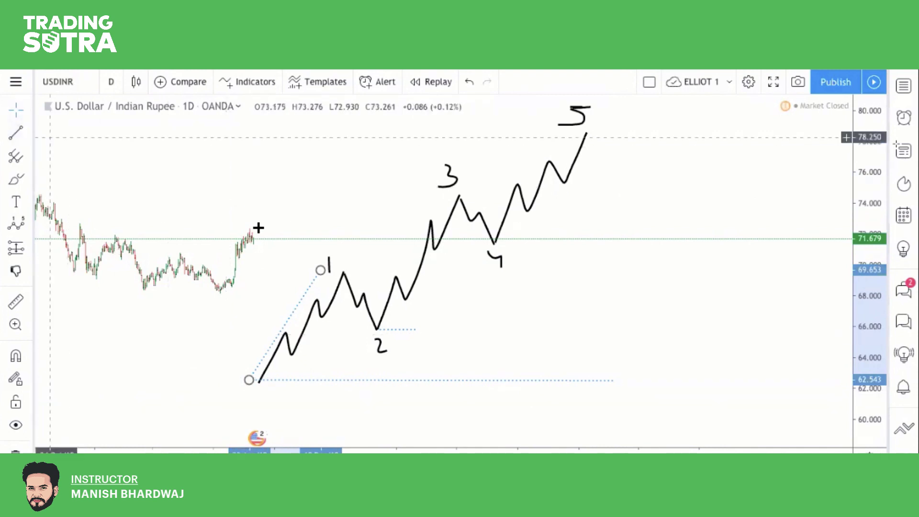
{"action": "left_click", "coordinate": [244, 370]}
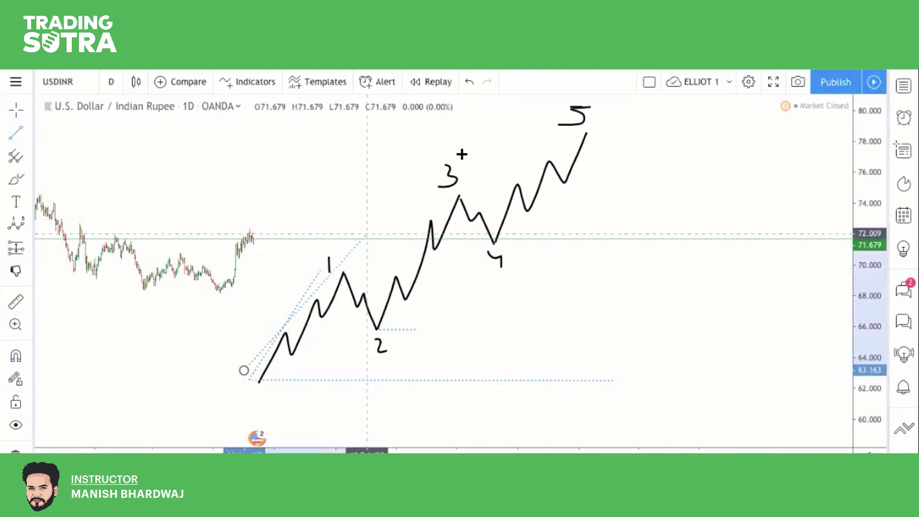
{"action": "left_click", "coordinate": [502, 120]}
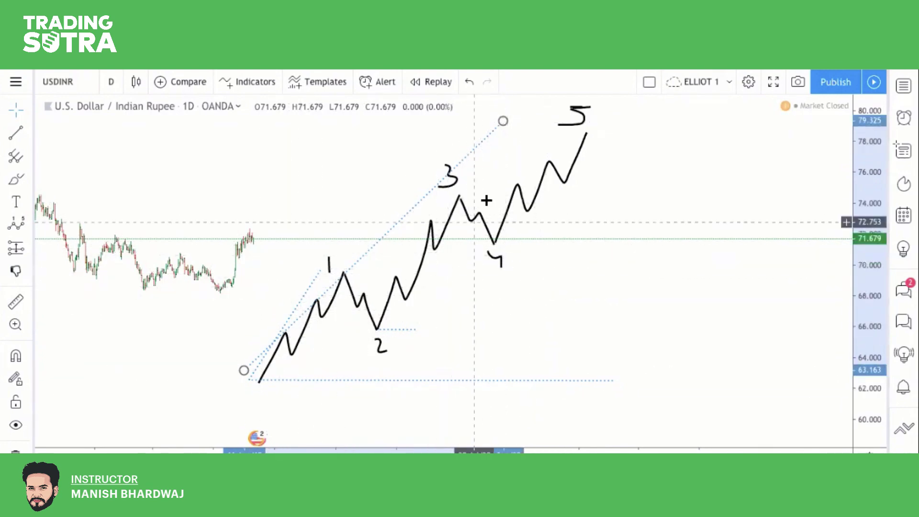
{"action": "left_click_drag", "start_coordinate": [502, 121], "coordinate": [558, 131]}
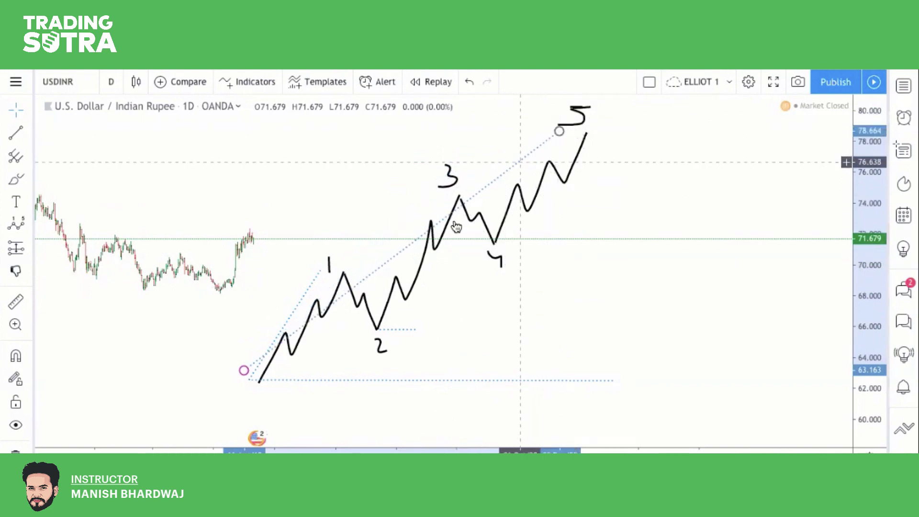
Step: Draw a horizontal trend line at about 69.5 from wave 1's peak to beyond wave 4, and dismiss the advertisement
{"action": "scroll", "coordinate": [287, 338], "scroll_direction": "down", "scroll_amount": 1}
{"action": "left_click_drag", "start_coordinate": [872, 240], "coordinate": [872, 258]}
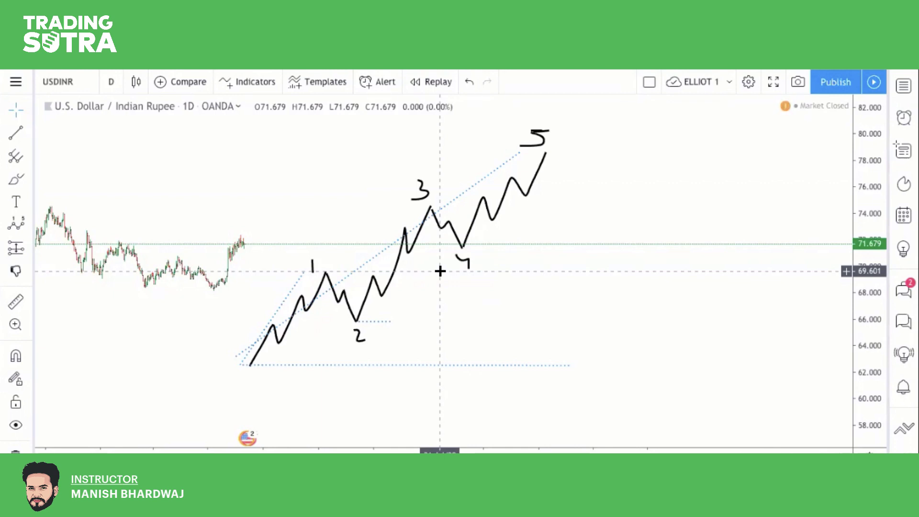
{"action": "key", "text": "alt+t"}
{"action": "left_click", "coordinate": [325, 273]}
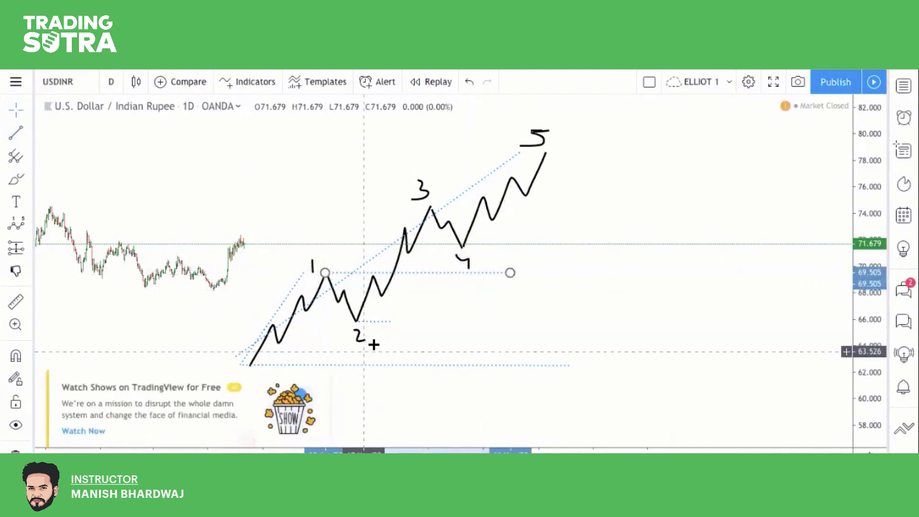
{"action": "left_click", "coordinate": [322, 382]}
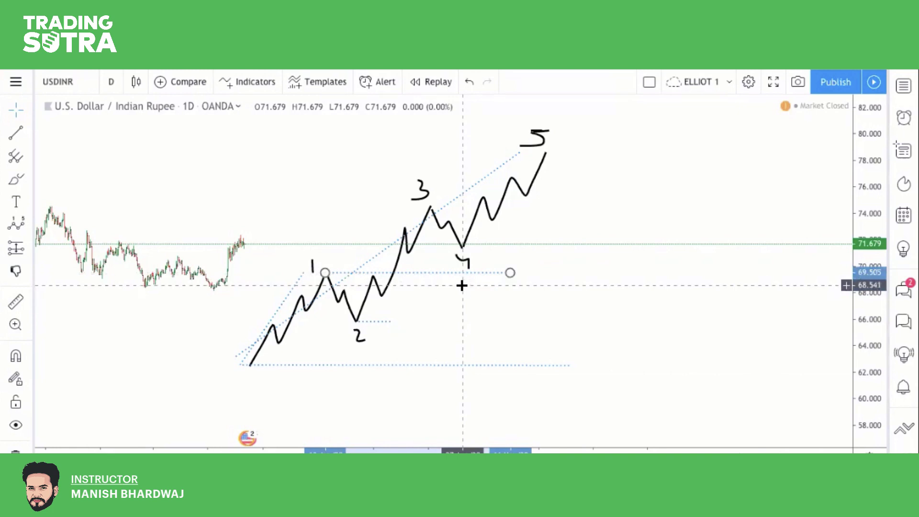
{"action": "left_click", "coordinate": [538, 311]}
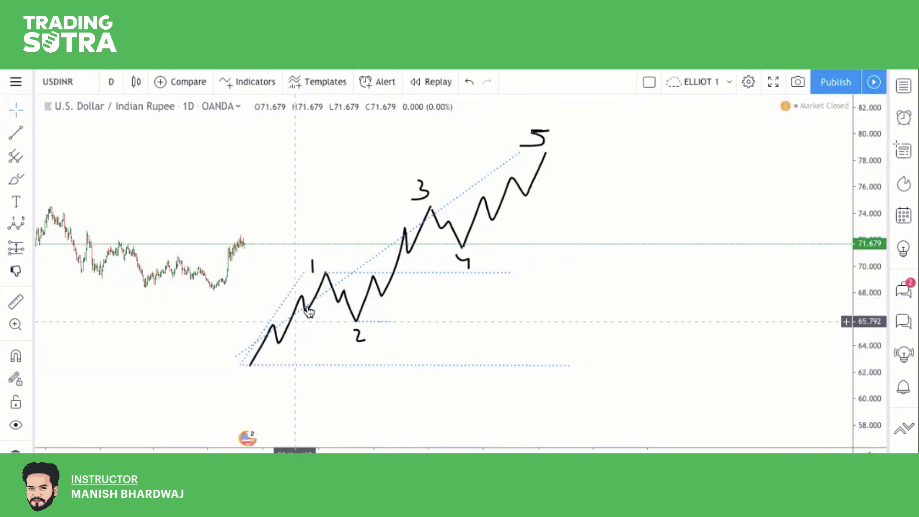
{"action": "left_click", "coordinate": [357, 322]}
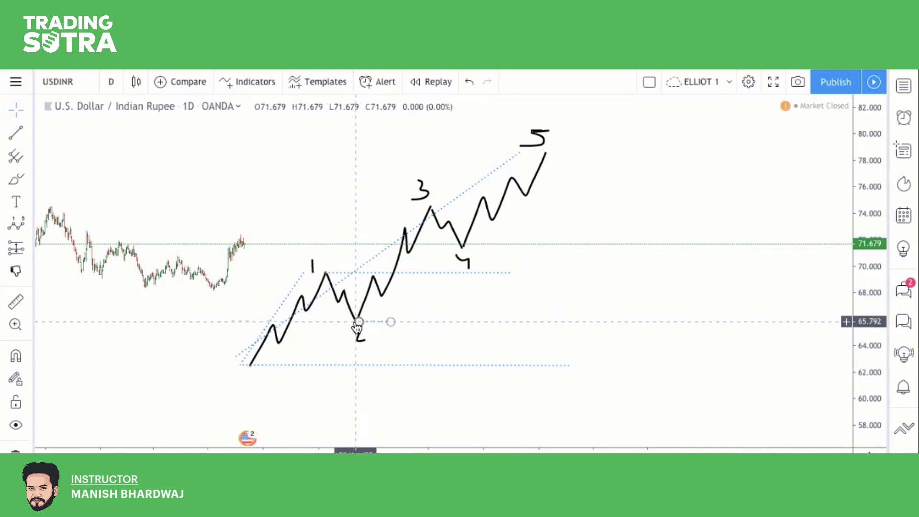
{"action": "left_click", "coordinate": [318, 283]}
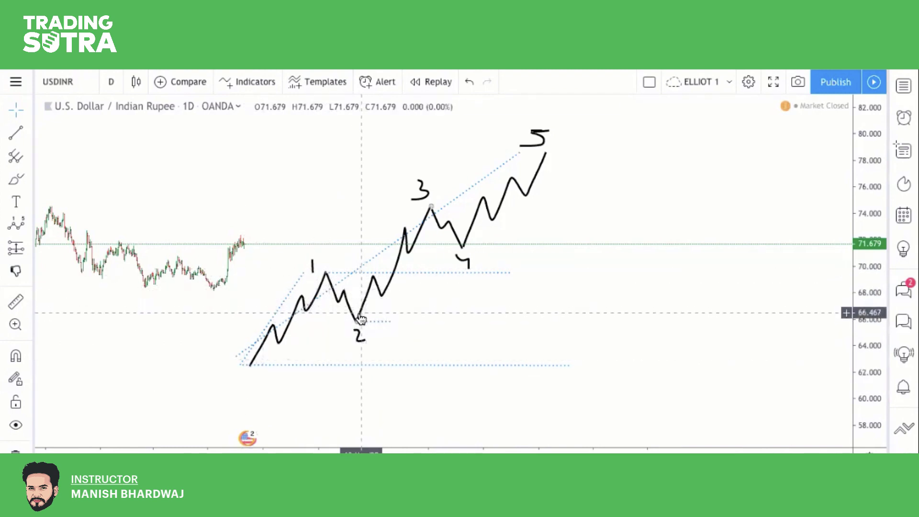
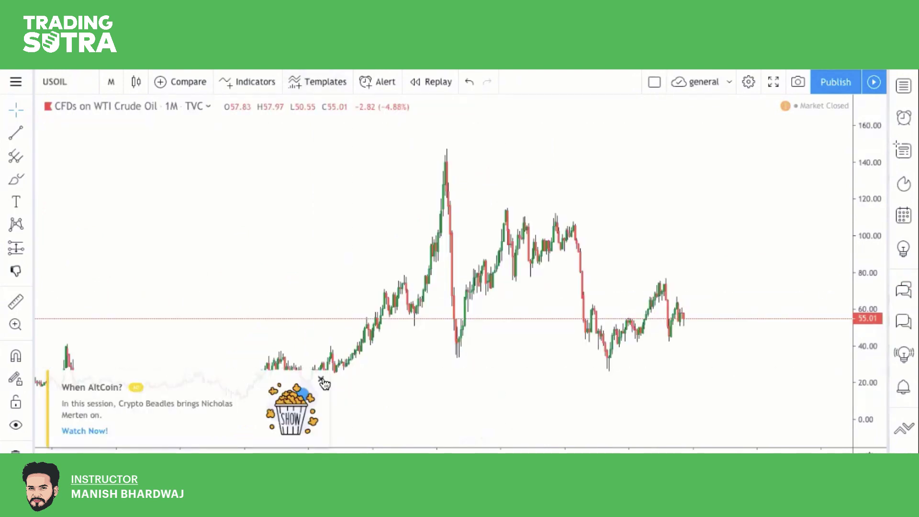
Step: Dismiss the advertisement and place the text label 0 just below the low before the long oil rally, at about 10
{"action": "left_click", "coordinate": [320, 377]}
{"action": "left_click", "coordinate": [321, 391]}
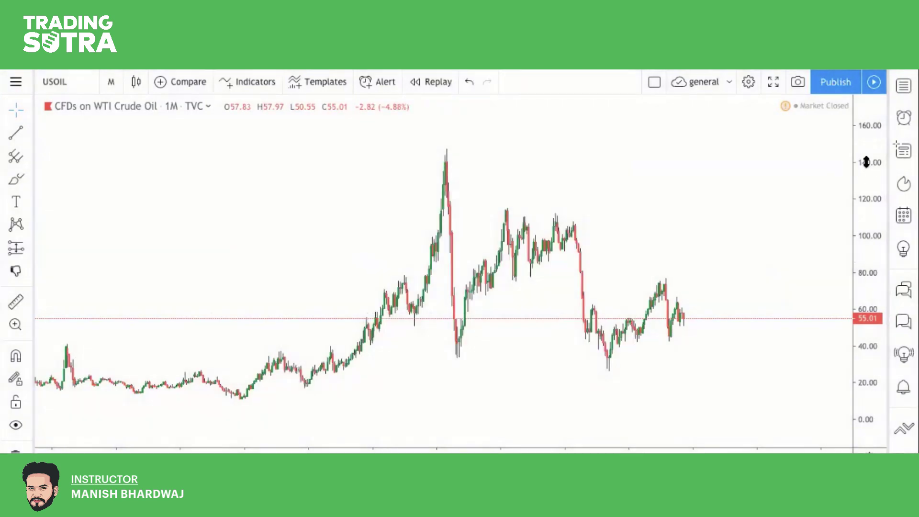
{"action": "left_click_drag", "start_coordinate": [471, 396], "coordinate": [494, 298]}
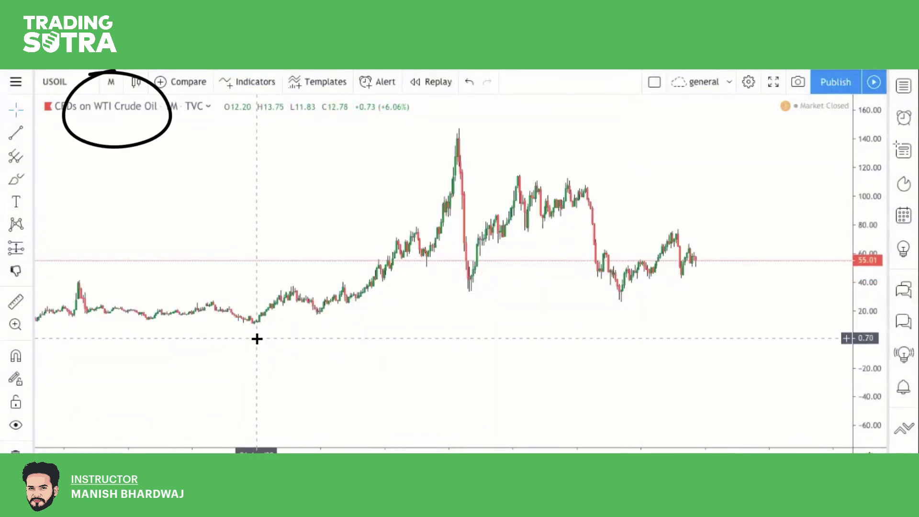
{"action": "left_click_drag", "start_coordinate": [866, 283], "coordinate": [864, 185]}
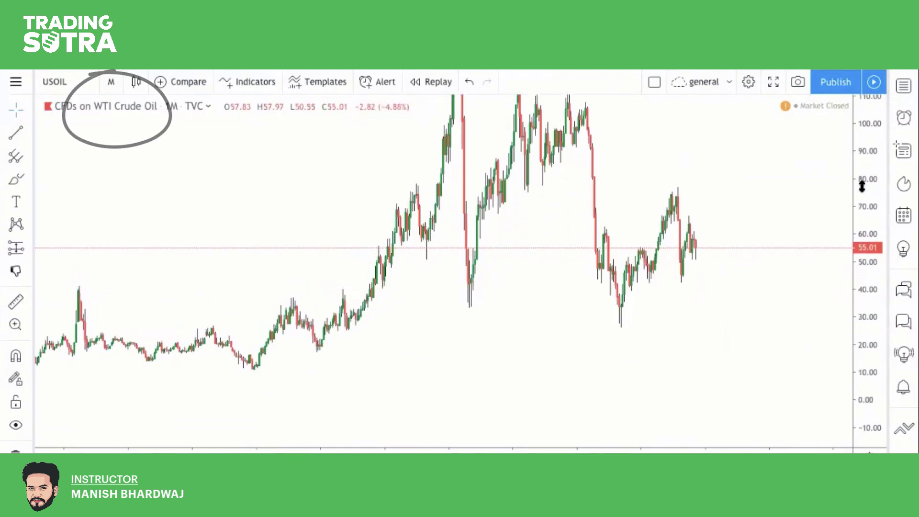
{"action": "scroll", "coordinate": [475, 339], "scroll_direction": "left", "scroll_amount": 2}
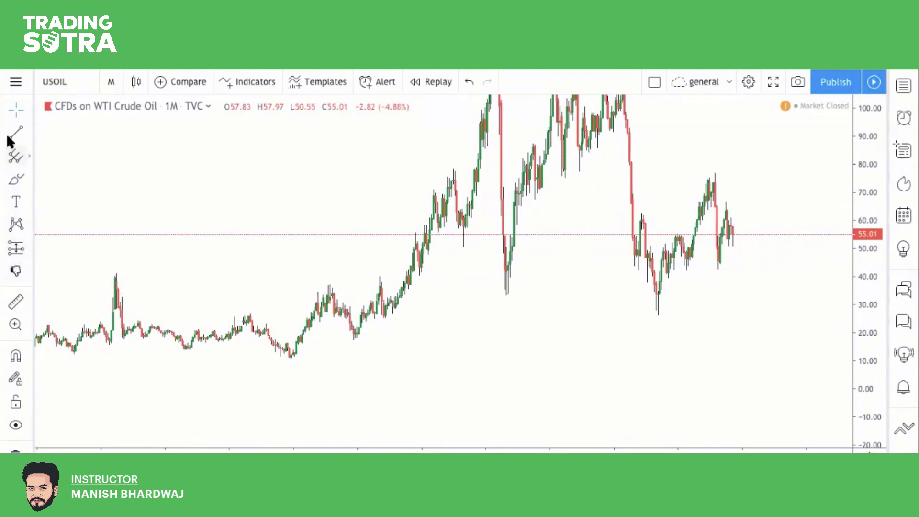
{"action": "left_click", "coordinate": [16, 203]}
{"action": "left_click", "coordinate": [278, 369]}
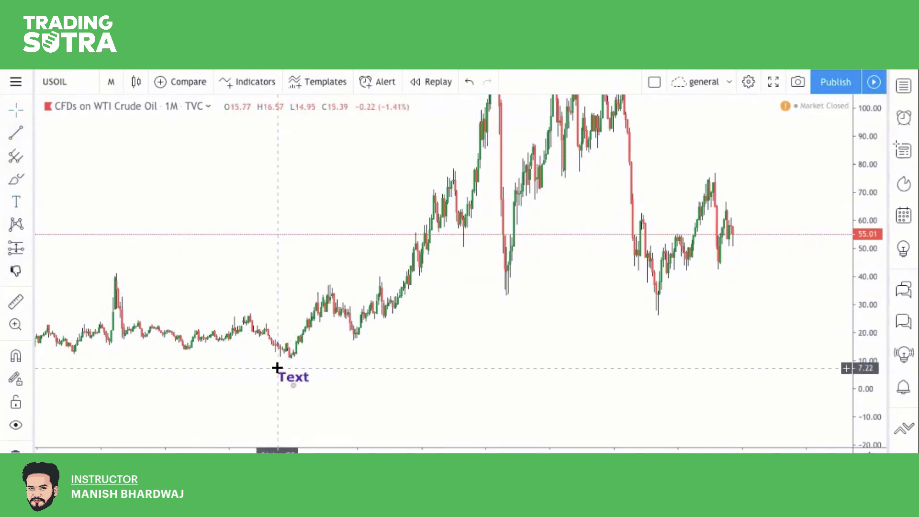
{"action": "left_click", "coordinate": [287, 374]}
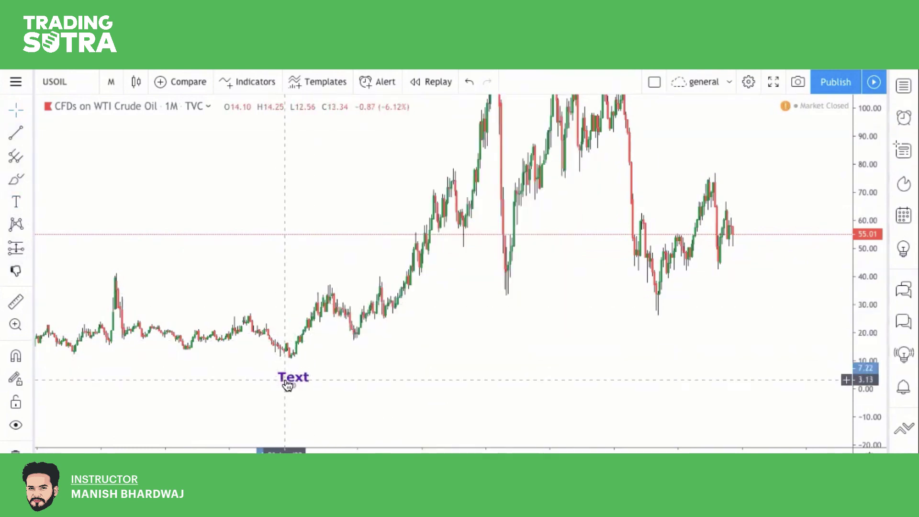
{"action": "double_click", "coordinate": [289, 378]}
{"action": "key", "text": "BackSpace"}
{"action": "type", "text": "0"}
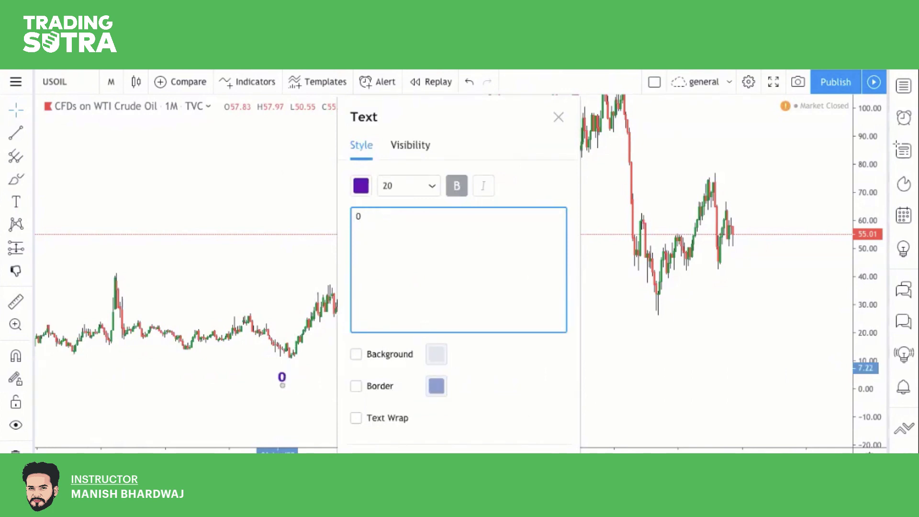
{"action": "key", "text": "Escape"}
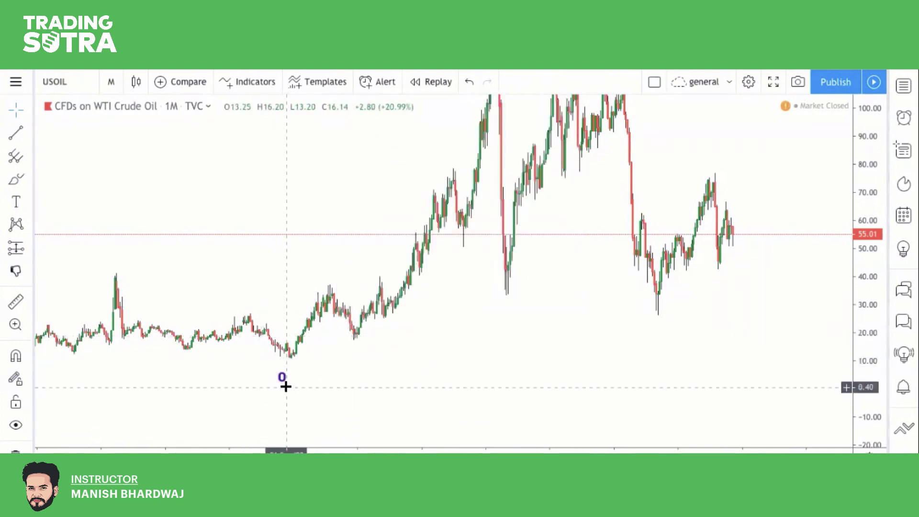
{"action": "left_click_drag", "start_coordinate": [281, 377], "coordinate": [283, 368]}
Step: Draw a rising trend line from the 0 label, about 10.7, to the first peak, about 38
{"action": "left_click", "coordinate": [16, 133]}
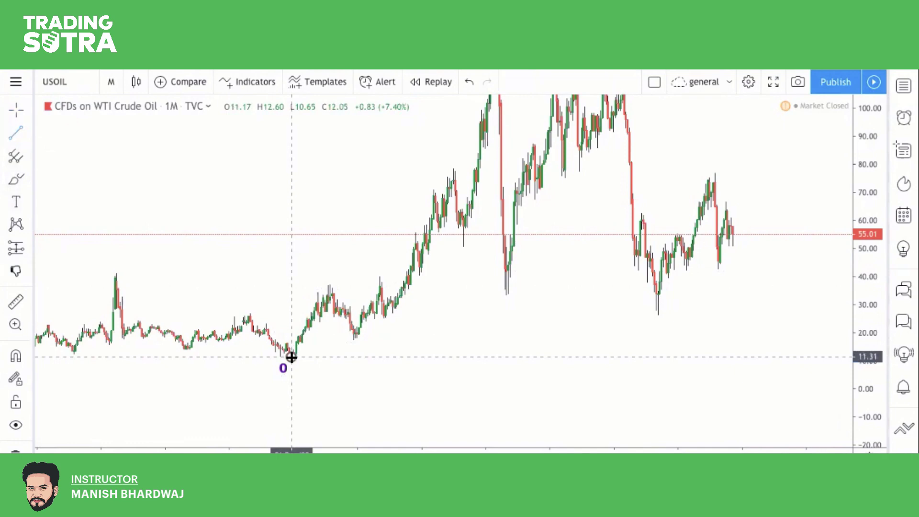
{"action": "left_click", "coordinate": [291, 357]}
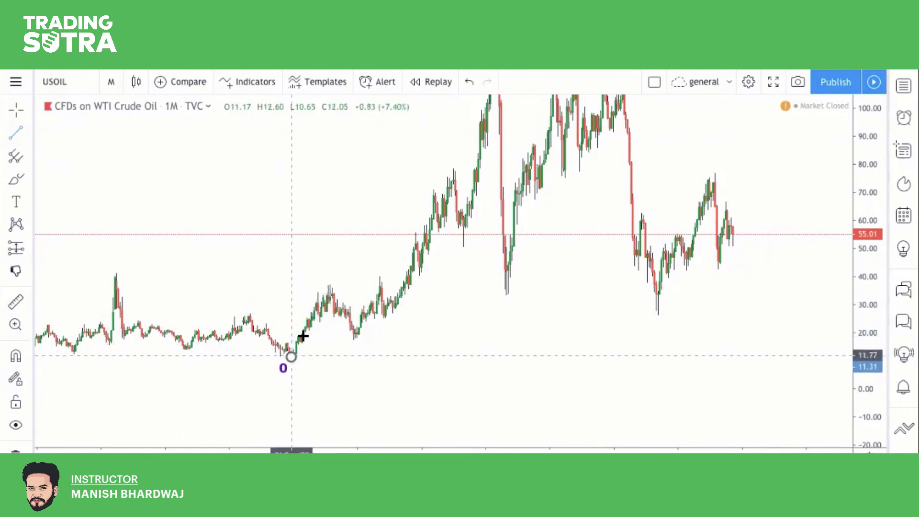
{"action": "scroll", "coordinate": [302, 316], "scroll_direction": "right", "scroll_amount": 3}
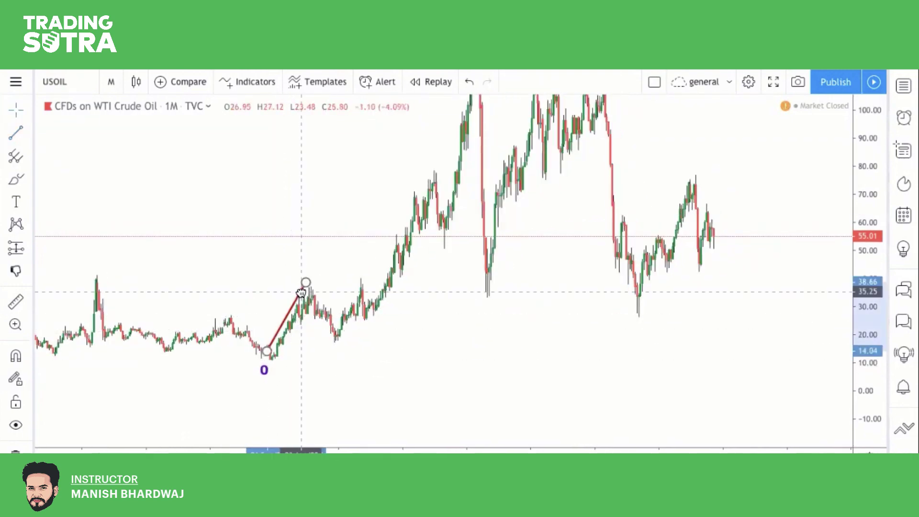
{"action": "left_click", "coordinate": [276, 331]}
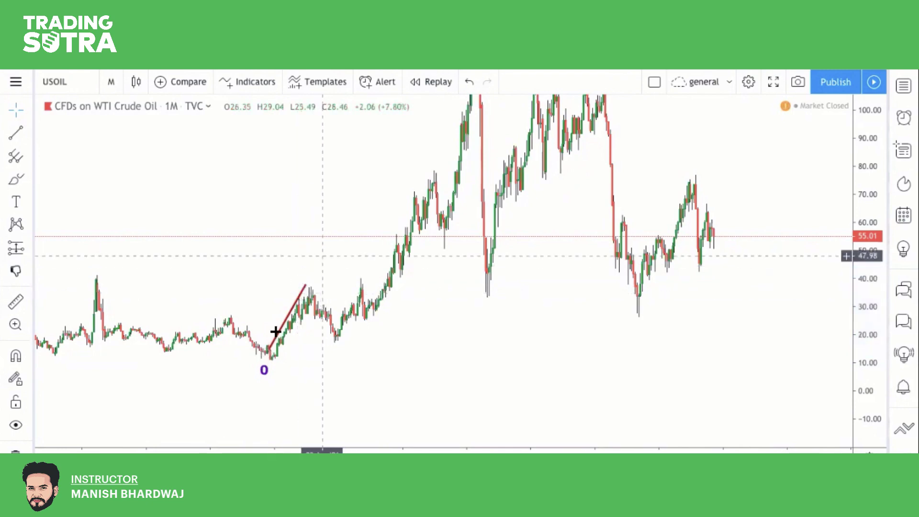
{"action": "left_click_drag", "start_coordinate": [270, 357], "coordinate": [265, 360]}
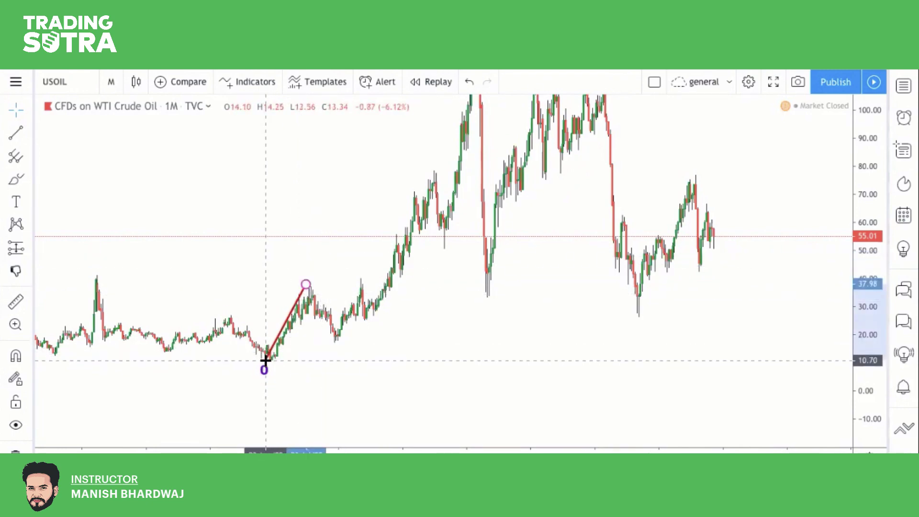
{"action": "left_click", "coordinate": [247, 249]}
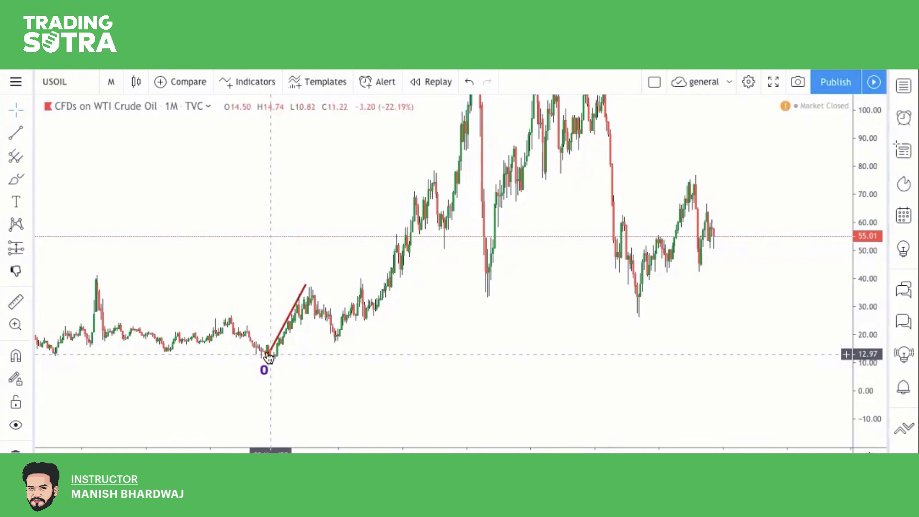
{"action": "left_click", "coordinate": [15, 202]}
{"action": "left_click", "coordinate": [301, 265]}
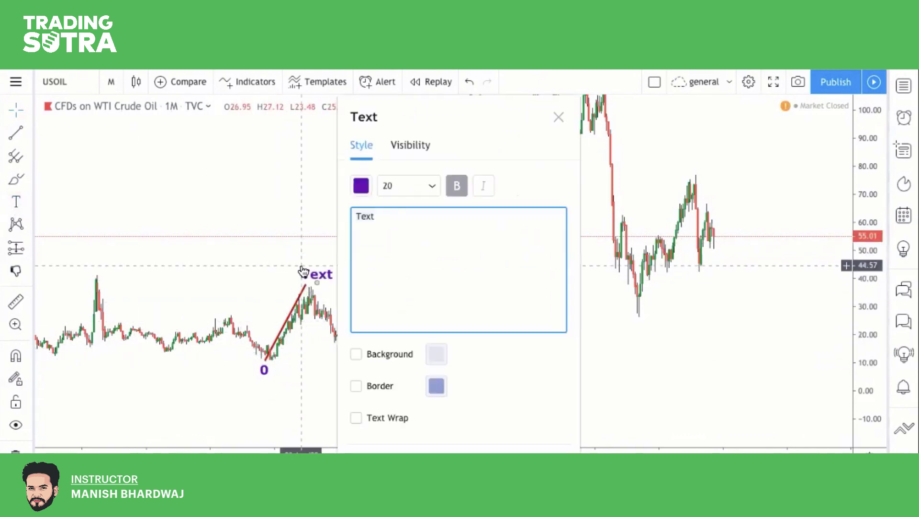
{"action": "type", "text": "1"}
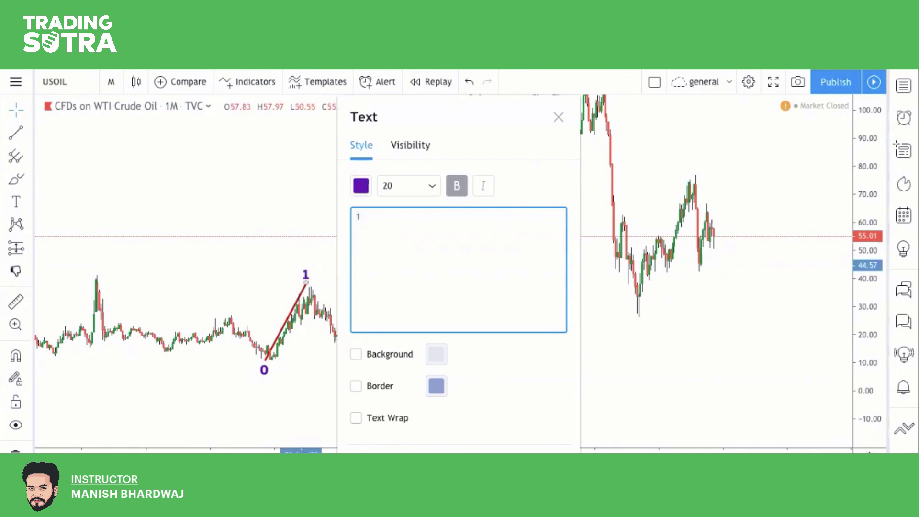
{"action": "key", "text": "Escape"}
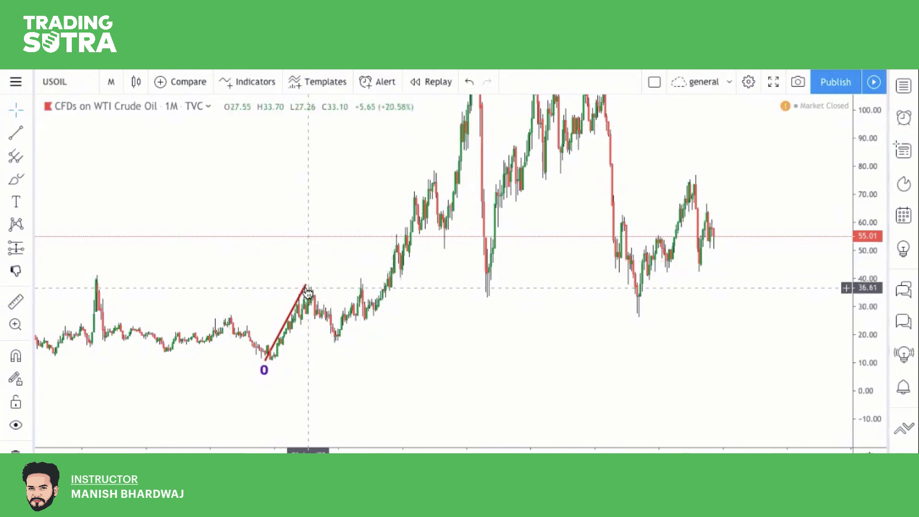
Step: Move the rising line's upper end to 38.43 and draw a falling trend line from there to the following low, about 17
{"action": "left_click", "coordinate": [307, 285]}
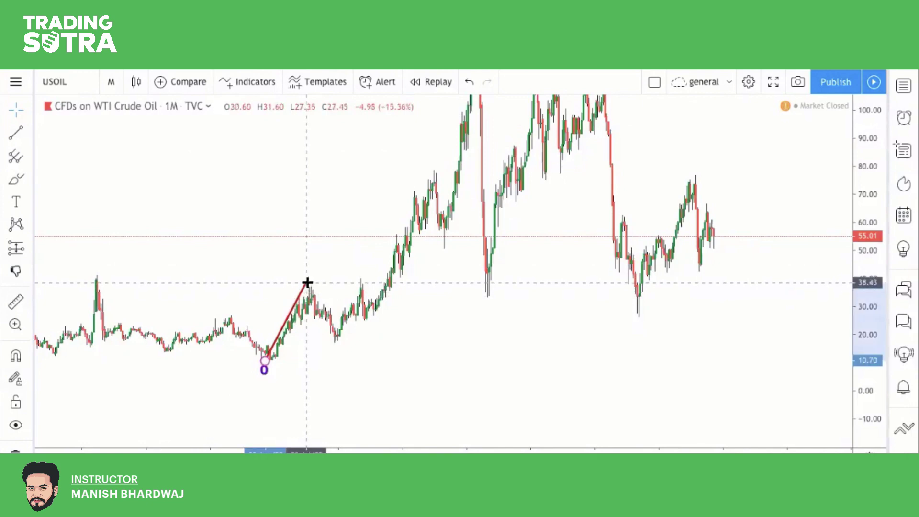
{"action": "left_click", "coordinate": [16, 134]}
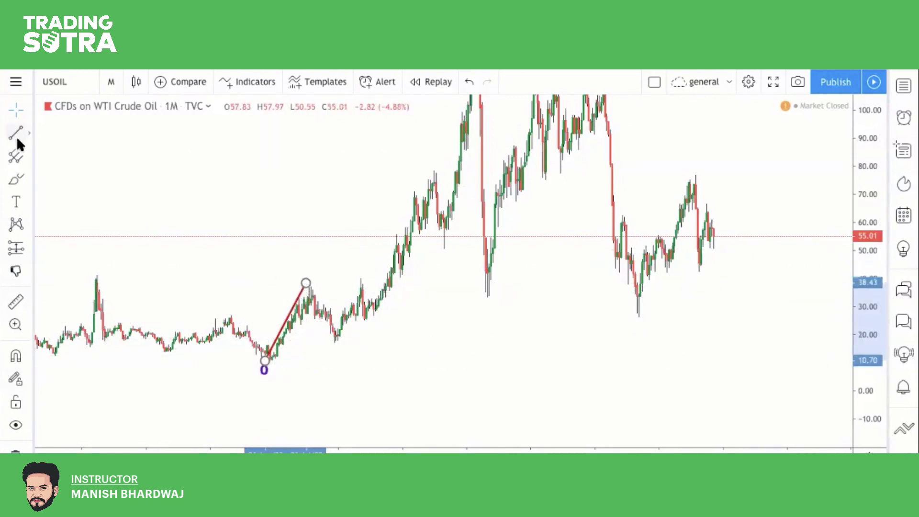
{"action": "left_click", "coordinate": [333, 342]}
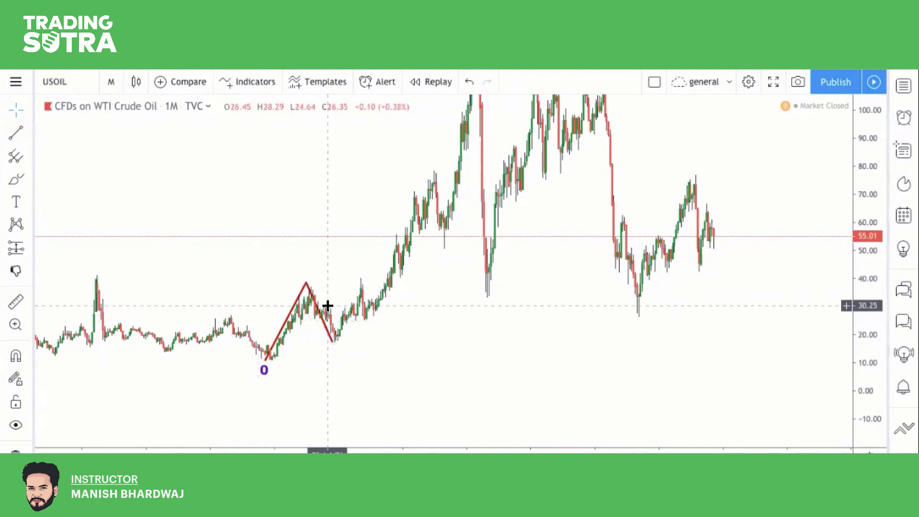
{"action": "left_click", "coordinate": [306, 313]}
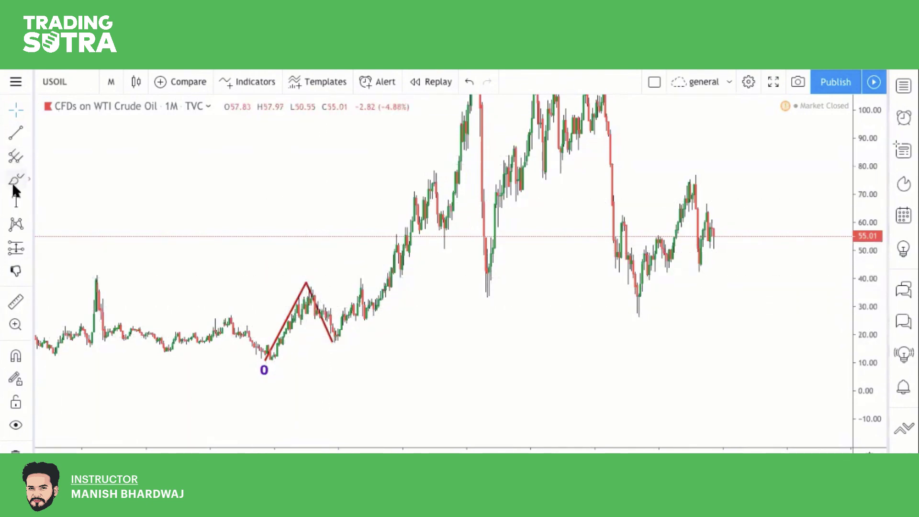
Step: Place the text label 1 above the peak where the two trend lines meet
{"action": "left_click", "coordinate": [17, 201]}
{"action": "left_click", "coordinate": [303, 269]}
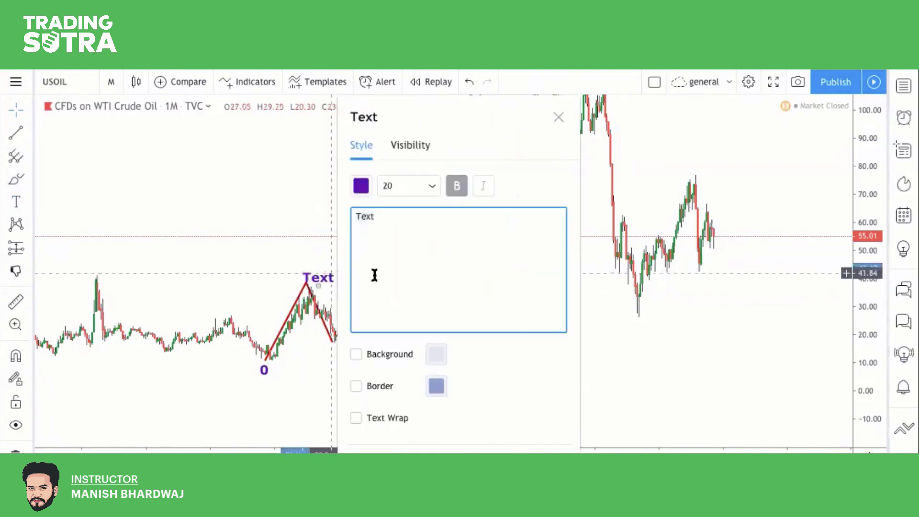
{"action": "left_click", "coordinate": [332, 263]}
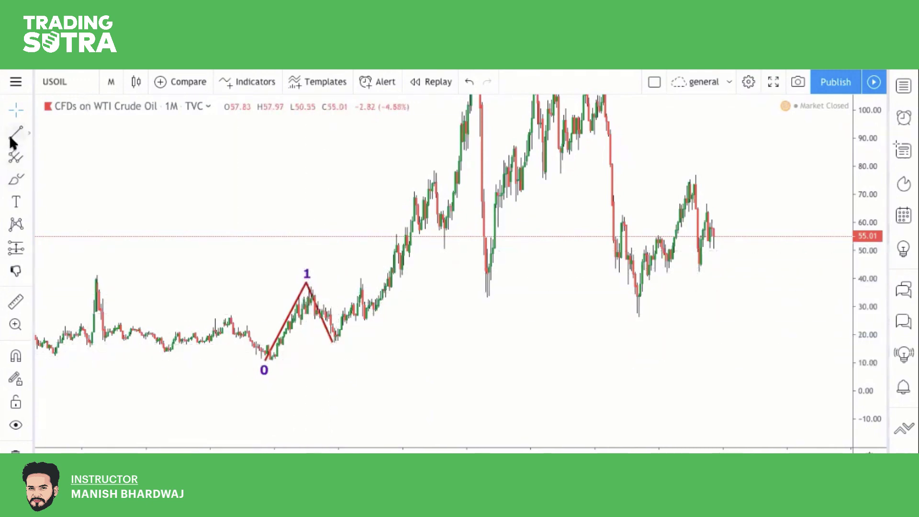
Step: Draw a horizontal line at 10.70, through wave 1's starting point at the 0 label
{"action": "left_click", "coordinate": [28, 133]}
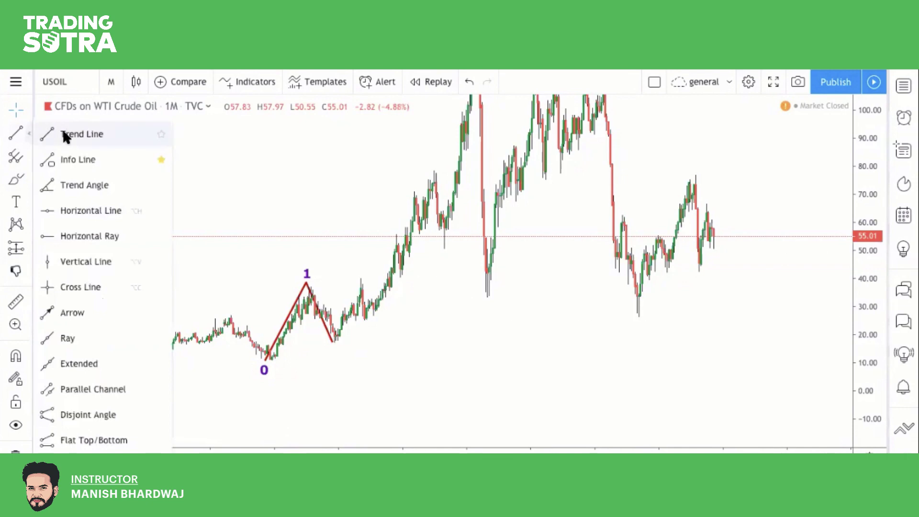
{"action": "left_click", "coordinate": [56, 211]}
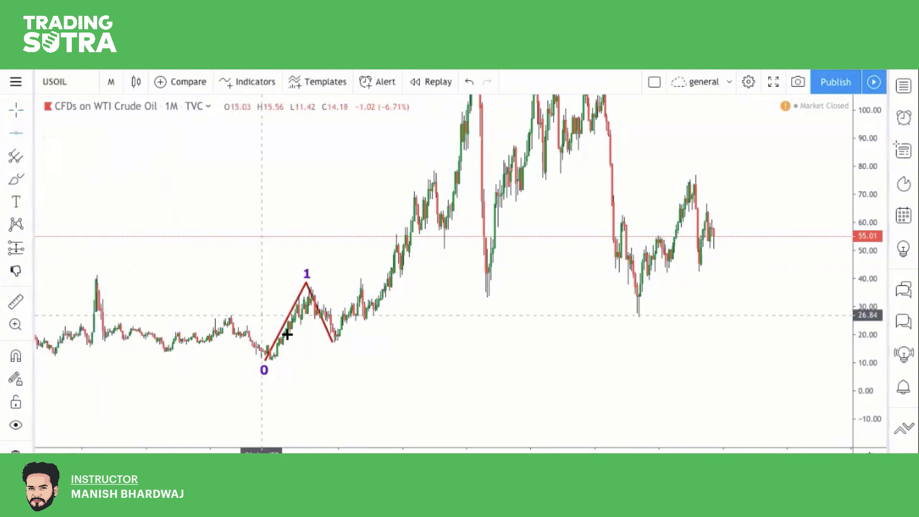
{"action": "left_click", "coordinate": [285, 360]}
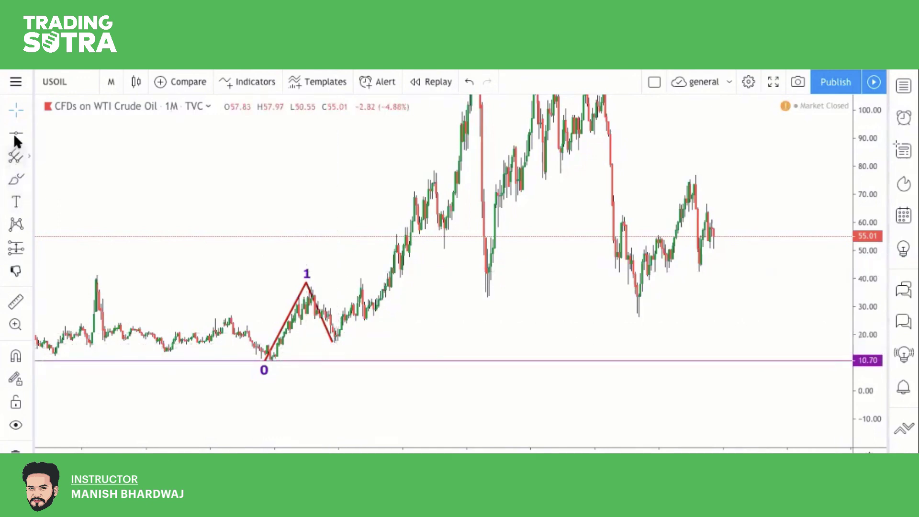
{"action": "left_click", "coordinate": [30, 133]}
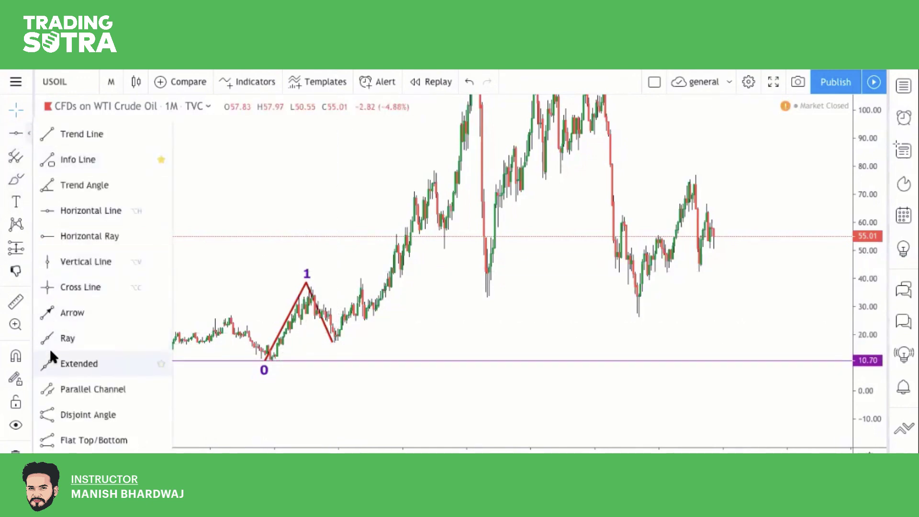
{"action": "left_click", "coordinate": [54, 388]}
{"action": "left_click", "coordinate": [318, 344]}
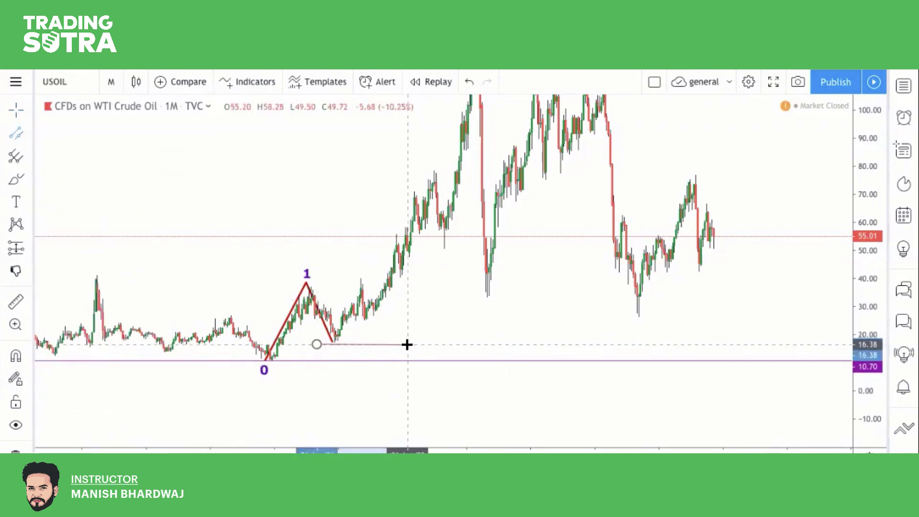
{"action": "left_click", "coordinate": [407, 344]}
{"action": "left_click", "coordinate": [407, 359]}
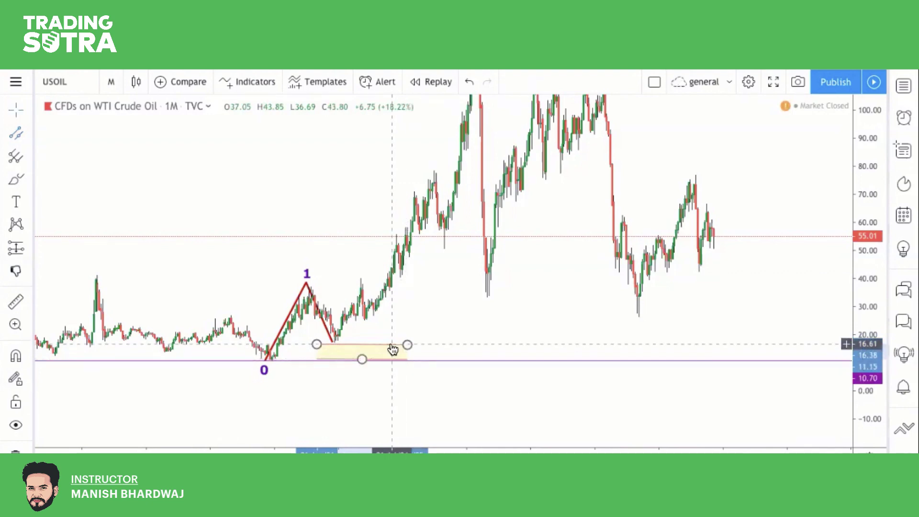
{"action": "key", "text": "Delete"}
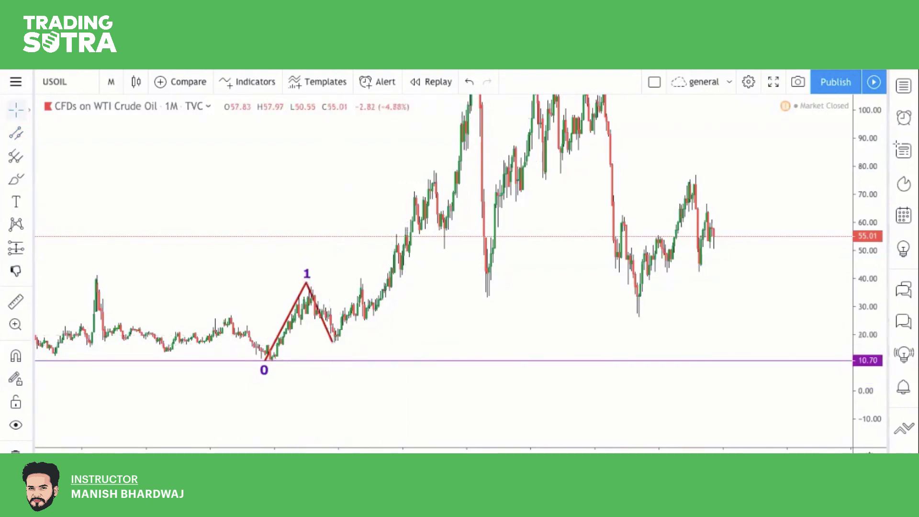
Step: Draw a Fib Retracement over wave 1 from its peak at 37.07 down to its start at 10.47, and dismiss the advertisement
{"action": "left_click", "coordinate": [27, 154]}
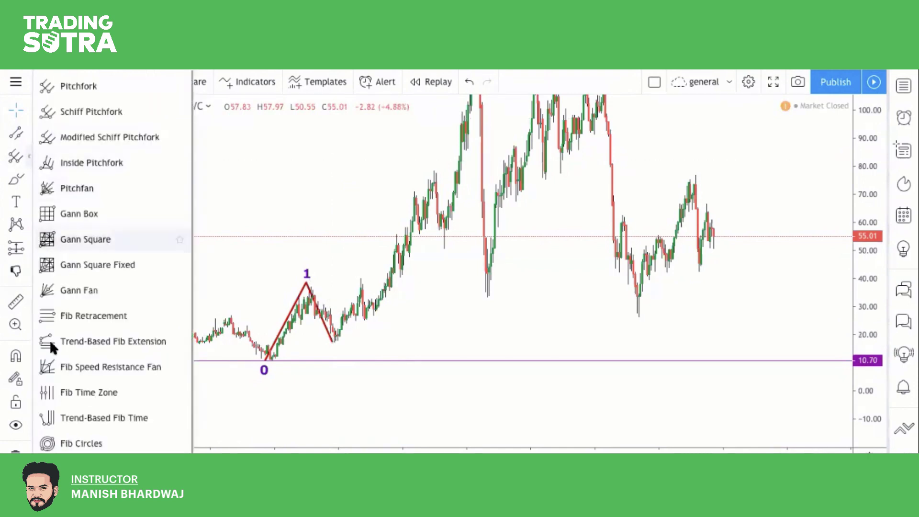
{"action": "left_click", "coordinate": [58, 312]}
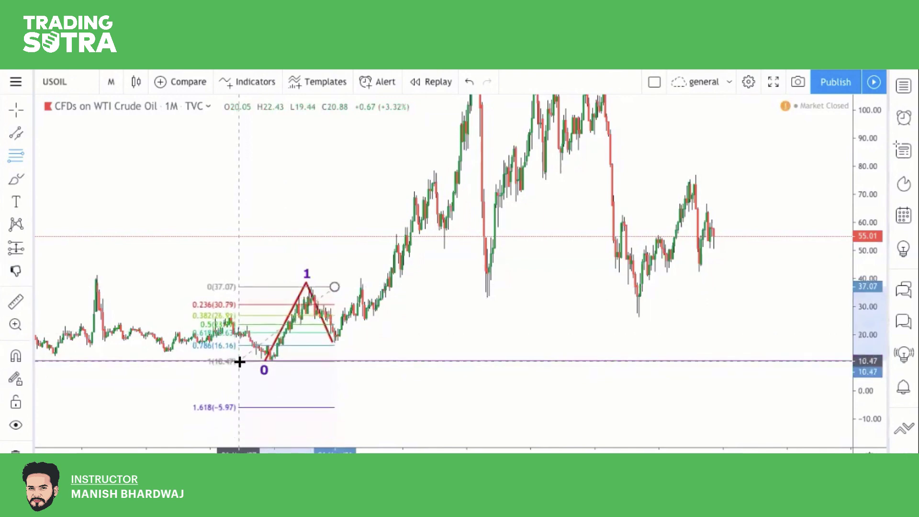
{"action": "left_click", "coordinate": [239, 361]}
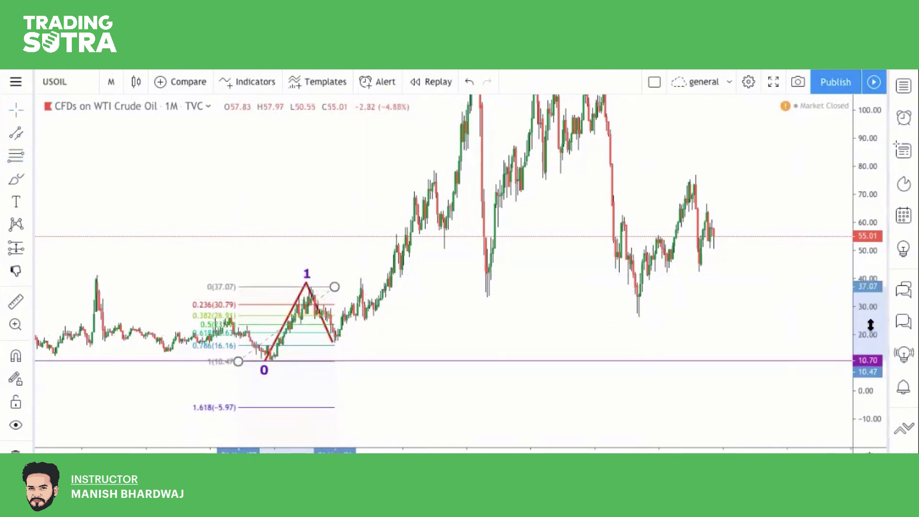
{"action": "left_click_drag", "start_coordinate": [871, 325], "coordinate": [870, 192]}
{"action": "left_click_drag", "start_coordinate": [478, 349], "coordinate": [527, 265]}
{"action": "scroll", "coordinate": [498, 266], "scroll_direction": "up", "scroll_amount": 2}
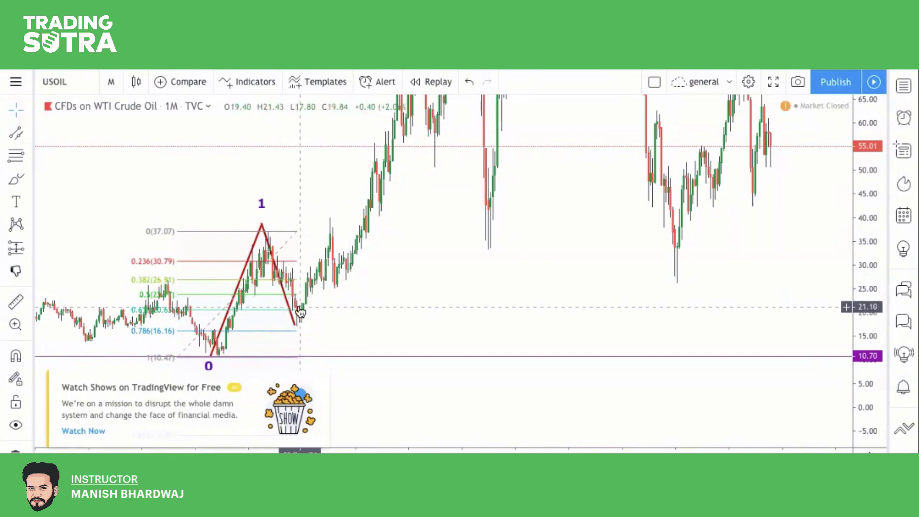
{"action": "left_click", "coordinate": [321, 380]}
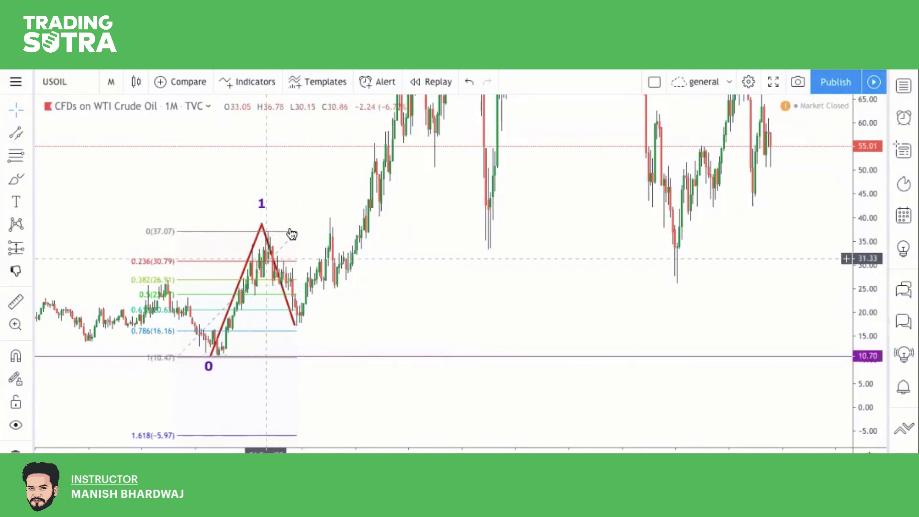
Step: Delete the Fib Retracement drawn over wave 1
{"action": "key", "text": "Delete"}
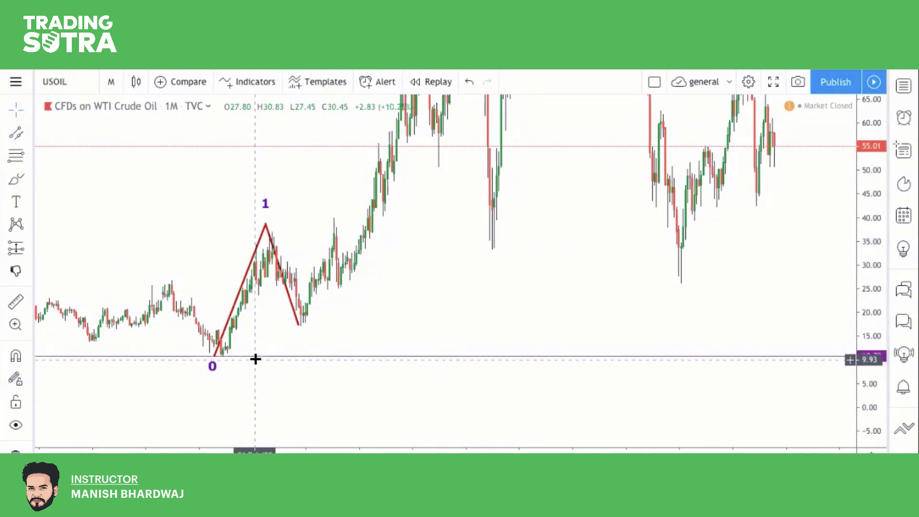
{"action": "left_click", "coordinate": [301, 358]}
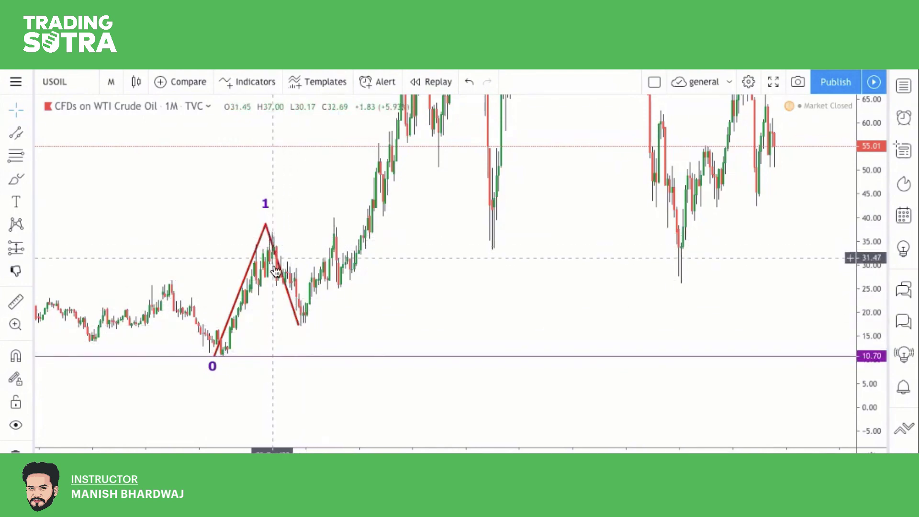
{"action": "left_click", "coordinate": [282, 280]}
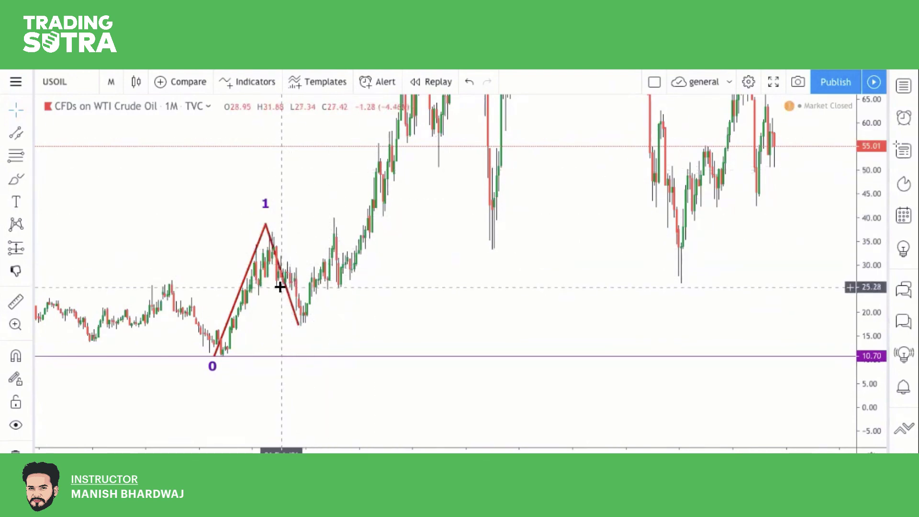
Step: Place the text label 2 below the low where the falling trend line ends
{"action": "scroll", "coordinate": [423, 322], "scroll_direction": "up", "scroll_amount": 3}
{"action": "scroll", "coordinate": [423, 323], "scroll_direction": "down", "scroll_amount": 2}
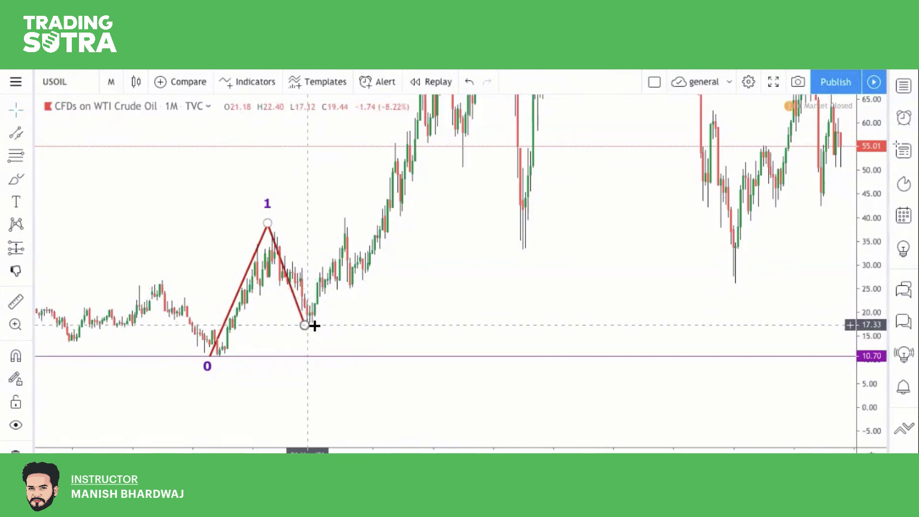
{"action": "left_click", "coordinate": [16, 202]}
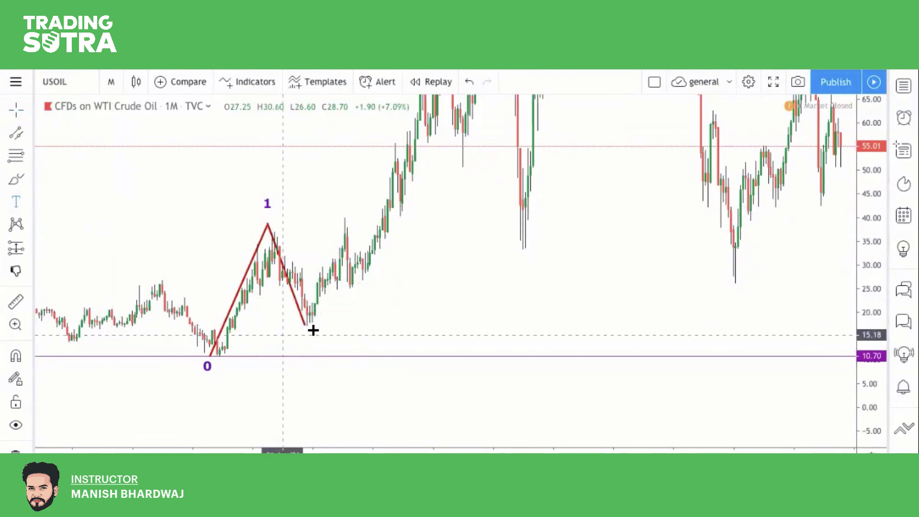
{"action": "left_click", "coordinate": [317, 345]}
{"action": "type", "text": "2"}
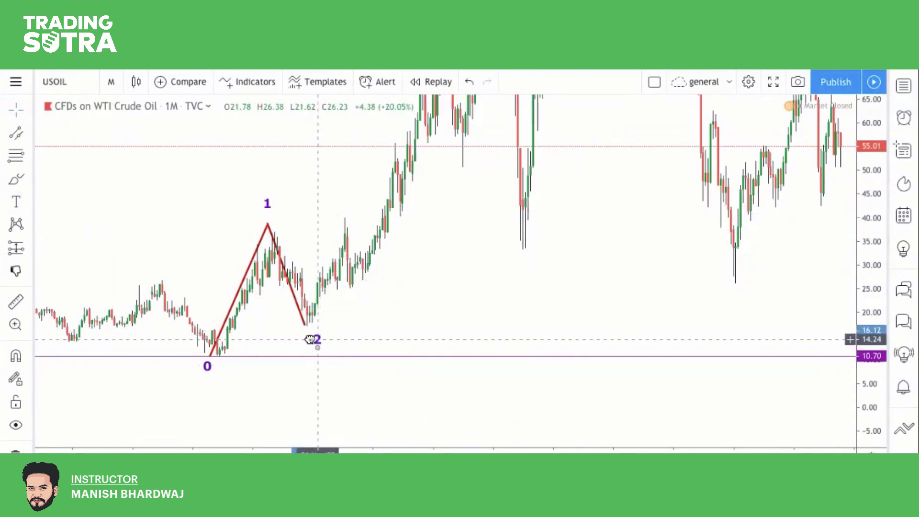
Step: Draw a rising trend line from the wave 2 low at 17.56 to the peak at 79.73, and dismiss the advertisement
{"action": "scroll", "coordinate": [352, 324], "scroll_direction": "down", "scroll_amount": 3}
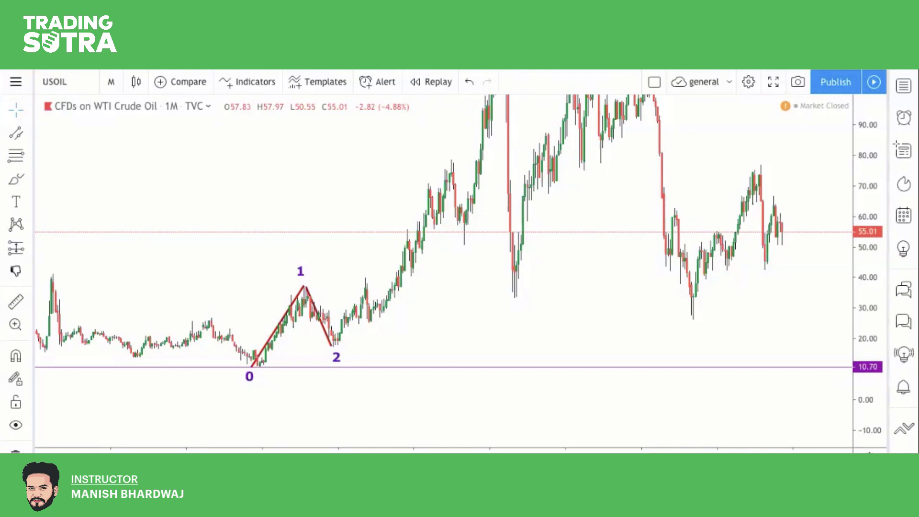
{"action": "left_click", "coordinate": [26, 133]}
{"action": "left_click", "coordinate": [42, 137]}
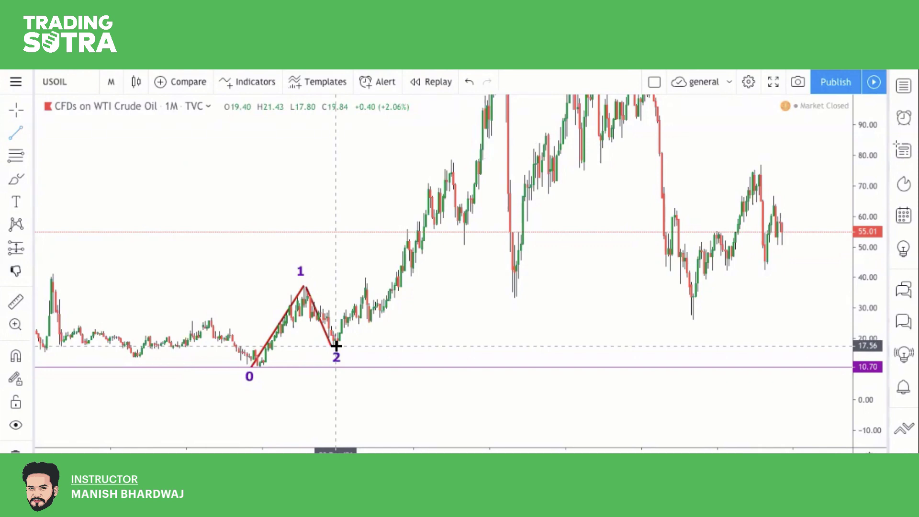
{"action": "left_click", "coordinate": [27, 139]}
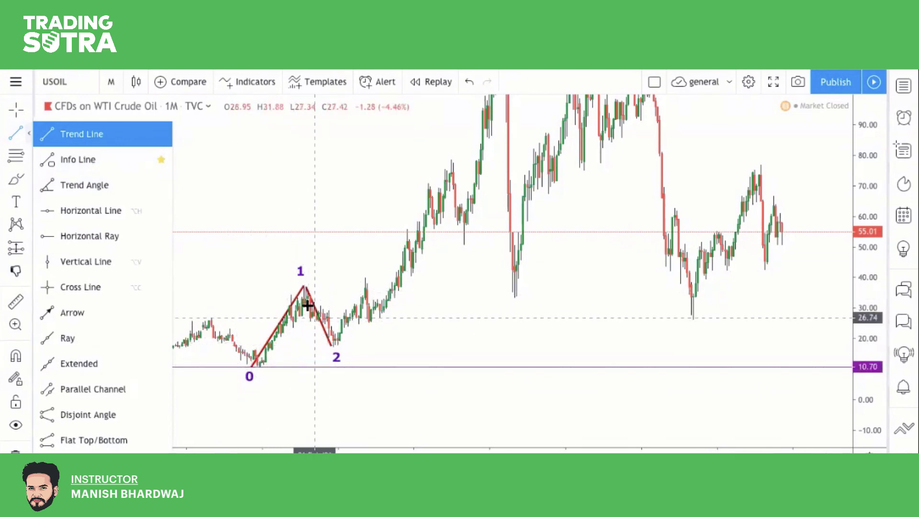
{"action": "left_click", "coordinate": [8, 117]}
{"action": "left_click", "coordinate": [7, 116]}
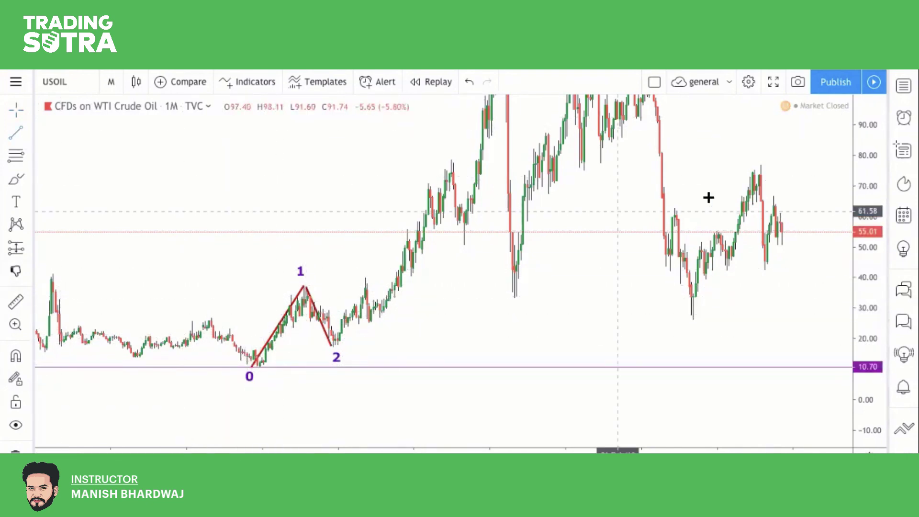
{"action": "left_click", "coordinate": [335, 345]}
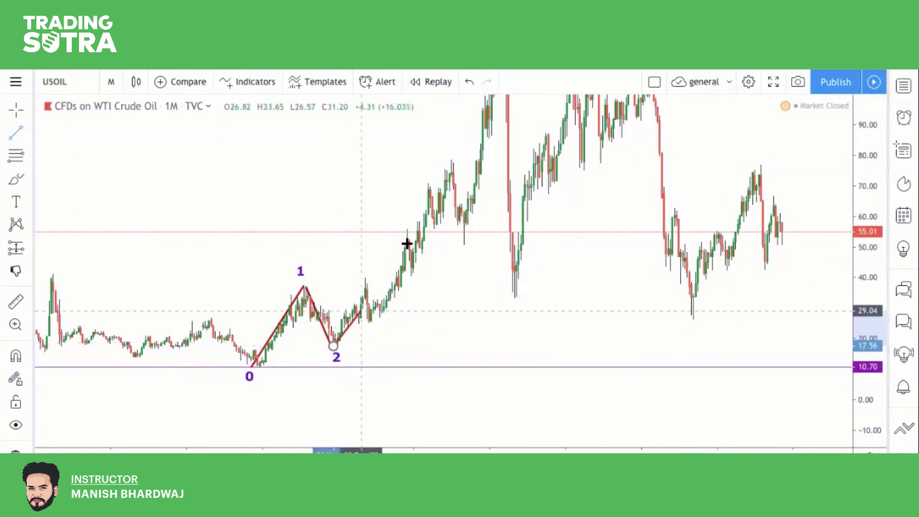
{"action": "left_click", "coordinate": [451, 156]}
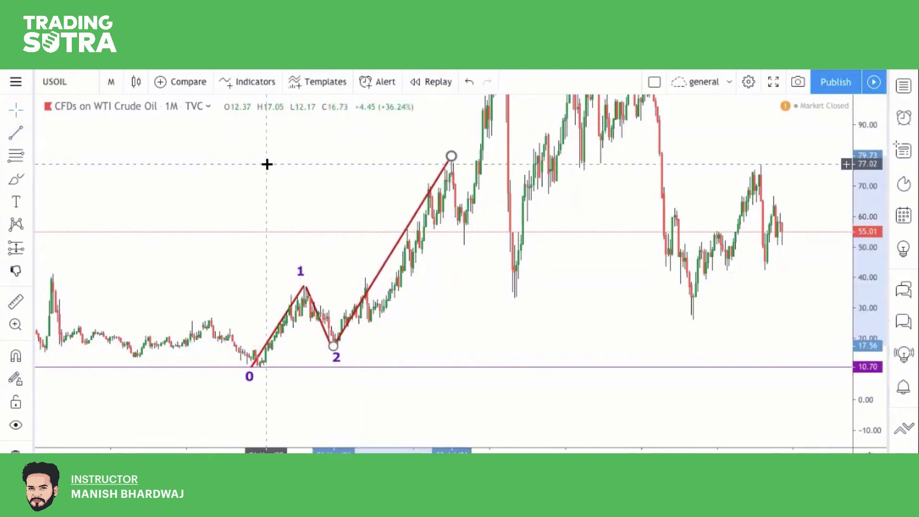
{"action": "left_click", "coordinate": [61, 140]}
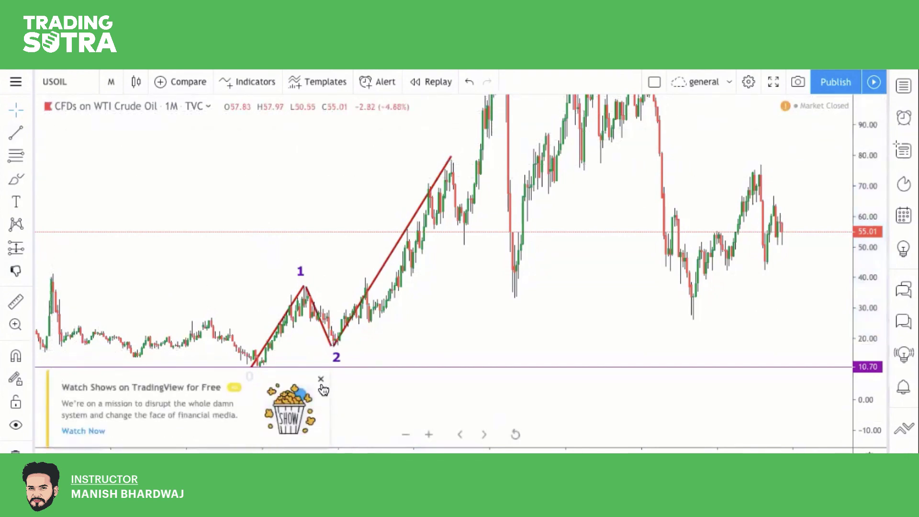
{"action": "left_click", "coordinate": [320, 379]}
{"action": "left_click", "coordinate": [330, 390]}
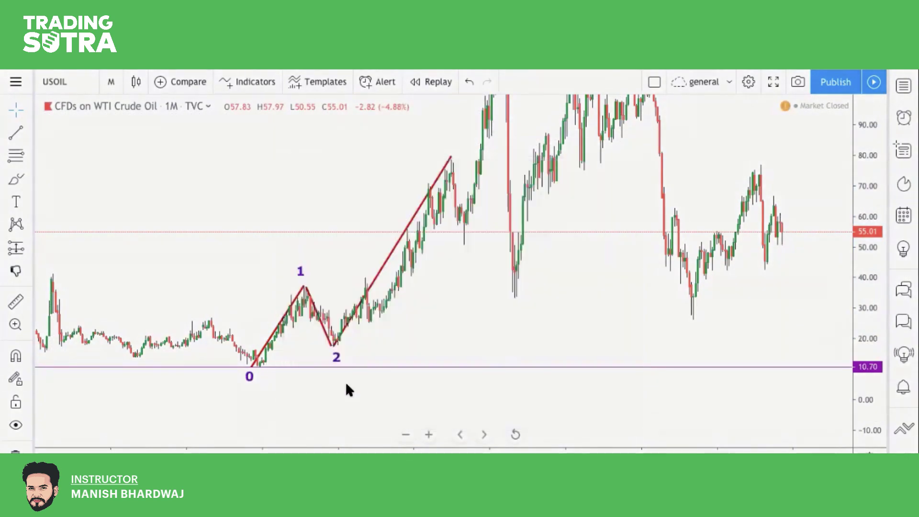
Step: Trace the smaller swings of the rise from point 2 with a freehand brush stroke, and undo it
{"action": "left_click_drag", "start_coordinate": [862, 176], "coordinate": [863, 255]}
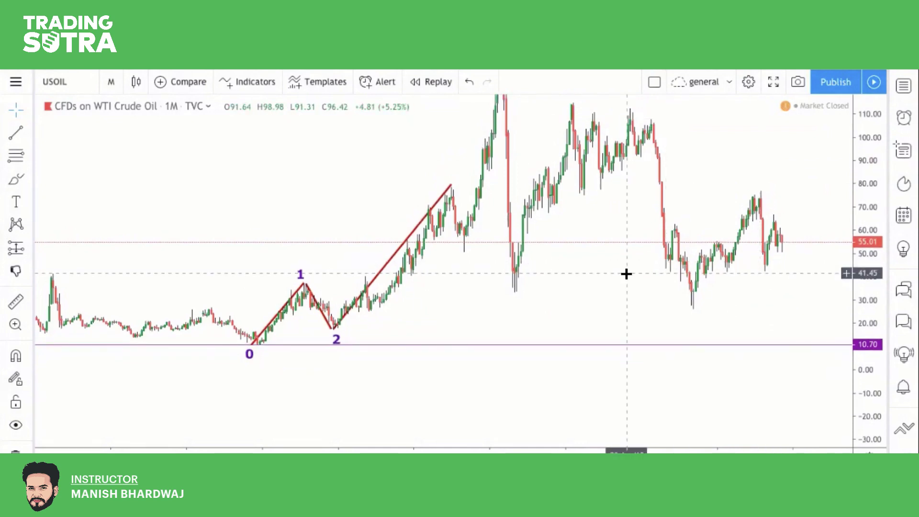
{"action": "left_click_drag", "start_coordinate": [626, 273], "coordinate": [556, 273]}
{"action": "left_click_drag", "start_coordinate": [861, 168], "coordinate": [865, 211]}
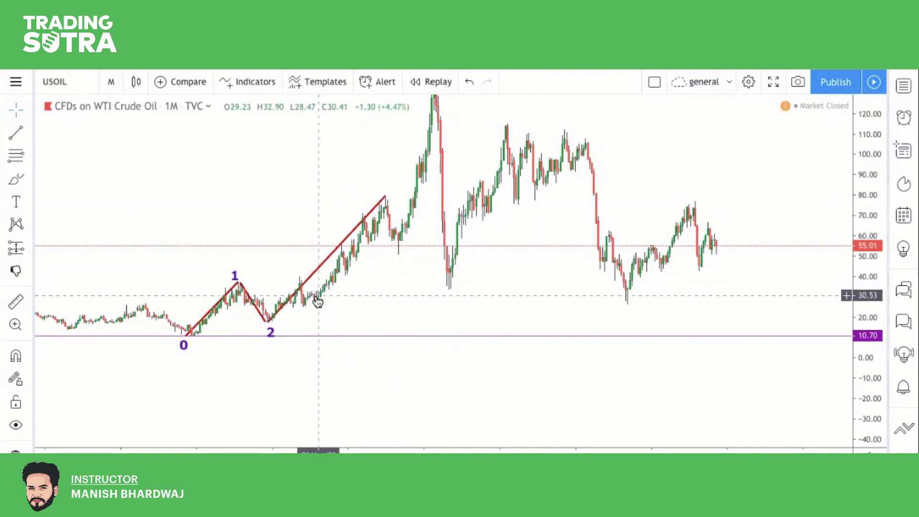
{"action": "scroll", "coordinate": [382, 276], "scroll_direction": "up", "scroll_amount": 3}
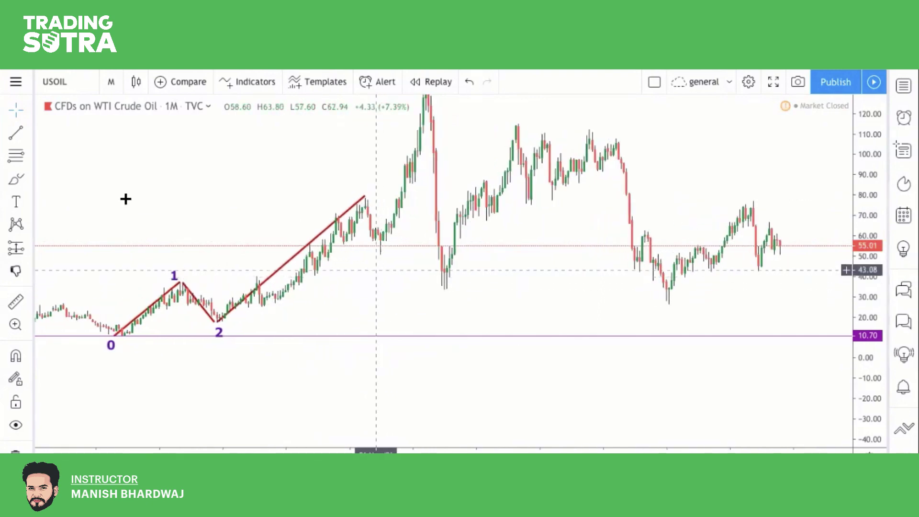
{"action": "left_click", "coordinate": [15, 179]}
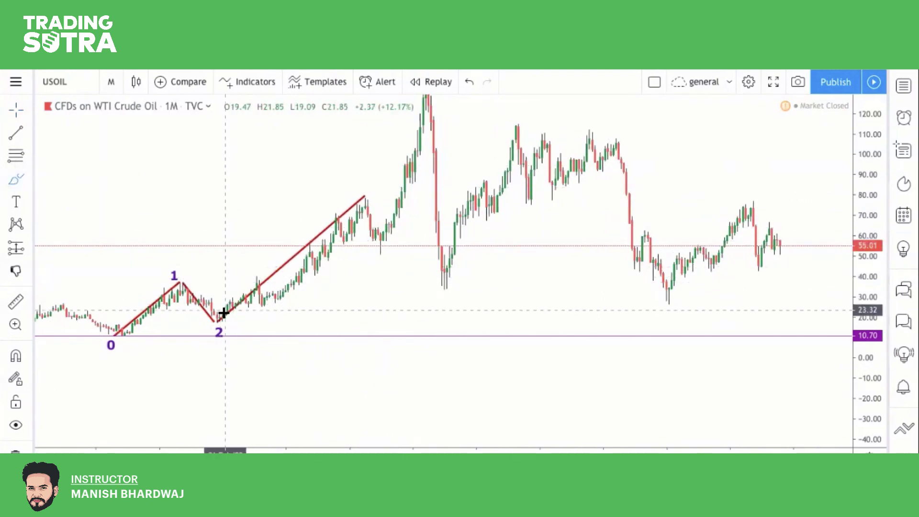
{"action": "mouse_move", "coordinate": [219, 318]}
{"action": "left_mouse_down"}
{"action": "mouse_move", "coordinate": [248, 276]}
{"action": "mouse_move", "coordinate": [266, 299]}
{"action": "mouse_move", "coordinate": [299, 271]}
{"action": "mouse_move", "coordinate": [334, 217]}
{"action": "mouse_move", "coordinate": [351, 236]}
{"action": "mouse_move", "coordinate": [368, 203]}
{"action": "left_mouse_up"}
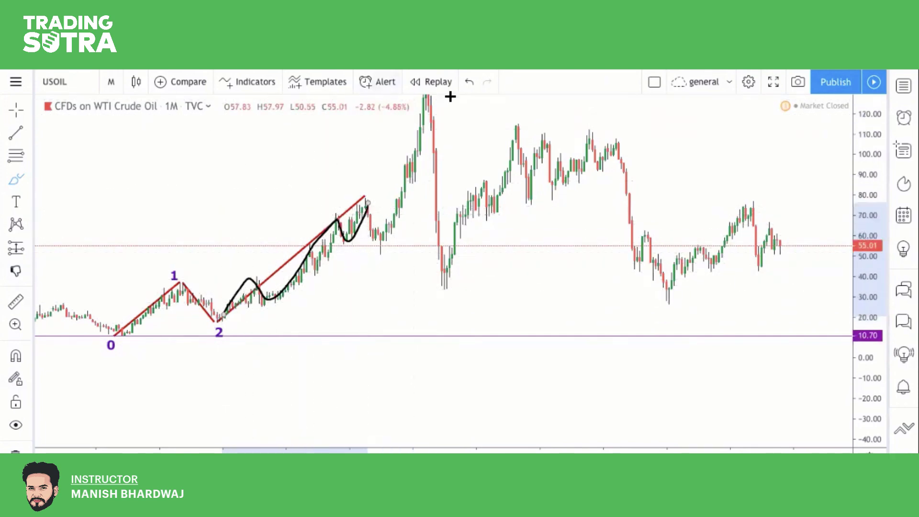
{"action": "left_click", "coordinate": [467, 83]}
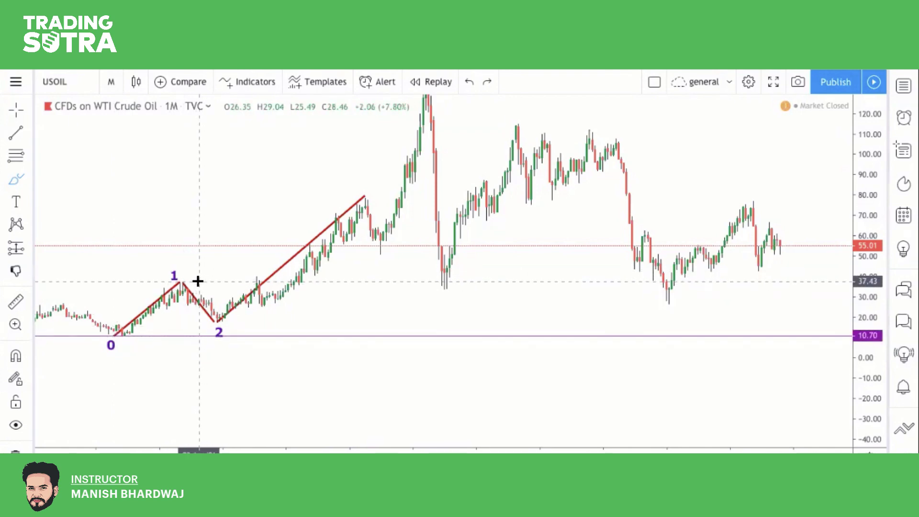
{"action": "scroll", "coordinate": [230, 230], "scroll_direction": "down", "scroll_amount": 2}
{"action": "left_click", "coordinate": [259, 183]}
{"action": "left_click", "coordinate": [215, 199]}
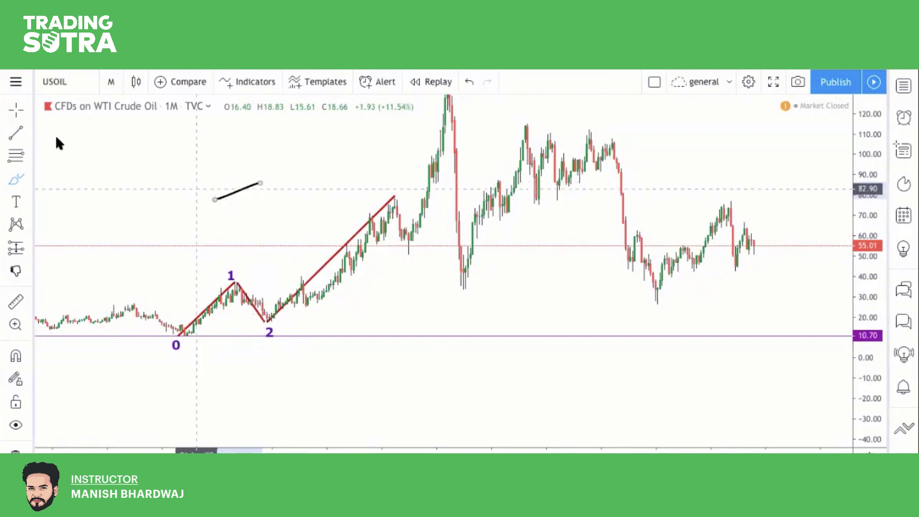
{"action": "left_click", "coordinate": [469, 82]}
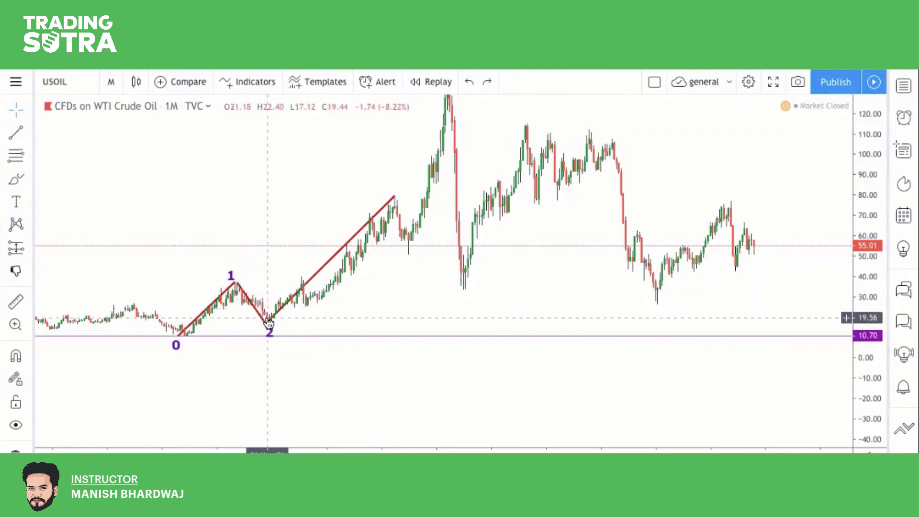
Step: Draw a nearly horizontal trend line at about 37, level with wave 1's peak, extending to below the end of the rising line
{"action": "left_click", "coordinate": [29, 133]}
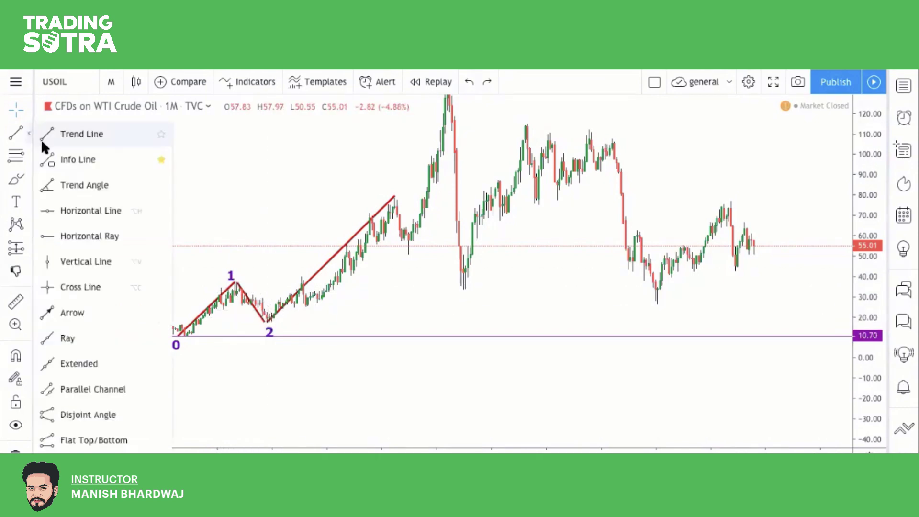
{"action": "left_click", "coordinate": [43, 139]}
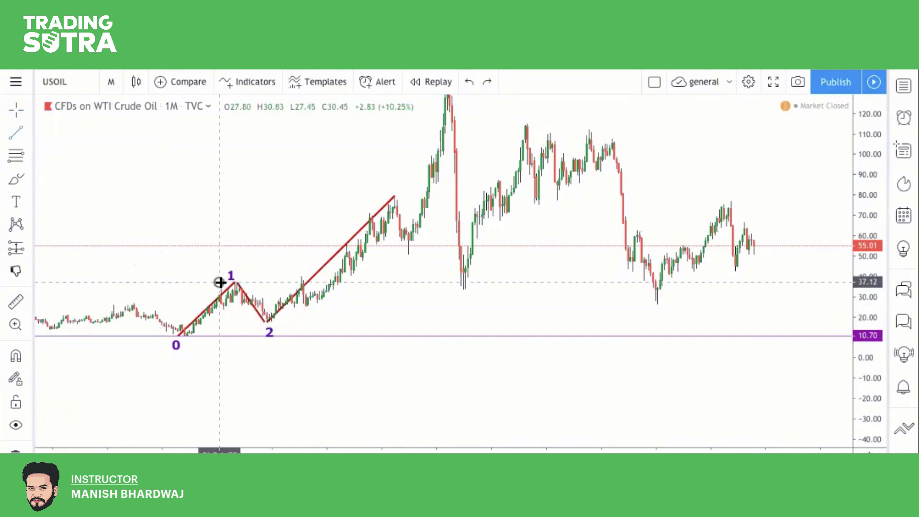
{"action": "left_click", "coordinate": [220, 283]}
{"action": "left_click", "coordinate": [399, 283]}
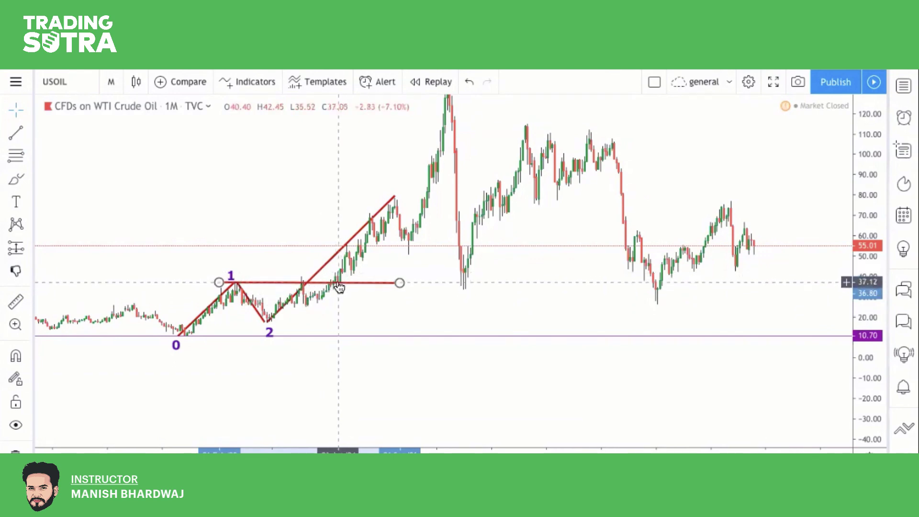
Step: Examine where the rise from point 2 crosses the level line at wave 1's peak and how far it extends beyond
{"action": "scroll", "coordinate": [339, 287], "scroll_direction": "up", "scroll_amount": 3}
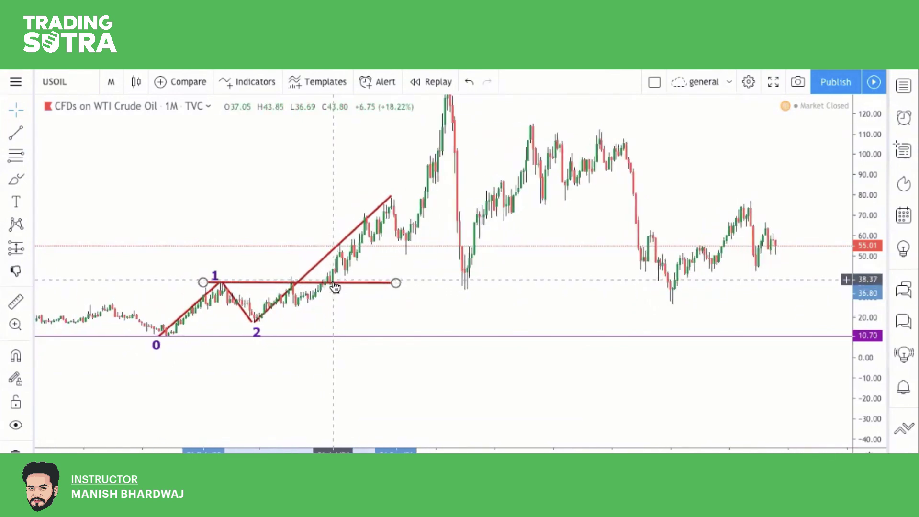
{"action": "left_click_drag", "start_coordinate": [369, 281], "coordinate": [268, 282]}
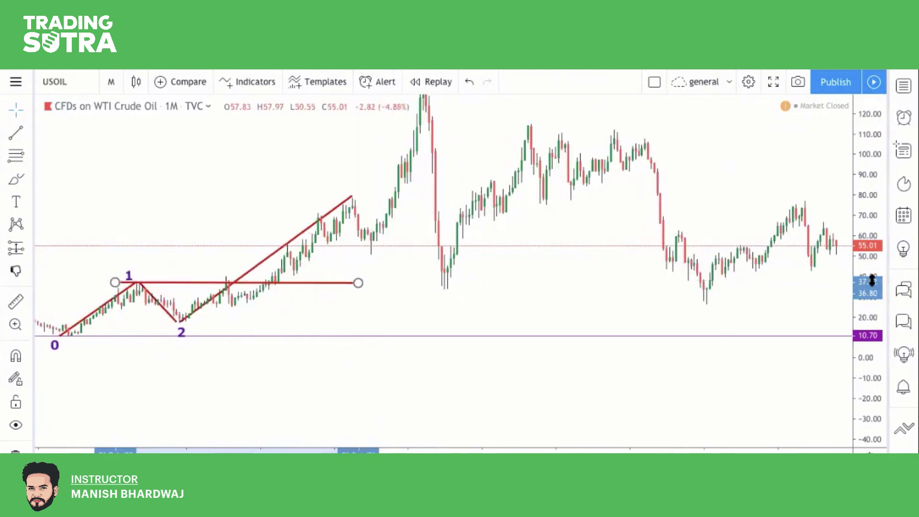
{"action": "left_click_drag", "start_coordinate": [879, 298], "coordinate": [879, 220]}
{"action": "scroll", "coordinate": [332, 305], "scroll_direction": "up", "scroll_amount": 3}
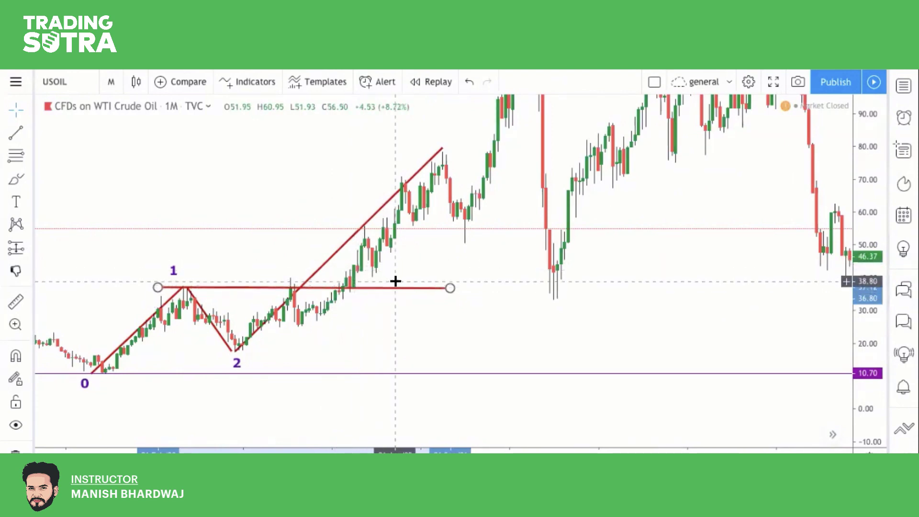
{"action": "scroll", "coordinate": [395, 281], "scroll_direction": "up", "scroll_amount": 3}
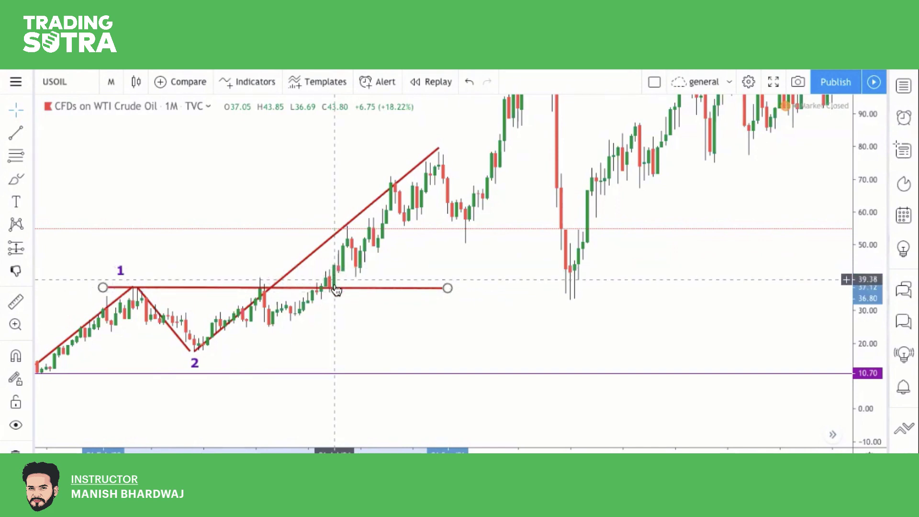
{"action": "scroll", "coordinate": [336, 284], "scroll_direction": "right", "scroll_amount": 5}
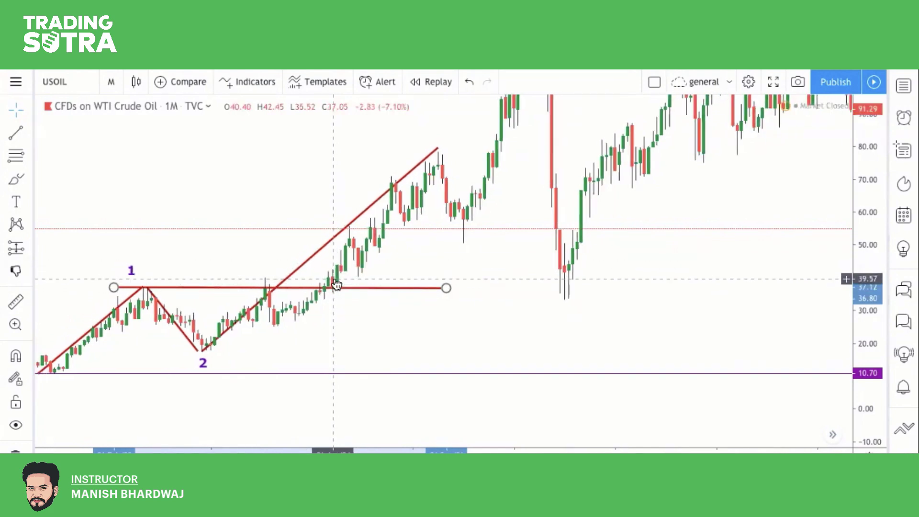
{"action": "scroll", "coordinate": [336, 284], "scroll_direction": "right", "scroll_amount": 1}
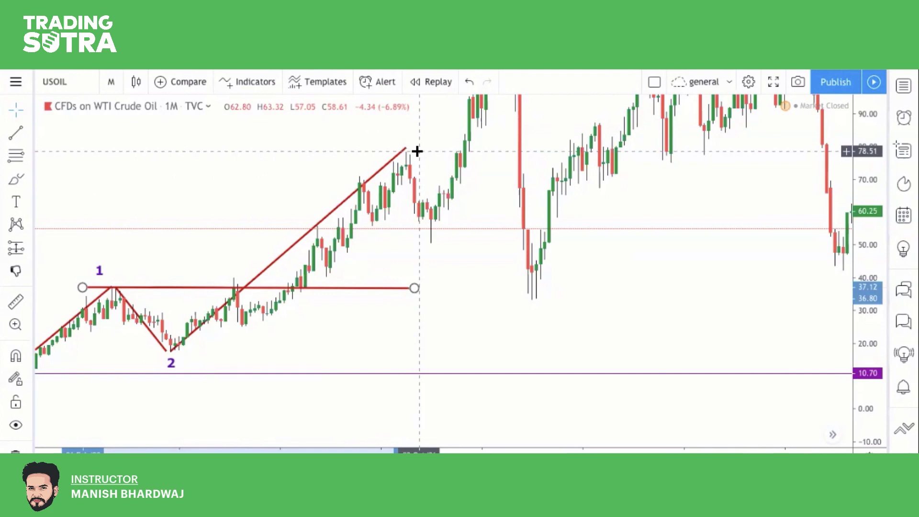
{"action": "scroll", "coordinate": [329, 195], "scroll_direction": "down", "scroll_amount": 2}
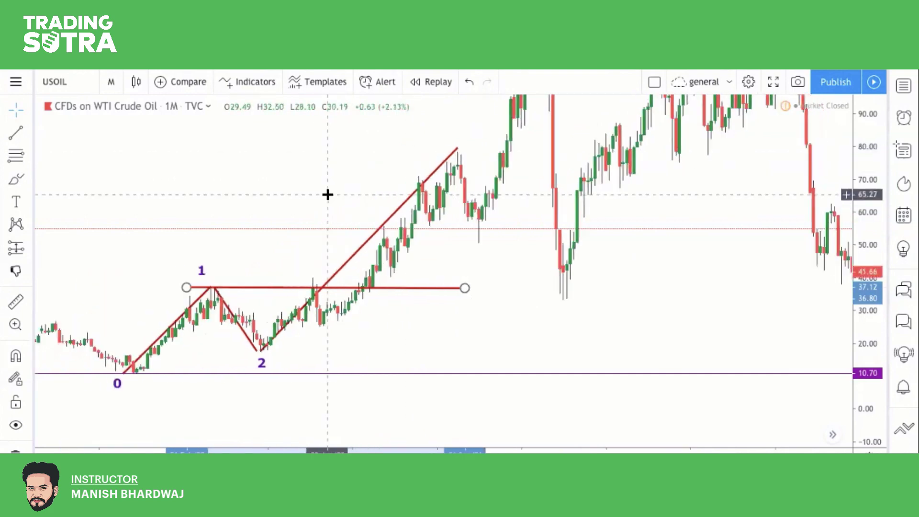
Step: Place the text label 3 above the upper end of the rising line from point 2
{"action": "left_click_drag", "start_coordinate": [857, 147], "coordinate": [13, 195]}
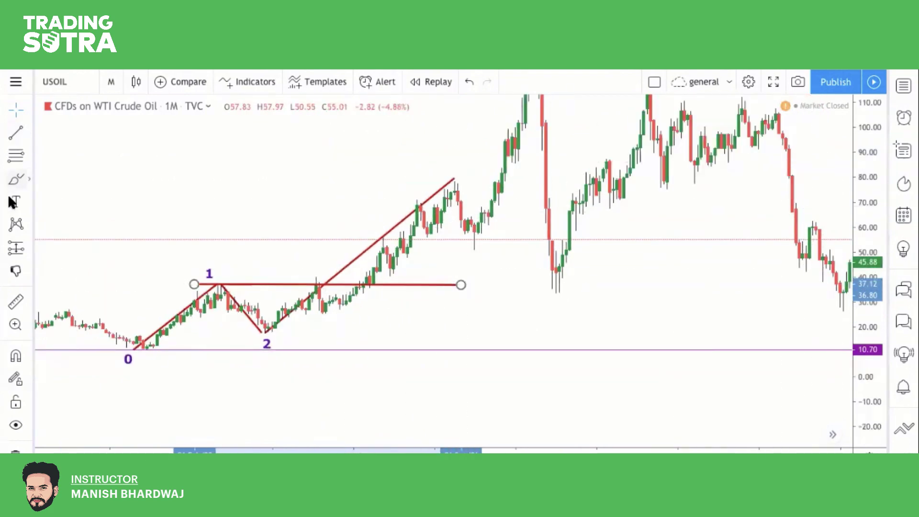
{"action": "left_click", "coordinate": [16, 202]}
{"action": "left_click", "coordinate": [450, 164]}
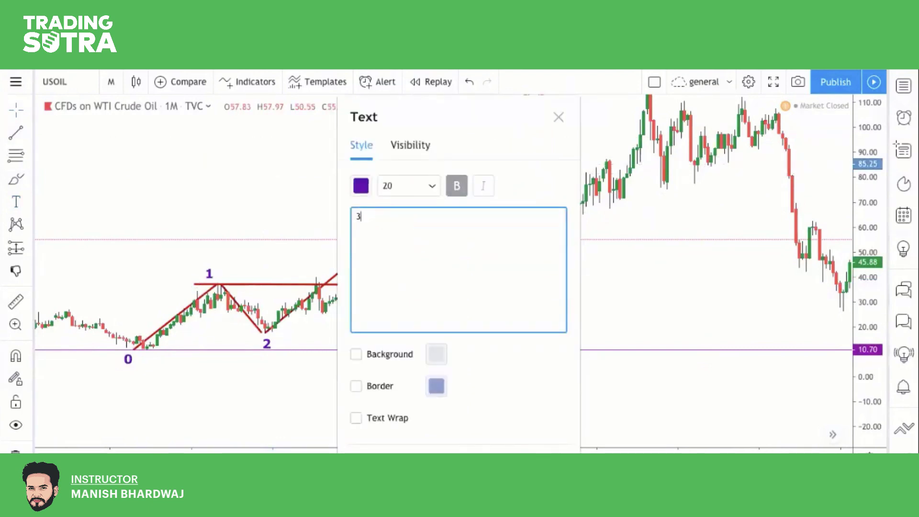
{"action": "left_click", "coordinate": [535, 429]}
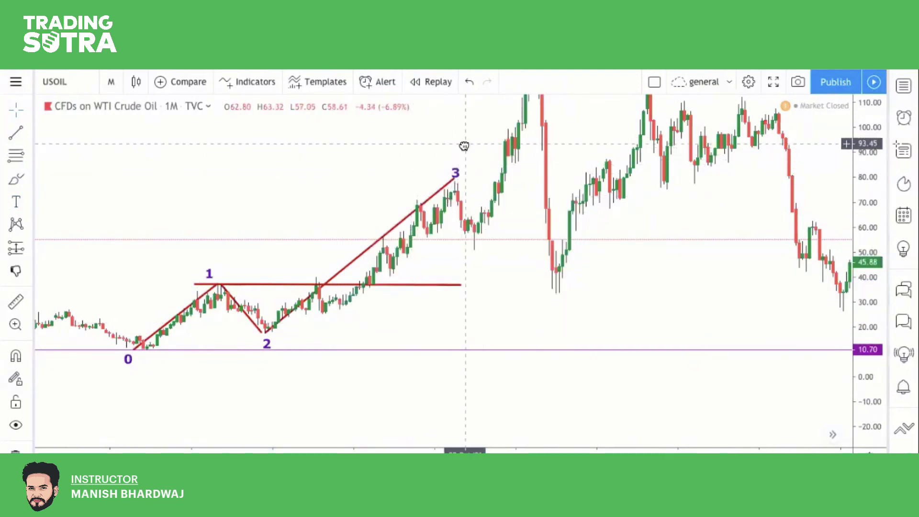
Step: Draw a trend line from peak 3 down to the low of the following pullback at about 50
{"action": "left_click_drag", "start_coordinate": [457, 180], "coordinate": [380, 199]}
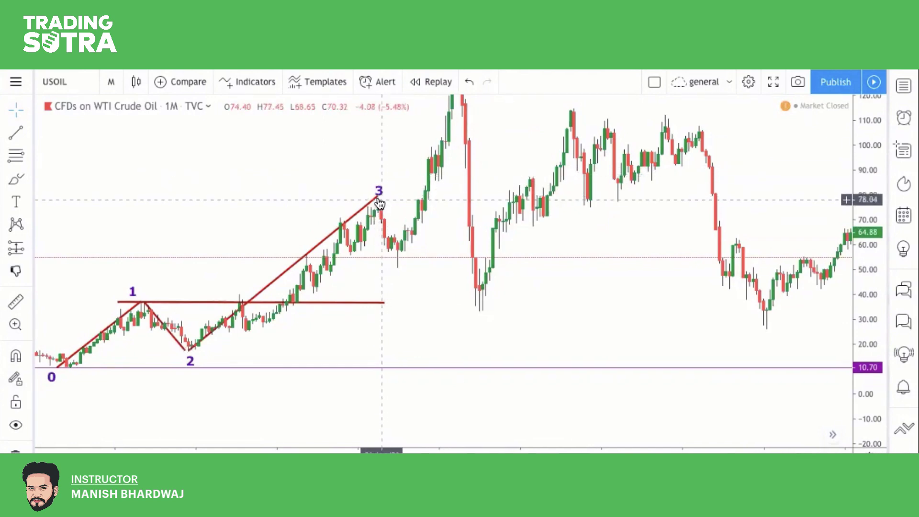
{"action": "left_click", "coordinate": [379, 197]}
{"action": "left_click_drag", "start_coordinate": [379, 197], "coordinate": [378, 198]}
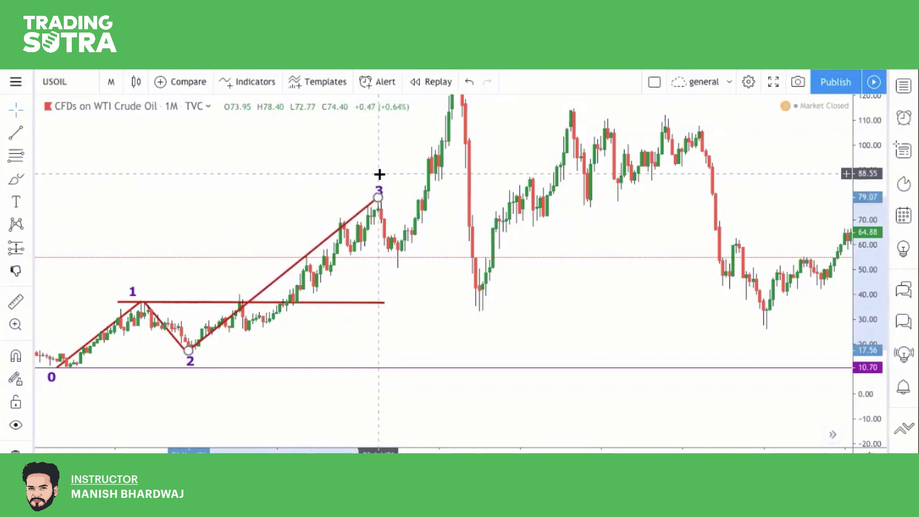
{"action": "left_click", "coordinate": [377, 174]}
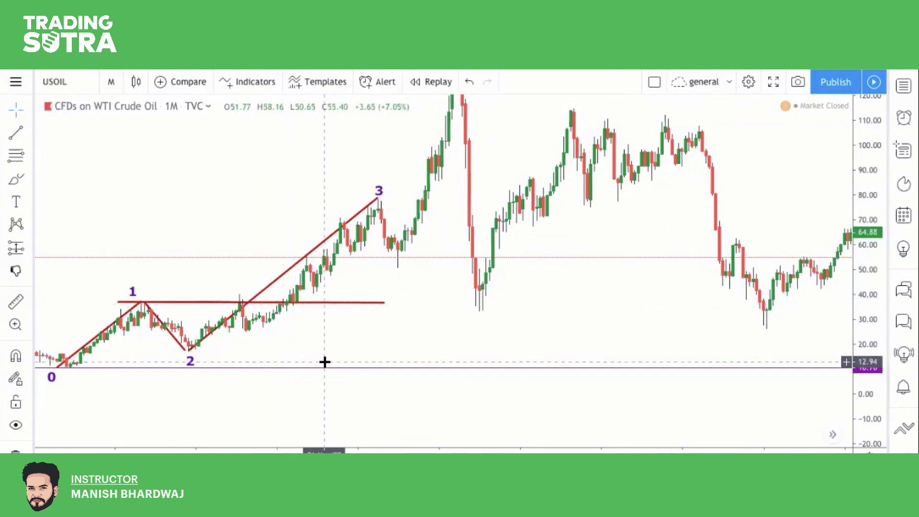
{"action": "scroll", "coordinate": [319, 354], "scroll_direction": "down", "scroll_amount": 2}
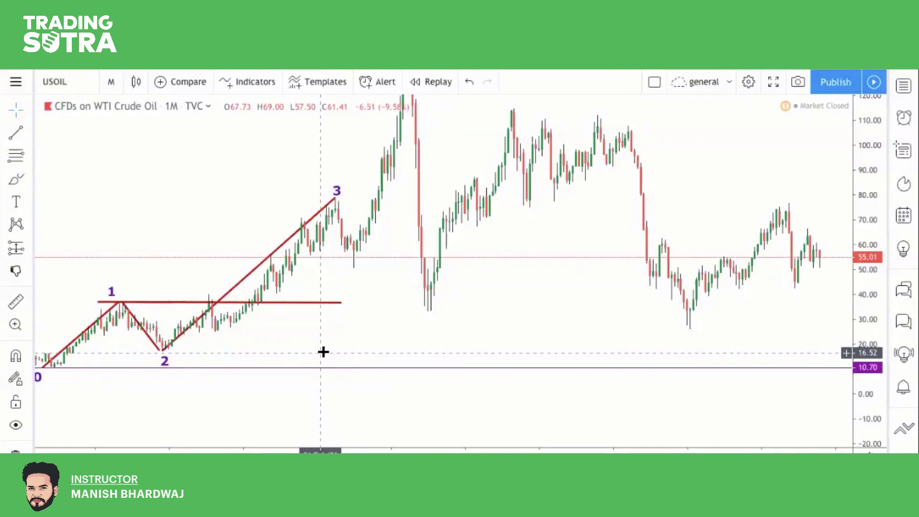
{"action": "scroll", "coordinate": [391, 291], "scroll_direction": "up", "scroll_amount": 1}
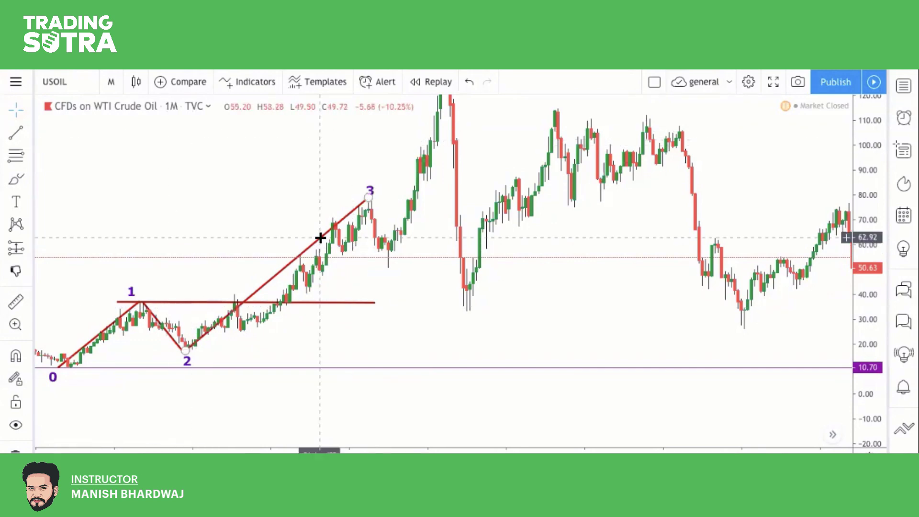
{"action": "left_click", "coordinate": [17, 133]}
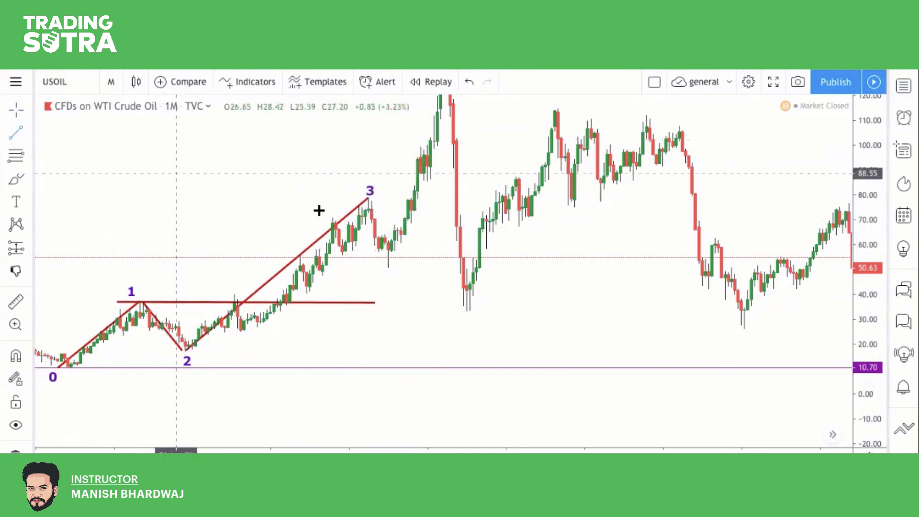
{"action": "left_click", "coordinate": [368, 198]}
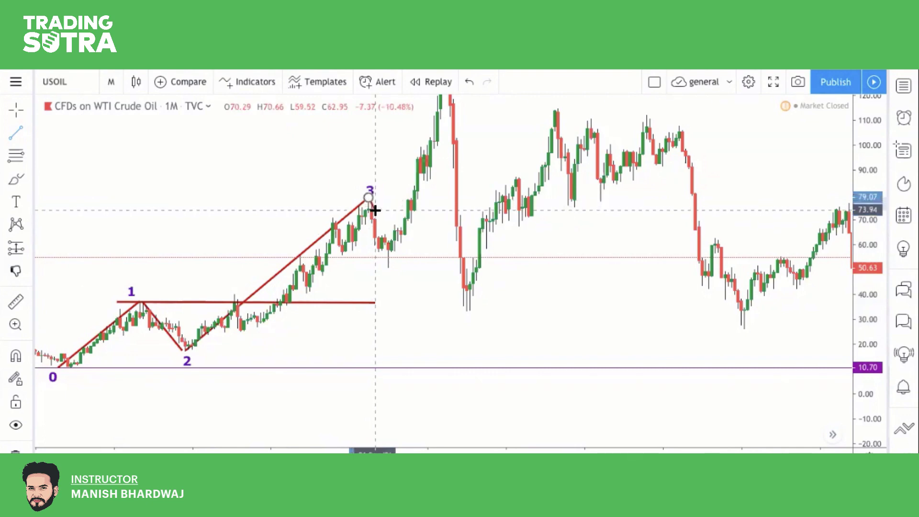
{"action": "left_click", "coordinate": [385, 268]}
{"action": "left_click_drag", "start_coordinate": [386, 270], "coordinate": [386, 270]}
{"action": "left_click", "coordinate": [396, 271]}
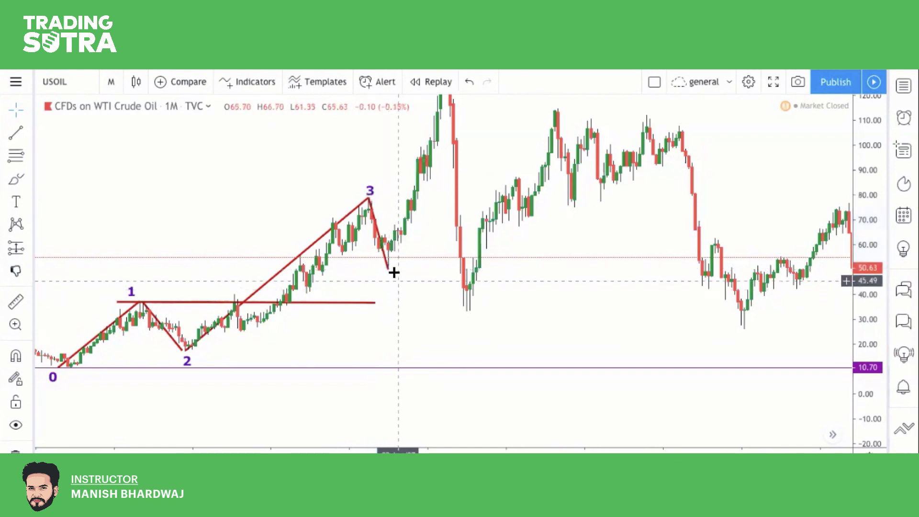
Step: Draw a nearly horizontal parallel channel from wave 1's peak at about 37 up to the pullback low at about 51
{"action": "left_click", "coordinate": [27, 129]}
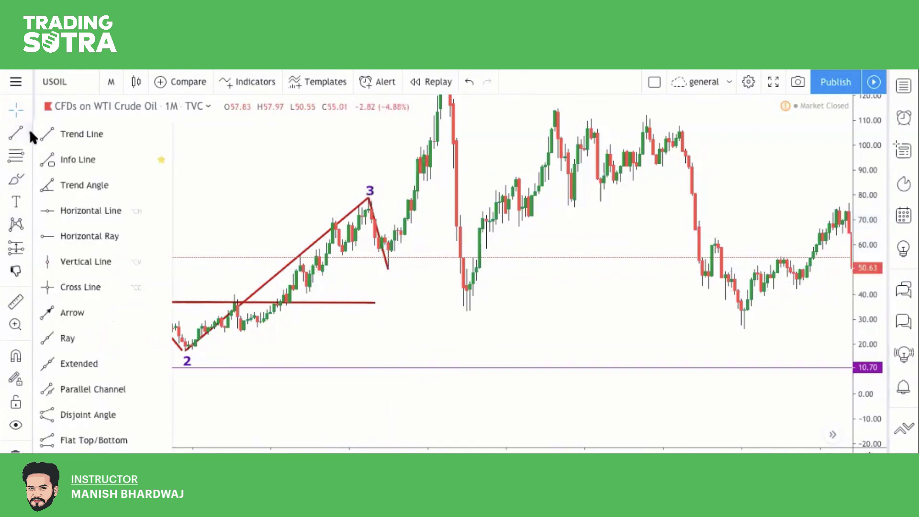
{"action": "left_click", "coordinate": [50, 387]}
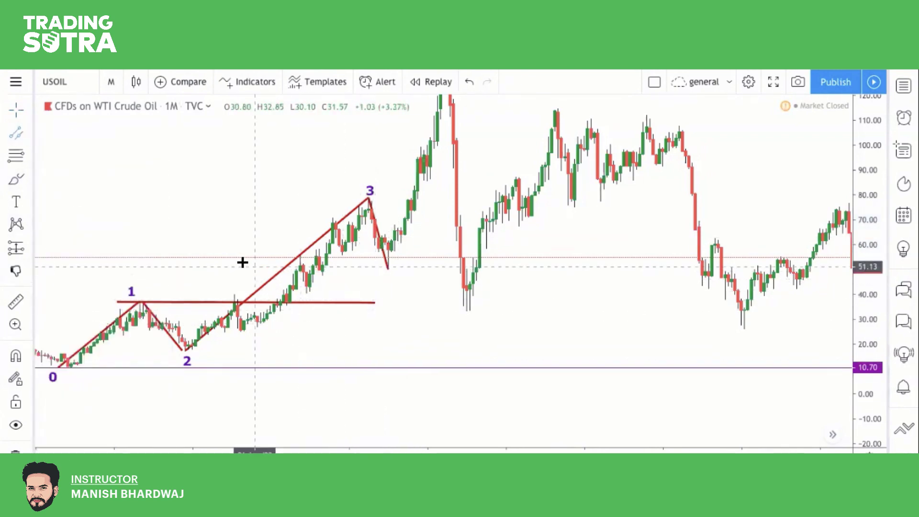
{"action": "left_click", "coordinate": [140, 300]}
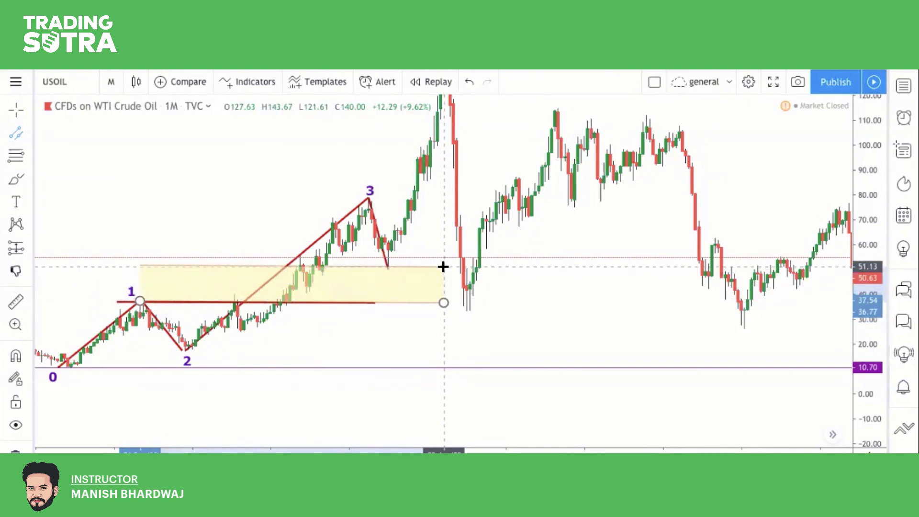
{"action": "left_click", "coordinate": [443, 266]}
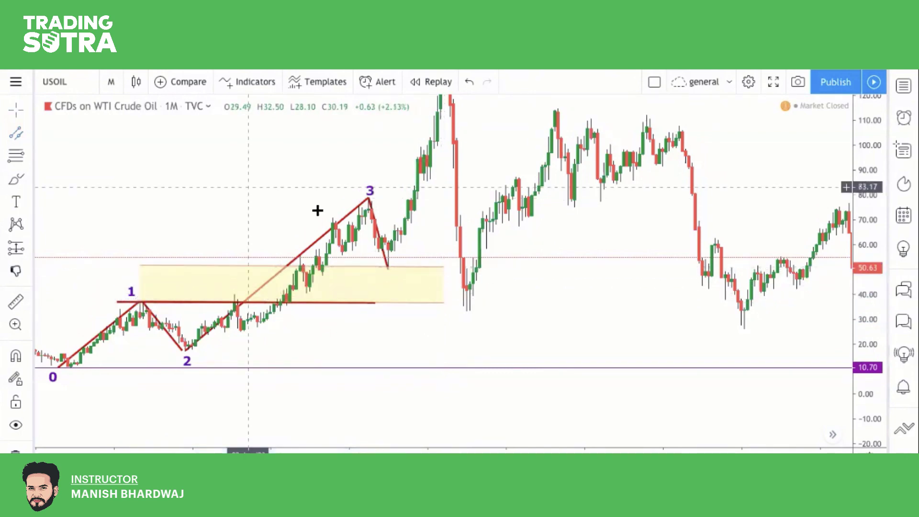
Step: Measure the pullback with a Fib retracement from peak 3's level at 79.07 to point 2 at 18.57, and delete it
{"action": "left_click", "coordinate": [15, 159]}
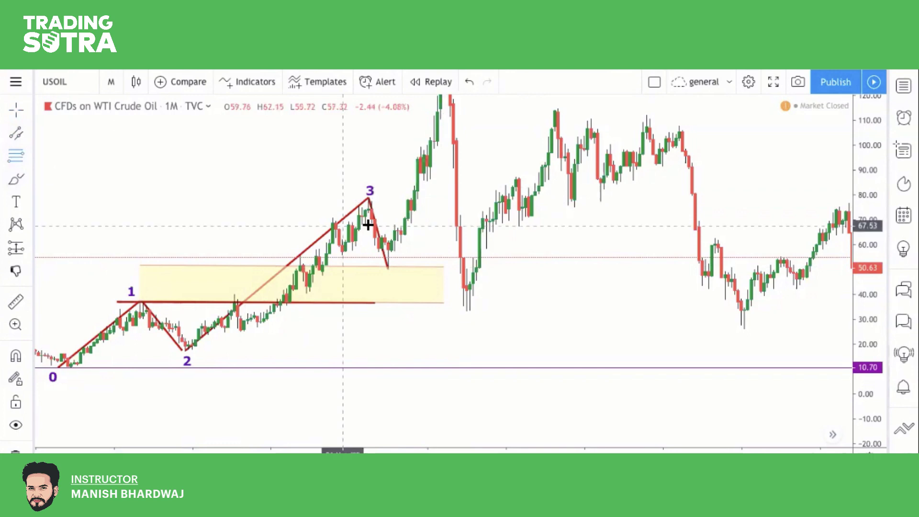
{"action": "left_click", "coordinate": [385, 197]}
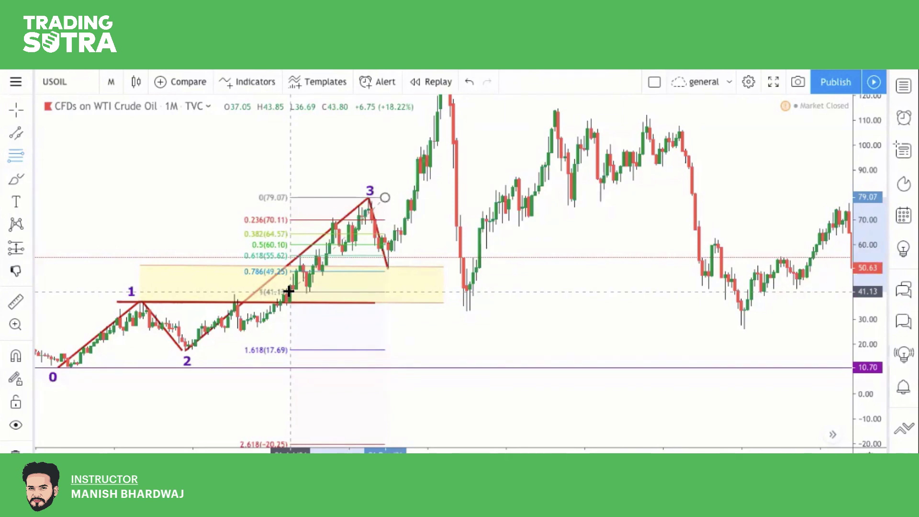
{"action": "left_click", "coordinate": [192, 347]}
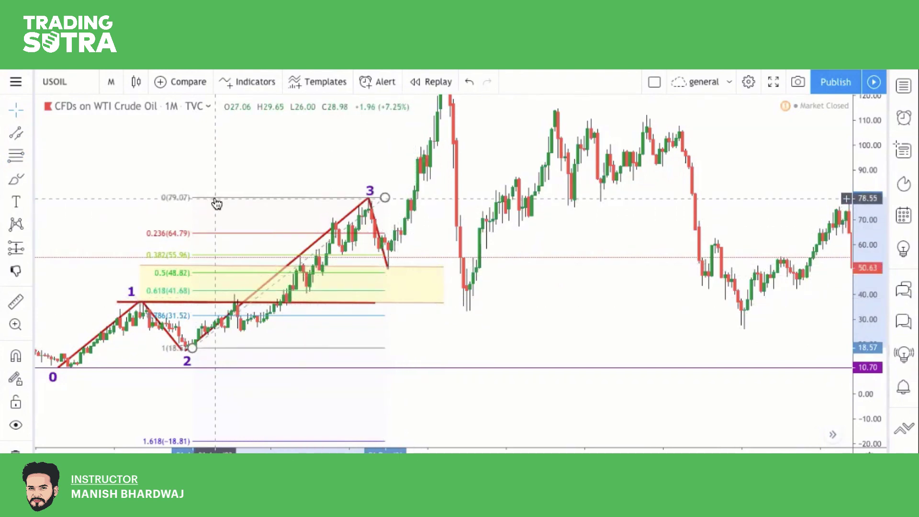
{"action": "key", "text": "Delete"}
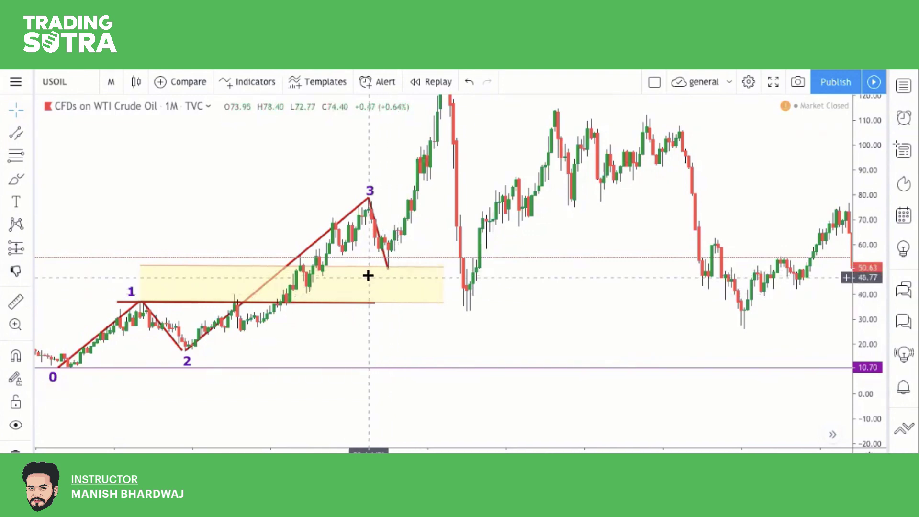
Step: Examine the shaded band between wave 1's peak and the pullback low after point 3 for any overlap
{"action": "left_click", "coordinate": [433, 271]}
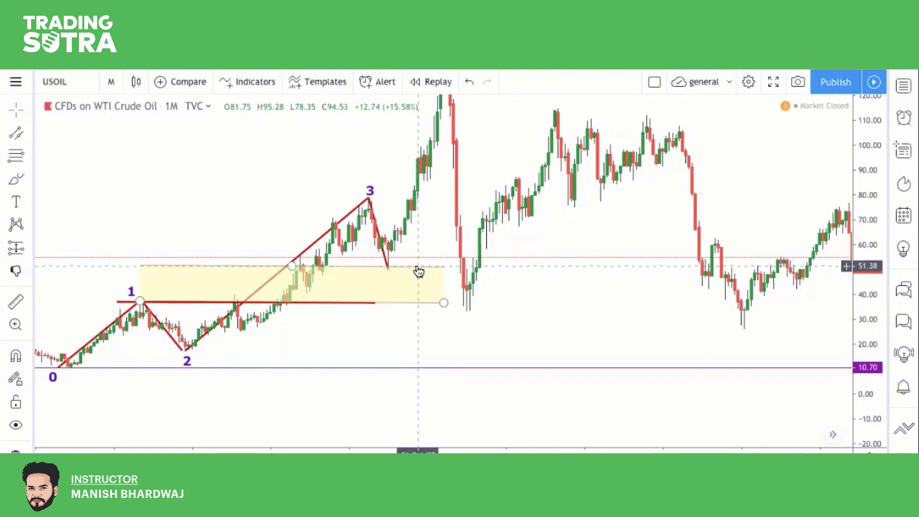
{"action": "left_click", "coordinate": [438, 208]}
{"action": "left_click_drag", "start_coordinate": [437, 209], "coordinate": [402, 225]}
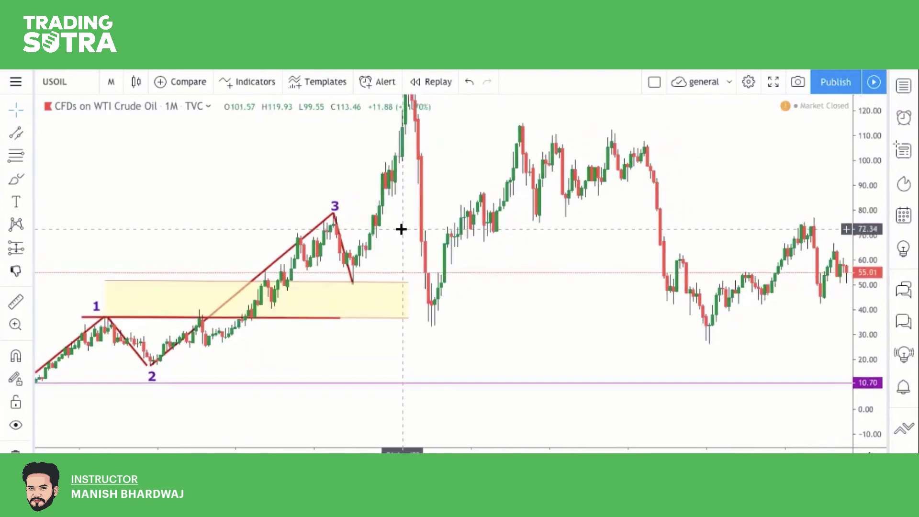
{"action": "left_click", "coordinate": [244, 317]}
{"action": "key", "text": "Escape"}
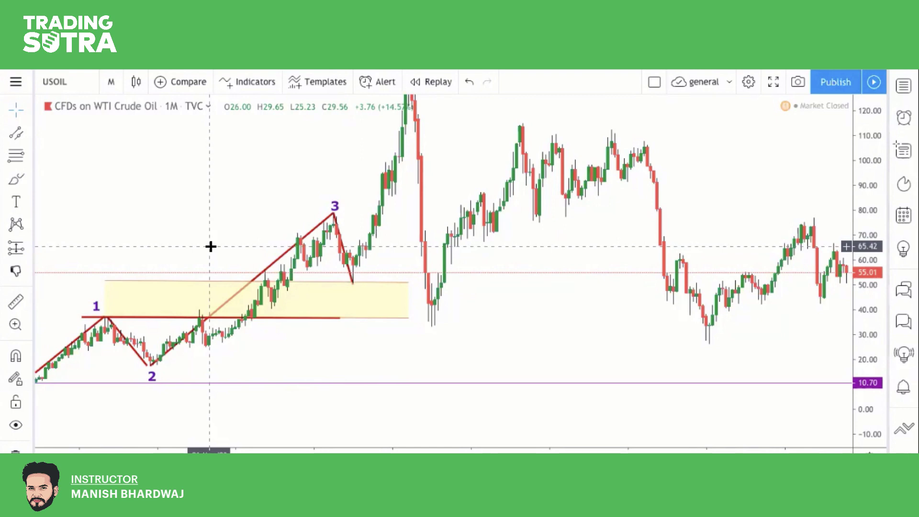
{"action": "scroll", "coordinate": [209, 245], "scroll_direction": "down", "scroll_amount": 2}
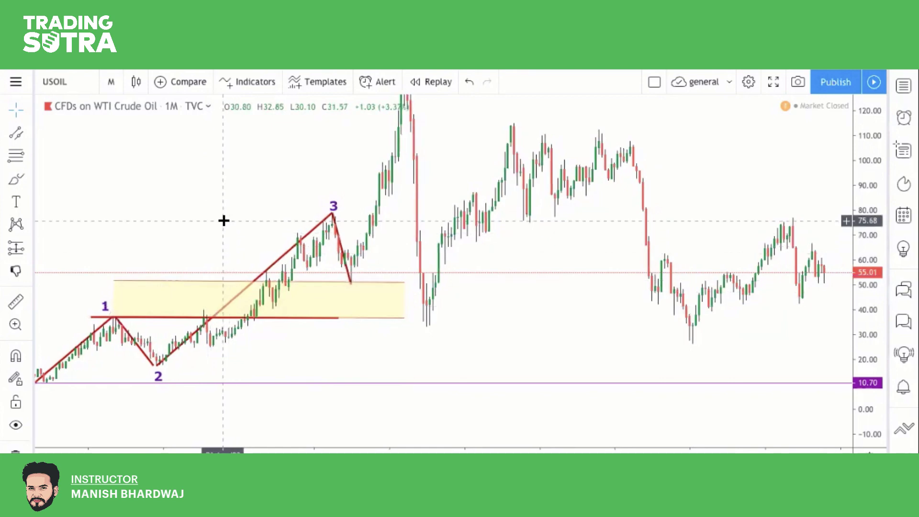
{"action": "scroll", "coordinate": [223, 220], "scroll_direction": "down", "scroll_amount": 1}
{"action": "scroll", "coordinate": [224, 221], "scroll_direction": "up", "scroll_amount": 2}
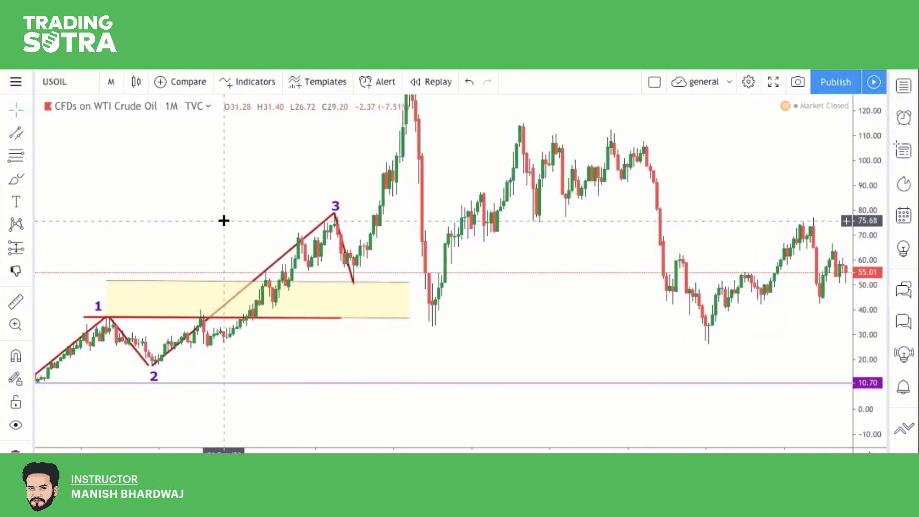
Step: Place the text label 4 just below the lower end of the falling line from point 3
{"action": "left_click", "coordinate": [328, 385]}
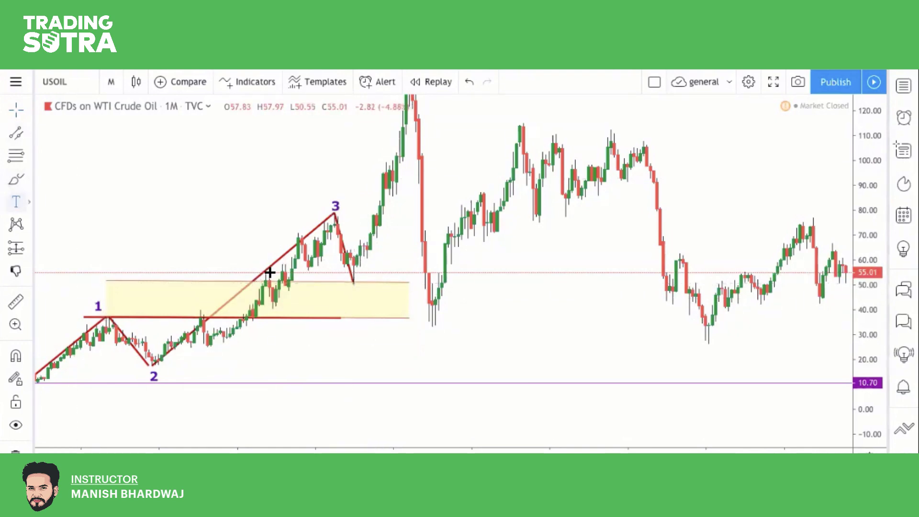
{"action": "left_click", "coordinate": [359, 288]}
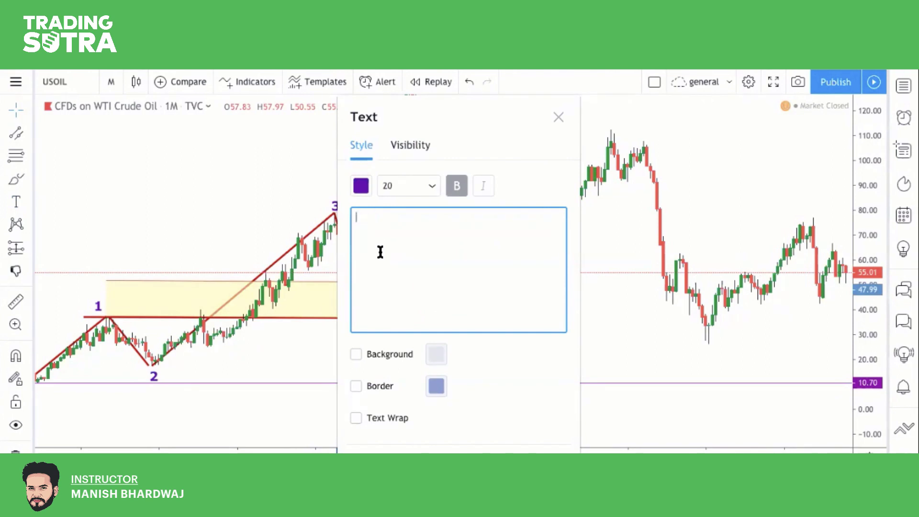
{"action": "type", "text": "4"}
{"action": "key", "text": "Escape"}
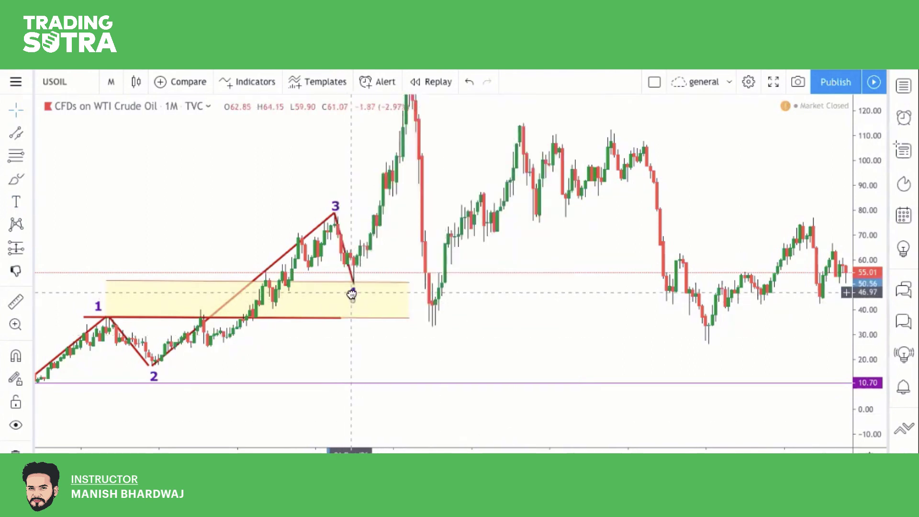
Step: Draw a trend line from point 4 at about 50 up to the chart's highest peak at about 148
{"action": "left_click_drag", "start_coordinate": [870, 197], "coordinate": [881, 312]}
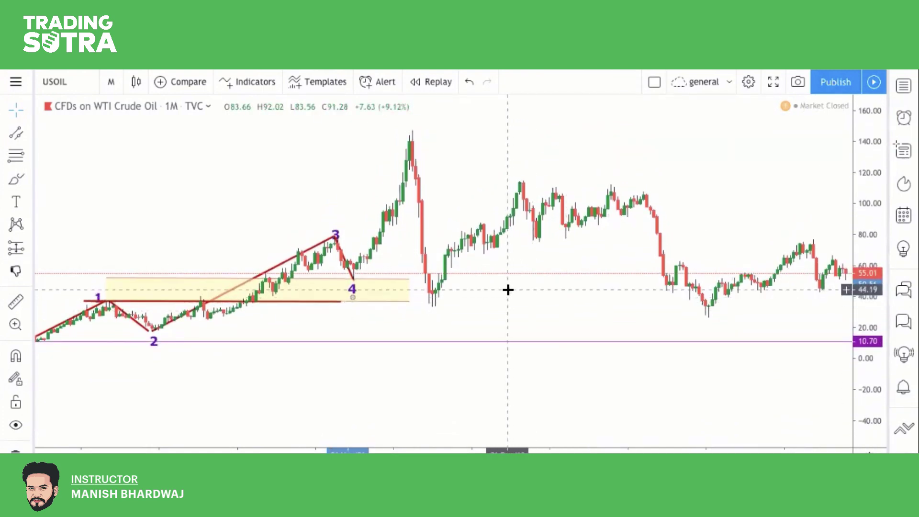
{"action": "scroll", "coordinate": [507, 289], "scroll_direction": "up", "scroll_amount": 2}
{"action": "scroll", "coordinate": [508, 290], "scroll_direction": "down", "scroll_amount": 4}
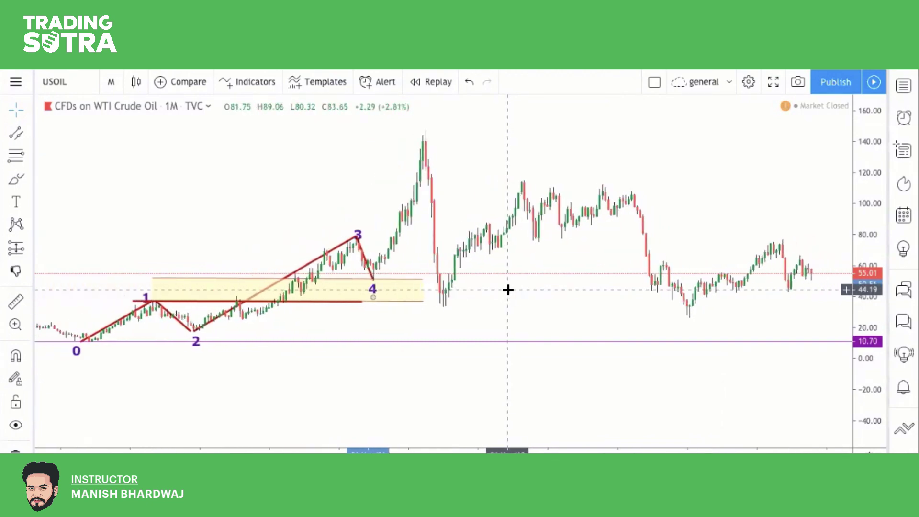
{"action": "scroll", "coordinate": [508, 289], "scroll_direction": "up", "scroll_amount": 4}
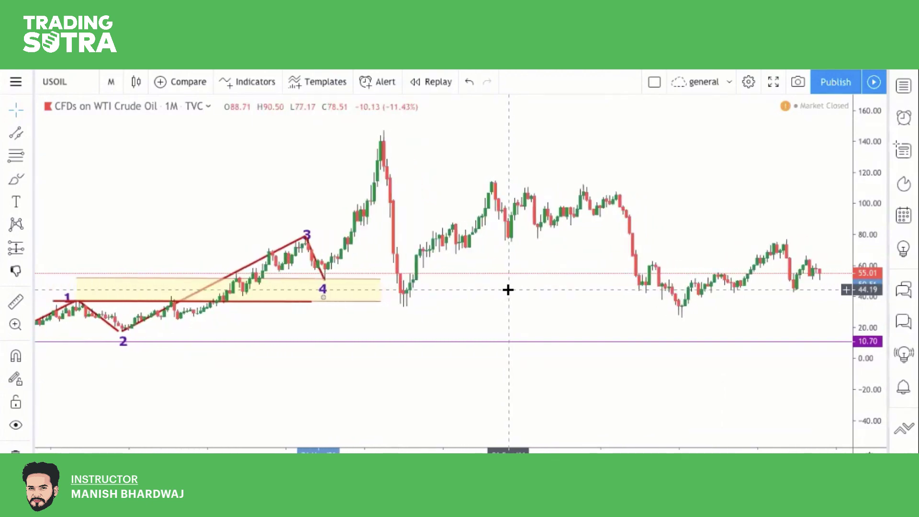
{"action": "left_click", "coordinate": [25, 136]}
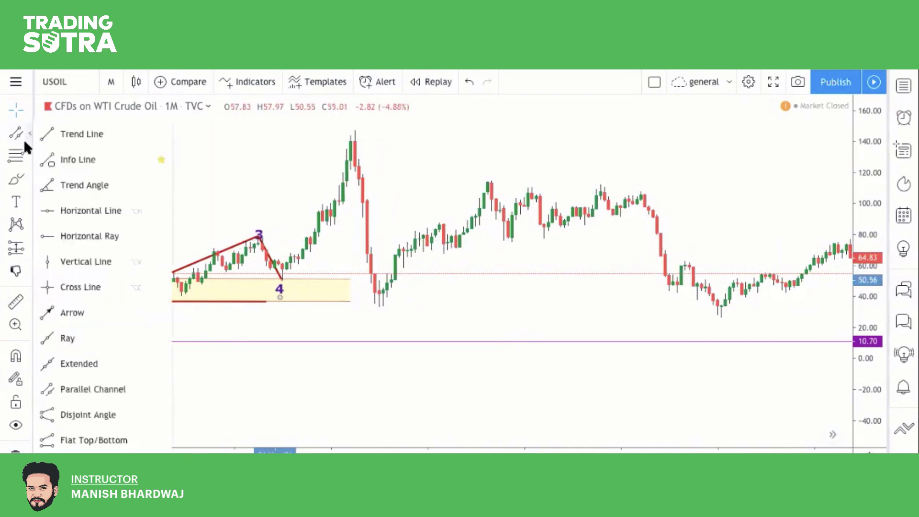
{"action": "left_click", "coordinate": [44, 134]}
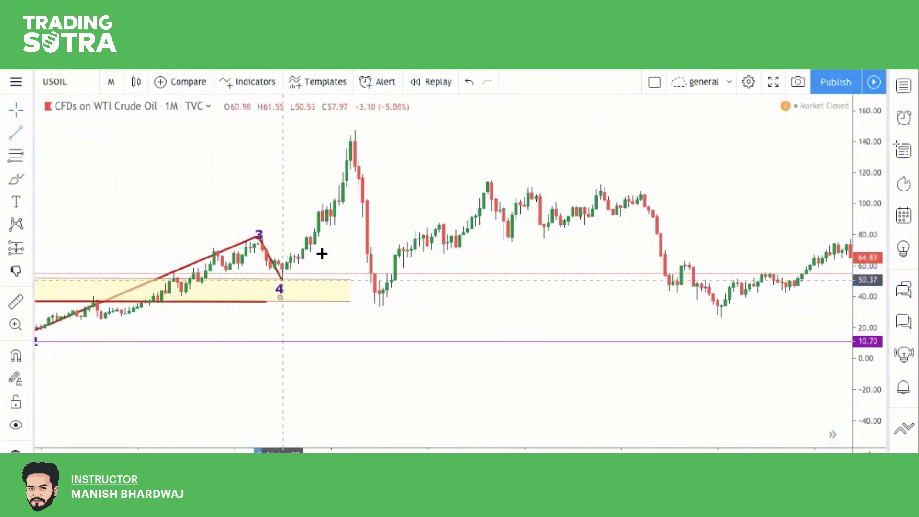
{"action": "left_click", "coordinate": [283, 279]}
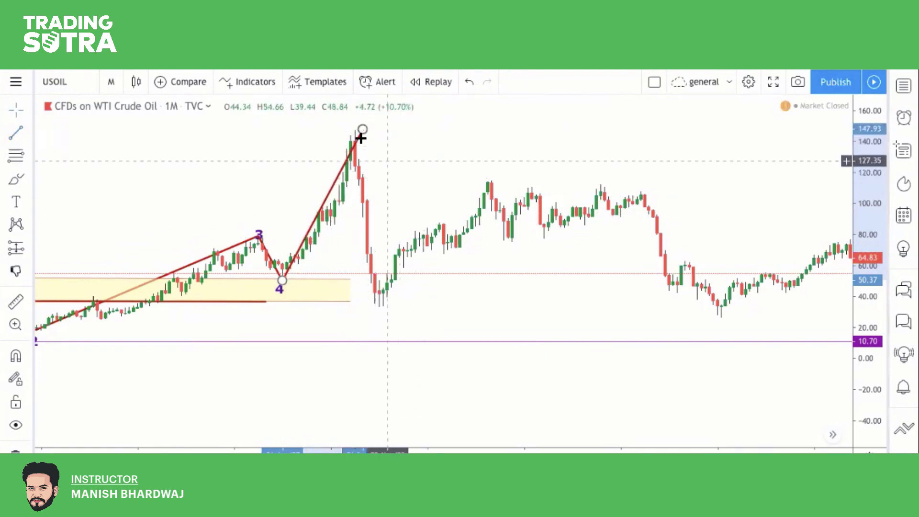
{"action": "left_click", "coordinate": [368, 218]}
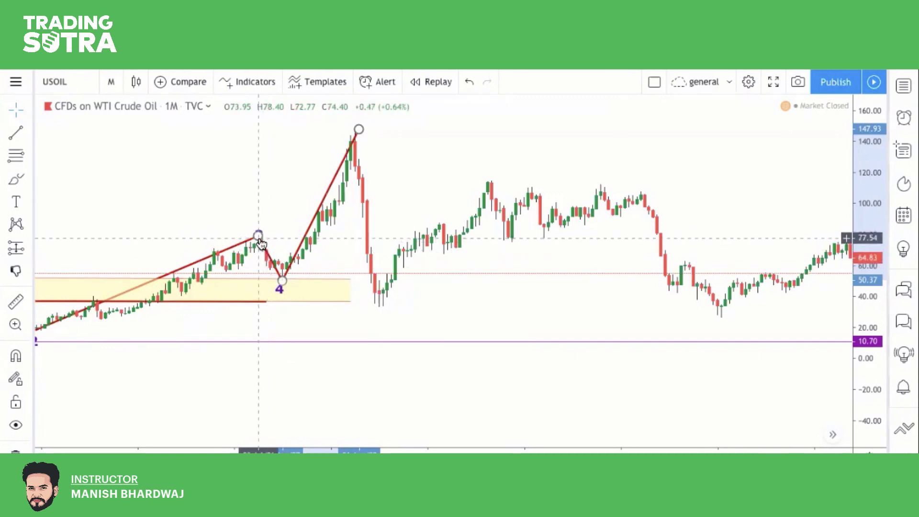
Step: Examine how the rise from point 4 passes the level of peak 3
{"action": "left_click_drag", "start_coordinate": [868, 273], "coordinate": [867, 225]}
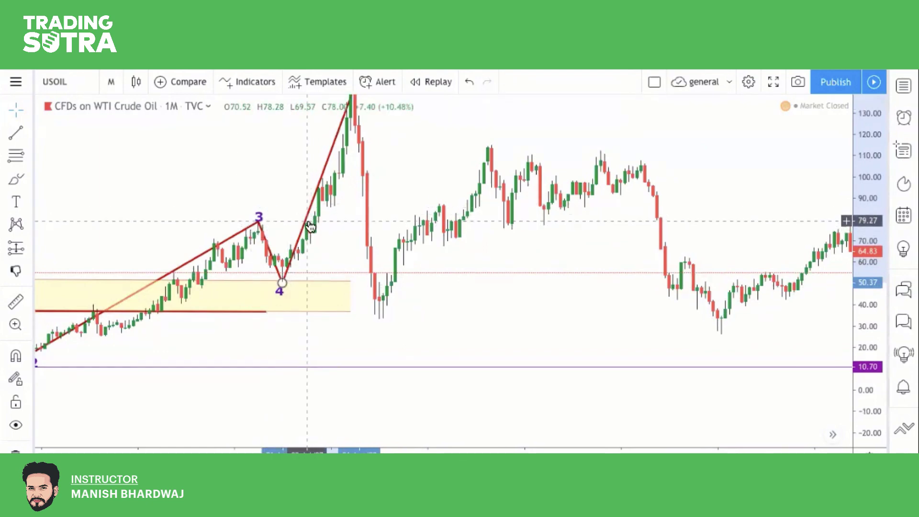
{"action": "scroll", "coordinate": [310, 225], "scroll_direction": "up", "scroll_amount": 2}
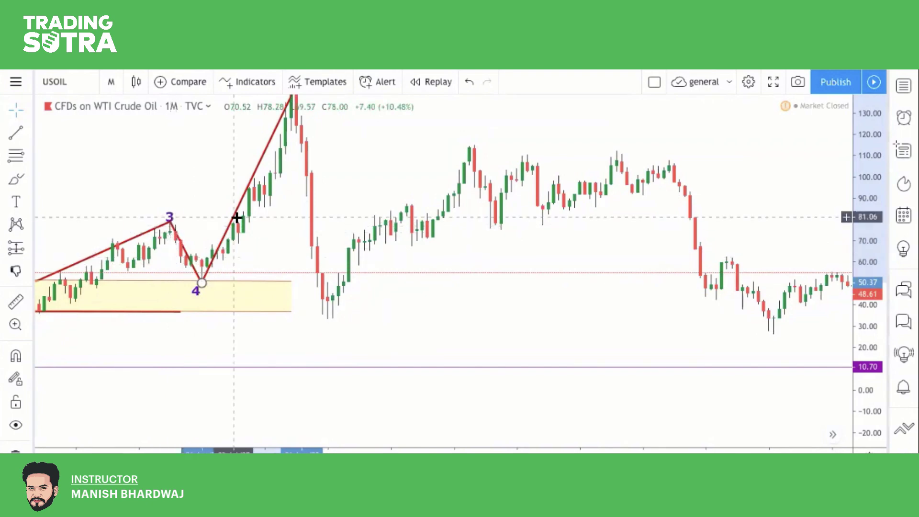
{"action": "scroll", "coordinate": [237, 238], "scroll_direction": "left", "scroll_amount": 5}
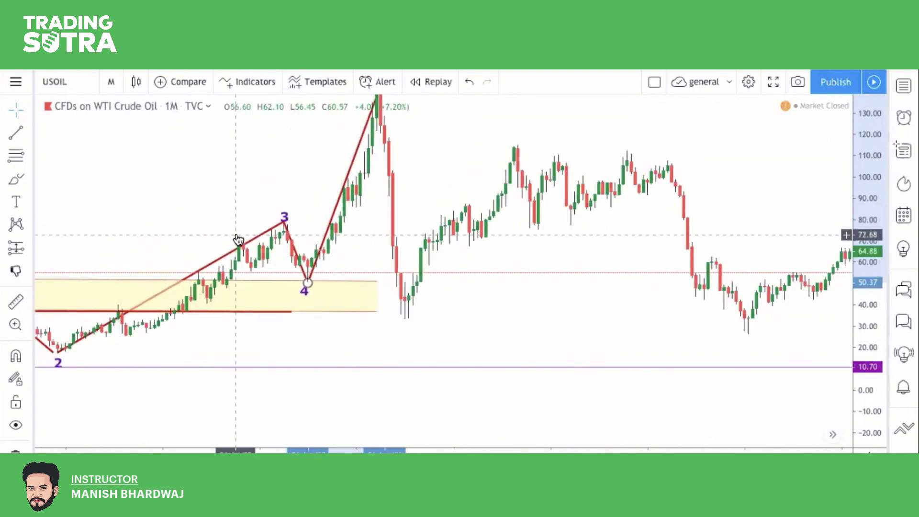
Step: Adjust the upper end of the red trend line from point 4 so it ends at the peak candle's high, about 146
{"action": "scroll", "coordinate": [238, 239], "scroll_direction": "right", "scroll_amount": 5}
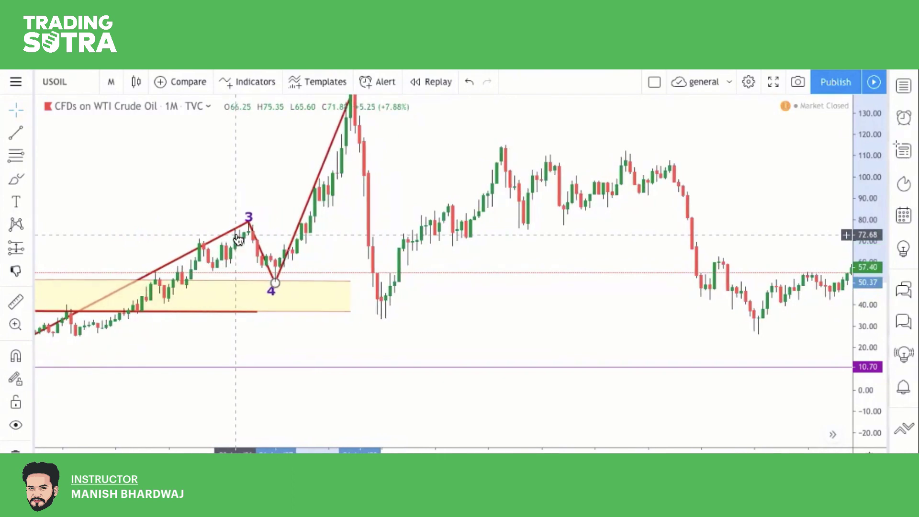
{"action": "scroll", "coordinate": [238, 238], "scroll_direction": "right", "scroll_amount": 1}
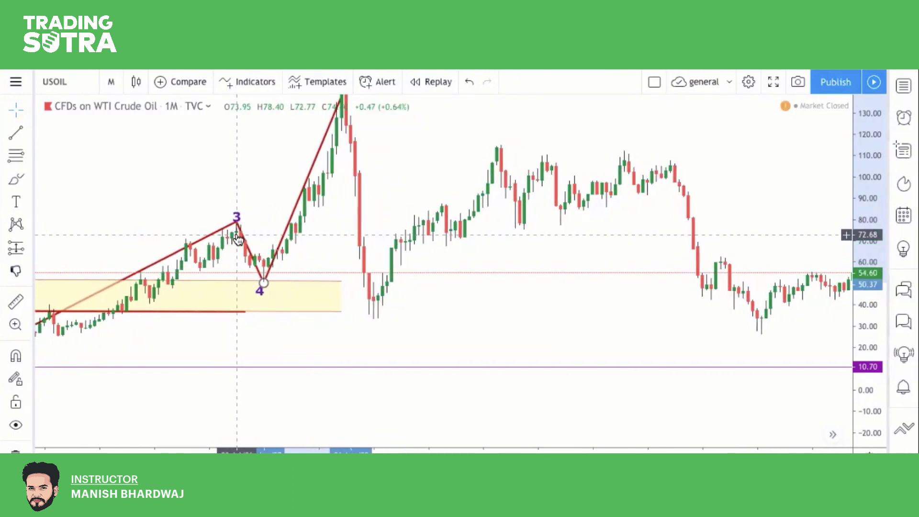
{"action": "scroll", "coordinate": [238, 239], "scroll_direction": "left", "scroll_amount": 7}
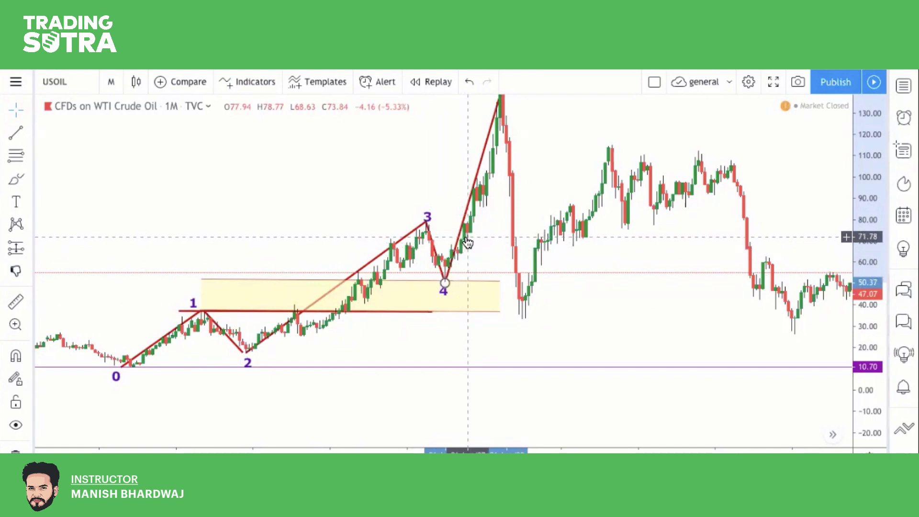
{"action": "scroll", "coordinate": [468, 242], "scroll_direction": "up", "scroll_amount": 5}
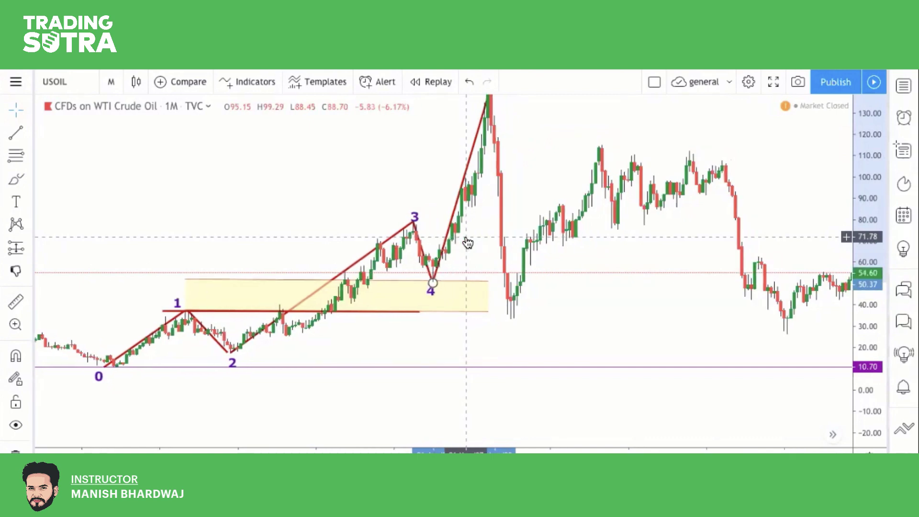
{"action": "scroll", "coordinate": [467, 242], "scroll_direction": "up", "scroll_amount": 3}
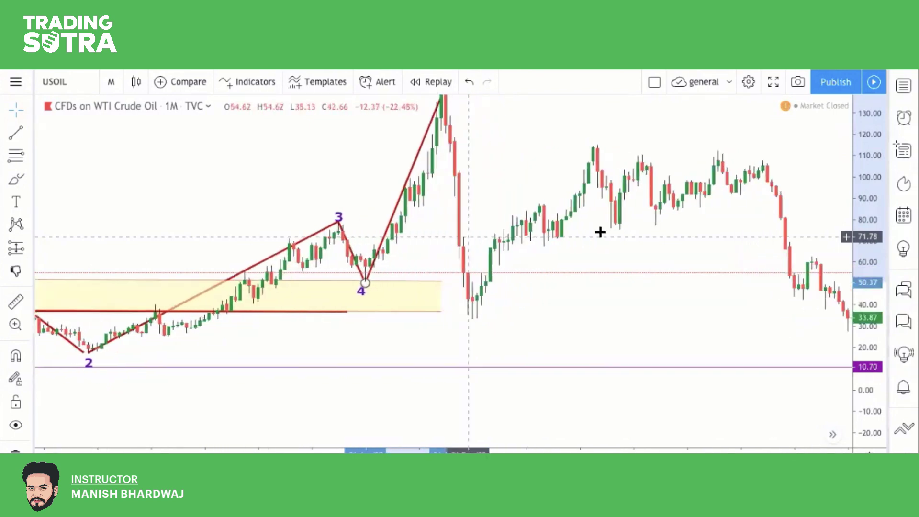
{"action": "left_click_drag", "start_coordinate": [845, 228], "coordinate": [875, 289]}
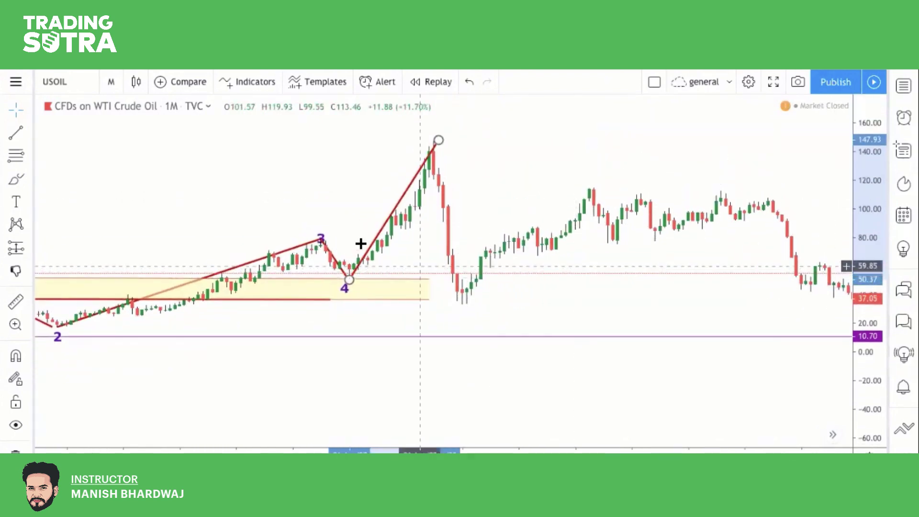
{"action": "scroll", "coordinate": [404, 235], "scroll_direction": "up", "scroll_amount": 1}
{"action": "scroll", "coordinate": [404, 234], "scroll_direction": "up", "scroll_amount": 2}
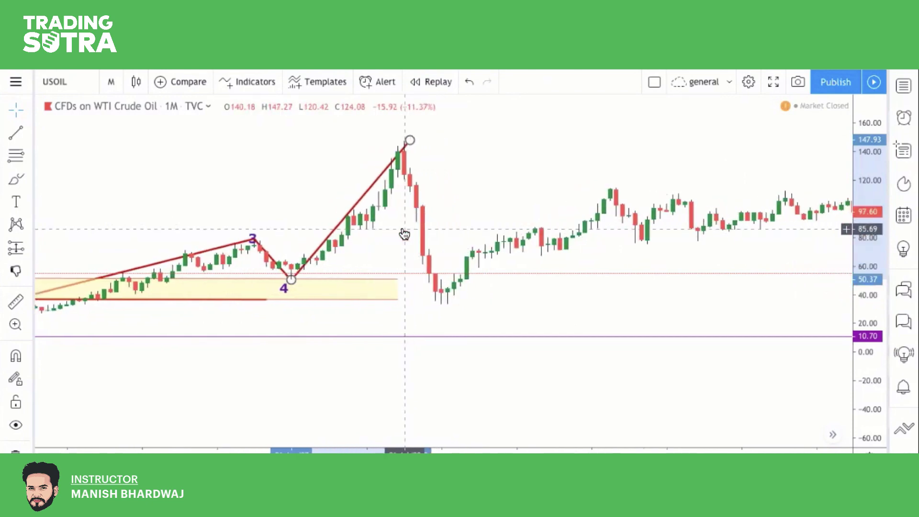
{"action": "left_click_drag", "start_coordinate": [866, 269], "coordinate": [866, 202]}
{"action": "left_click_drag", "start_coordinate": [517, 141], "coordinate": [550, 220]}
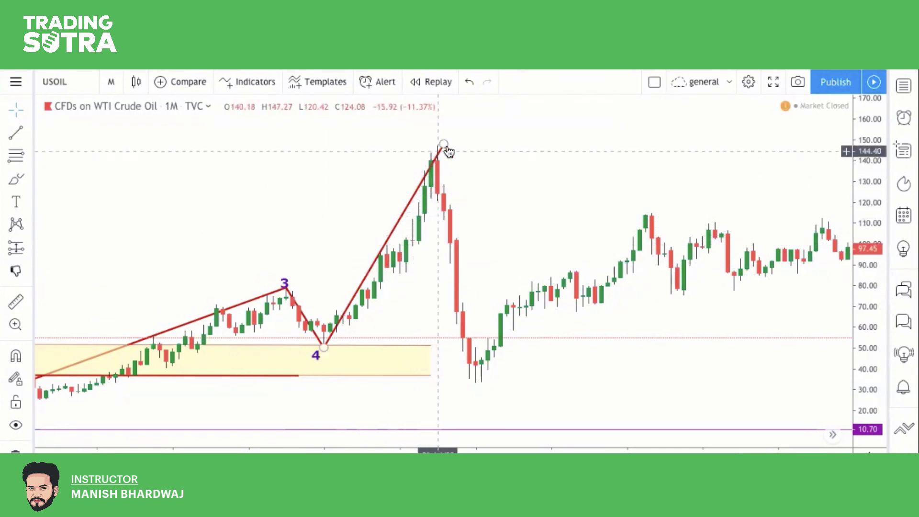
{"action": "left_click_drag", "start_coordinate": [444, 144], "coordinate": [438, 144]}
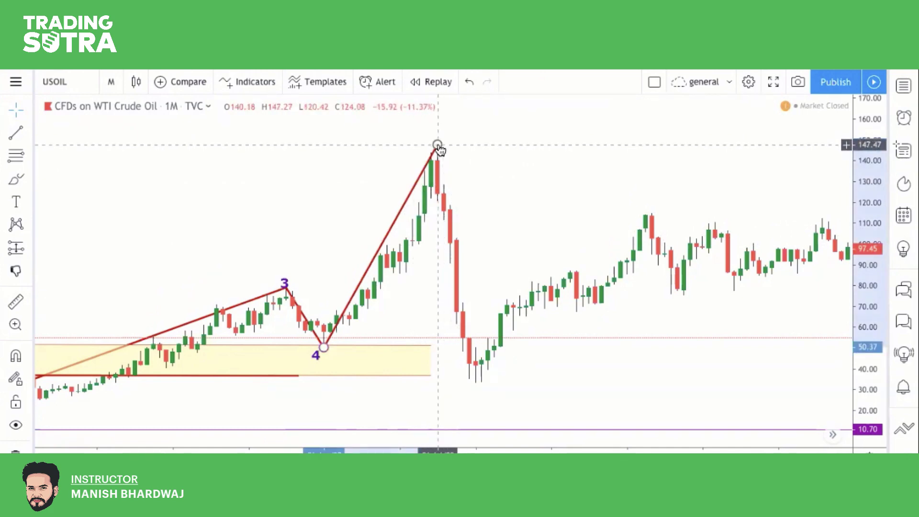
{"action": "left_click_drag", "start_coordinate": [437, 144], "coordinate": [406, 145]}
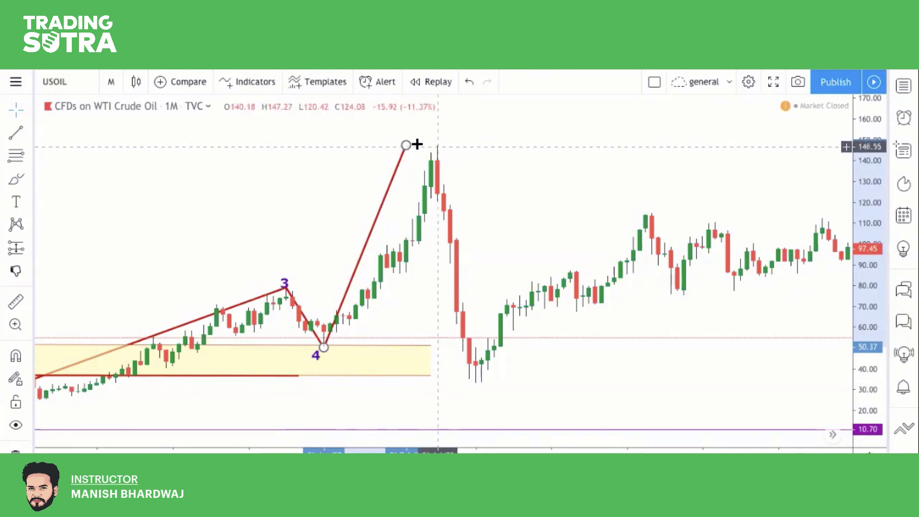
{"action": "left_click_drag", "start_coordinate": [406, 145], "coordinate": [437, 148]}
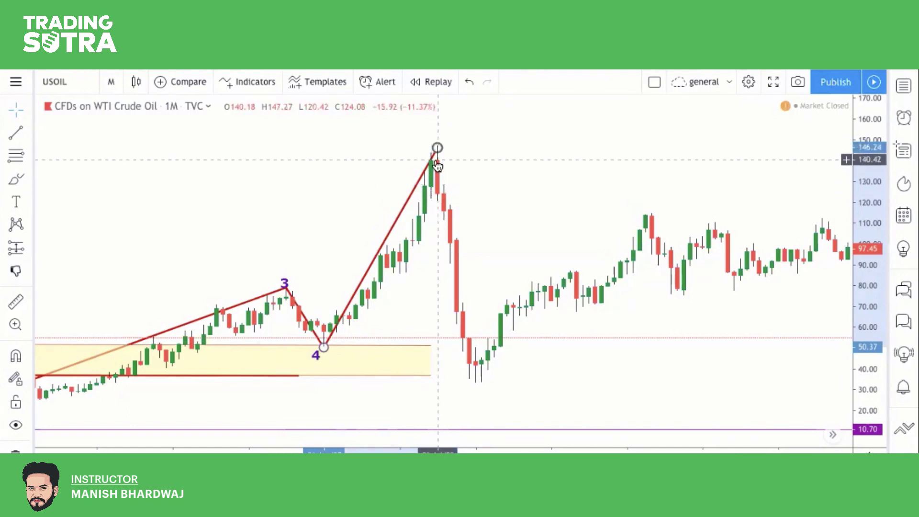
Step: Add the text label 5 above the peak at the end of the line from point 4, and hide the chart ad
{"action": "scroll", "coordinate": [509, 180], "scroll_direction": "up", "scroll_amount": 1}
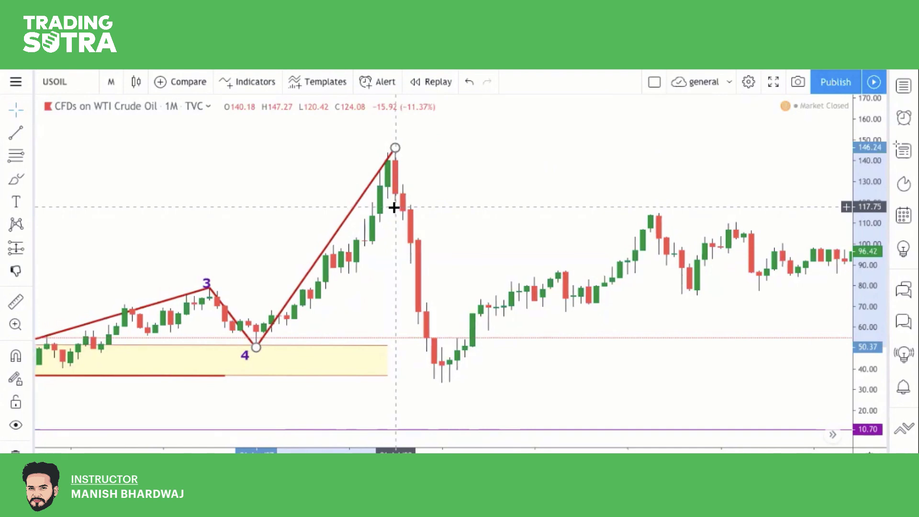
{"action": "scroll", "coordinate": [394, 207], "scroll_direction": "down", "scroll_amount": 2}
{"action": "left_click_drag", "start_coordinate": [872, 139], "coordinate": [872, 197]}
{"action": "left_click_drag", "start_coordinate": [568, 186], "coordinate": [576, 171]}
{"action": "scroll", "coordinate": [576, 170], "scroll_direction": "down", "scroll_amount": 2}
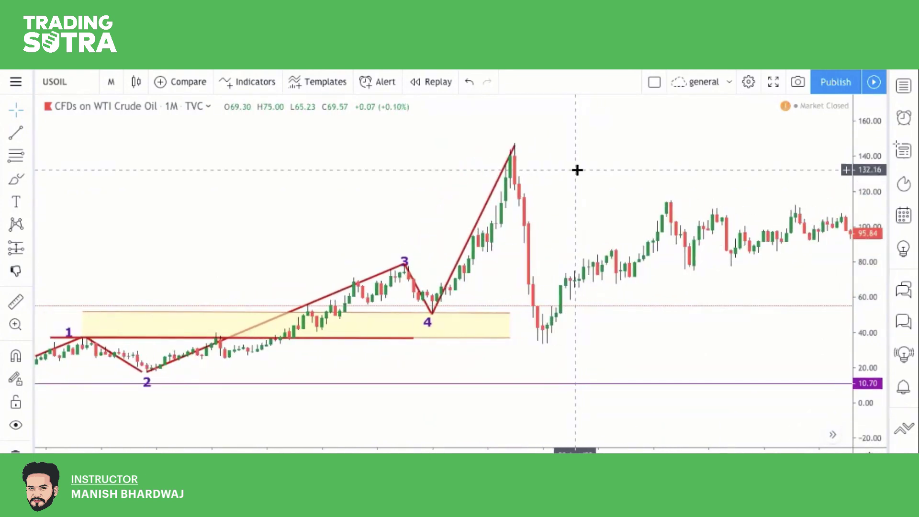
{"action": "left_click", "coordinate": [16, 202]}
{"action": "left_click", "coordinate": [498, 132]}
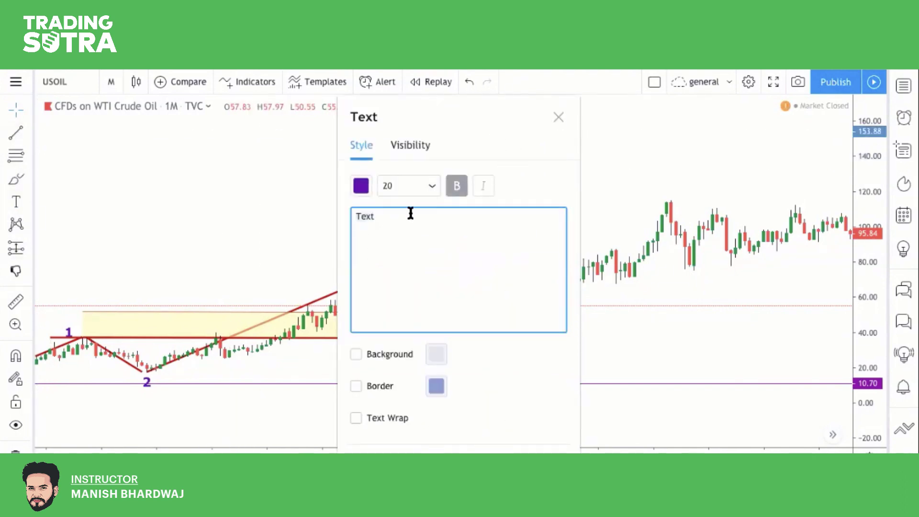
{"action": "left_click", "coordinate": [535, 256]}
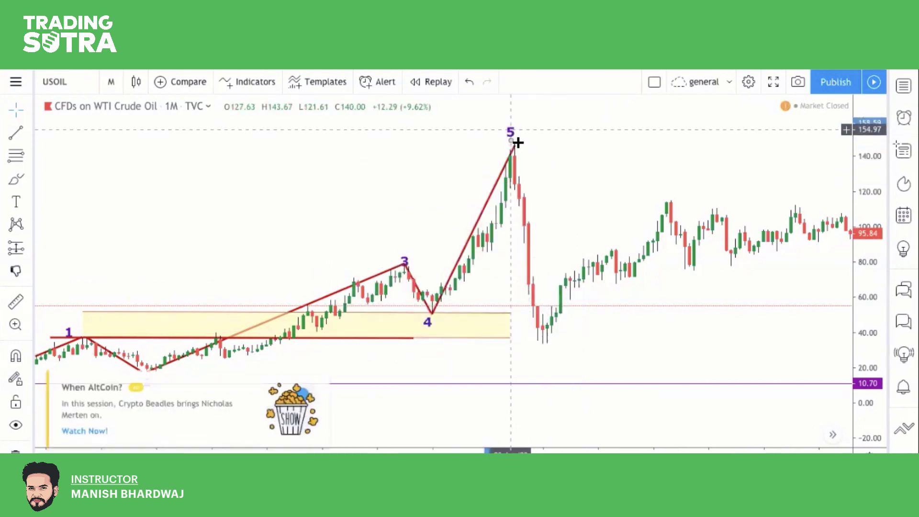
{"action": "left_click", "coordinate": [322, 381]}
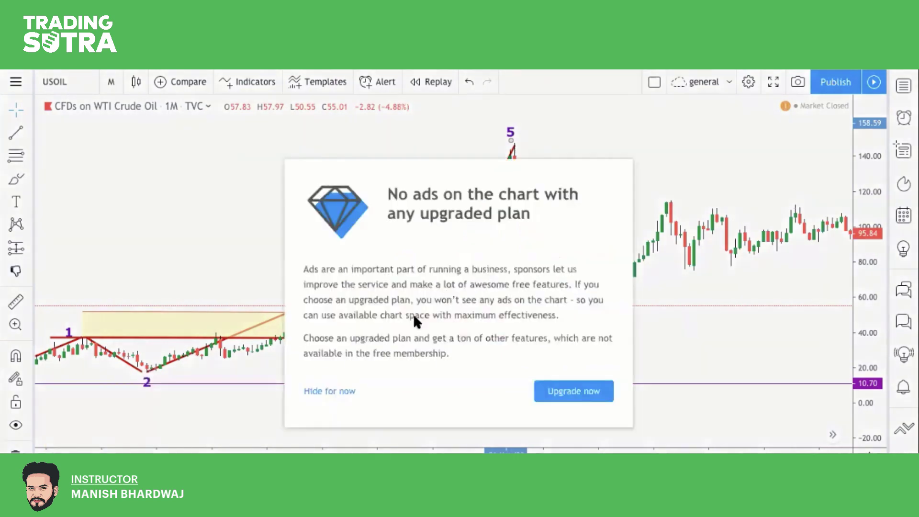
{"action": "left_click", "coordinate": [327, 395]}
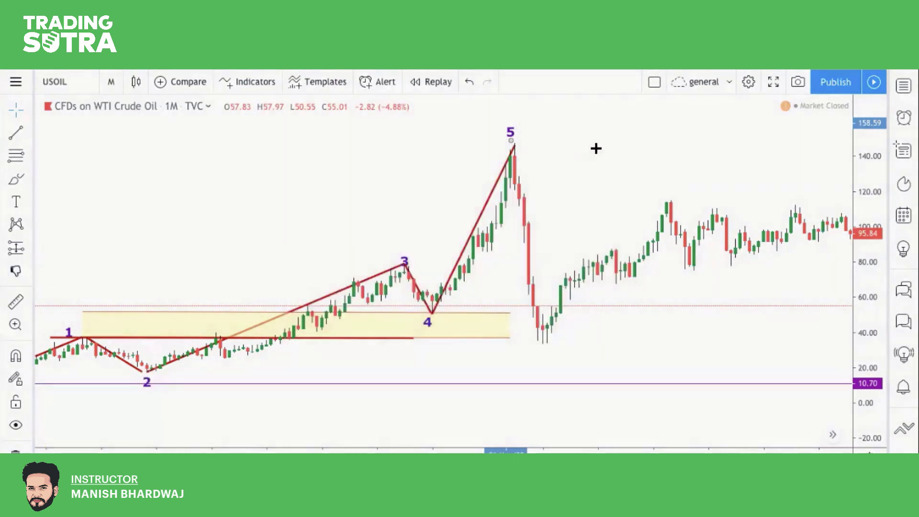
Step: Circle the peak at label 5 freehand with the Brush tool
{"action": "scroll", "coordinate": [525, 162], "scroll_direction": "up", "scroll_amount": 5}
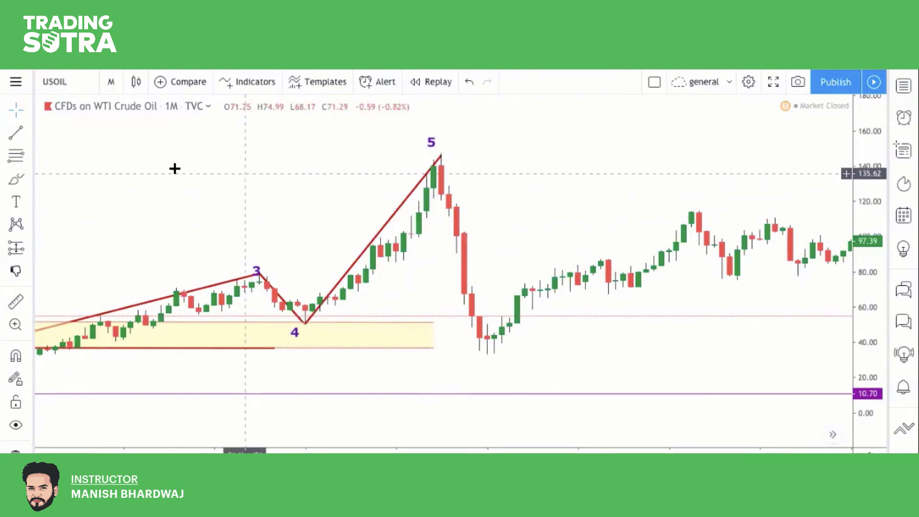
{"action": "left_click", "coordinate": [16, 180]}
{"action": "mouse_move", "coordinate": [446, 148]}
{"action": "left_mouse_down"}
{"action": "mouse_move", "coordinate": [413, 151]}
{"action": "mouse_move", "coordinate": [439, 168]}
{"action": "mouse_move", "coordinate": [441, 148]}
{"action": "left_mouse_up"}
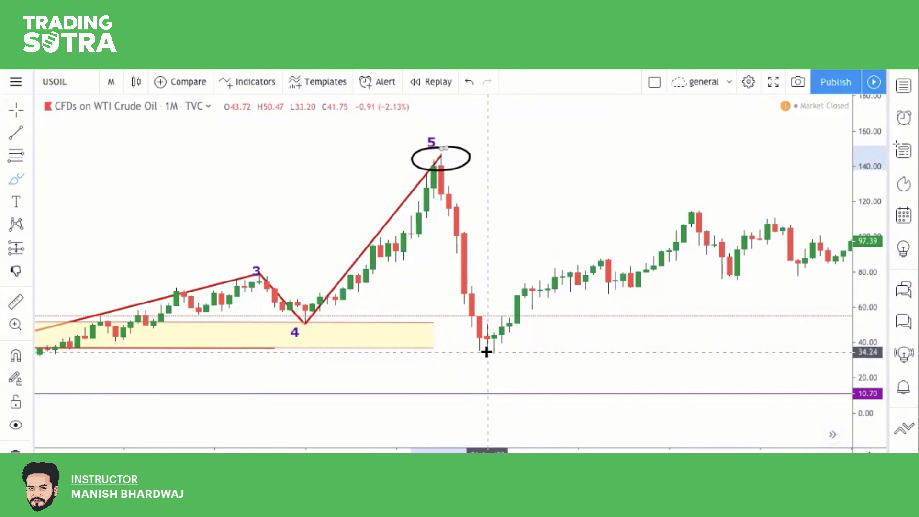
Step: Undo the last chart change while keeping the circle around the wave 5 peak
{"action": "scroll", "coordinate": [486, 352], "scroll_direction": "down", "scroll_amount": 5}
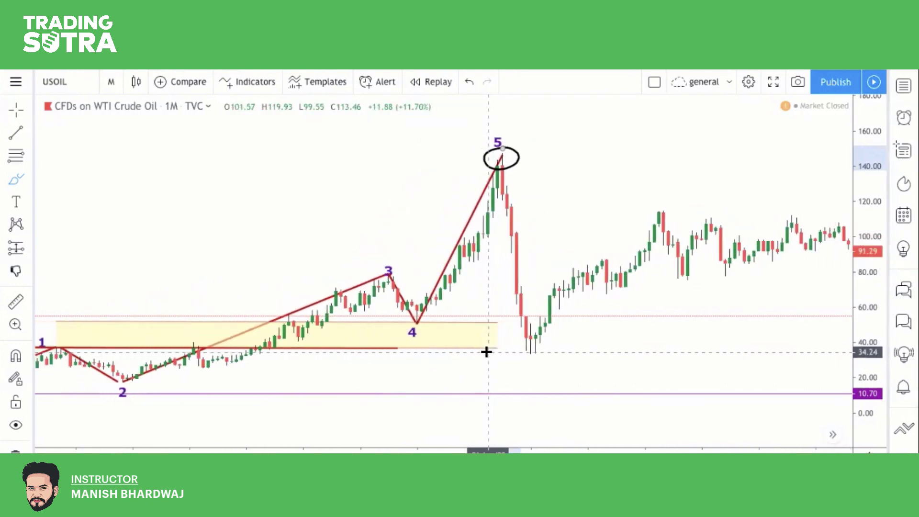
{"action": "scroll", "coordinate": [486, 352], "scroll_direction": "down", "scroll_amount": 3}
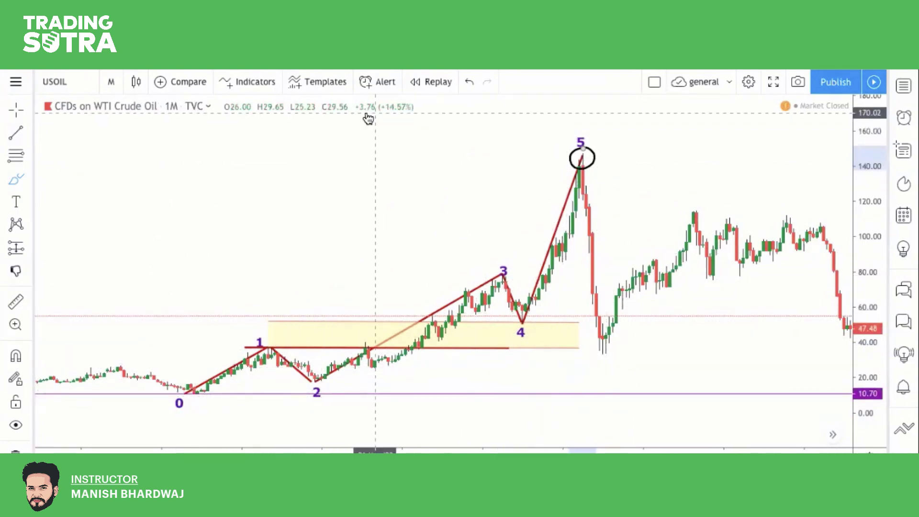
{"action": "left_click", "coordinate": [469, 82]}
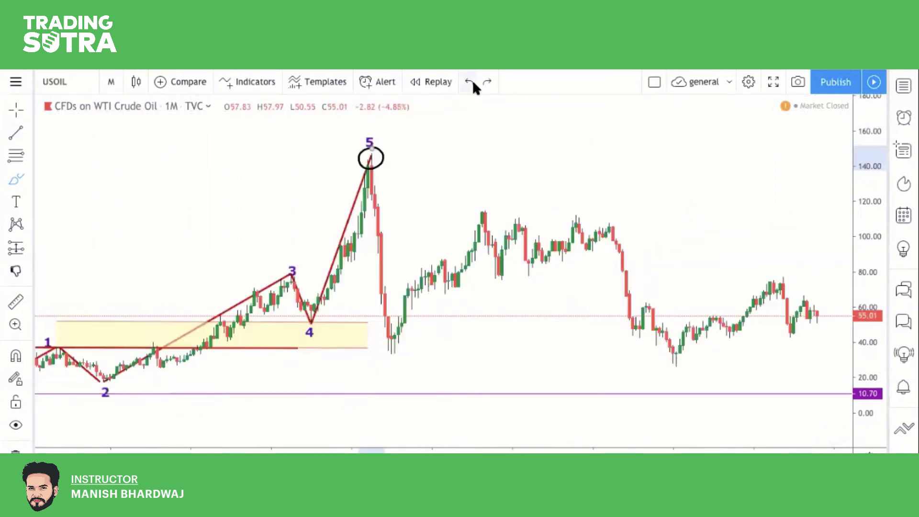
Step: Sketch a freehand wave above points 0 to 3 with the Brush, showing three rising swings followed by a two-leg decline
{"action": "scroll", "coordinate": [491, 159], "scroll_direction": "up", "scroll_amount": 5}
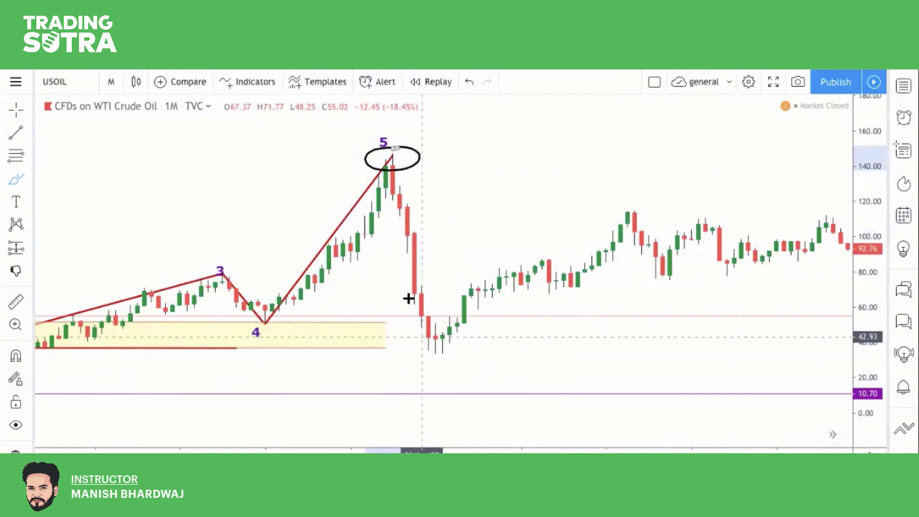
{"action": "scroll", "coordinate": [436, 240], "scroll_direction": "down", "scroll_amount": 5}
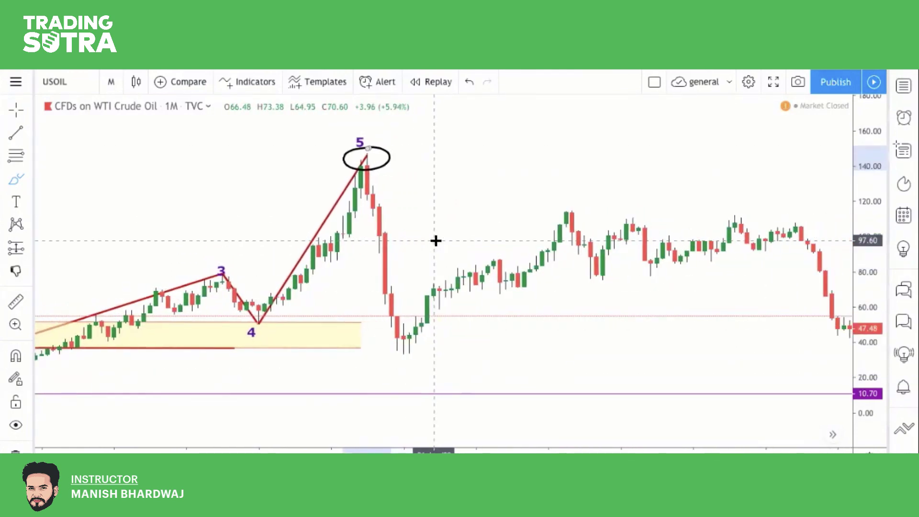
{"action": "scroll", "coordinate": [435, 241], "scroll_direction": "down", "scroll_amount": 3}
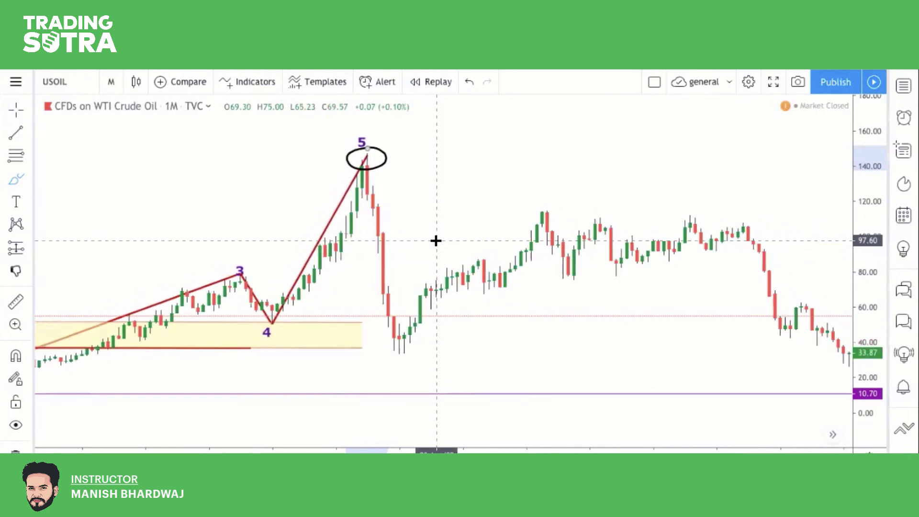
{"action": "scroll", "coordinate": [160, 252], "scroll_direction": "left", "scroll_amount": 5}
{"action": "mouse_move", "coordinate": [75, 254]}
{"action": "left_mouse_down"}
{"action": "mouse_move", "coordinate": [112, 201]}
{"action": "mouse_move", "coordinate": [119, 231]}
{"action": "left_mouse_up"}
{"action": "mouse_move", "coordinate": [148, 187]}
{"action": "left_mouse_down"}
{"action": "mouse_move", "coordinate": [180, 150]}
{"action": "mouse_move", "coordinate": [197, 157]}
{"action": "mouse_move", "coordinate": [285, 110]}
{"action": "mouse_move", "coordinate": [288, 154]}
{"action": "mouse_move", "coordinate": [302, 154]}
{"action": "mouse_move", "coordinate": [352, 219]}
{"action": "left_mouse_up"}
{"action": "left_click", "coordinate": [16, 182]}
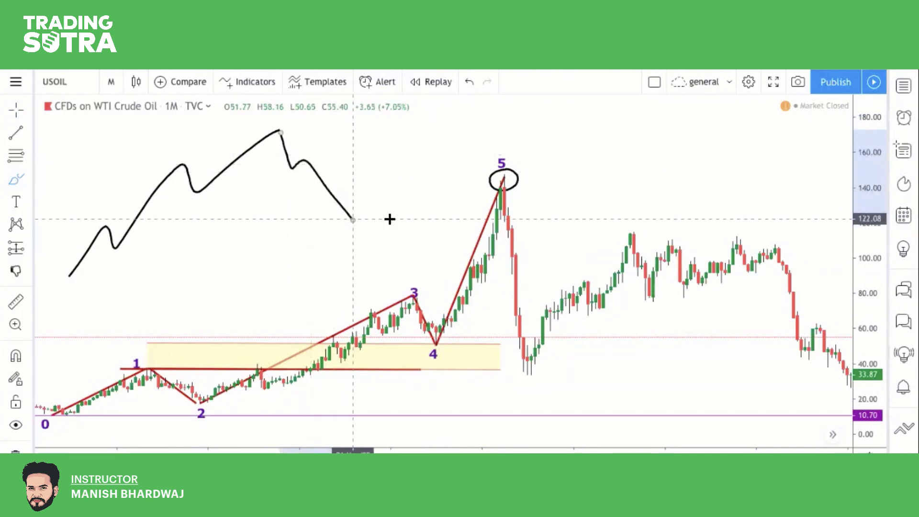
{"action": "left_click", "coordinate": [24, 113]}
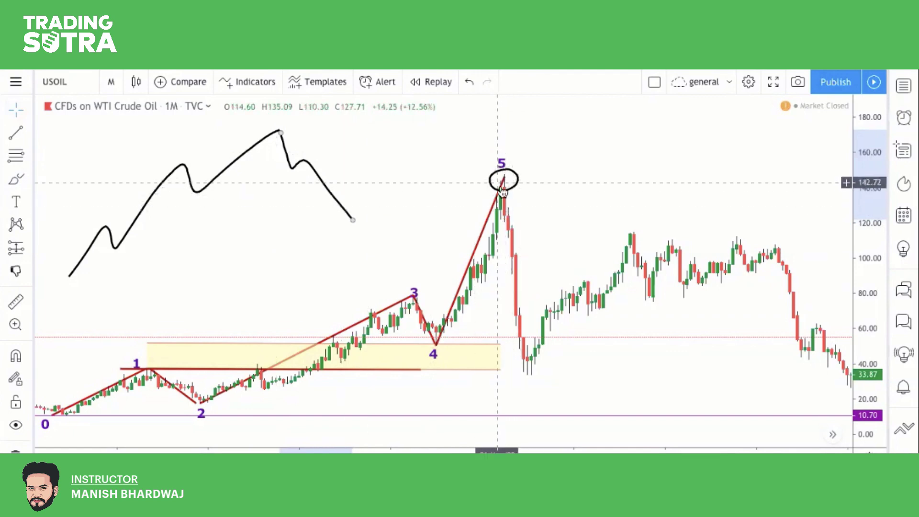
Step: Add the text label A just below the low that follows the wave 5 peak
{"action": "mouse_move", "coordinate": [528, 362]}
{"action": "left_mouse_down"}
{"action": "mouse_move", "coordinate": [256, 173]}
{"action": "mouse_move", "coordinate": [166, 303]}
{"action": "left_mouse_up"}
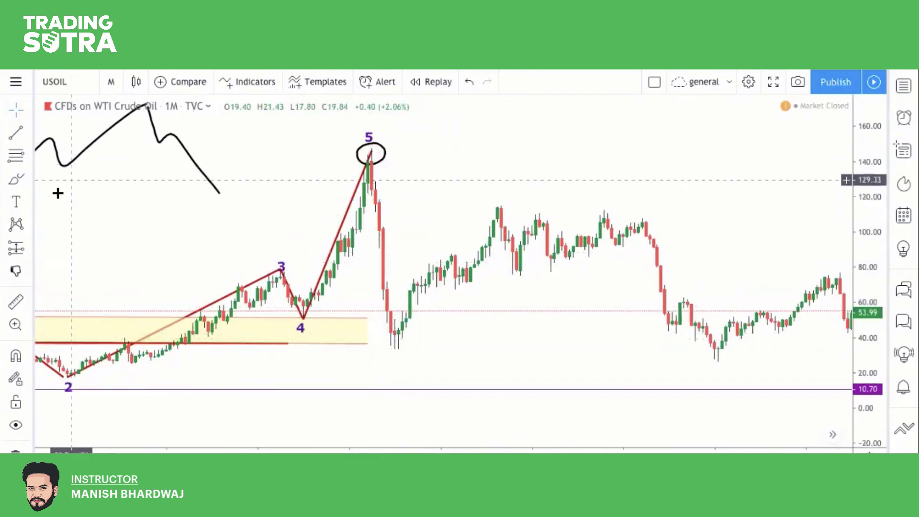
{"action": "left_click", "coordinate": [16, 204]}
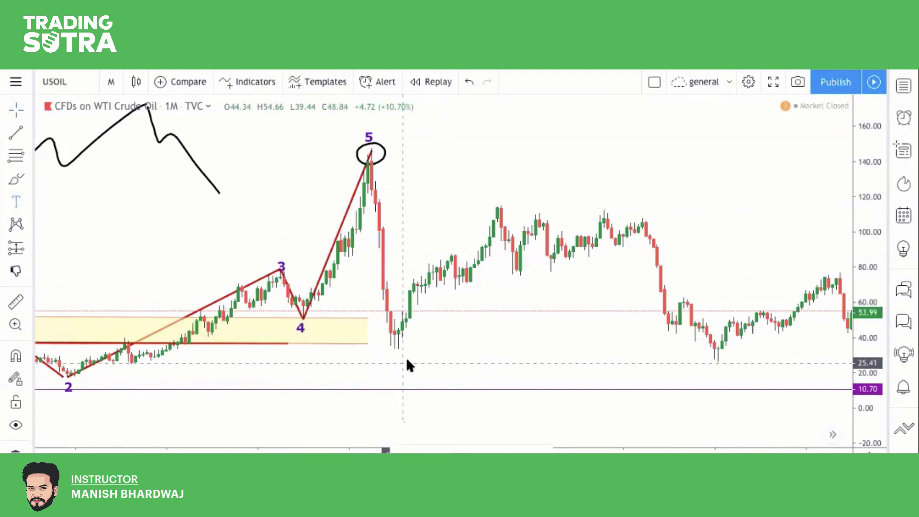
{"action": "left_click", "coordinate": [400, 358]}
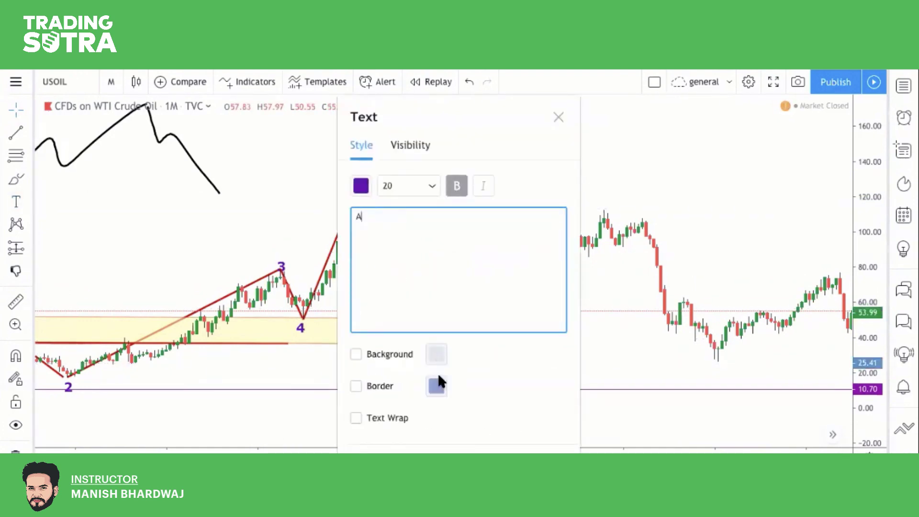
{"action": "left_click", "coordinate": [453, 340]}
{"action": "left_click_drag", "start_coordinate": [431, 399], "coordinate": [413, 362]}
Step: Add another text label above the first major high after point A and change its text to B
{"action": "left_click", "coordinate": [16, 202]}
{"action": "left_click", "coordinate": [669, 201]}
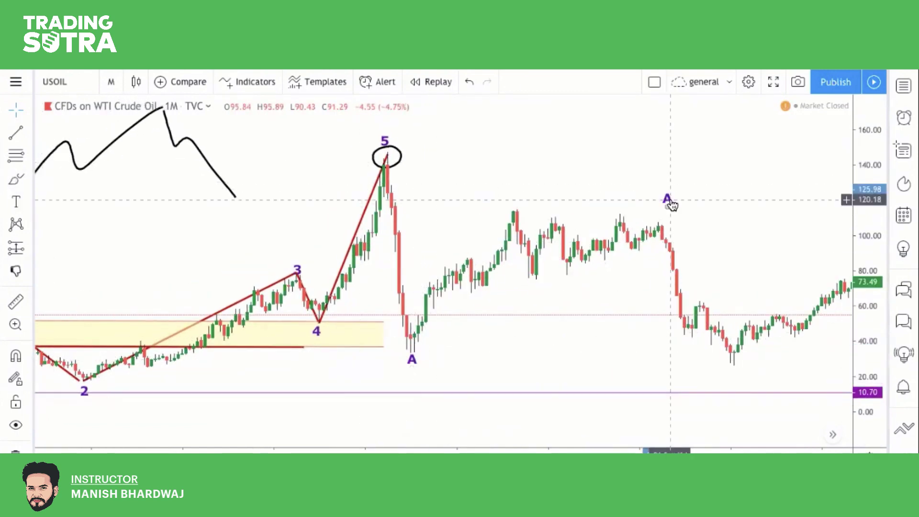
{"action": "left_click_drag", "start_coordinate": [560, 198], "coordinate": [512, 201]}
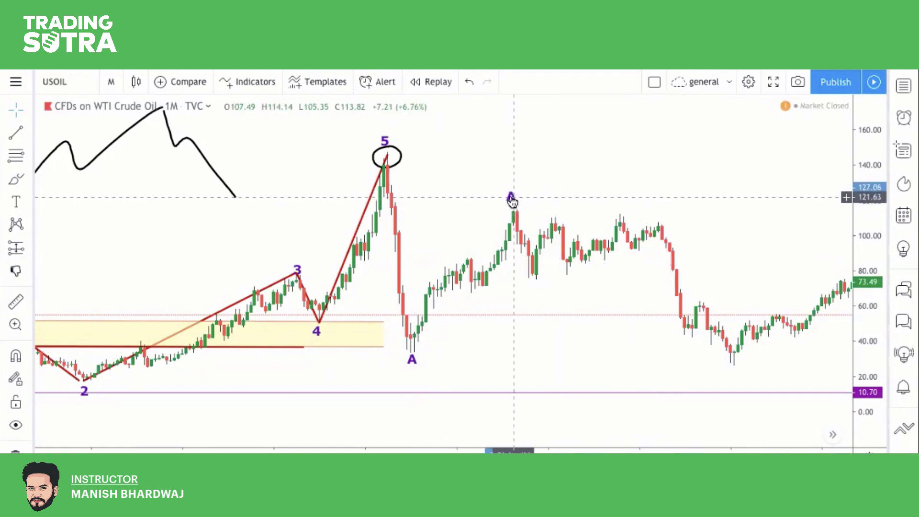
{"action": "double_click", "coordinate": [511, 200]}
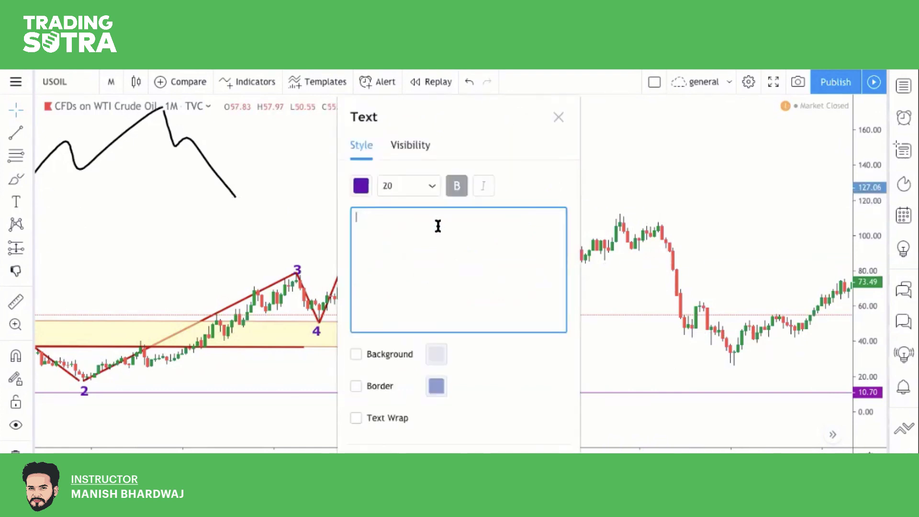
{"action": "type", "text": "B"}
{"action": "key", "text": "Return"}
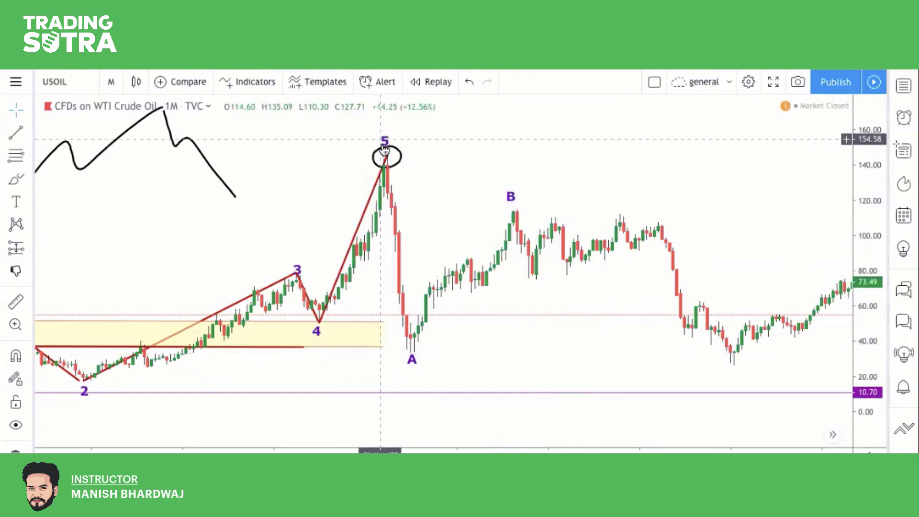
Step: Draw a trend line from the wave 5 peak down to point A and another from A up to the high at B
{"action": "left_click", "coordinate": [13, 184]}
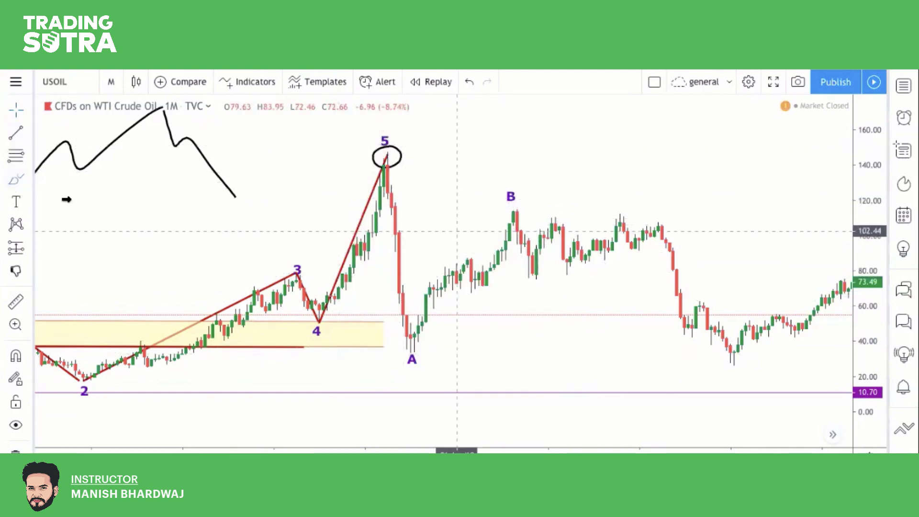
{"action": "left_click", "coordinate": [385, 156]}
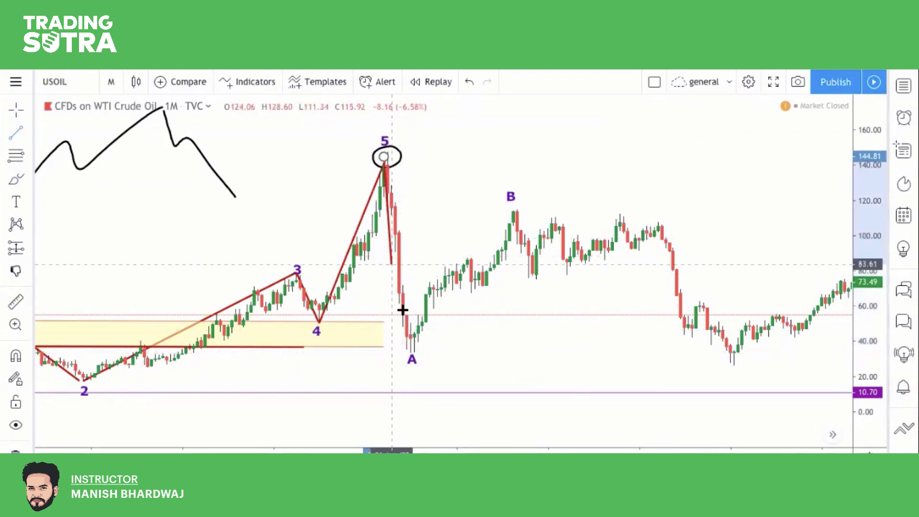
{"action": "left_click", "coordinate": [403, 355]}
{"action": "left_click", "coordinate": [11, 136]}
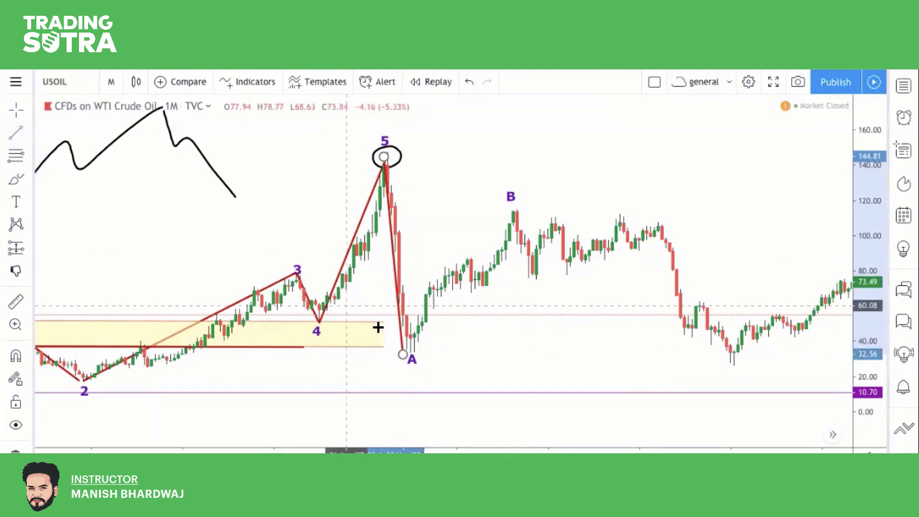
{"action": "left_click", "coordinate": [404, 354]}
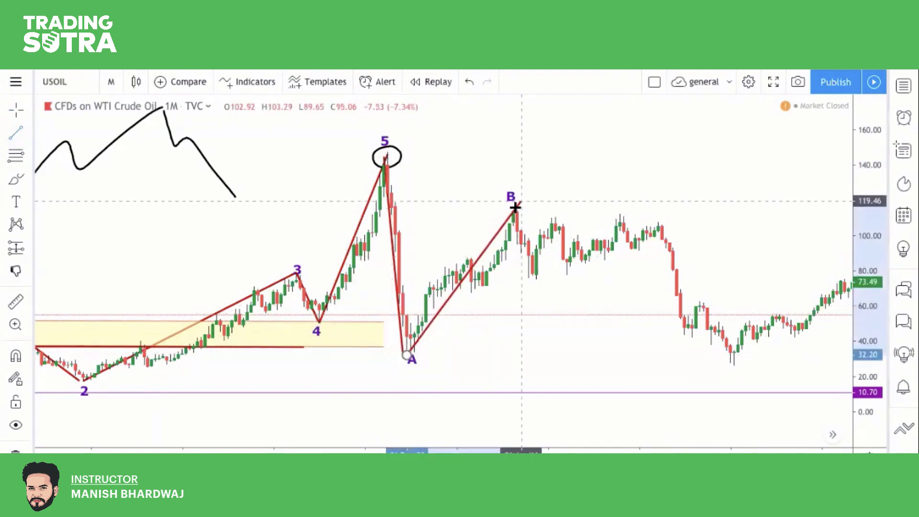
{"action": "left_click", "coordinate": [512, 211]}
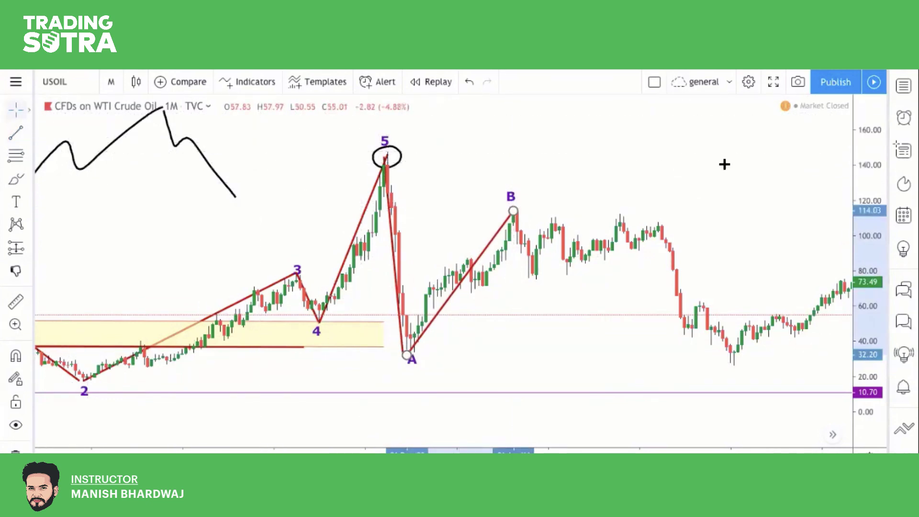
Step: Draw a descending trend line from the high at B to a point beyond the latest candle at about 24.48
{"action": "left_click_drag", "start_coordinate": [864, 185], "coordinate": [864, 210]}
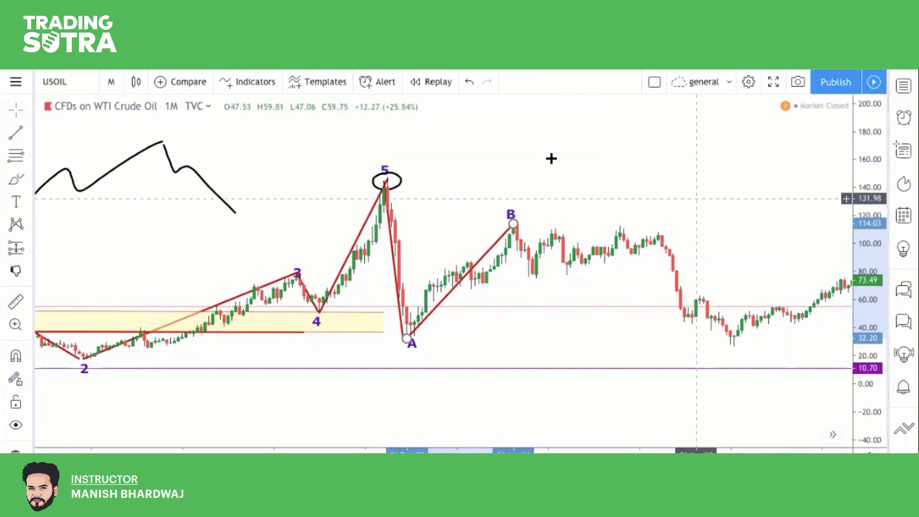
{"action": "left_click", "coordinate": [29, 111]}
{"action": "left_click", "coordinate": [57, 111]}
{"action": "scroll", "coordinate": [626, 199], "scroll_direction": "down", "scroll_amount": 3}
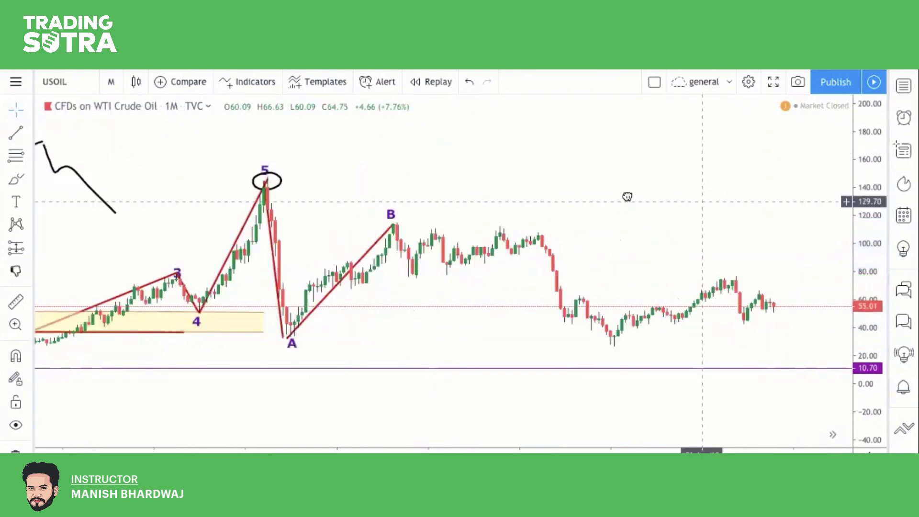
{"action": "scroll", "coordinate": [626, 194], "scroll_direction": "down", "scroll_amount": 3}
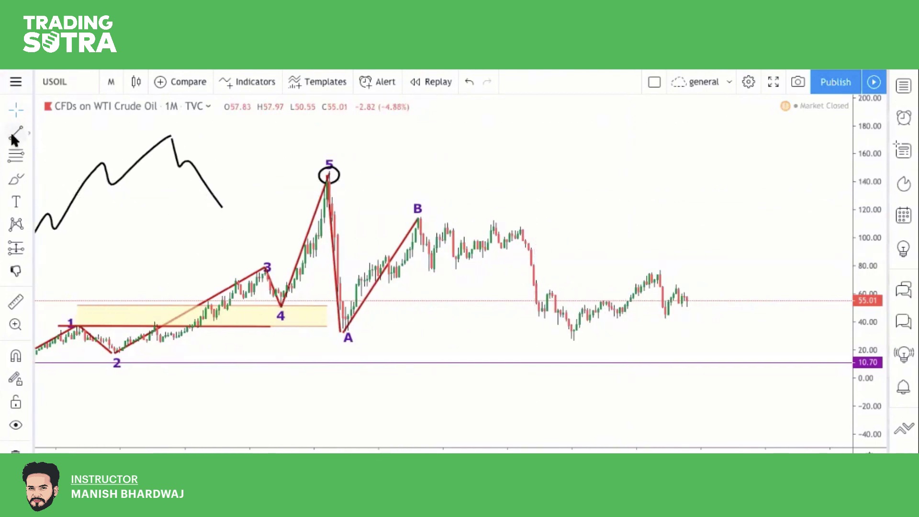
{"action": "left_click", "coordinate": [418, 219]}
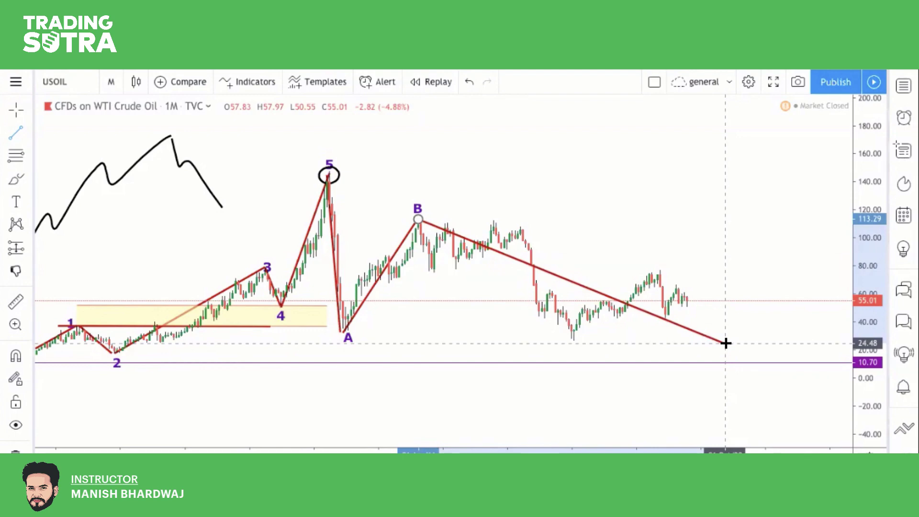
{"action": "left_click", "coordinate": [725, 344]}
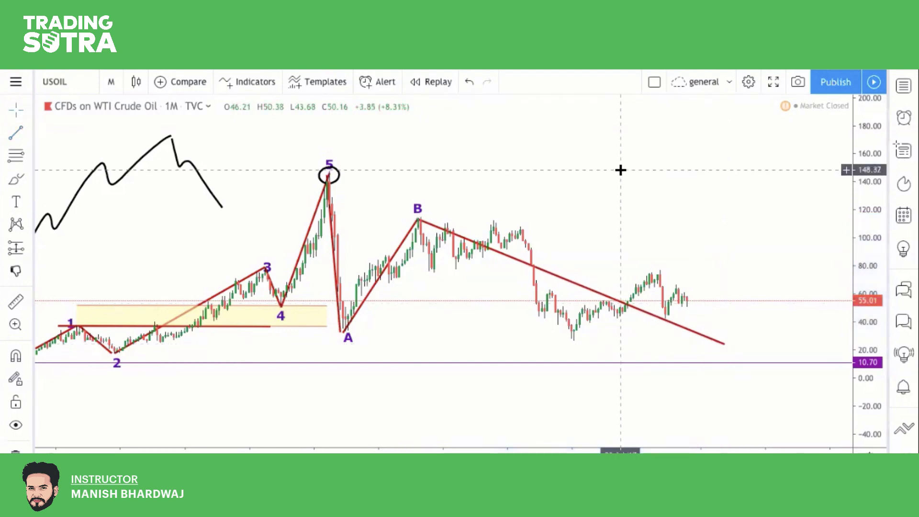
Step: Draw a second, steeper trend line from the high at B down to the lowest candle that follows it
{"action": "scroll", "coordinate": [620, 170], "scroll_direction": "left", "scroll_amount": 5}
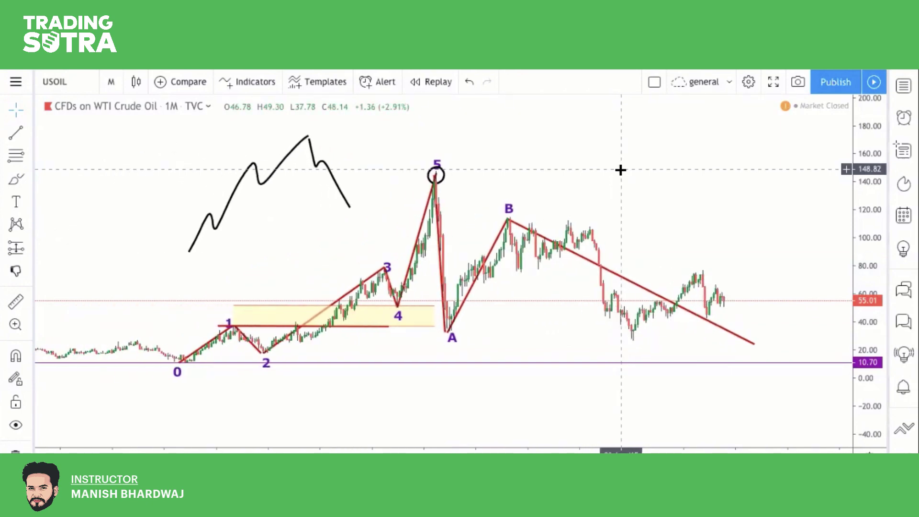
{"action": "scroll", "coordinate": [620, 170], "scroll_direction": "up", "scroll_amount": 3}
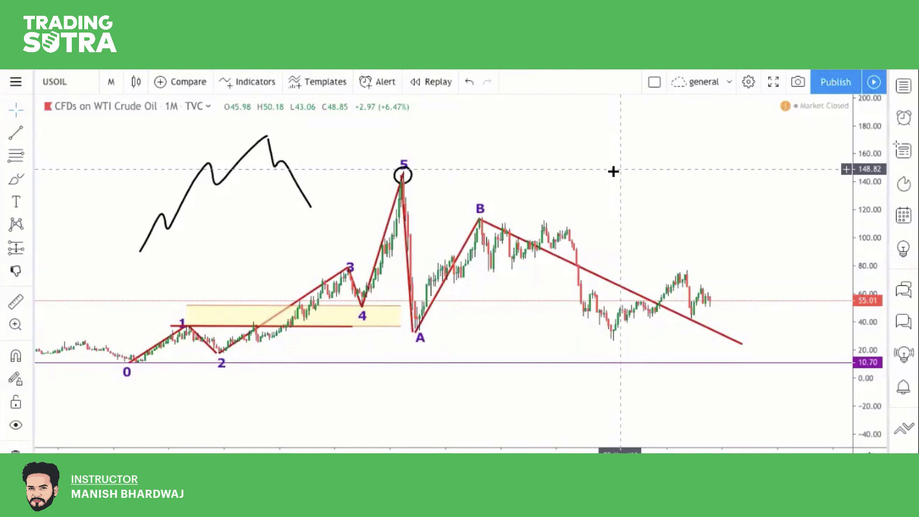
{"action": "left_click", "coordinate": [14, 133]}
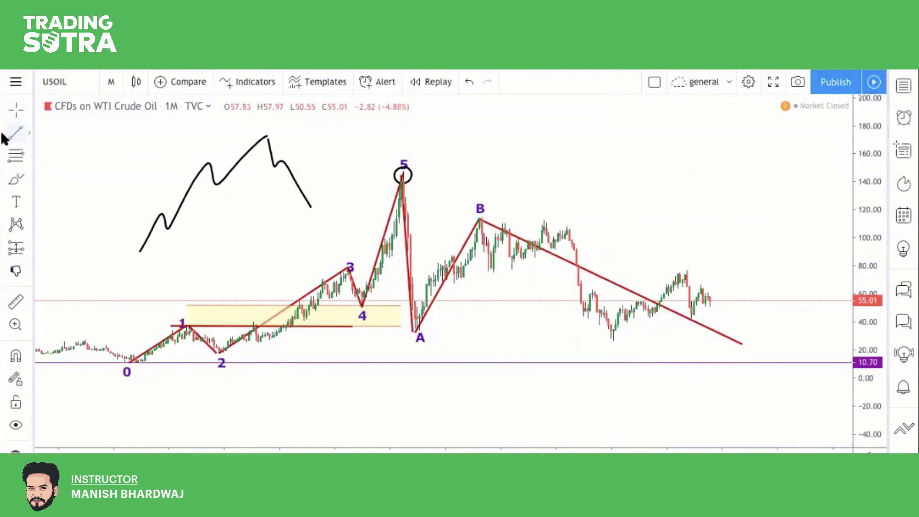
{"action": "left_click", "coordinate": [481, 220]}
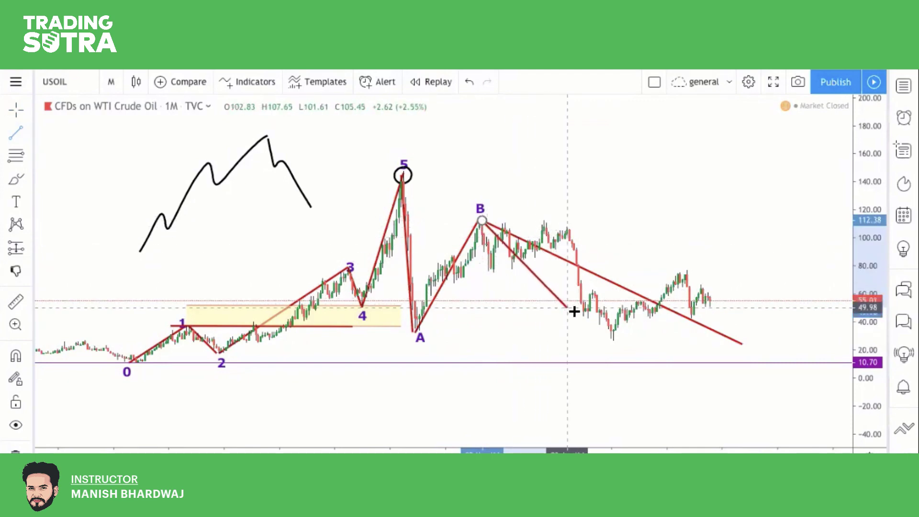
{"action": "left_click", "coordinate": [613, 341]}
{"action": "left_click_drag", "start_coordinate": [691, 225], "coordinate": [610, 228]}
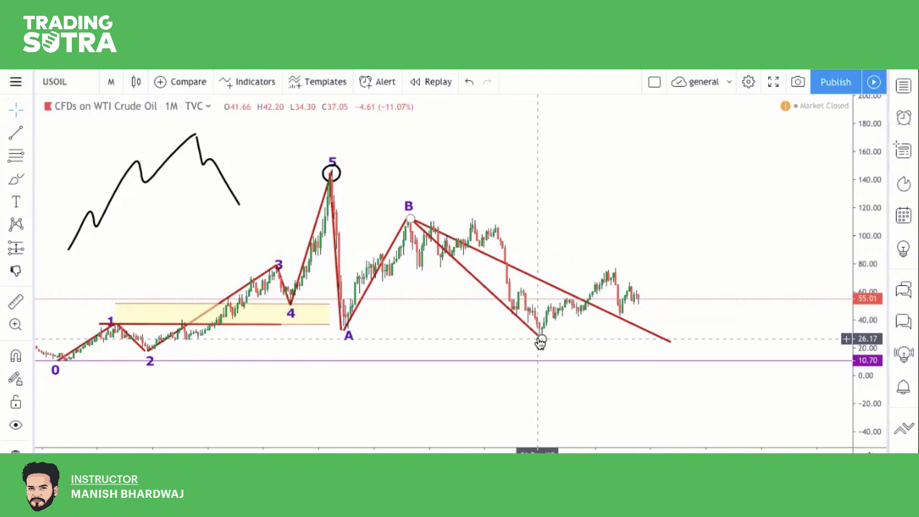
Step: Remove the freehand wave sketch above the impulse waves
{"action": "scroll", "coordinate": [540, 341], "scroll_direction": "down", "scroll_amount": 3}
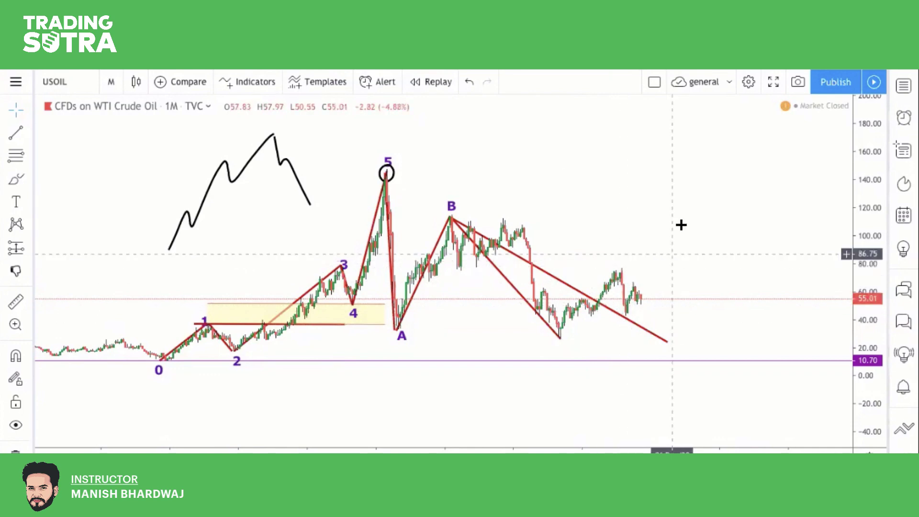
{"action": "left_click_drag", "start_coordinate": [351, 168], "coordinate": [232, 134]}
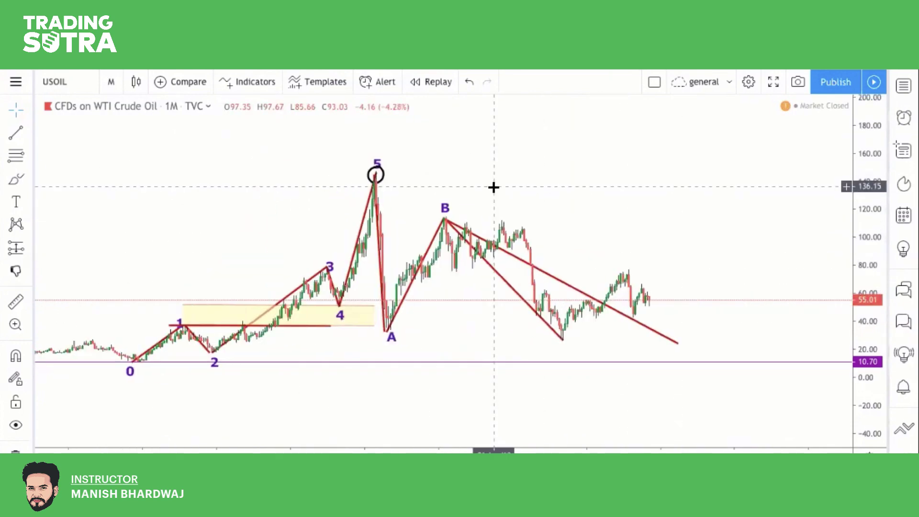
{"action": "scroll", "coordinate": [493, 187], "scroll_direction": "up", "scroll_amount": 3}
{"action": "scroll", "coordinate": [98, 376], "scroll_direction": "down", "scroll_amount": 2}
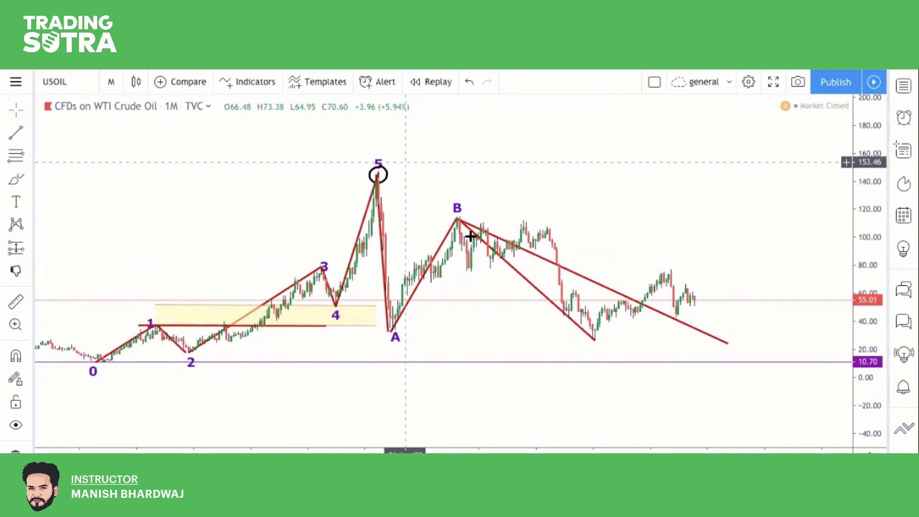
{"action": "scroll", "coordinate": [638, 207], "scroll_direction": "up", "scroll_amount": 3}
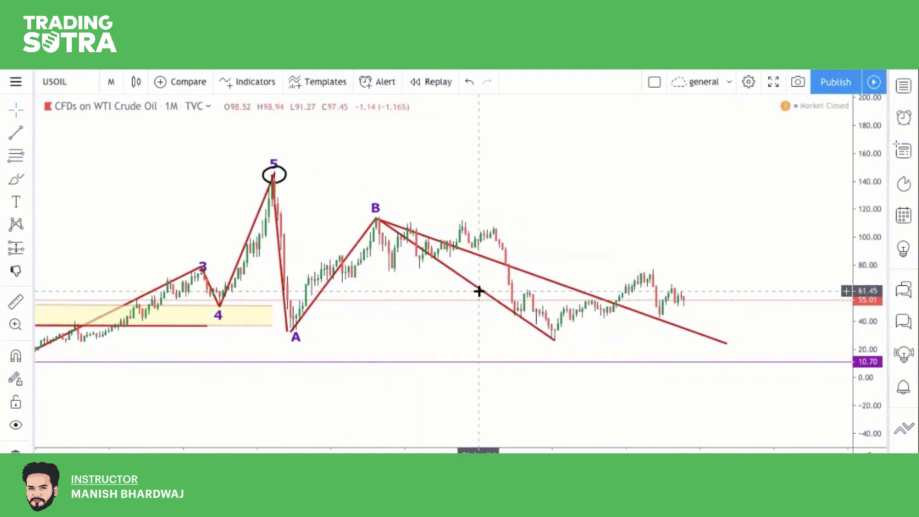
Step: Delete both descending trend lines that start at point B
{"action": "key", "text": "Delete"}
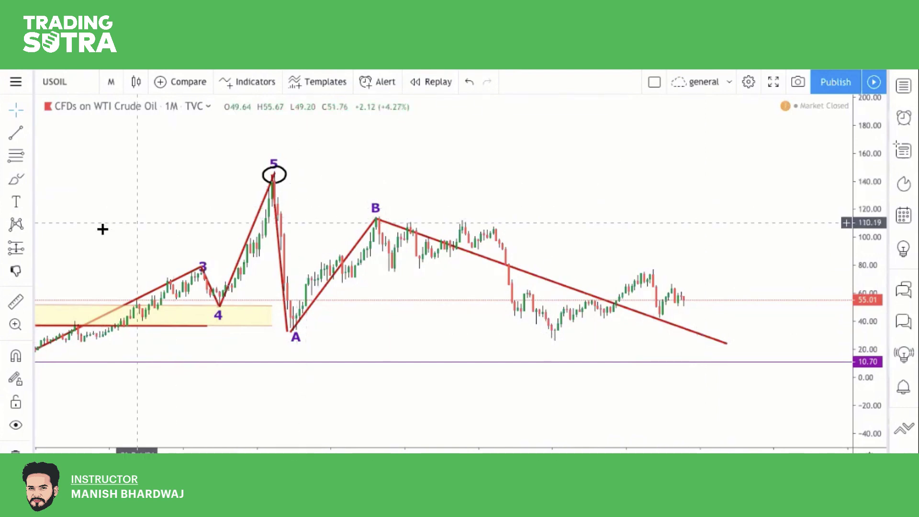
{"action": "scroll", "coordinate": [433, 210], "scroll_direction": "down", "scroll_amount": 2}
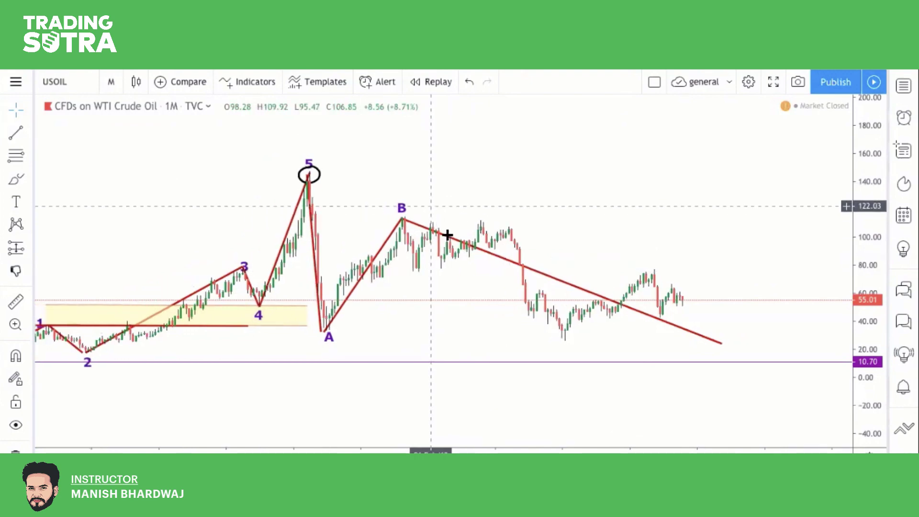
{"action": "left_click", "coordinate": [466, 246]}
{"action": "key", "text": "Delete"}
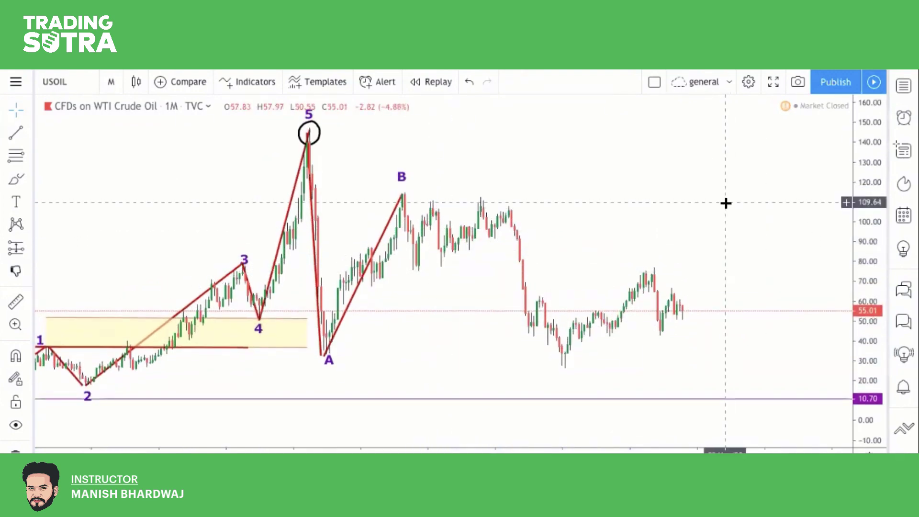
Step: Draw two converging trend lines around the consolidation after B, one along its highs and one along its lows
{"action": "scroll", "coordinate": [724, 203], "scroll_direction": "up", "scroll_amount": 2}
{"action": "scroll", "coordinate": [726, 203], "scroll_direction": "up", "scroll_amount": 1}
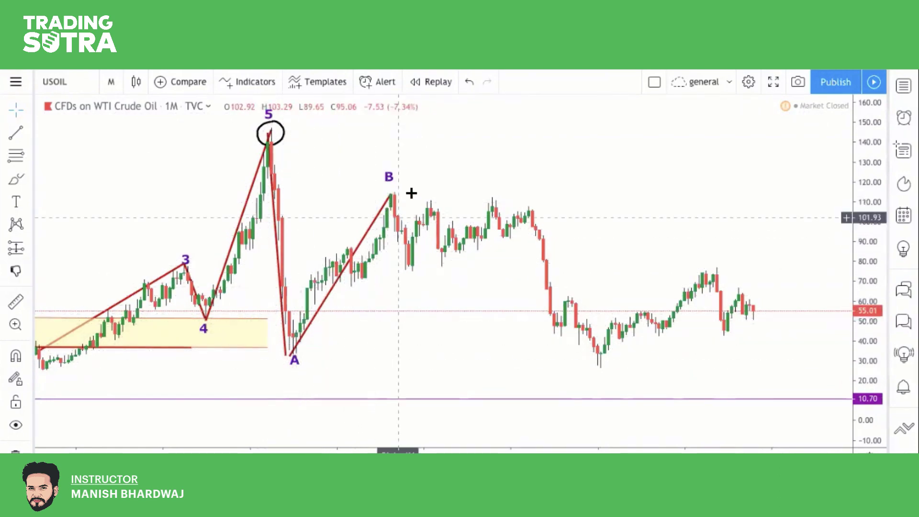
{"action": "left_click", "coordinate": [17, 136]}
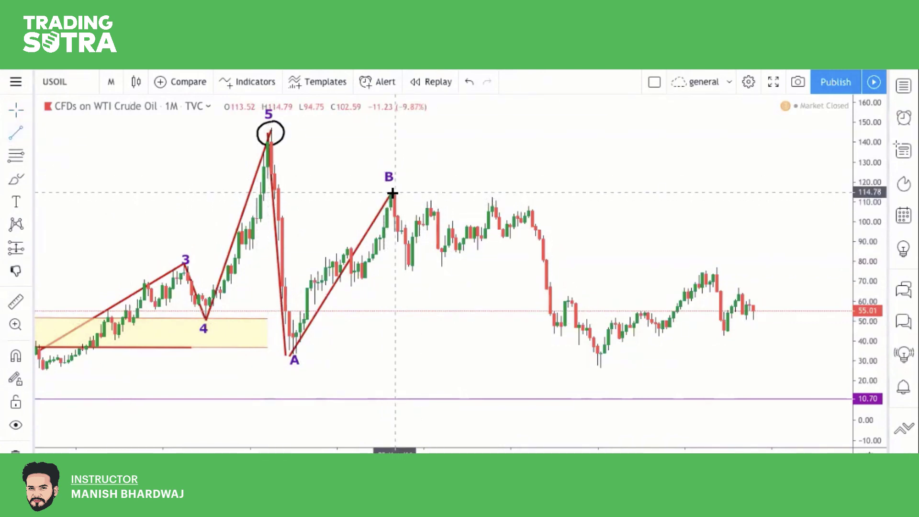
{"action": "left_click", "coordinate": [569, 210]}
{"action": "left_click", "coordinate": [404, 272]}
{"action": "left_click", "coordinate": [556, 221]}
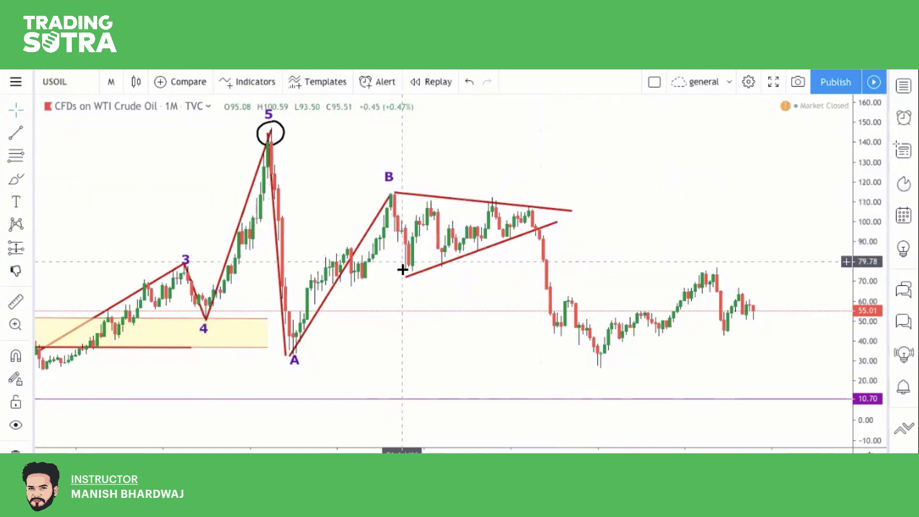
Step: Shift the upper converging trend line slightly down to fit the highs of the consolidation
{"action": "left_click", "coordinate": [422, 197]}
{"action": "left_click_drag", "start_coordinate": [422, 197], "coordinate": [421, 201]}
{"action": "left_click", "coordinate": [427, 194]}
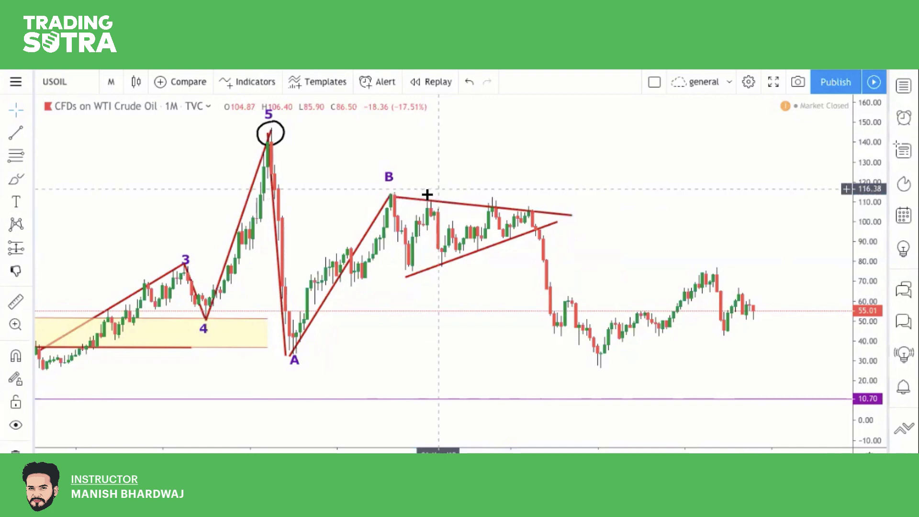
Step: Move the upper trend line's starting point from B to the next swing high, at about 111.10
{"action": "scroll", "coordinate": [389, 321], "scroll_direction": "left", "scroll_amount": 3}
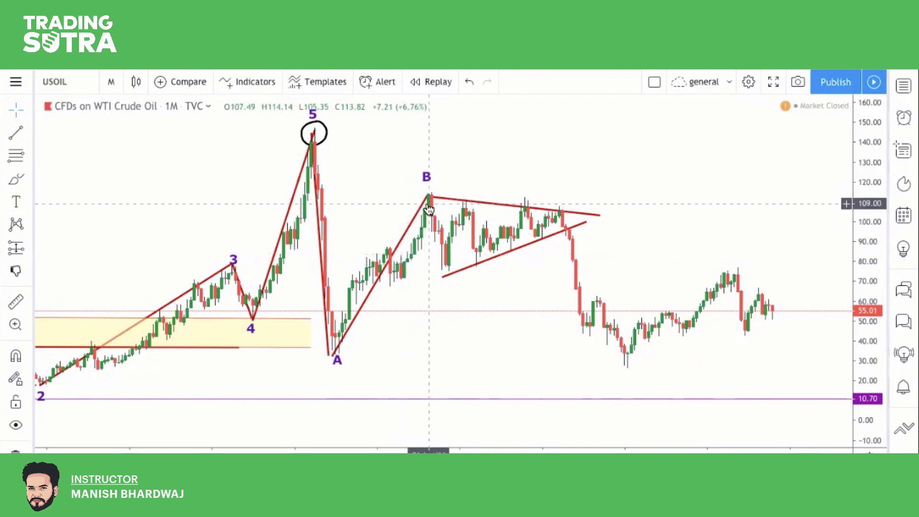
{"action": "left_click_drag", "start_coordinate": [515, 143], "coordinate": [486, 107]}
{"action": "left_click", "coordinate": [403, 169]}
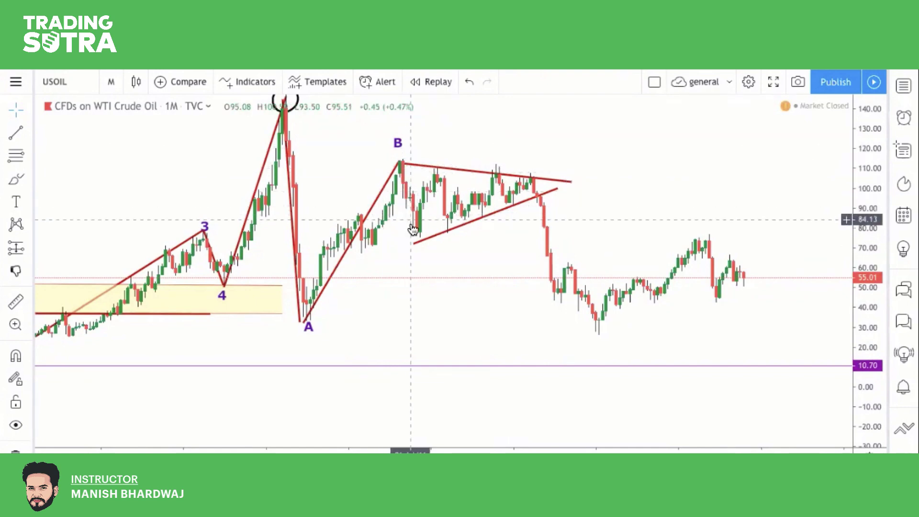
{"action": "left_click_drag", "start_coordinate": [402, 163], "coordinate": [426, 166]}
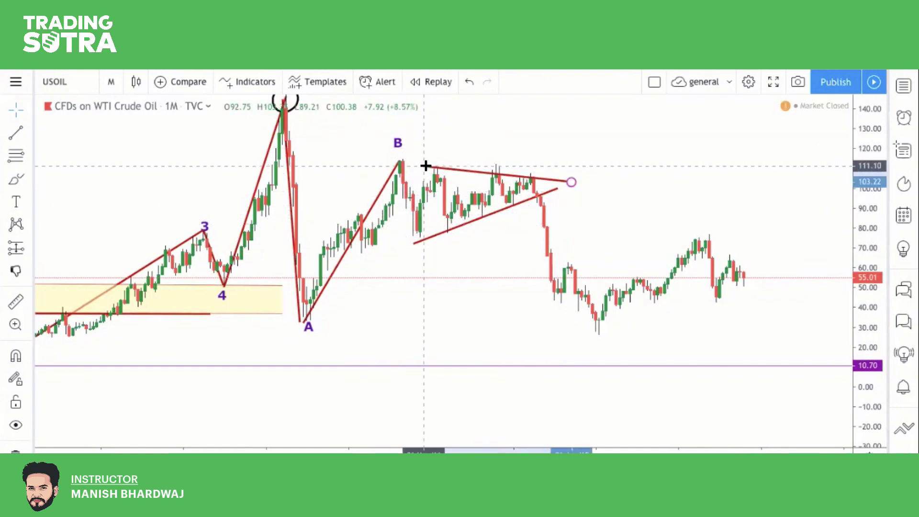
{"action": "left_click", "coordinate": [420, 281]}
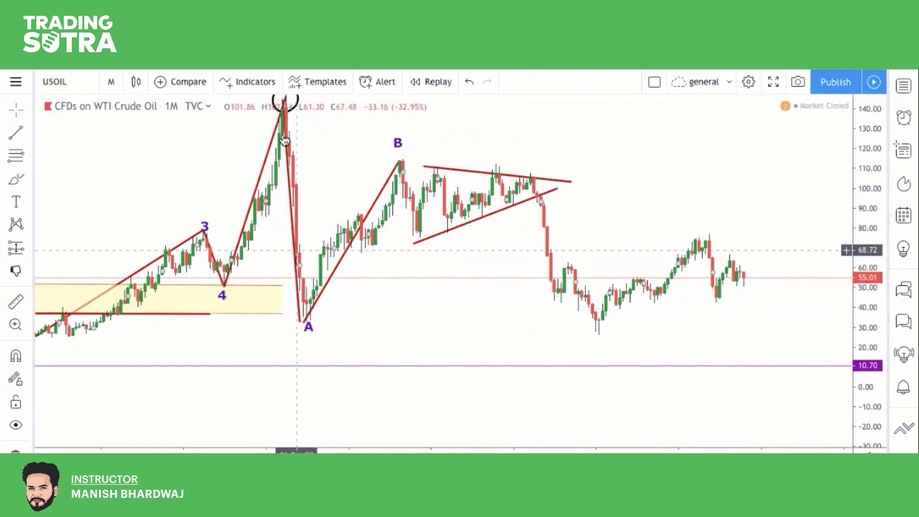
Step: Move the lower trend line's starting point along toward the second swing low after B, and dismiss the advertisement
{"action": "left_click_drag", "start_coordinate": [334, 227], "coordinate": [325, 289]}
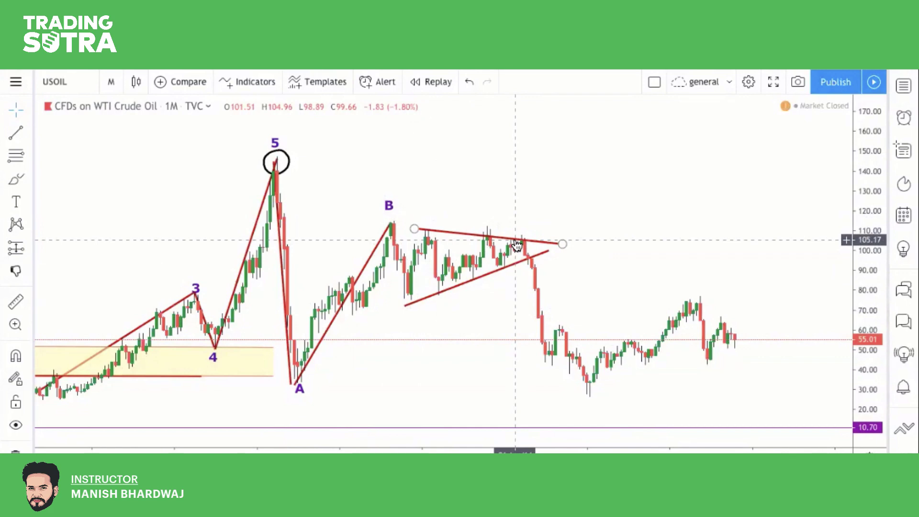
{"action": "left_click_drag", "start_coordinate": [405, 305], "coordinate": [427, 297]}
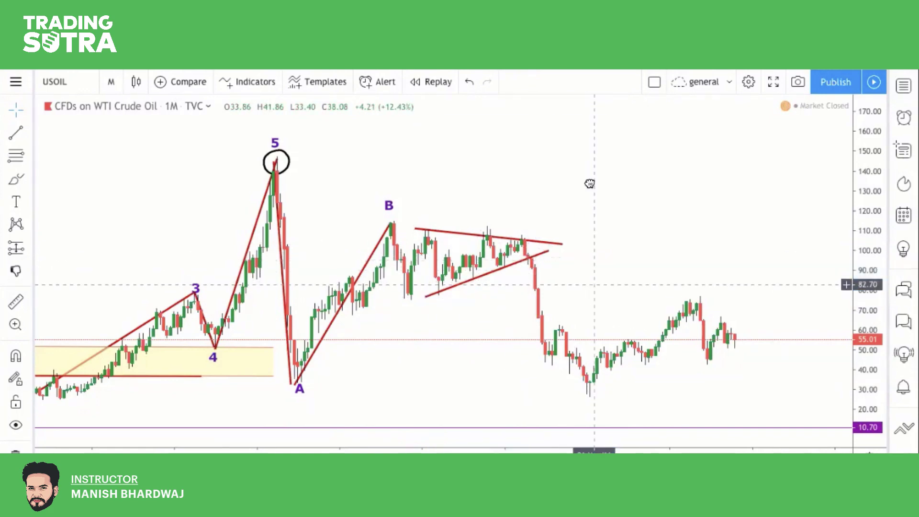
{"action": "left_click_drag", "start_coordinate": [591, 182], "coordinate": [585, 100]}
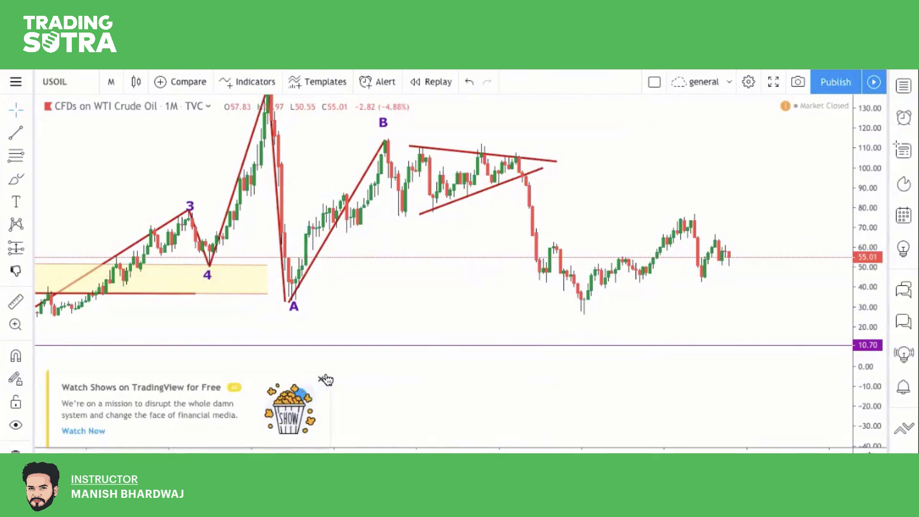
{"action": "left_click", "coordinate": [322, 380]}
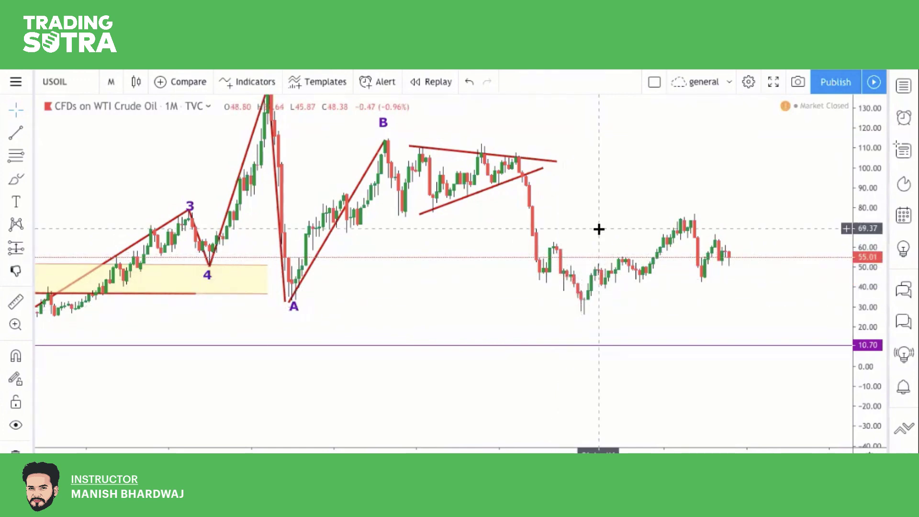
Step: Try a trend line from B at about 114.23 down to about 25.28, beyond the last candle
{"action": "scroll", "coordinate": [598, 229], "scroll_direction": "down", "scroll_amount": 1}
{"action": "left_click_drag", "start_coordinate": [414, 121], "coordinate": [301, 147]}
{"action": "left_click", "coordinate": [22, 135]}
{"action": "left_click", "coordinate": [289, 164]}
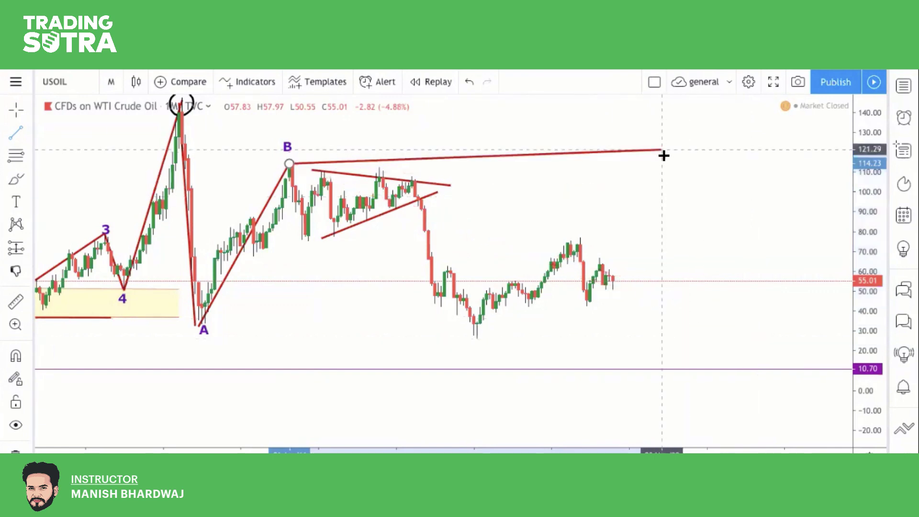
{"action": "left_click", "coordinate": [719, 339]}
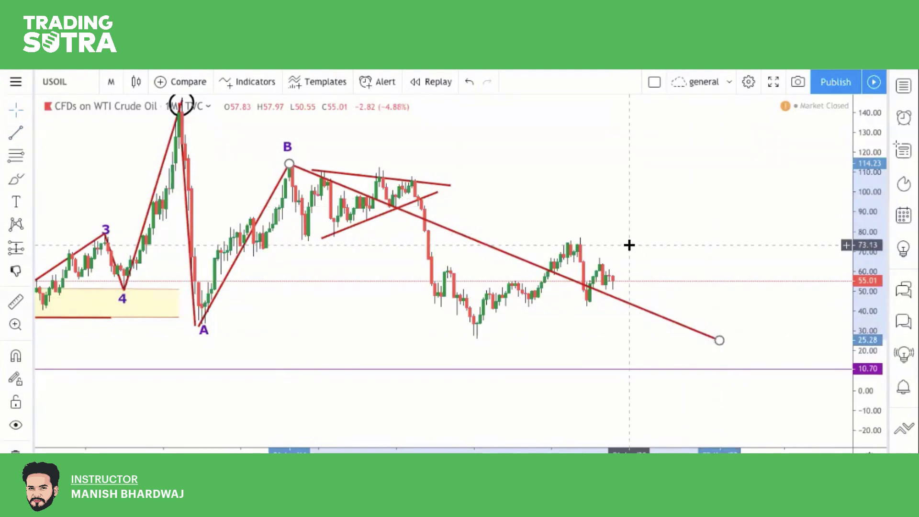
{"action": "left_click", "coordinate": [587, 217]}
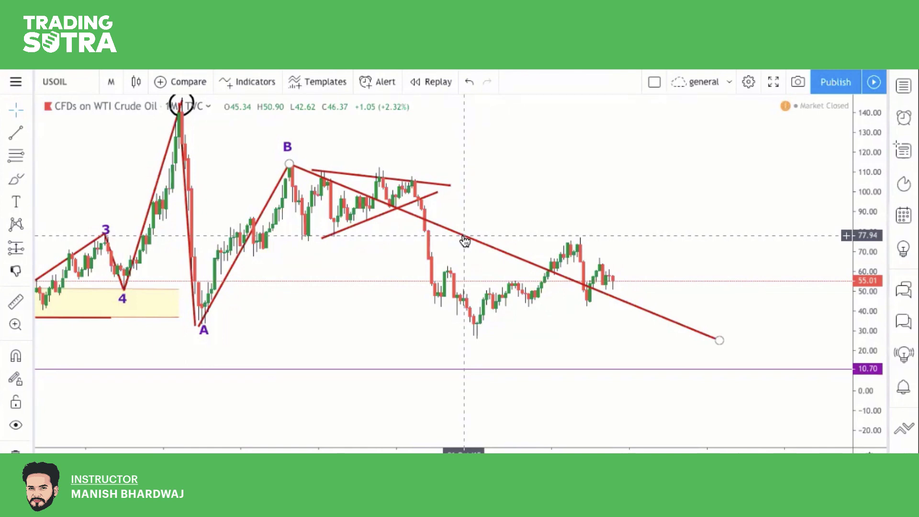
Step: Draw a trend line from B down to the first swing low after it, at about 74.09
{"action": "scroll", "coordinate": [355, 314], "scroll_direction": "left", "scroll_amount": 5}
{"action": "scroll", "coordinate": [355, 314], "scroll_direction": "right", "scroll_amount": 2}
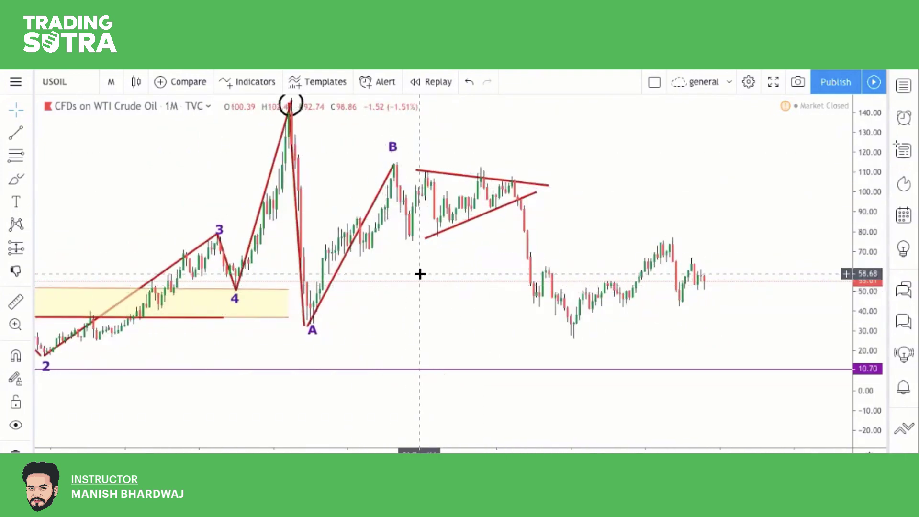
{"action": "left_click", "coordinate": [15, 133]}
{"action": "left_click", "coordinate": [393, 167]}
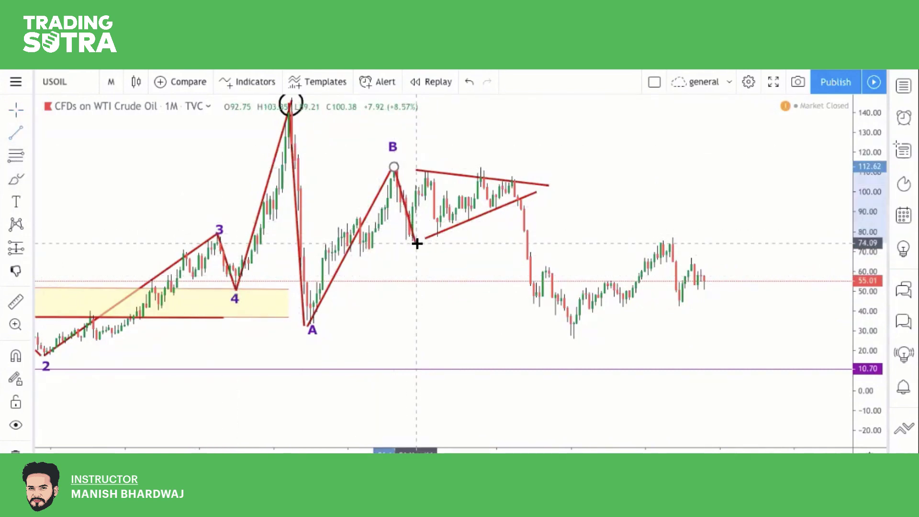
{"action": "left_click", "coordinate": [416, 243]}
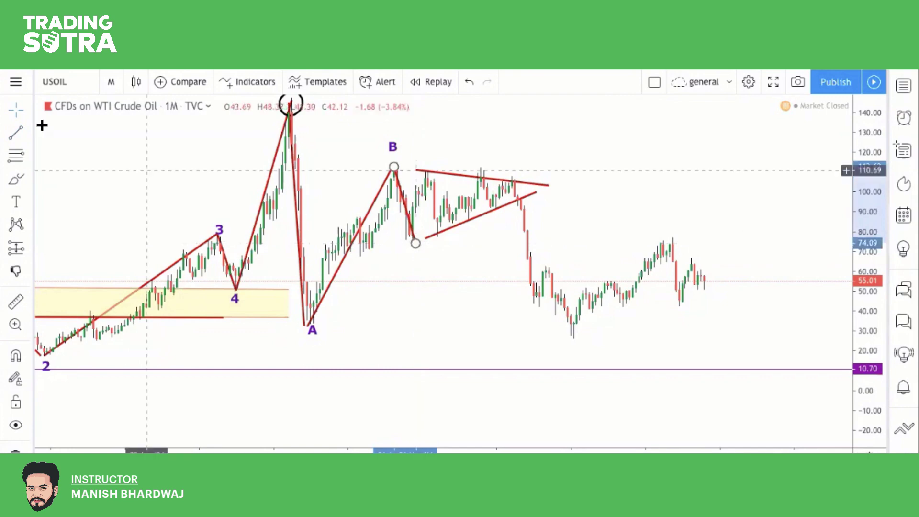
Step: Draw trend lines from that swing low up to about 107.58 at the triangle's apex, and from there down to about 23.77
{"action": "left_click", "coordinate": [416, 244]}
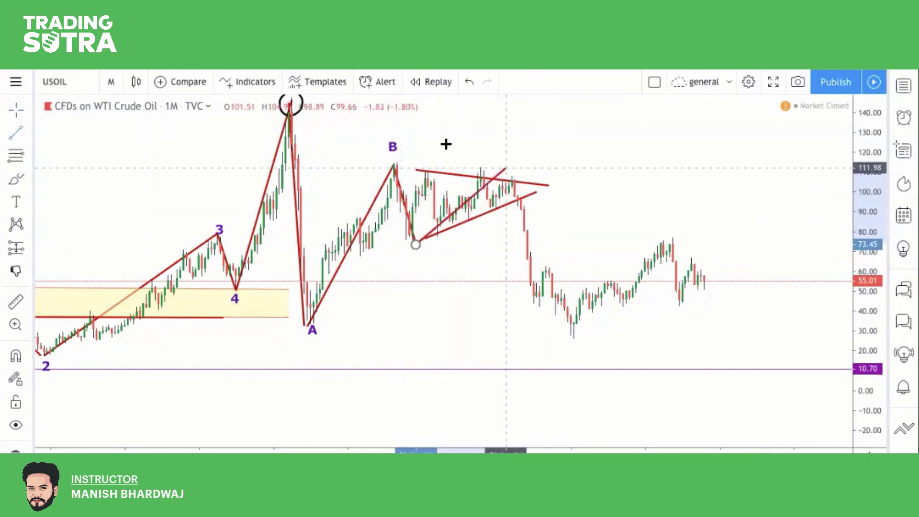
{"action": "left_click", "coordinate": [538, 176]}
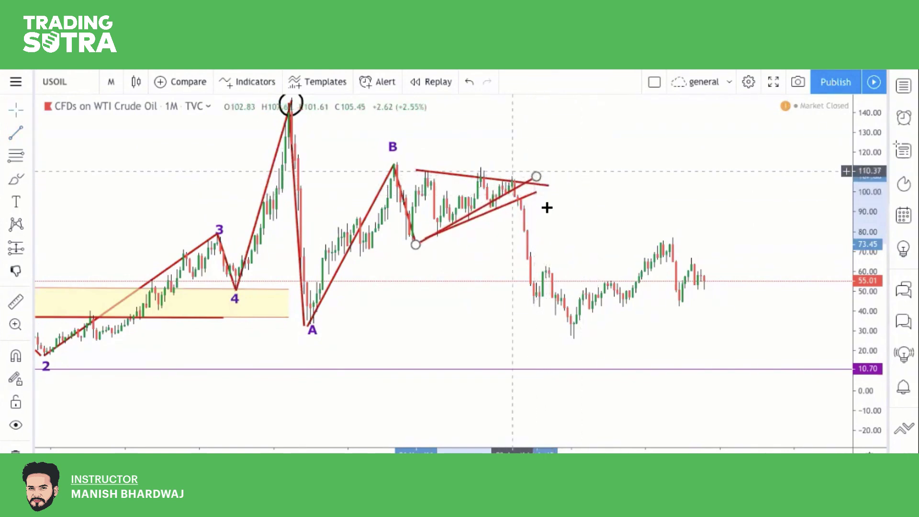
{"action": "left_click_drag", "start_coordinate": [594, 241], "coordinate": [527, 209]}
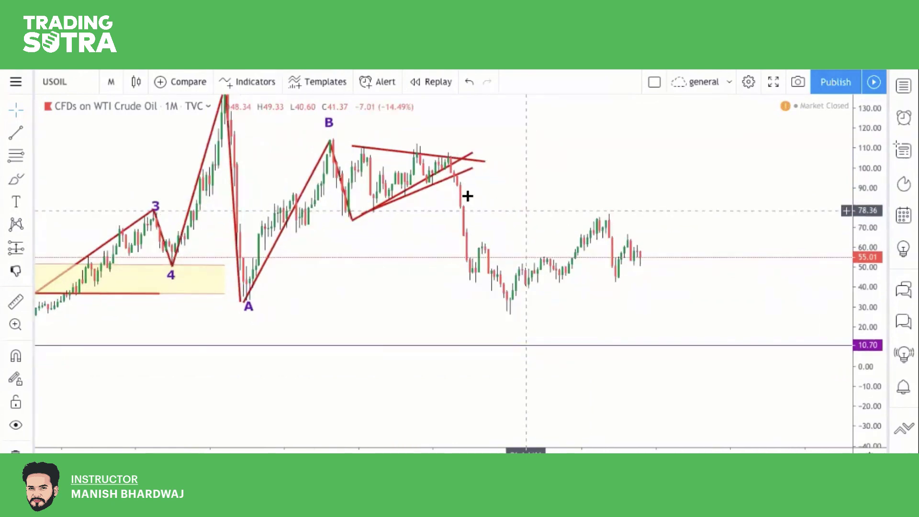
{"action": "left_click", "coordinate": [15, 131]}
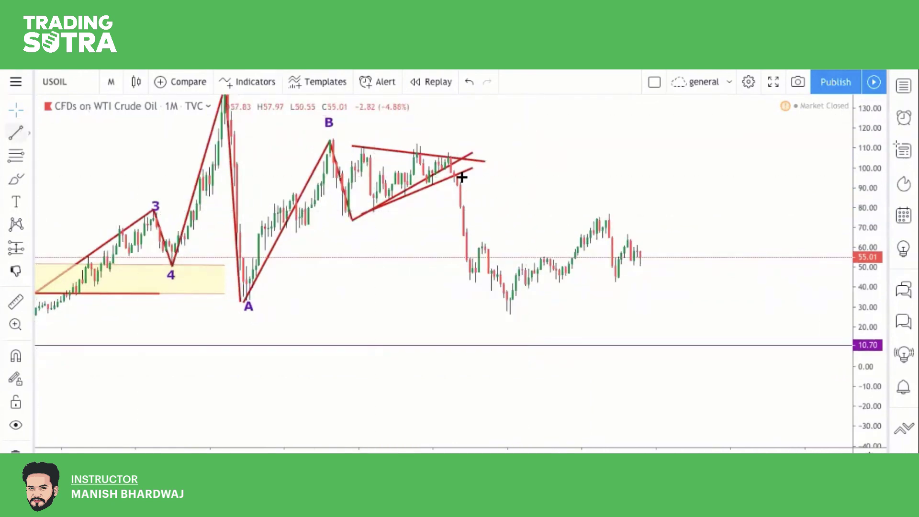
{"action": "left_click", "coordinate": [470, 152]}
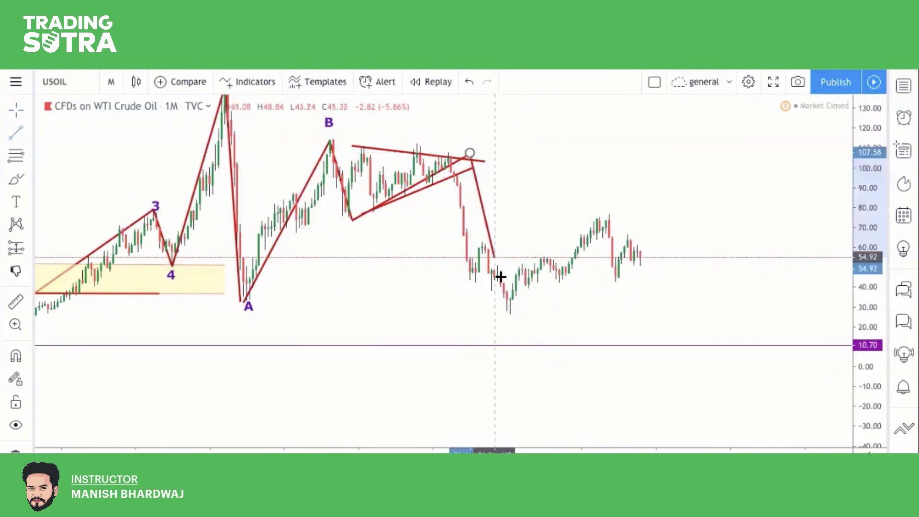
{"action": "left_click", "coordinate": [512, 319]}
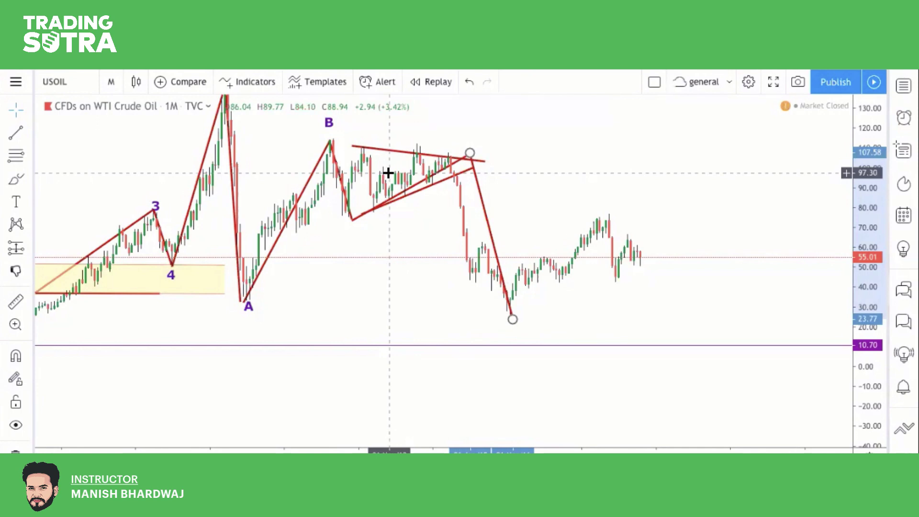
{"action": "scroll", "coordinate": [388, 173], "scroll_direction": "up", "scroll_amount": 1}
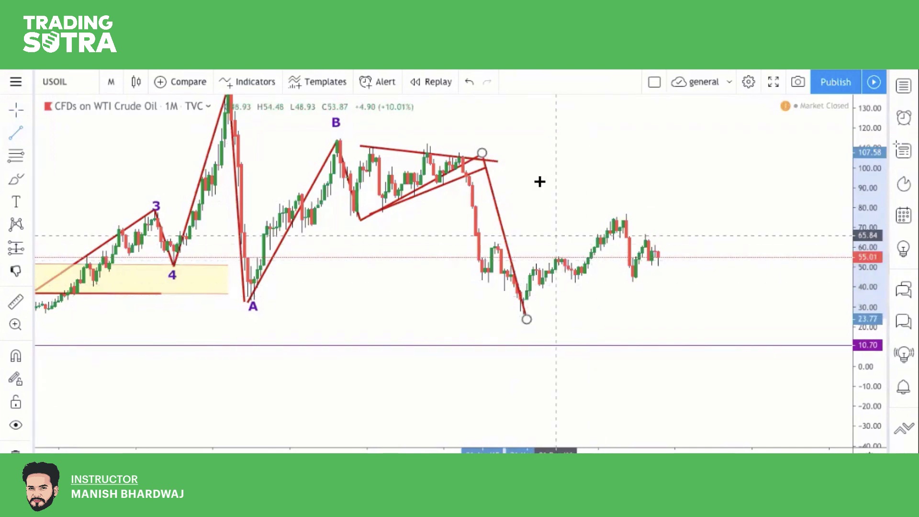
Step: Draw a thin horizontal parallel channel from wave 1's low after B at about 74.85 up to about 78, reaching across to wave 3
{"action": "left_click_drag", "start_coordinate": [539, 180], "coordinate": [775, 187]}
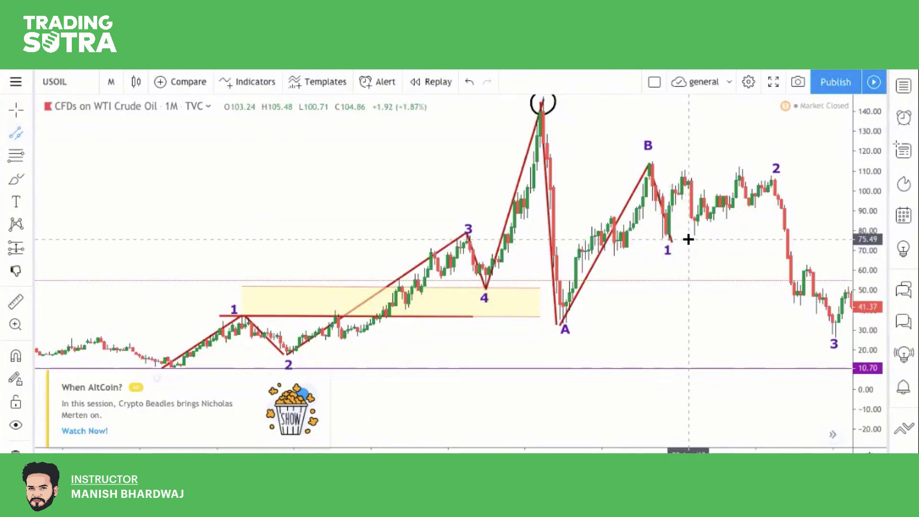
{"action": "left_click", "coordinate": [654, 241]}
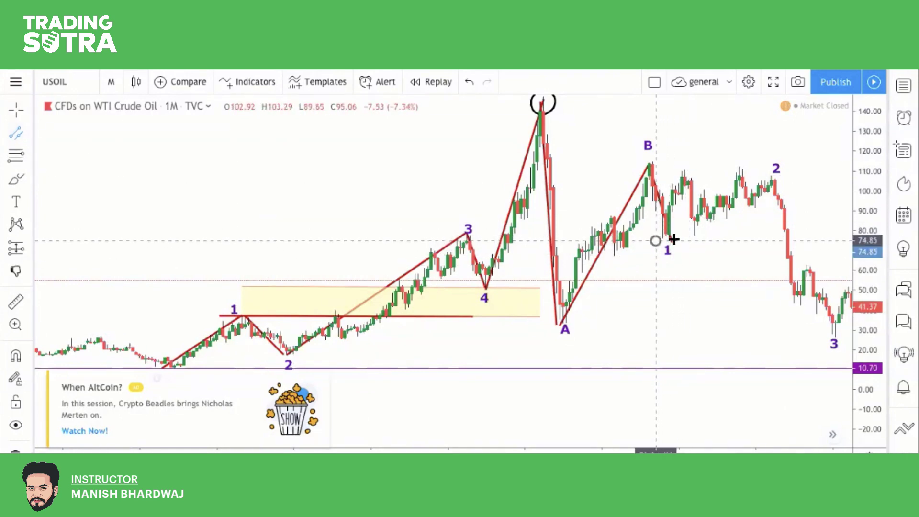
{"action": "left_click", "coordinate": [841, 241]}
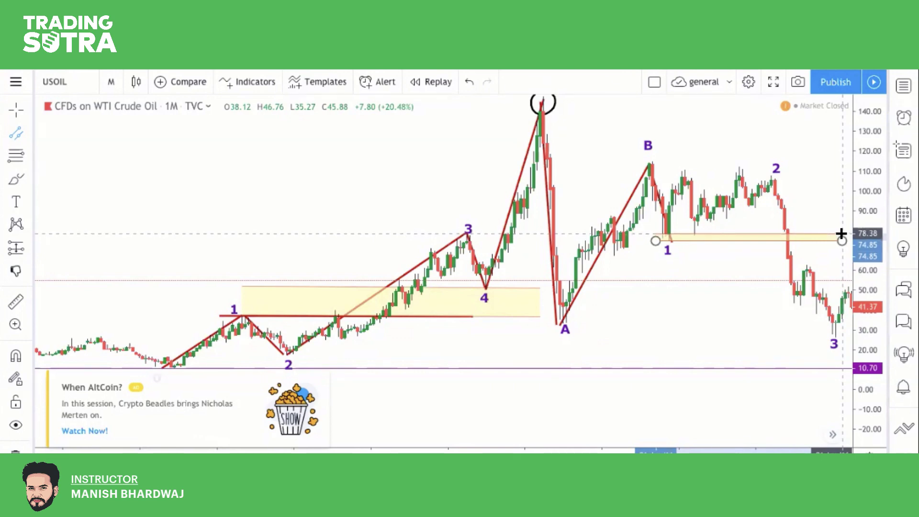
{"action": "left_click", "coordinate": [838, 228]}
{"action": "left_click", "coordinate": [661, 406]}
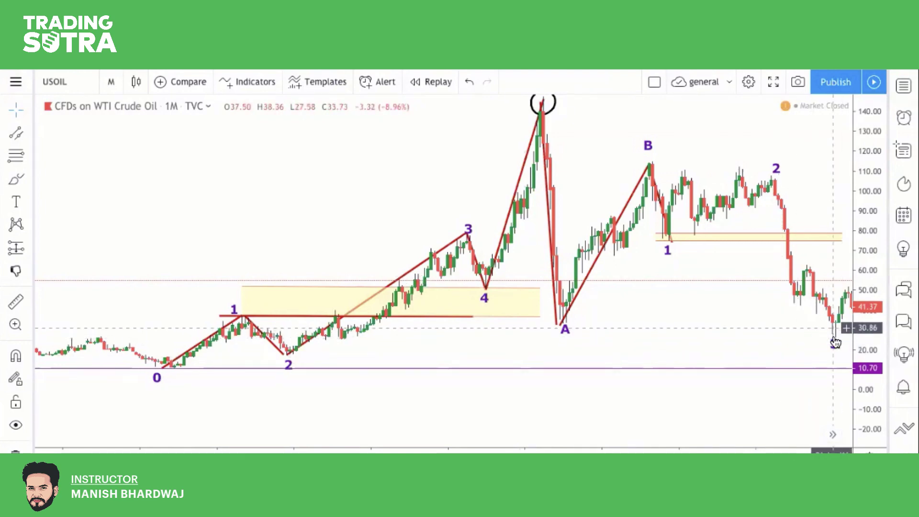
Step: Extend the far end of the channel at wave 1's low horizontally beyond the last candle
{"action": "left_click_drag", "start_coordinate": [790, 354], "coordinate": [716, 375]}
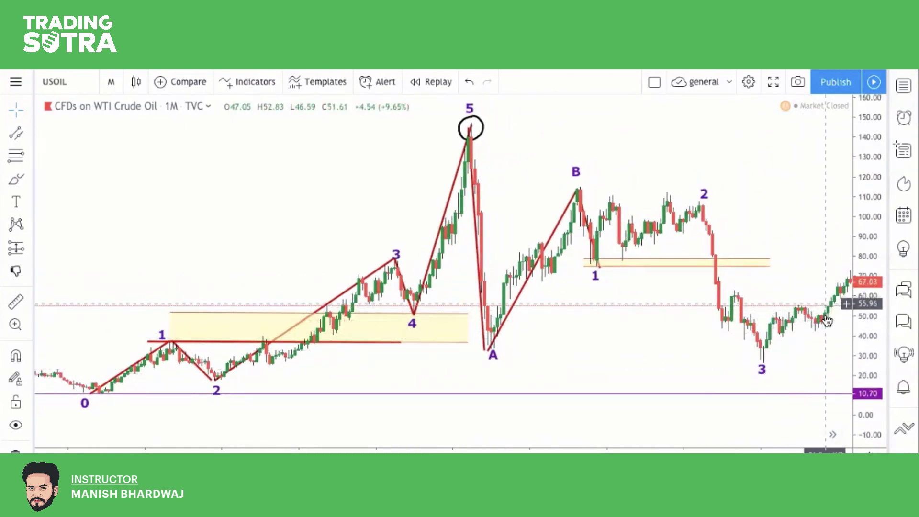
{"action": "left_click_drag", "start_coordinate": [783, 303], "coordinate": [645, 334]}
{"action": "left_click", "coordinate": [632, 296]}
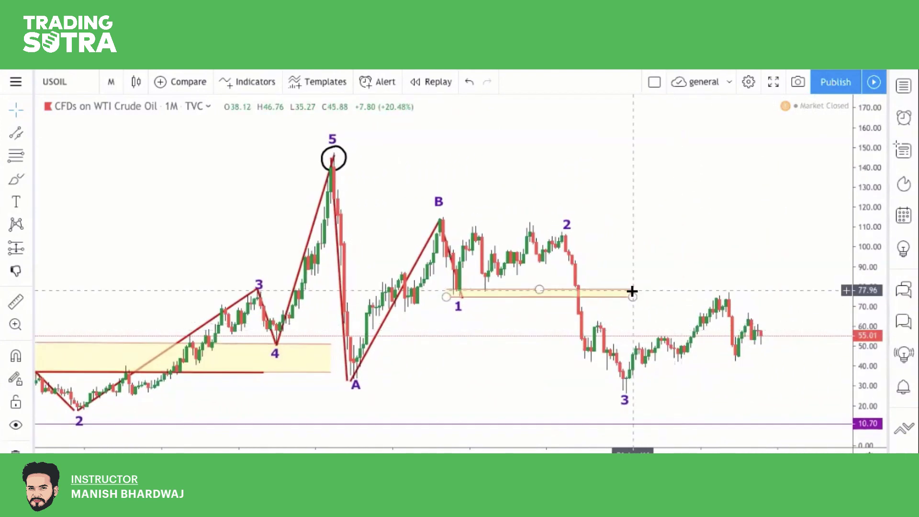
{"action": "left_click_drag", "start_coordinate": [631, 296], "coordinate": [829, 295]}
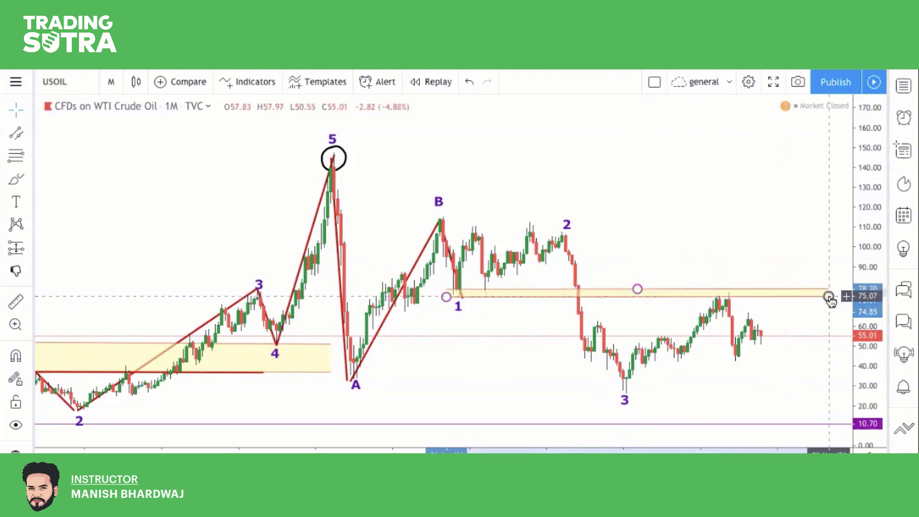
Step: Copy the existing label 4 and place the copy above the swing high that touches the extended channel, at about 83.50
{"action": "left_click_drag", "start_coordinate": [757, 263], "coordinate": [665, 235]}
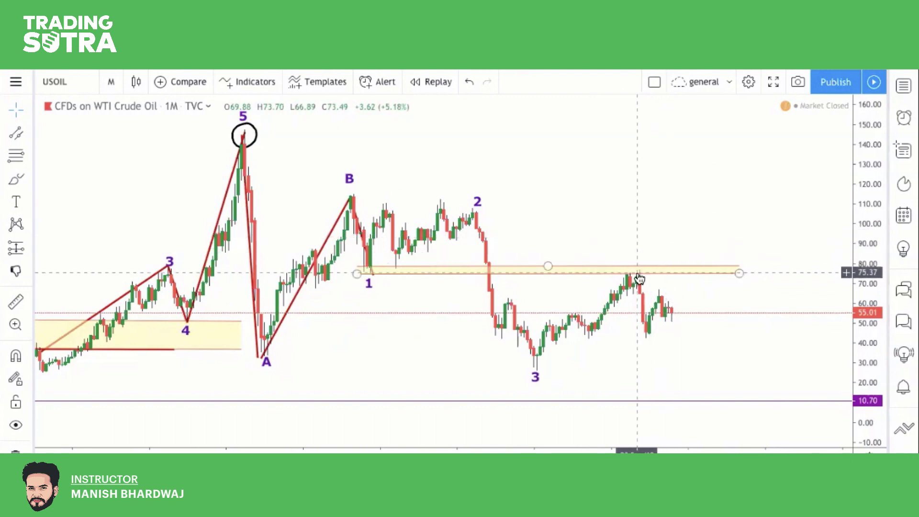
{"action": "left_click_drag", "start_coordinate": [868, 333], "coordinate": [868, 234]}
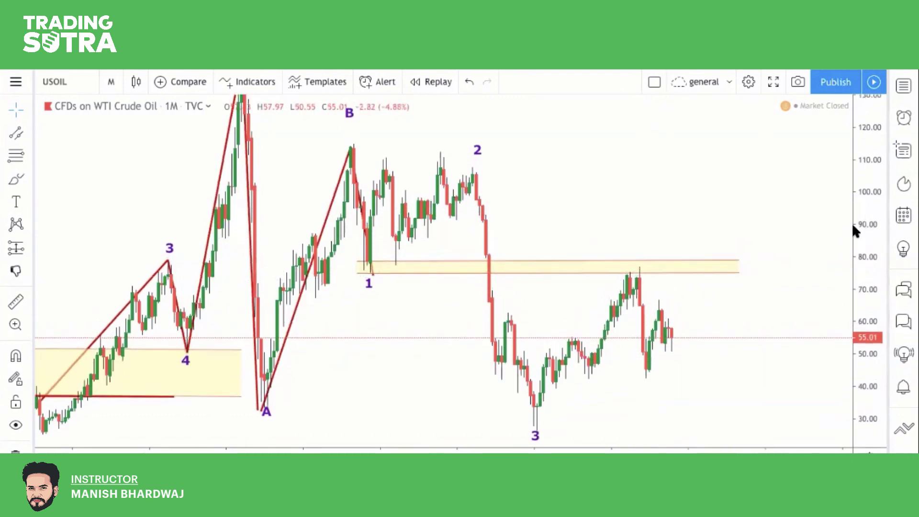
{"action": "left_click_drag", "start_coordinate": [779, 297], "coordinate": [771, 228]}
{"action": "scroll", "coordinate": [708, 274], "scroll_direction": "up", "scroll_amount": 3}
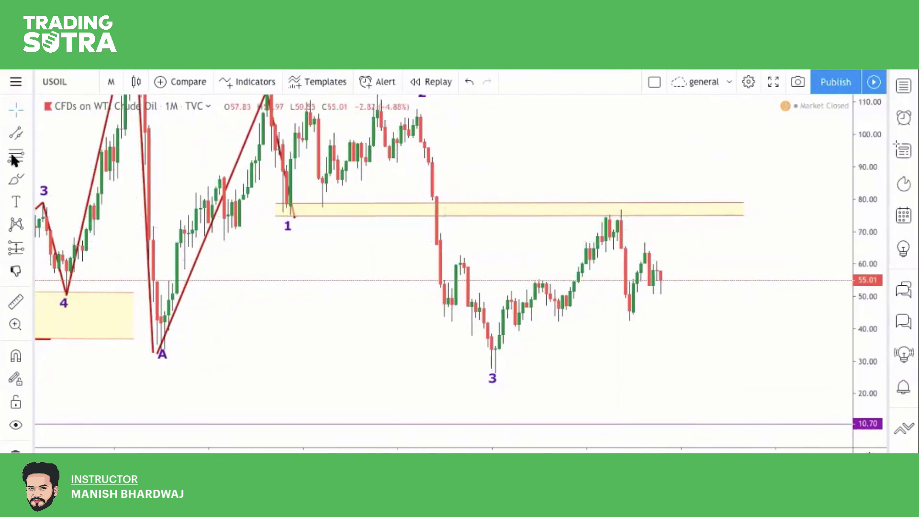
{"action": "left_click", "coordinate": [69, 303]}
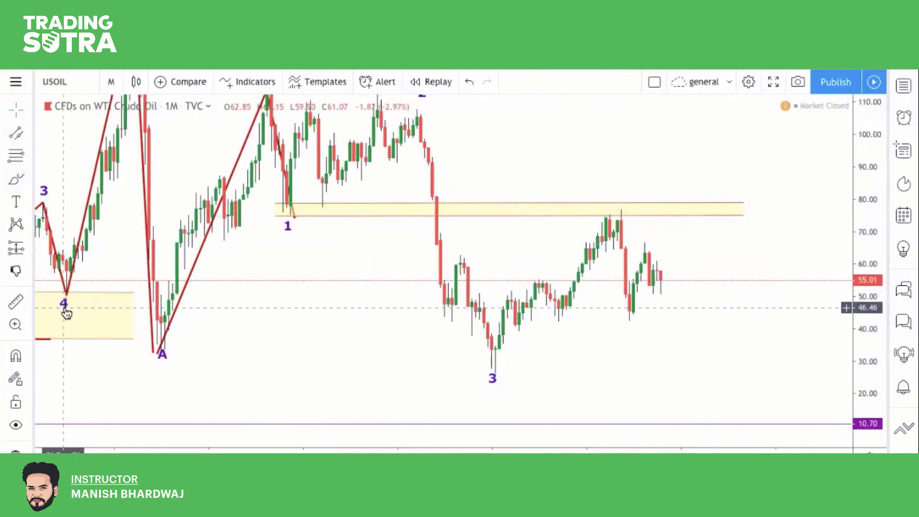
{"action": "left_click_drag", "start_coordinate": [66, 308], "coordinate": [621, 196]}
{"action": "left_click_drag", "start_coordinate": [879, 139], "coordinate": [878, 263]}
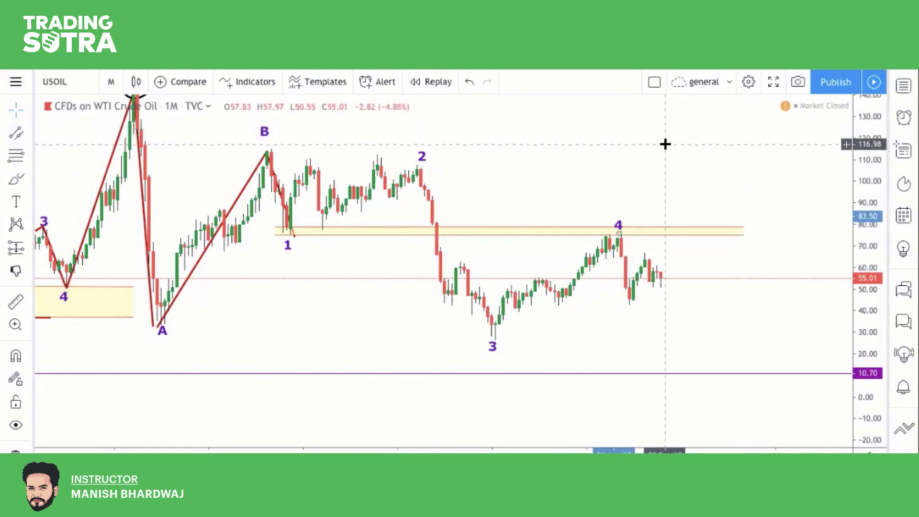
Step: Draw a projected trend line from the new wave 4 at about 75.04 down to about 26.25, beyond the last candle
{"action": "scroll", "coordinate": [538, 277], "scroll_direction": "down", "scroll_amount": 2}
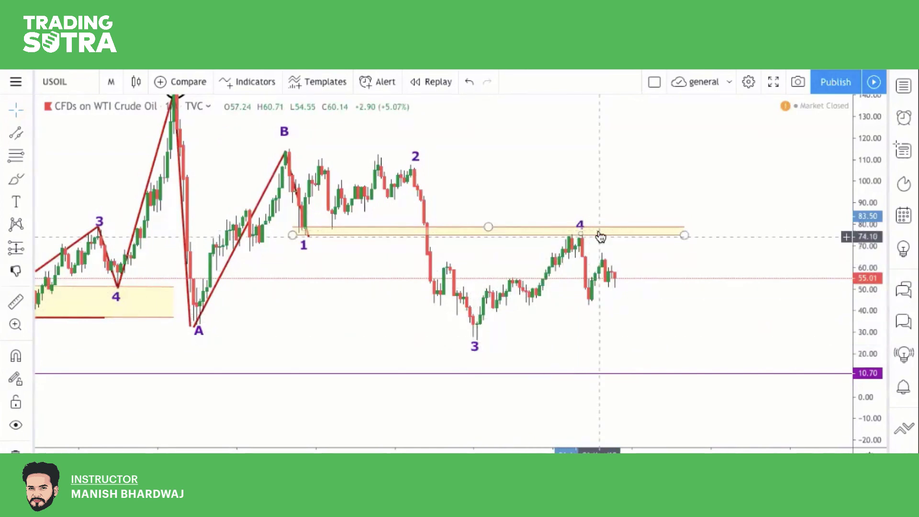
{"action": "left_click_drag", "start_coordinate": [714, 324], "coordinate": [670, 308]}
{"action": "scroll", "coordinate": [670, 309], "scroll_direction": "down", "scroll_amount": 2}
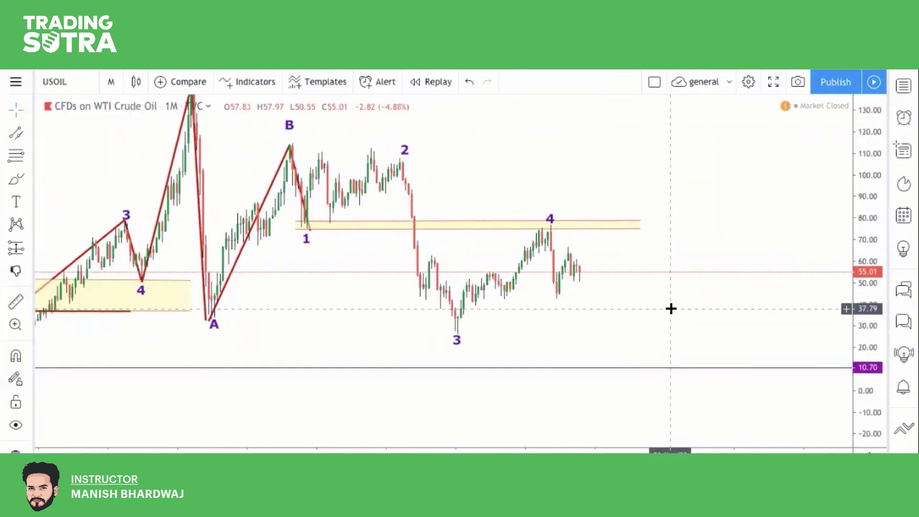
{"action": "scroll", "coordinate": [670, 308], "scroll_direction": "up", "scroll_amount": 2}
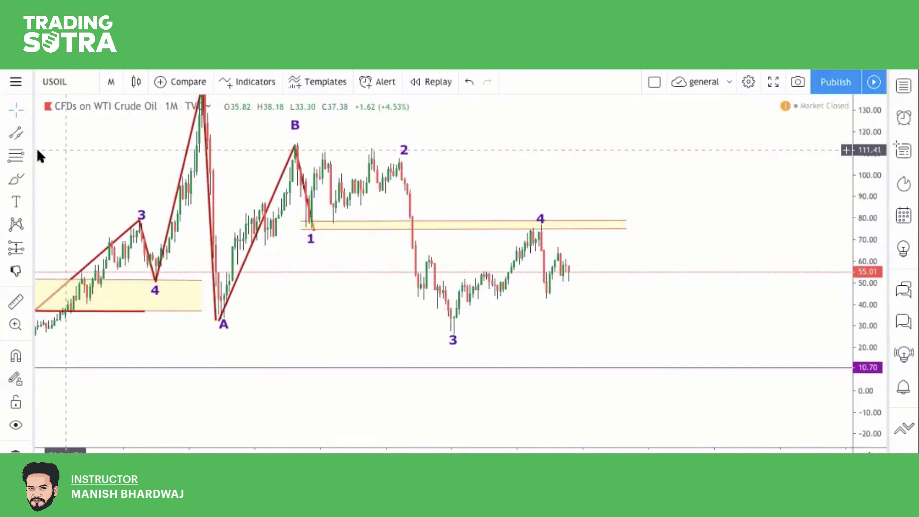
{"action": "left_click", "coordinate": [28, 134]}
{"action": "left_click", "coordinate": [47, 133]}
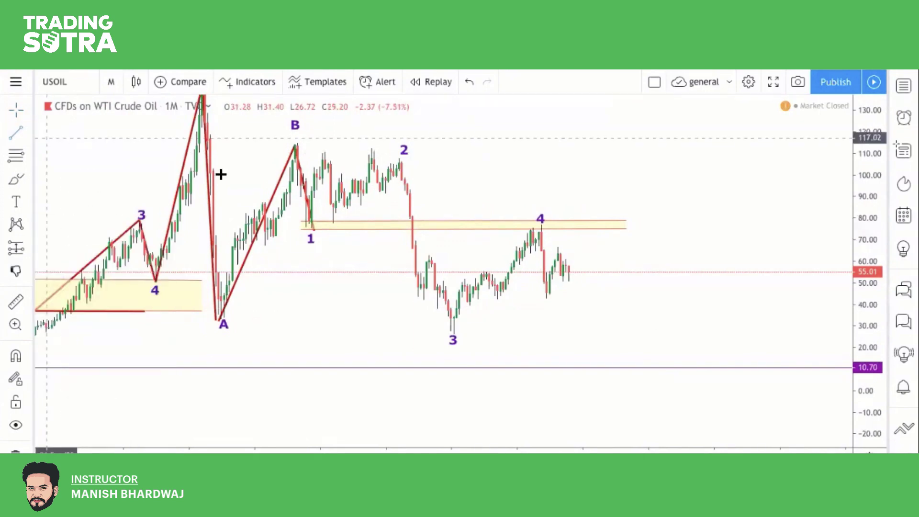
{"action": "left_click", "coordinate": [541, 228]}
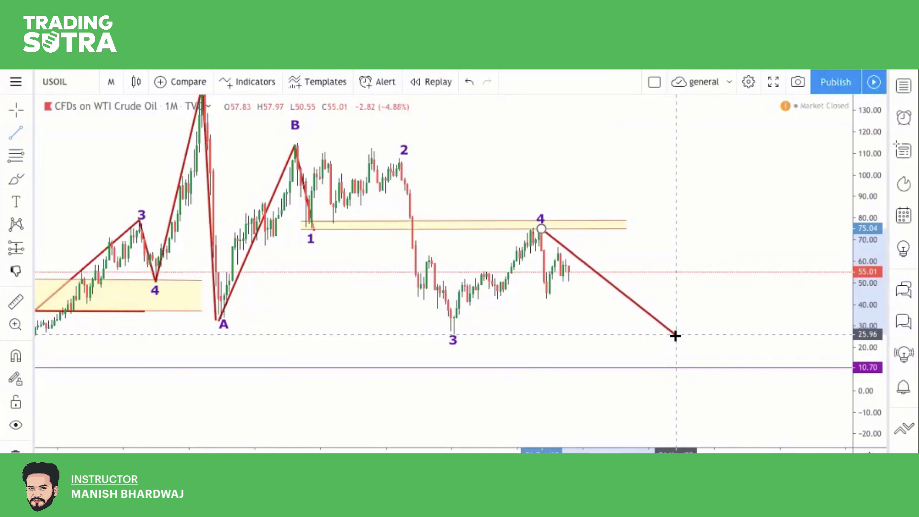
{"action": "left_click", "coordinate": [675, 334]}
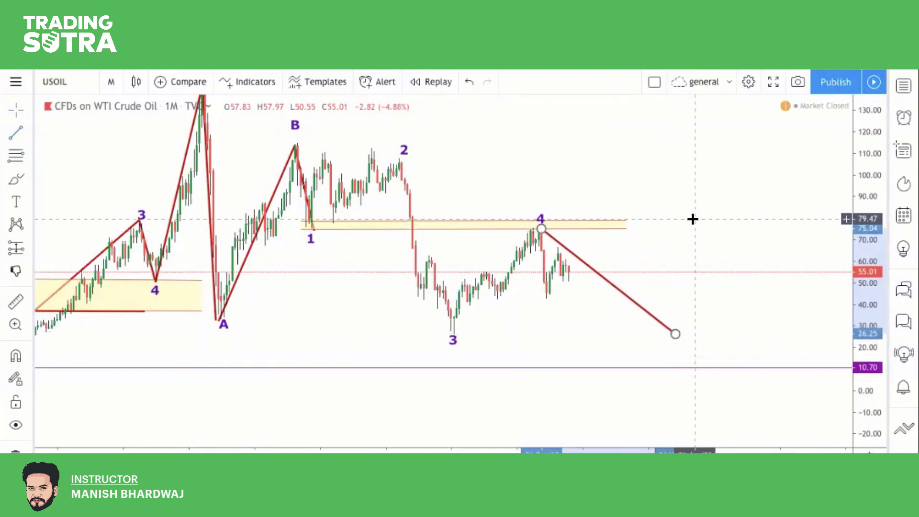
Step: Move the new label 4 slightly up to about 85.84, clear of the channel and the trend line
{"action": "scroll", "coordinate": [667, 328], "scroll_direction": "down", "scroll_amount": 2}
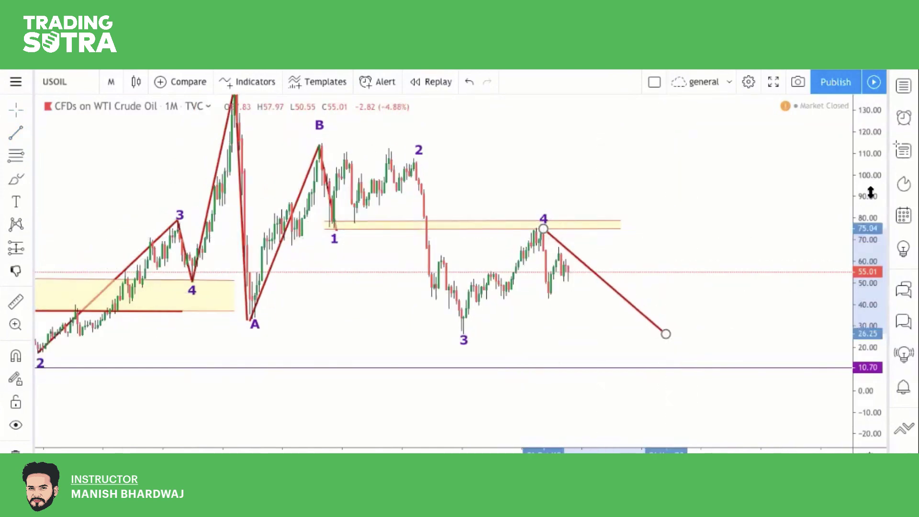
{"action": "left_click_drag", "start_coordinate": [870, 196], "coordinate": [870, 220]}
{"action": "left_click_drag", "start_coordinate": [700, 222], "coordinate": [692, 196]}
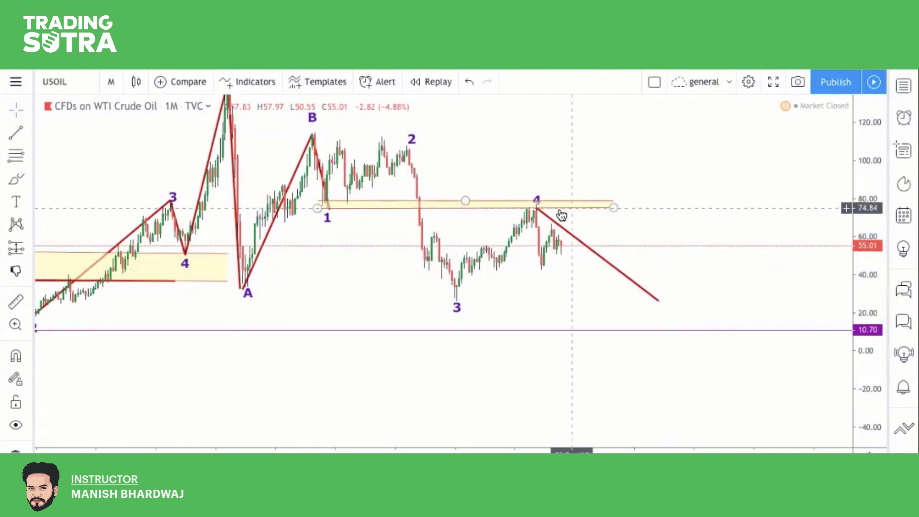
{"action": "left_click", "coordinate": [538, 201]}
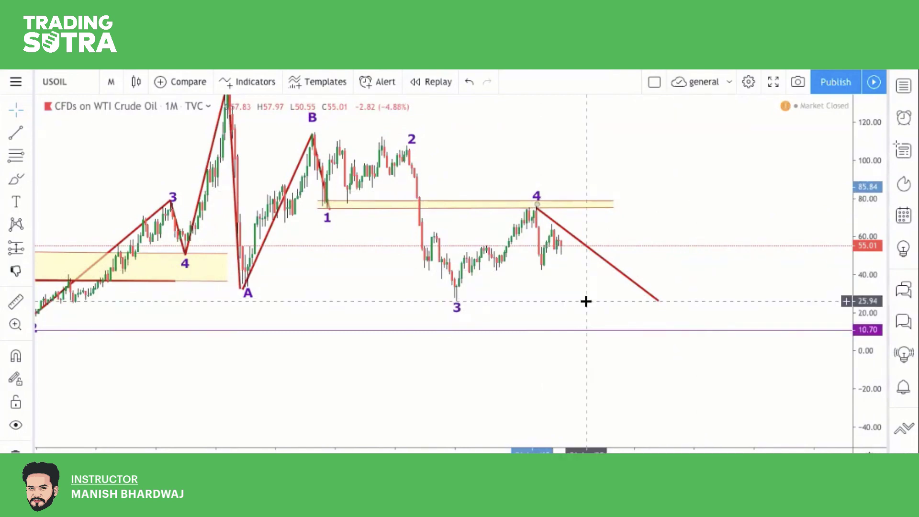
{"action": "scroll", "coordinate": [586, 301], "scroll_direction": "down", "scroll_amount": 3}
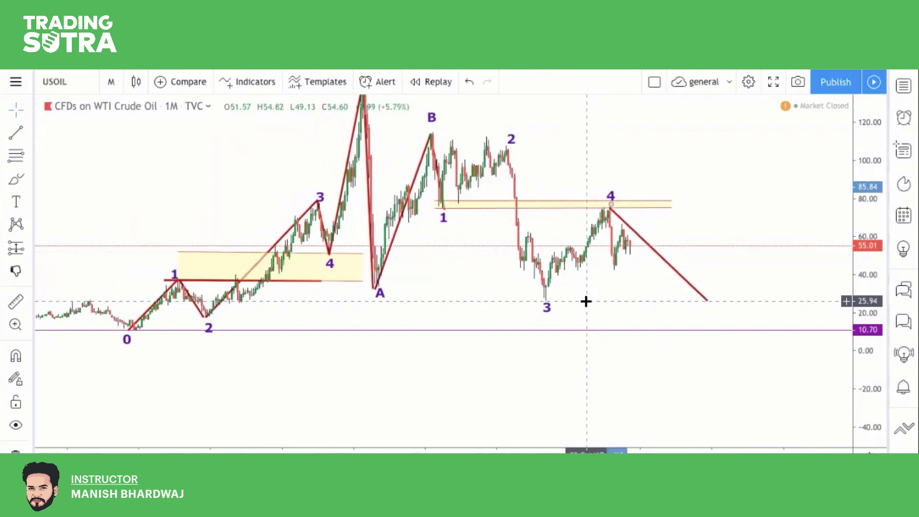
Step: Add the text label 5 just below the projected trend line's far end and lower that end to about 23.28
{"action": "scroll", "coordinate": [586, 301], "scroll_direction": "up", "scroll_amount": 1}
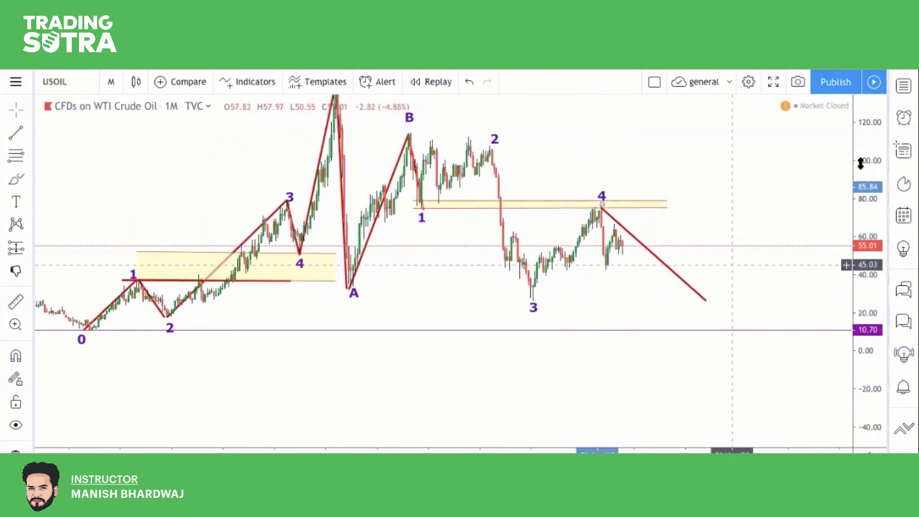
{"action": "left_click_drag", "start_coordinate": [862, 242], "coordinate": [862, 262]}
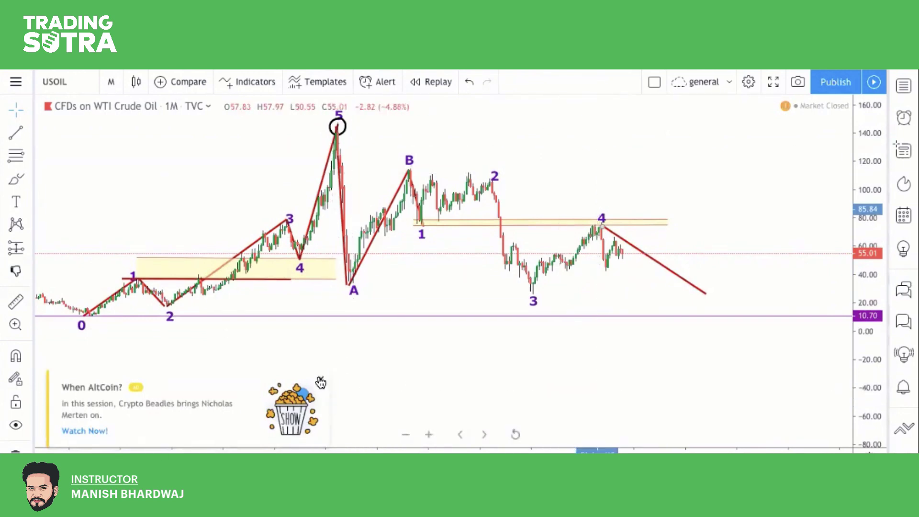
{"action": "left_click", "coordinate": [320, 381]}
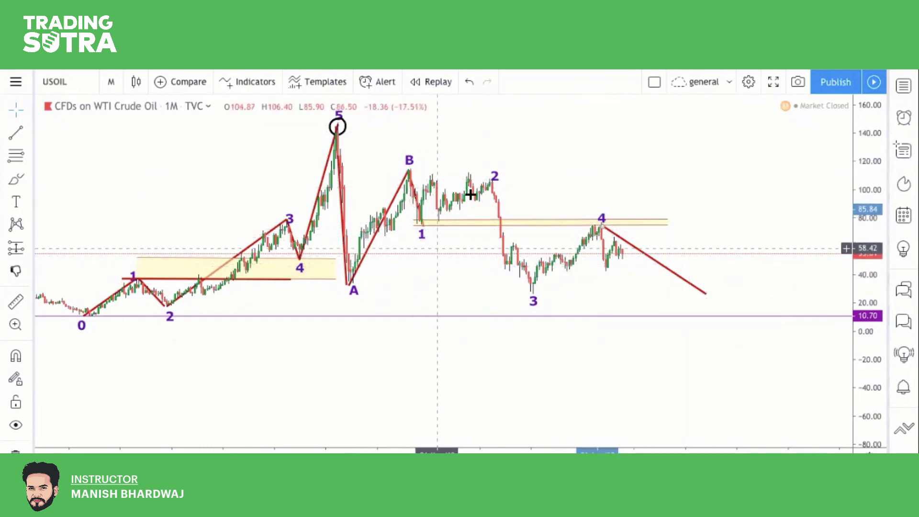
{"action": "left_click", "coordinate": [704, 295]}
{"action": "left_click_drag", "start_coordinate": [705, 294], "coordinate": [707, 294]}
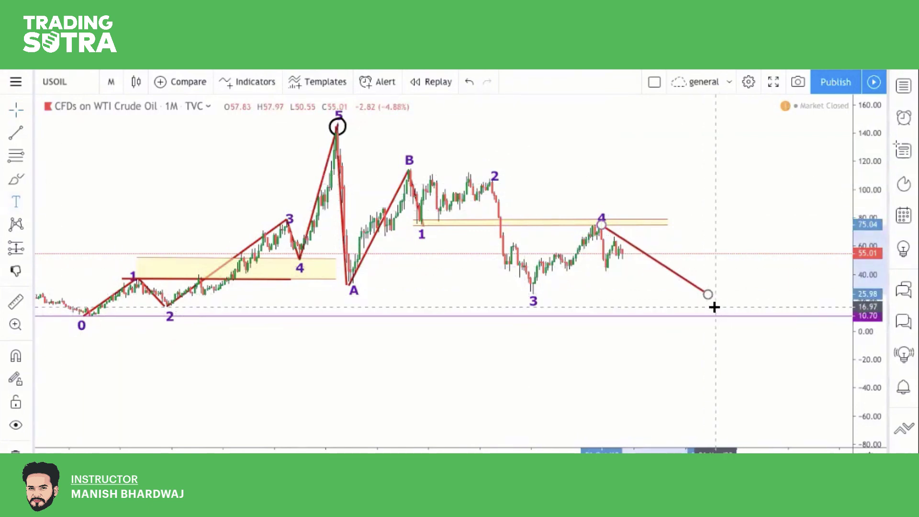
{"action": "left_click", "coordinate": [732, 319]}
{"action": "type", "text": "5"}
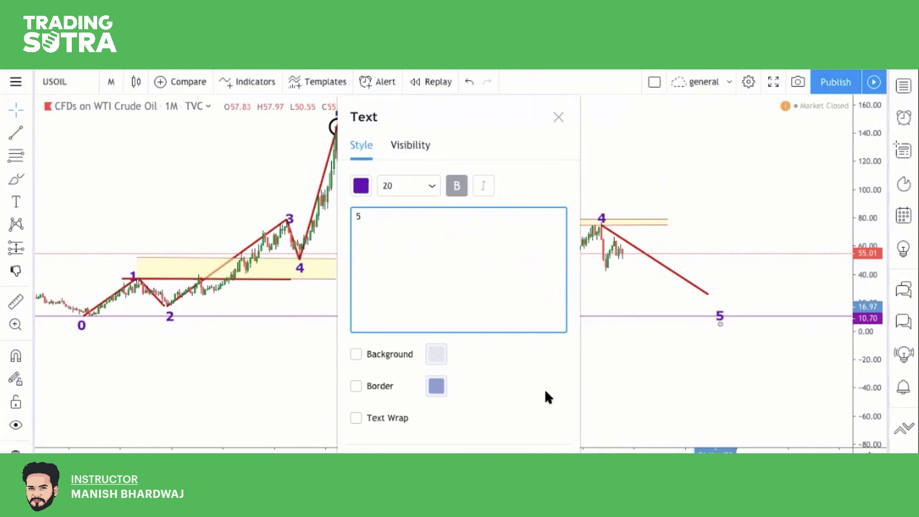
{"action": "left_click", "coordinate": [712, 309]}
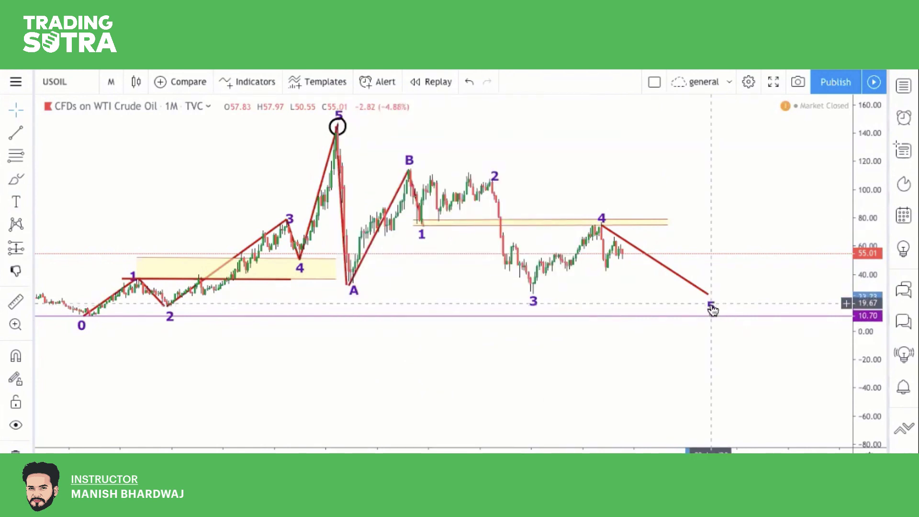
{"action": "left_click", "coordinate": [707, 297]}
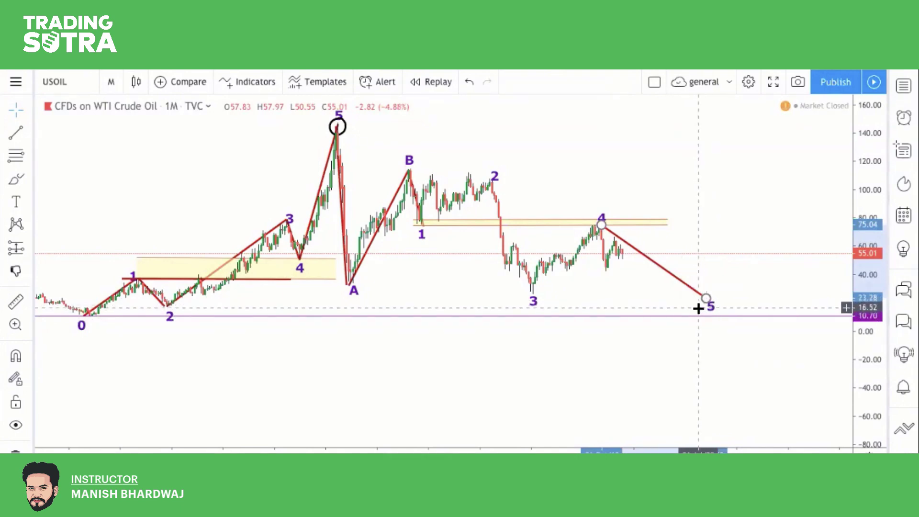
Step: Examine the projected fall from wave 4 to wave 5 against the earlier 0 to 5, A and B wave labels
{"action": "scroll", "coordinate": [709, 329], "scroll_direction": "down", "scroll_amount": 2}
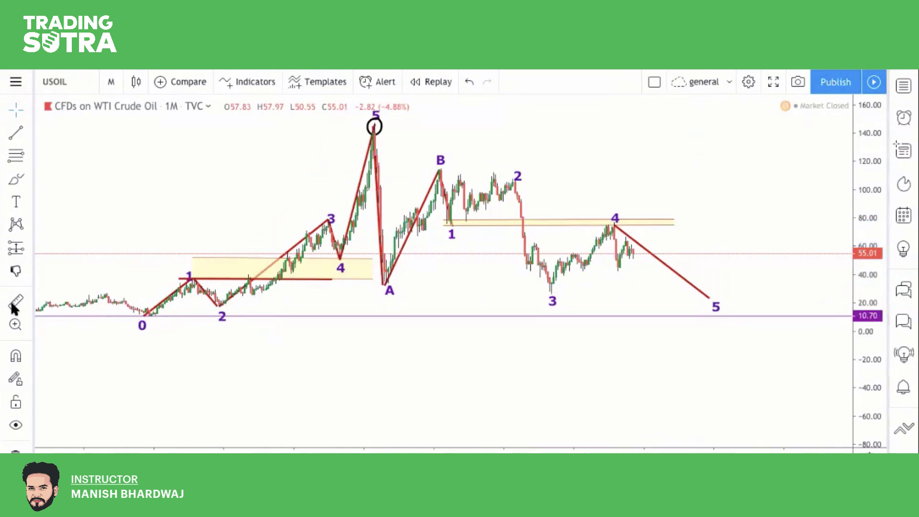
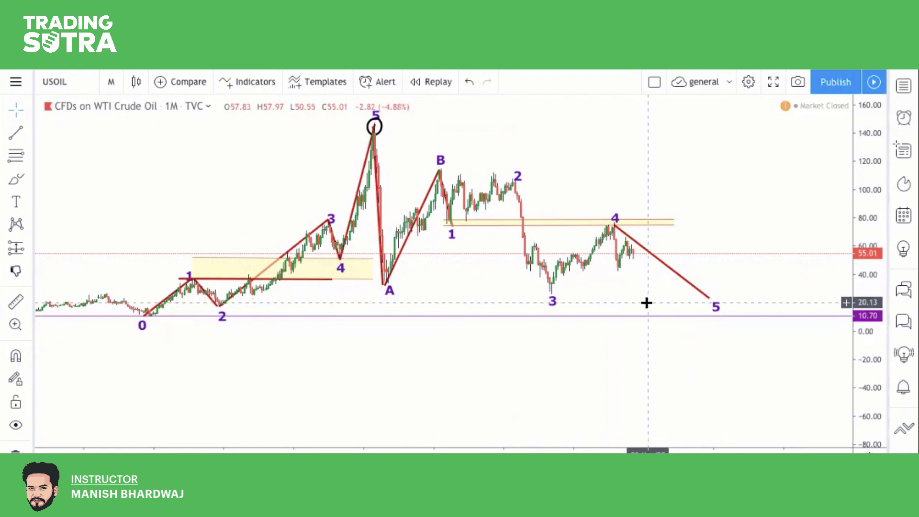
{"action": "scroll", "coordinate": [625, 303], "scroll_direction": "up", "scroll_amount": 5}
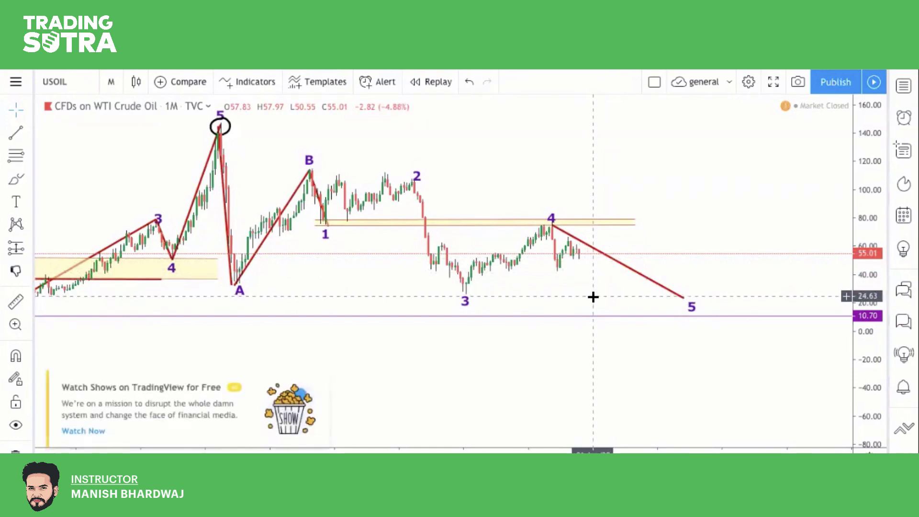
{"action": "left_click", "coordinate": [319, 381]}
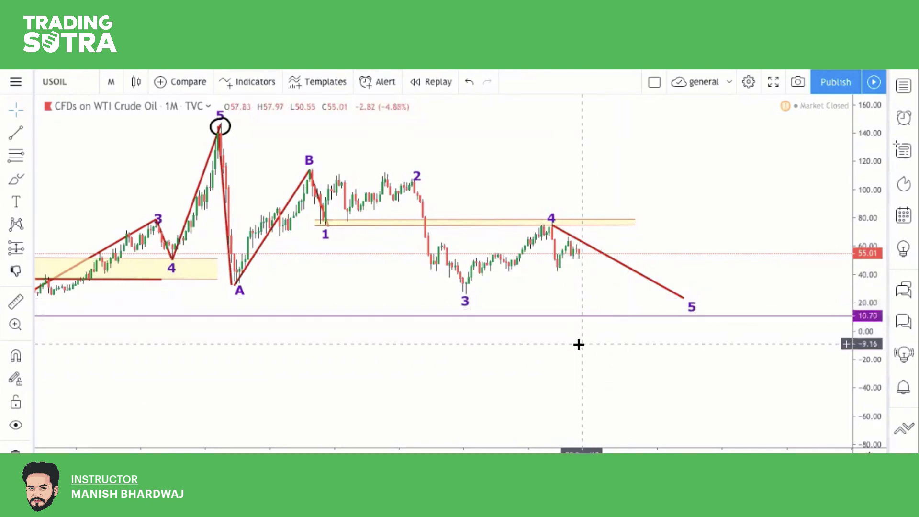
{"action": "scroll", "coordinate": [188, 275], "scroll_direction": "down", "scroll_amount": 3}
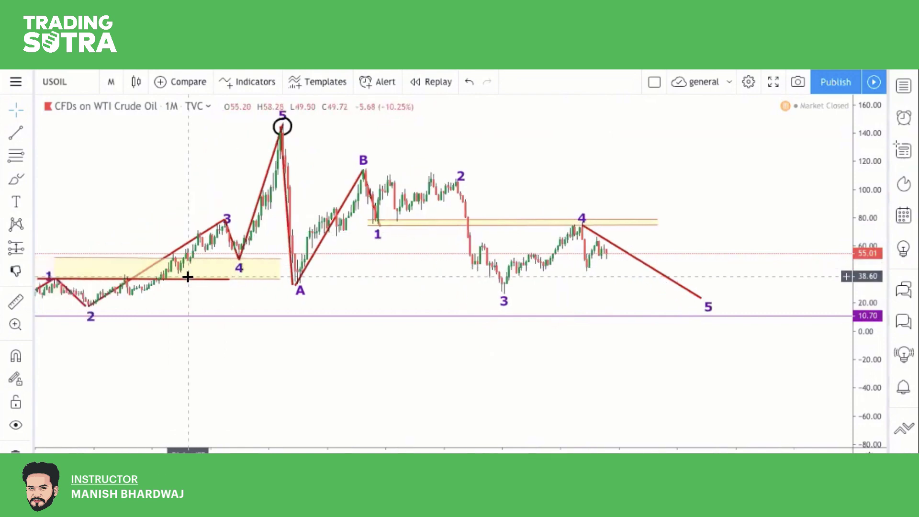
{"action": "scroll", "coordinate": [316, 268], "scroll_direction": "up", "scroll_amount": 1}
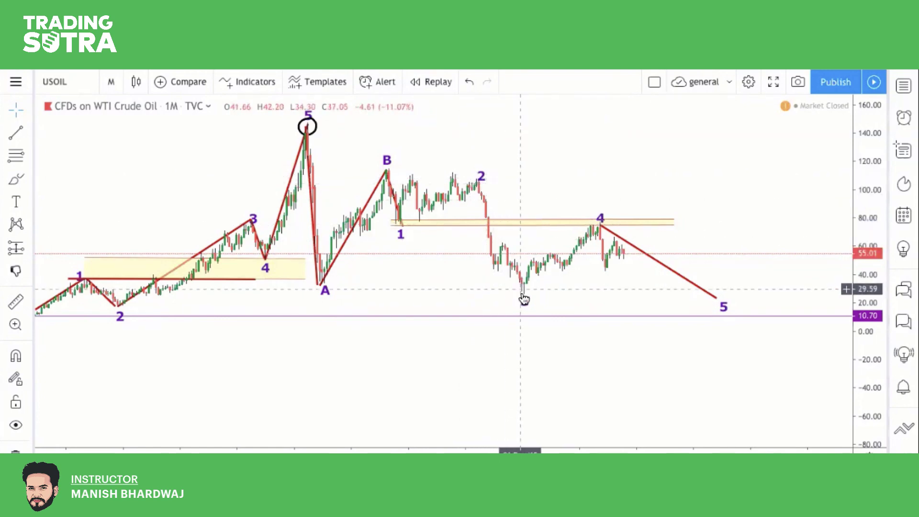
{"action": "left_click", "coordinate": [524, 300]}
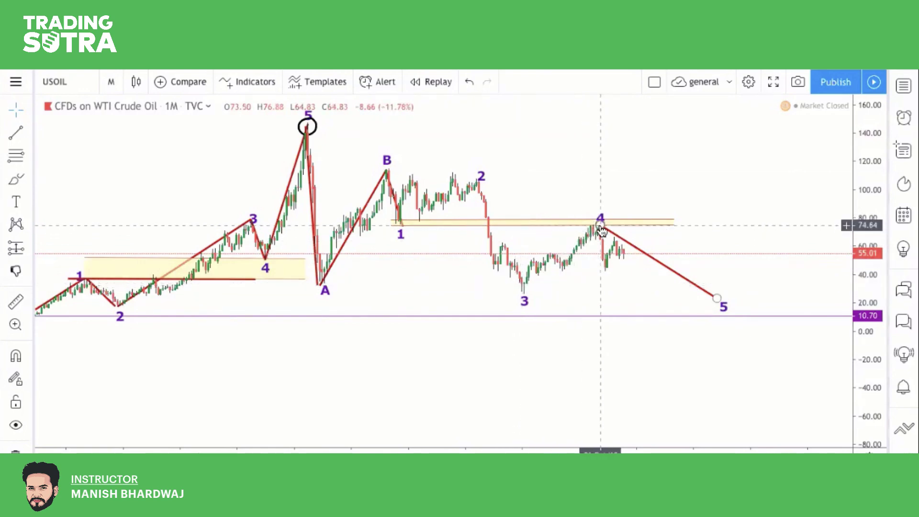
{"action": "scroll", "coordinate": [621, 262], "scroll_direction": "up", "scroll_amount": 2}
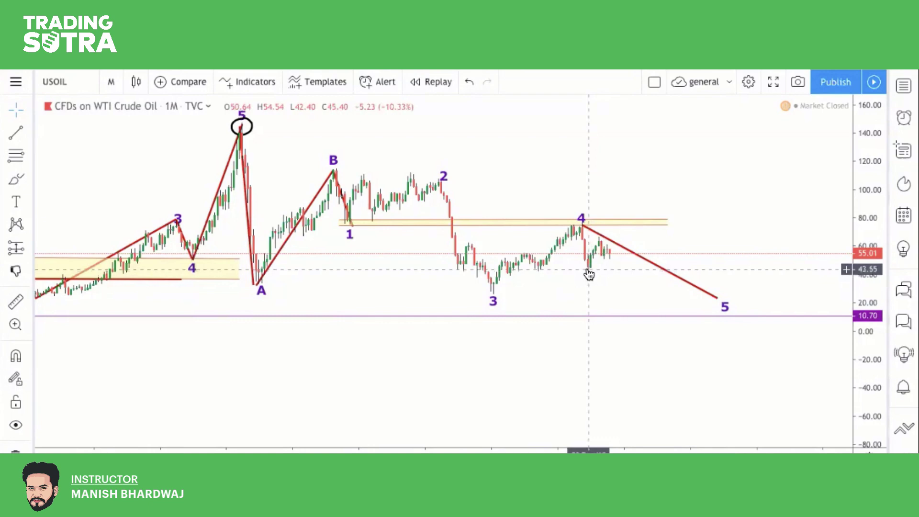
{"action": "scroll", "coordinate": [590, 265], "scroll_direction": "up", "scroll_amount": 4}
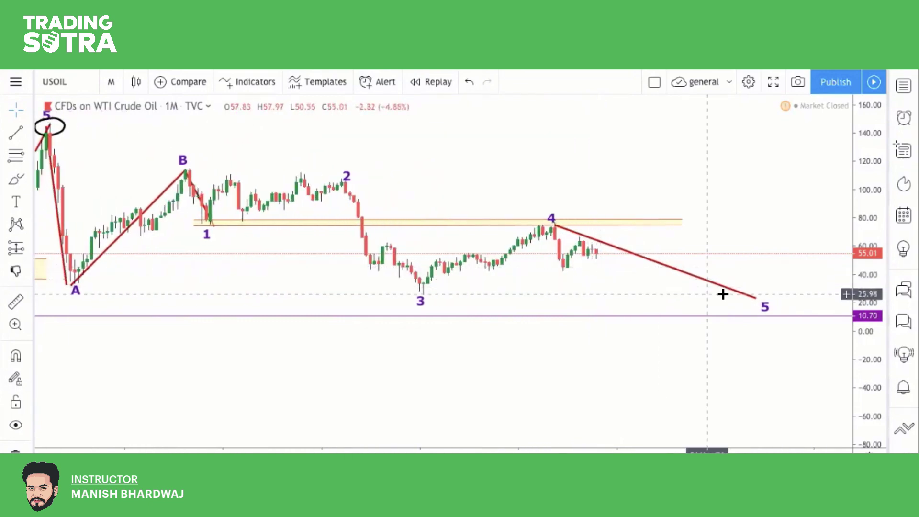
{"action": "scroll", "coordinate": [698, 246], "scroll_direction": "up", "scroll_amount": 4}
{"action": "scroll", "coordinate": [698, 246], "scroll_direction": "up", "scroll_amount": 3}
{"action": "left_click_drag", "start_coordinate": [566, 281], "coordinate": [556, 319]}
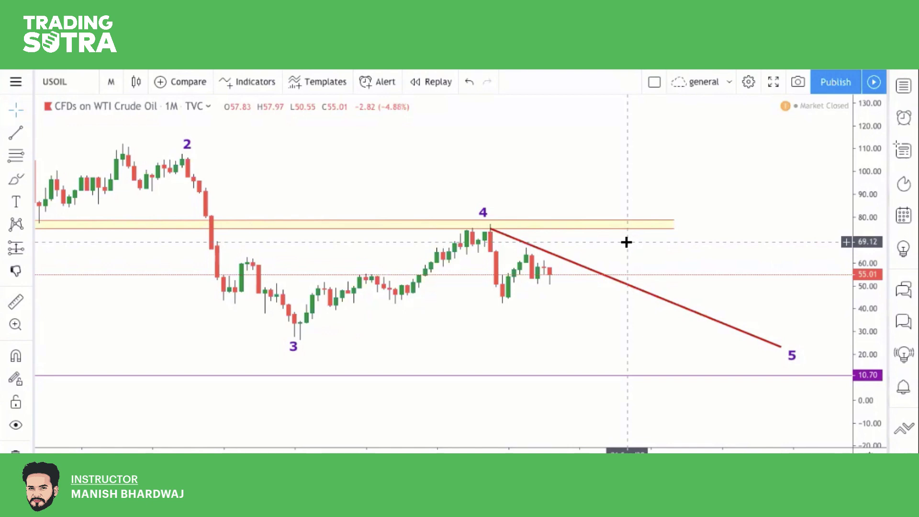
Step: Inspect the channel between wave 1's low and wave 4's high, and compare the count with the labelled monthly chart in the ELLIOT 1 layout
{"action": "scroll", "coordinate": [626, 238], "scroll_direction": "down", "scroll_amount": 3}
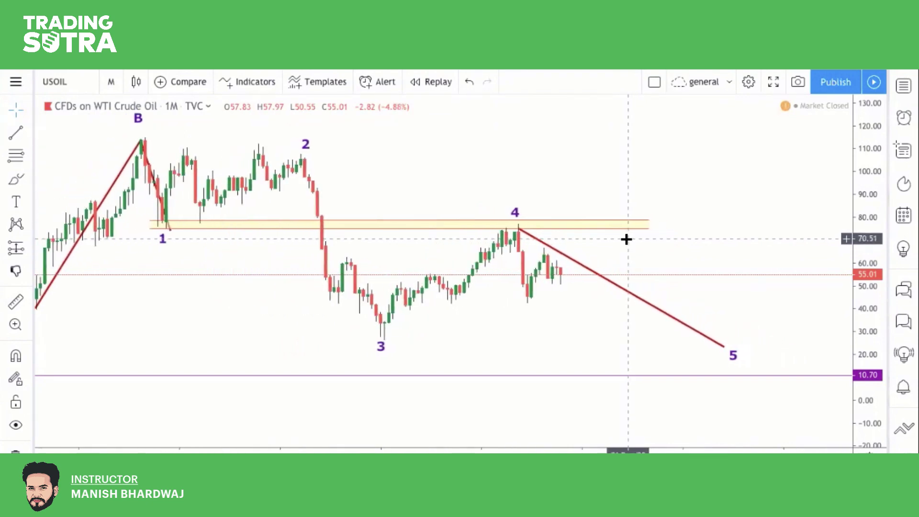
{"action": "scroll", "coordinate": [626, 239], "scroll_direction": "down", "scroll_amount": 1}
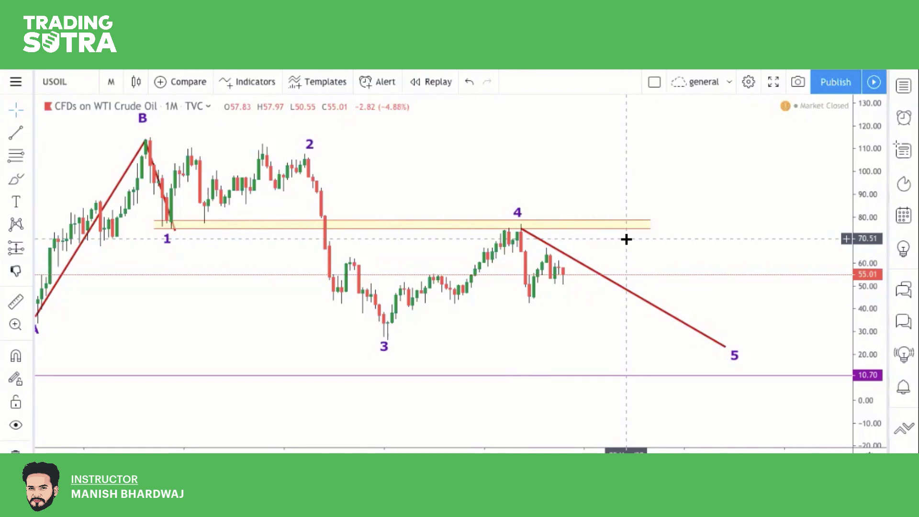
{"action": "left_click", "coordinate": [616, 225]}
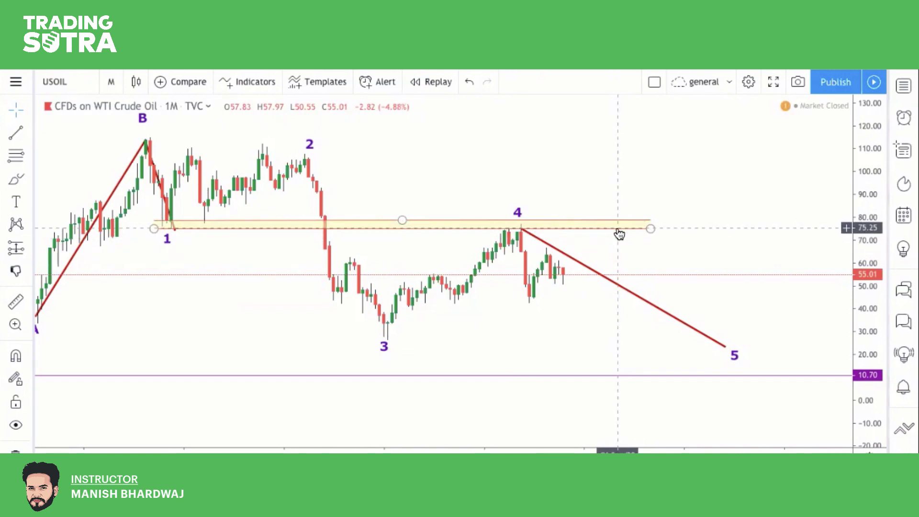
{"action": "left_click", "coordinate": [570, 324]}
{"action": "scroll", "coordinate": [570, 324], "scroll_direction": "down", "scroll_amount": 3}
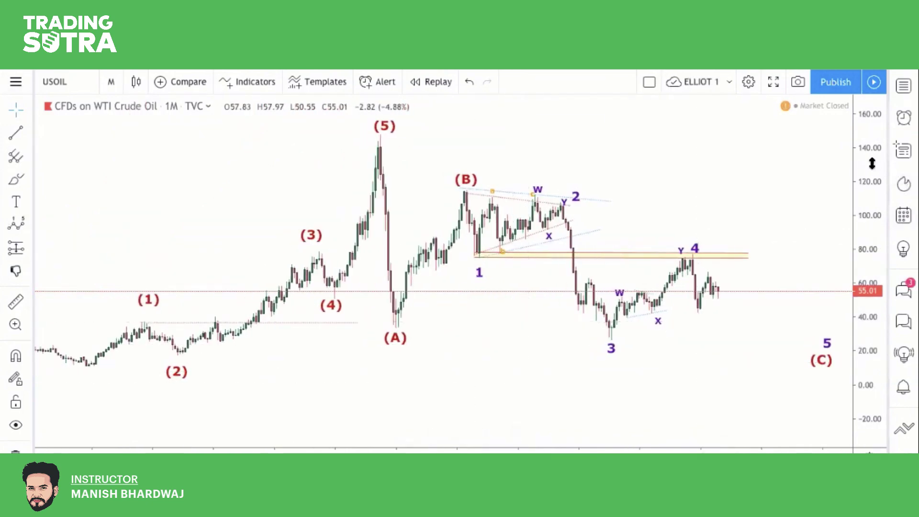
{"action": "left_click_drag", "start_coordinate": [872, 166], "coordinate": [871, 193]}
{"action": "scroll", "coordinate": [555, 383], "scroll_direction": "up", "scroll_amount": 3}
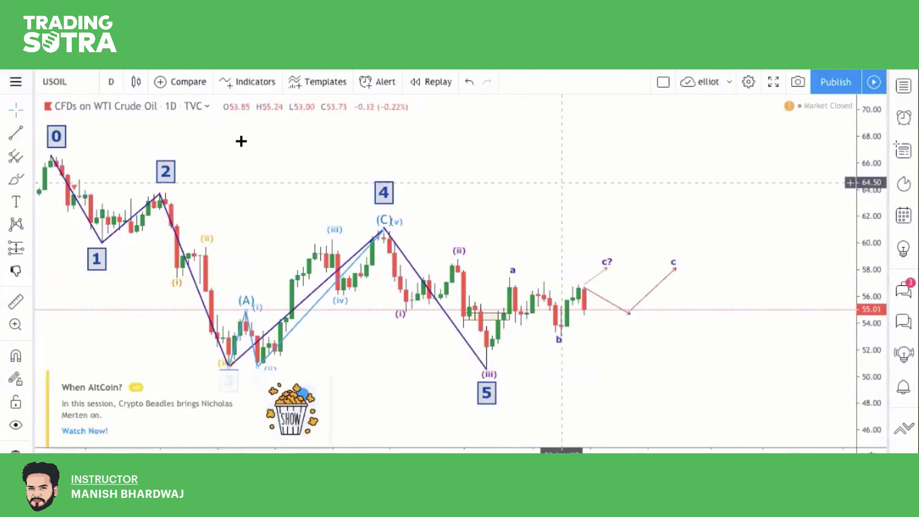
Step: Switch the daily crude oil chart in the elliot layout to the 4-hour interval
{"action": "left_click_drag", "start_coordinate": [484, 163], "coordinate": [325, 386]}
{"action": "left_click", "coordinate": [320, 378]}
{"action": "left_click_drag", "start_coordinate": [324, 168], "coordinate": [374, 197]}
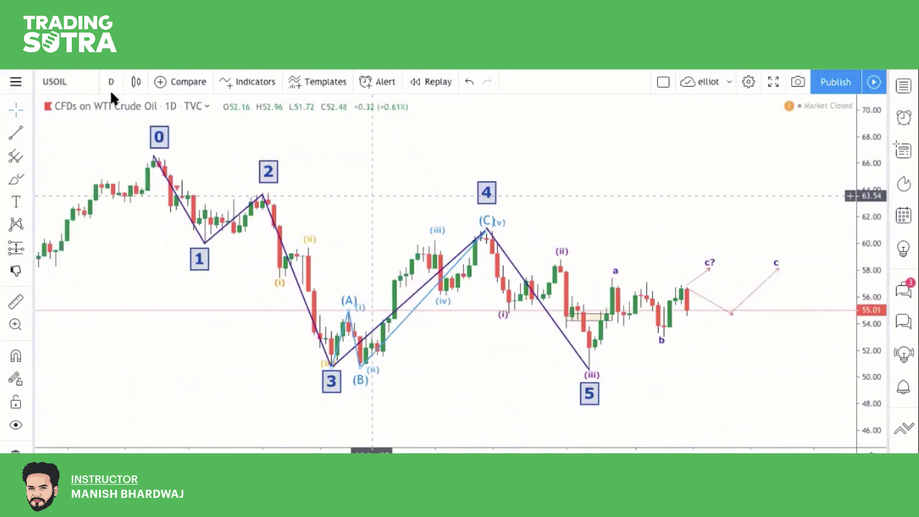
{"action": "left_click", "coordinate": [110, 82]}
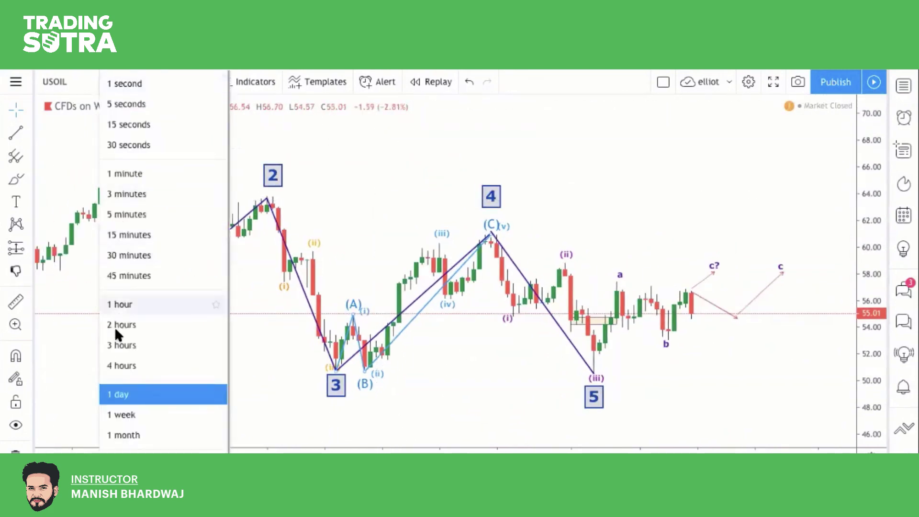
{"action": "left_click", "coordinate": [125, 365]}
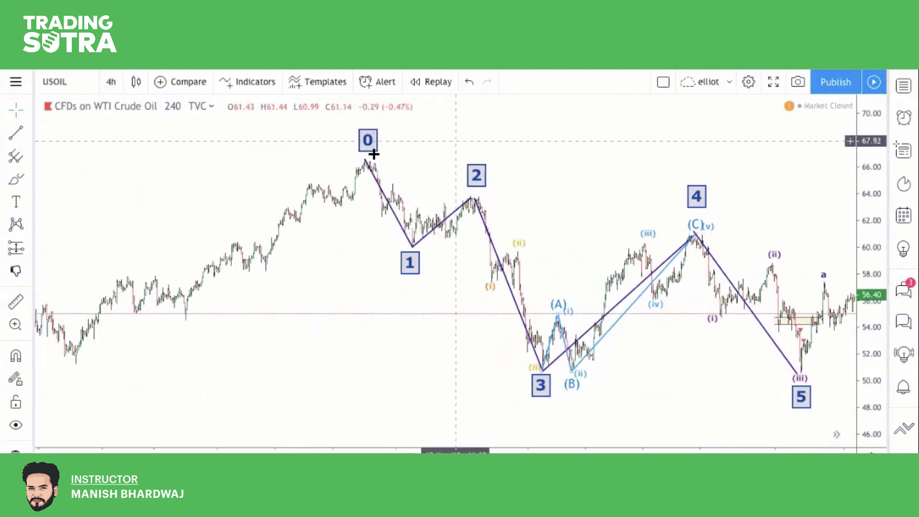
Step: Examine the falling waves 0 to 5 on the 4-hour chart, from the preceding rise through to the a-b-c projection
{"action": "left_click", "coordinate": [369, 162]}
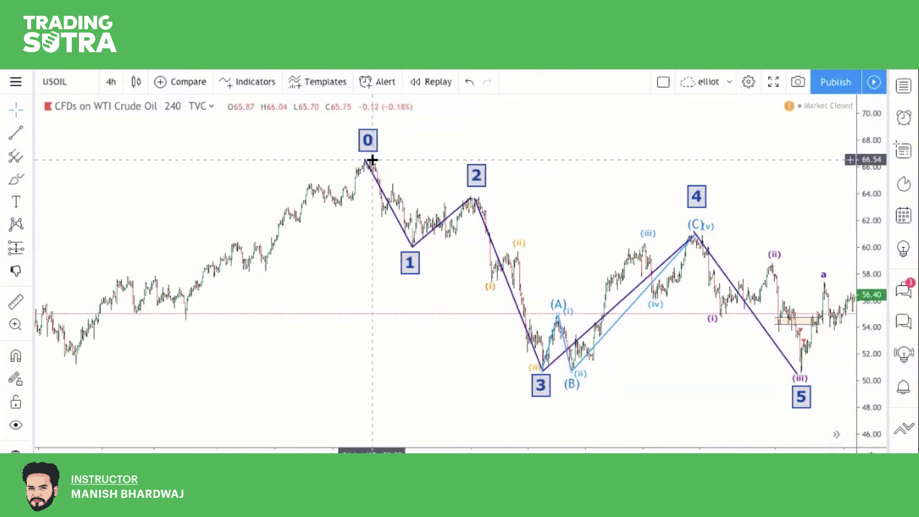
{"action": "scroll", "coordinate": [372, 159], "scroll_direction": "left", "scroll_amount": 3}
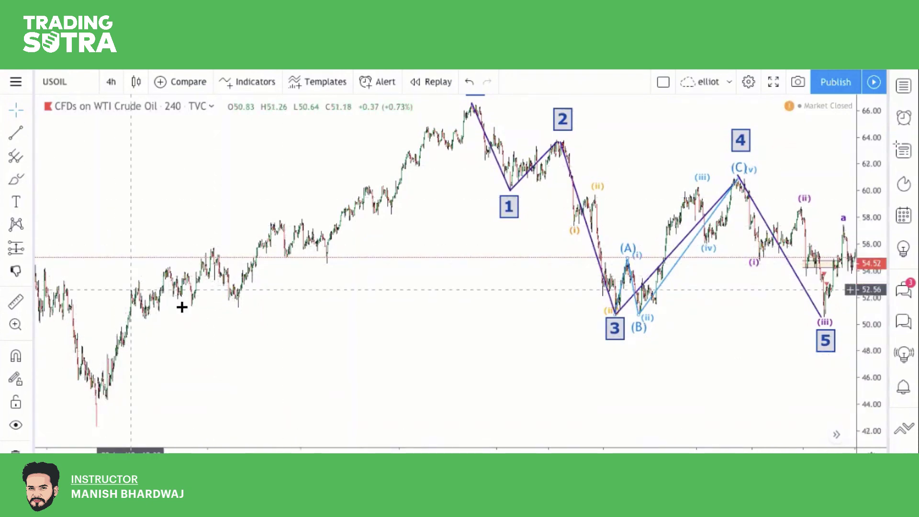
{"action": "scroll", "coordinate": [226, 328], "scroll_direction": "down", "scroll_amount": 3}
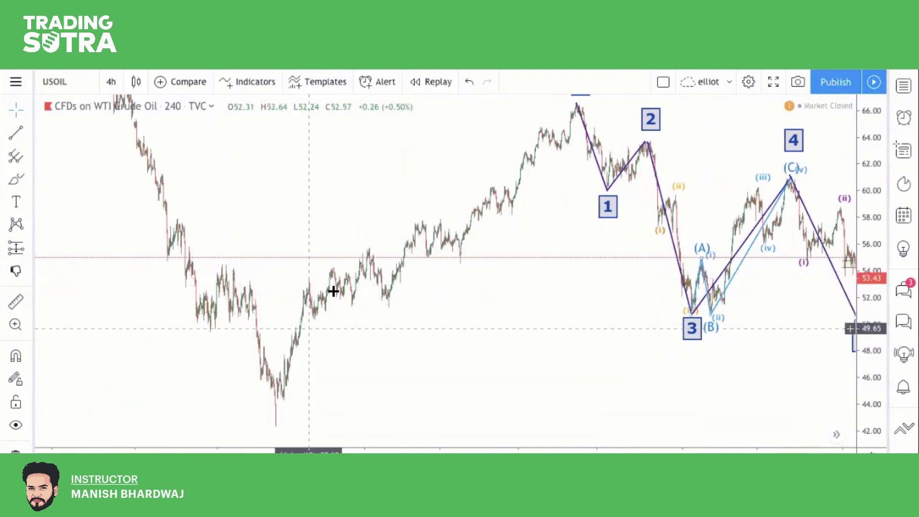
{"action": "left_click_drag", "start_coordinate": [386, 367], "coordinate": [269, 375]}
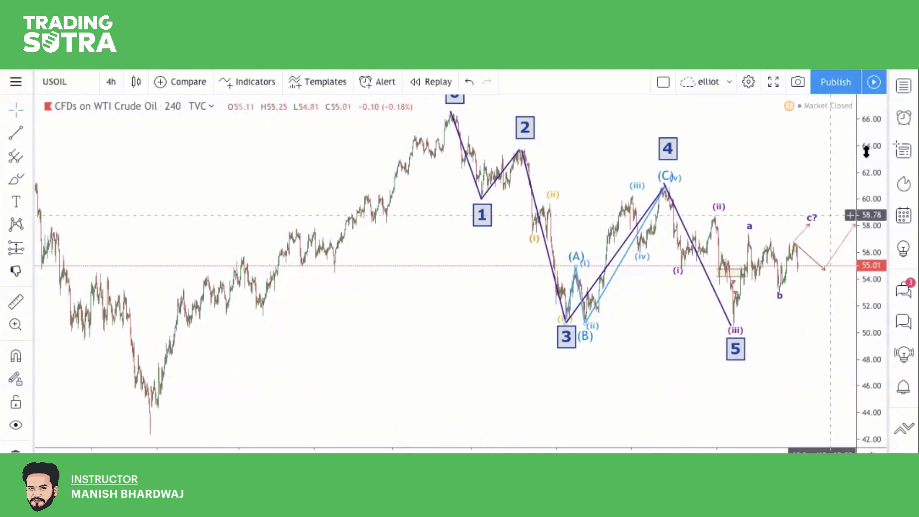
{"action": "left_click_drag", "start_coordinate": [865, 175], "coordinate": [866, 201]}
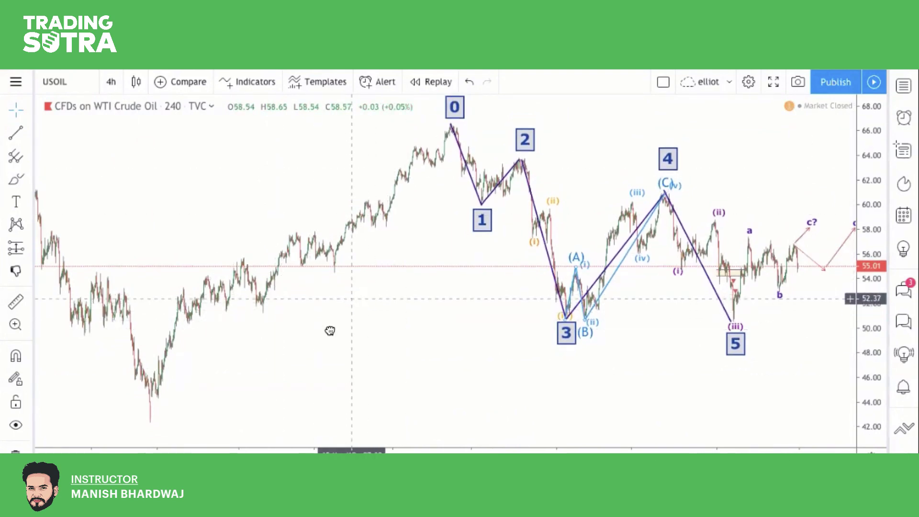
{"action": "left_click_drag", "start_coordinate": [329, 332], "coordinate": [307, 355]}
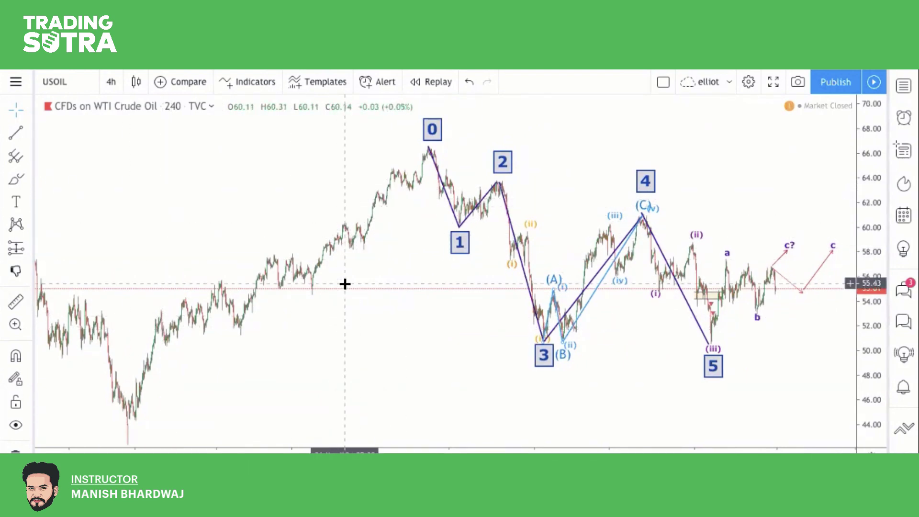
{"action": "scroll", "coordinate": [345, 283], "scroll_direction": "up", "scroll_amount": 5}
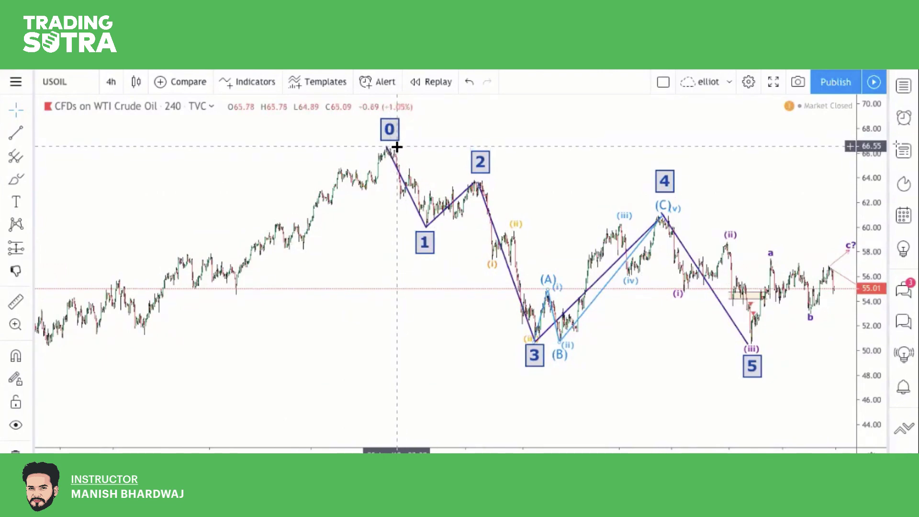
{"action": "scroll", "coordinate": [397, 147], "scroll_direction": "down", "scroll_amount": 3}
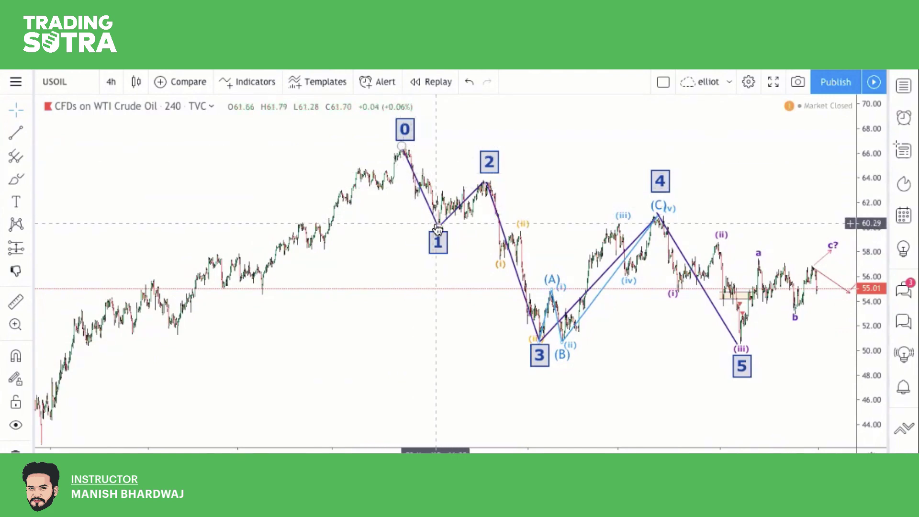
{"action": "scroll", "coordinate": [308, 182], "scroll_direction": "up", "scroll_amount": 3}
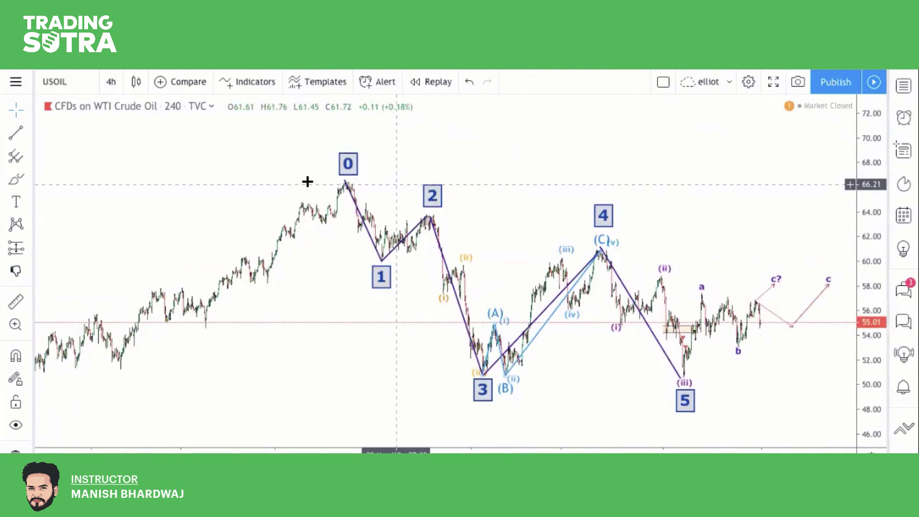
{"action": "scroll", "coordinate": [150, 220], "scroll_direction": "up", "scroll_amount": 1}
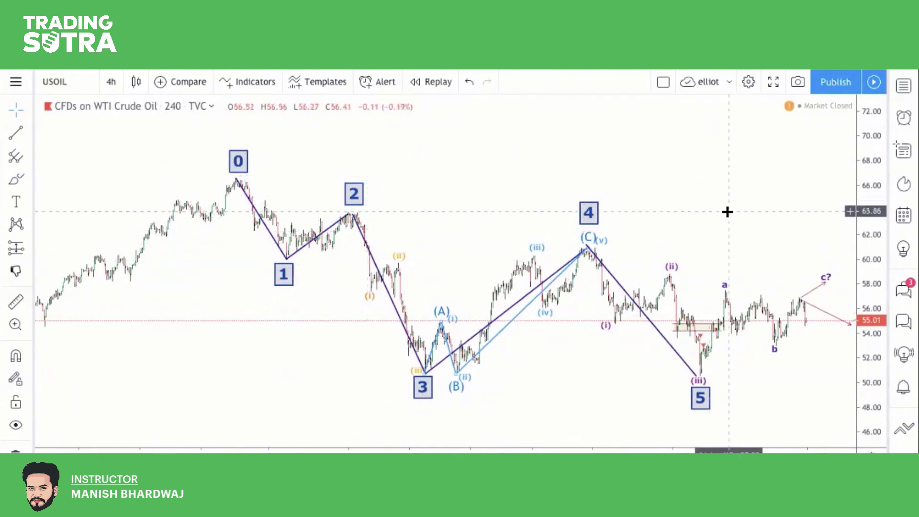
Step: Trace the price path from wave 0 through 1 to 2 with a freehand brush stroke, and undo it
{"action": "left_click_drag", "start_coordinate": [863, 281], "coordinate": [864, 311]}
{"action": "left_click_drag", "start_coordinate": [571, 194], "coordinate": [589, 203]}
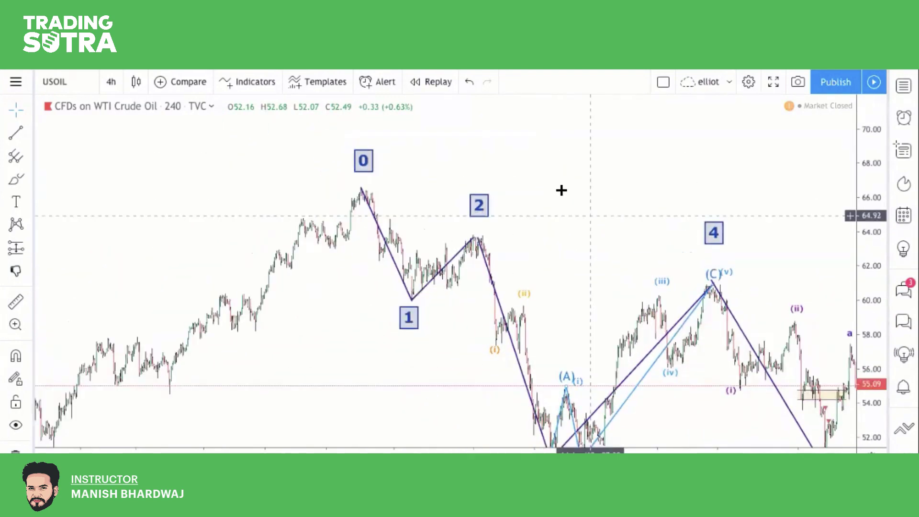
{"action": "scroll", "coordinate": [535, 183], "scroll_direction": "up", "scroll_amount": 3}
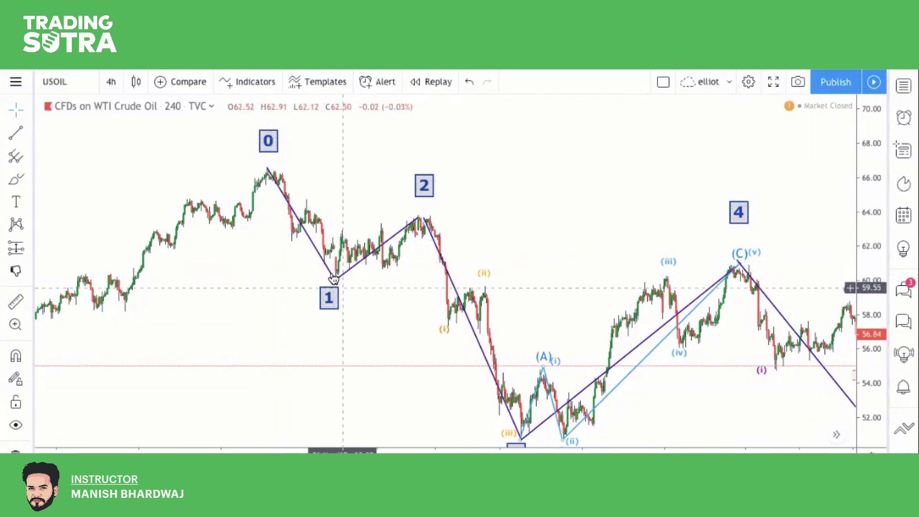
{"action": "scroll", "coordinate": [344, 201], "scroll_direction": "up", "scroll_amount": 2}
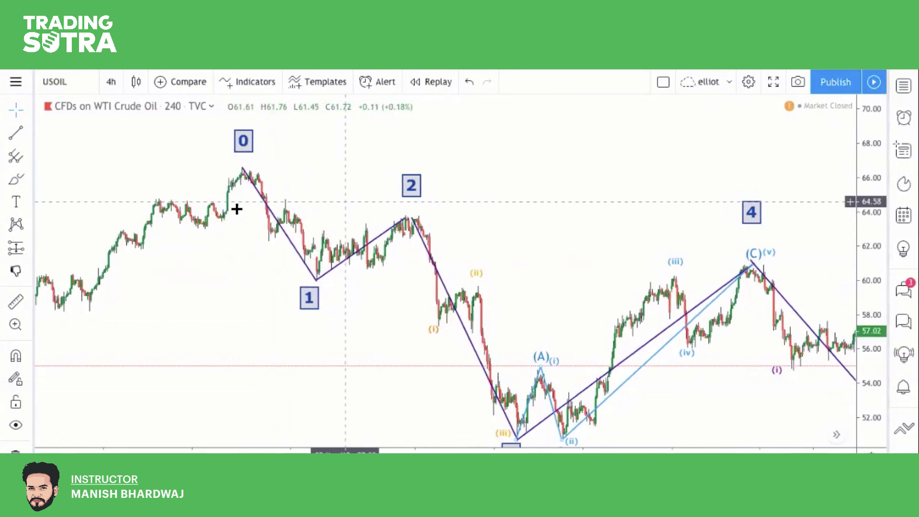
{"action": "mouse_move", "coordinate": [218, 171]}
{"action": "left_mouse_down"}
{"action": "mouse_move", "coordinate": [247, 234]}
{"action": "mouse_move", "coordinate": [267, 195]}
{"action": "mouse_move", "coordinate": [301, 283]}
{"action": "mouse_move", "coordinate": [335, 242]}
{"action": "mouse_move", "coordinate": [406, 220]}
{"action": "left_mouse_up"}
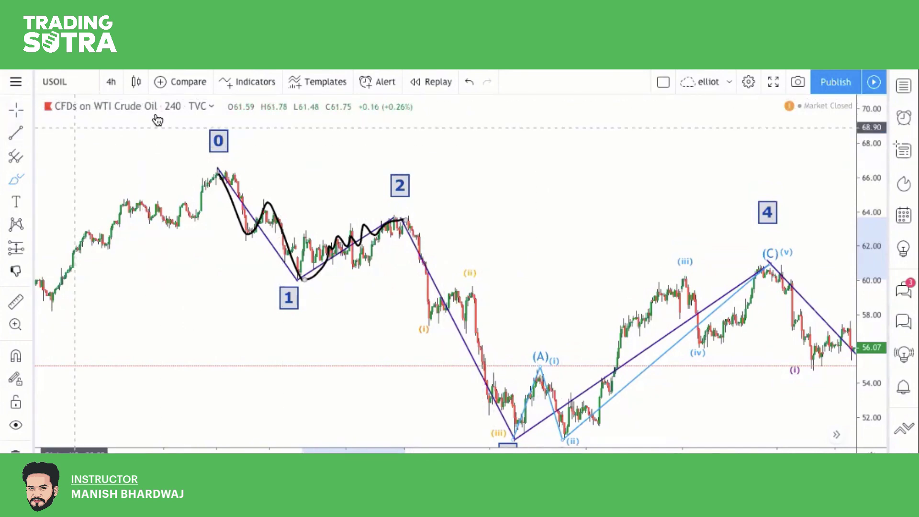
{"action": "left_click", "coordinate": [471, 82]}
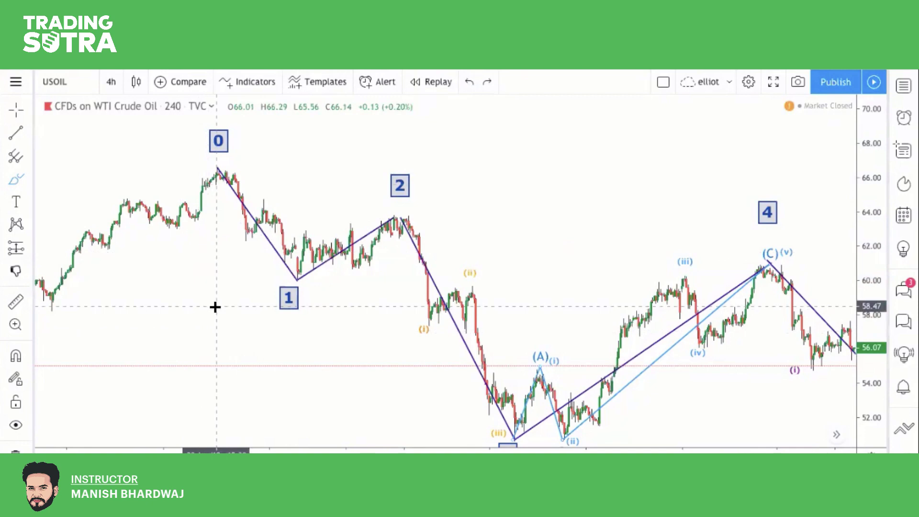
Step: Undo the stray brush stroke beside the wave 0 peak and return to the cross cursor
{"action": "scroll", "coordinate": [364, 201], "scroll_direction": "down", "scroll_amount": 2}
{"action": "scroll", "coordinate": [362, 165], "scroll_direction": "down", "scroll_amount": 2}
{"action": "left_click_drag", "start_coordinate": [374, 169], "coordinate": [334, 150]}
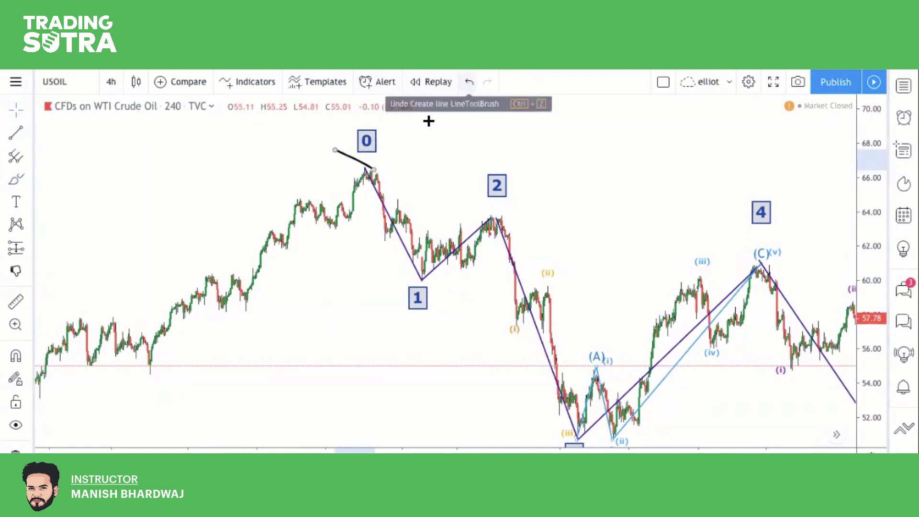
{"action": "left_click", "coordinate": [468, 83]}
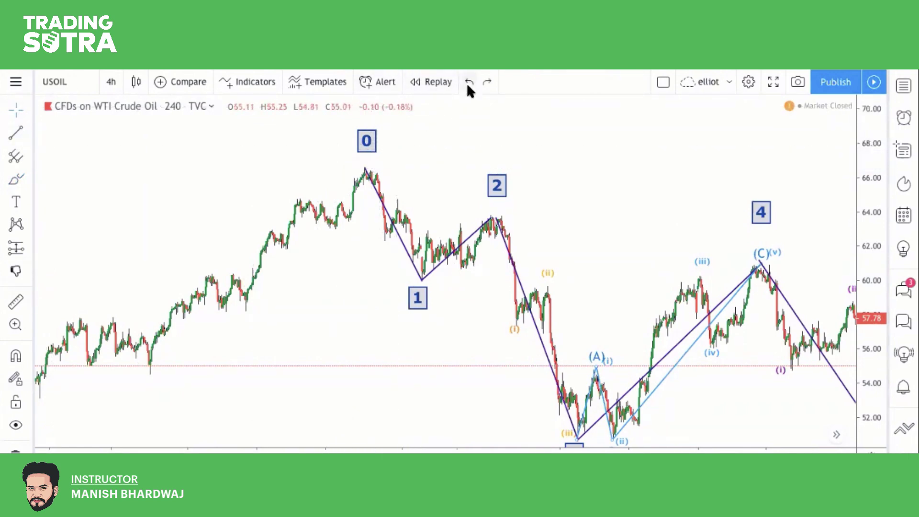
{"action": "left_click", "coordinate": [12, 111]}
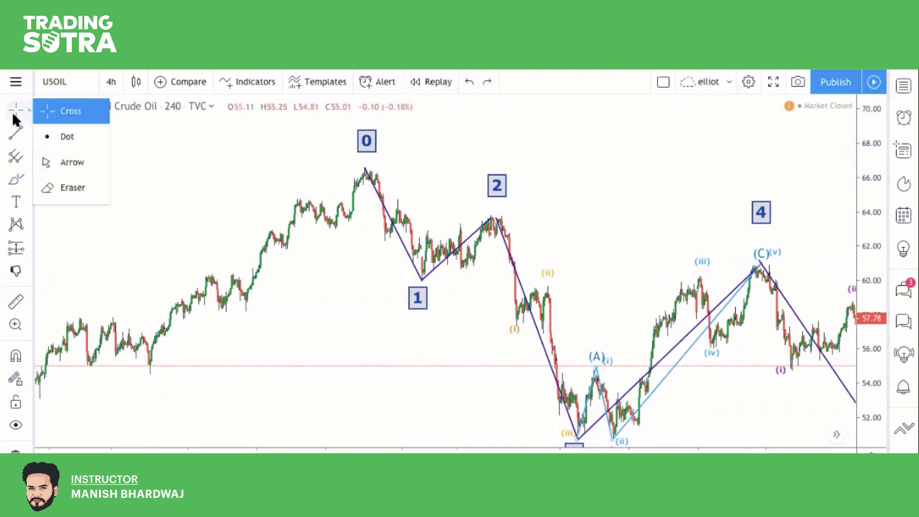
{"action": "left_click", "coordinate": [44, 111]}
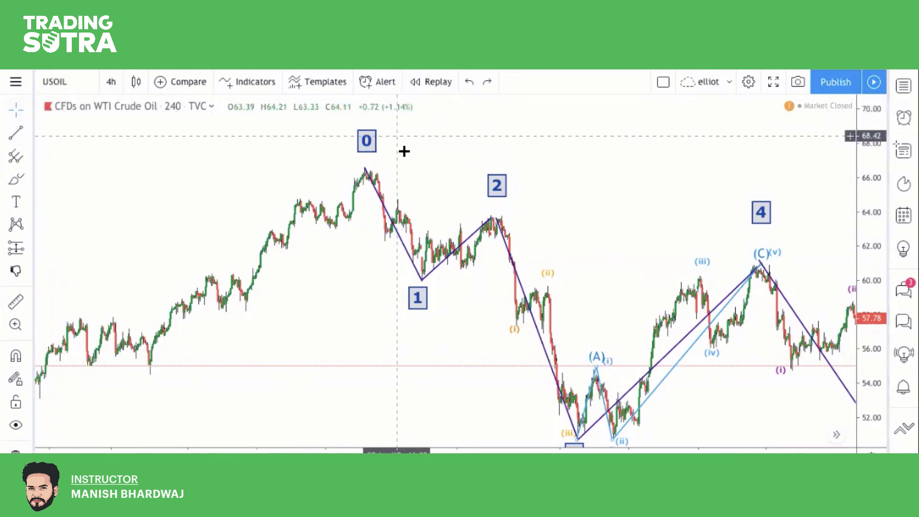
Step: Draw a trend line beneath the rise into wave 0, from about 42.43 at the starting low to about 65.84, and remove it
{"action": "left_click_drag", "start_coordinate": [412, 164], "coordinate": [340, 127]}
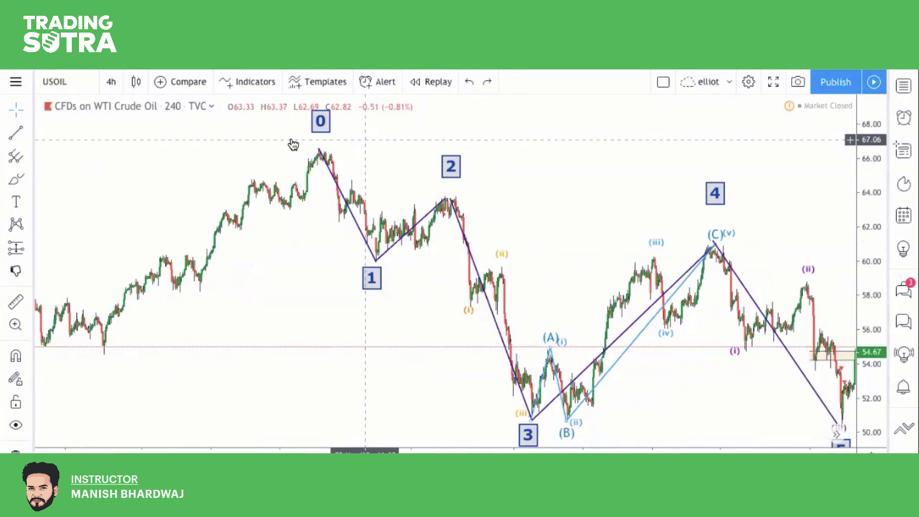
{"action": "left_click", "coordinate": [293, 142]}
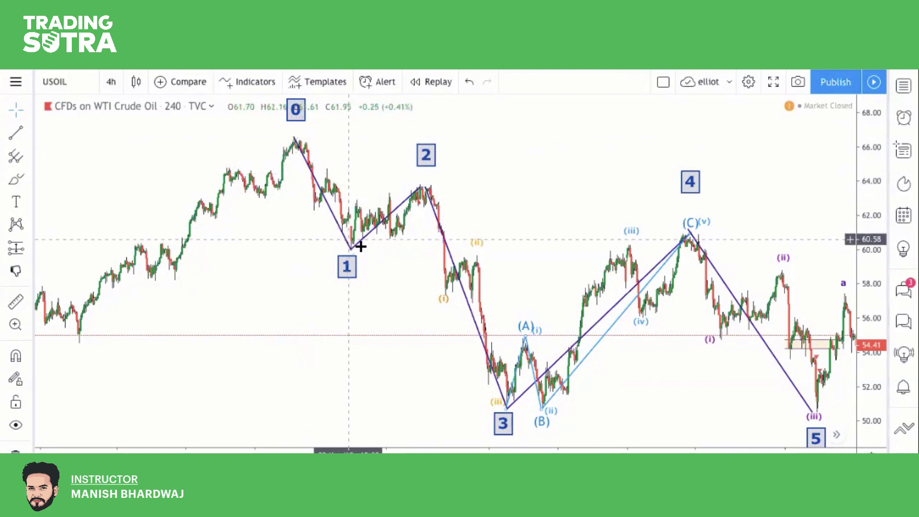
{"action": "left_click_drag", "start_coordinate": [355, 277], "coordinate": [338, 272]}
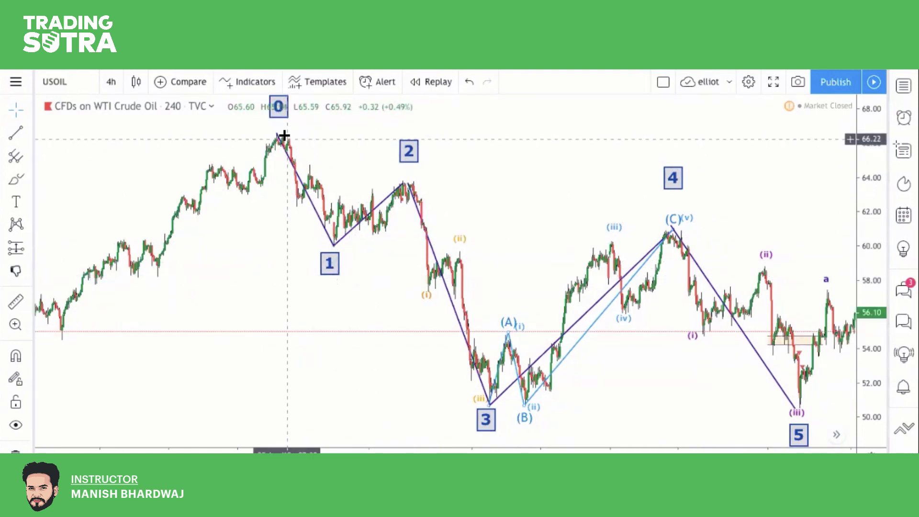
{"action": "scroll", "coordinate": [742, 209], "scroll_direction": "left", "scroll_amount": 5}
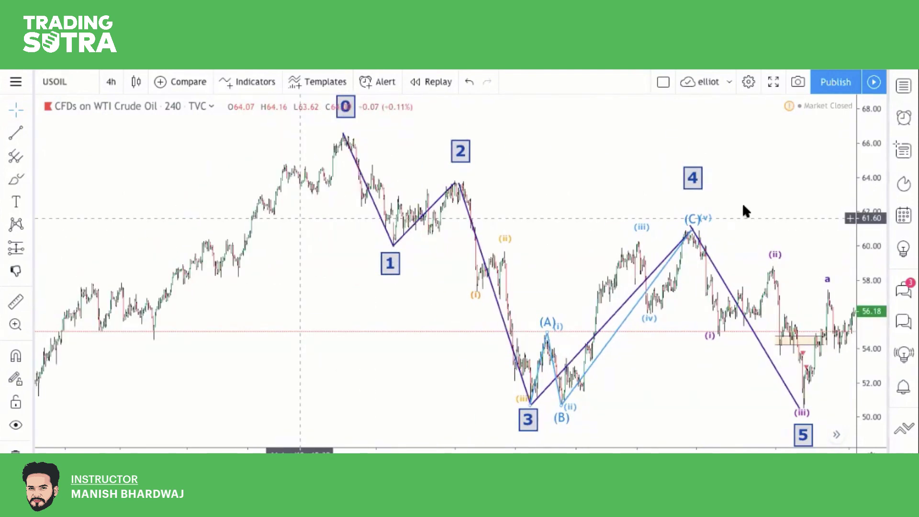
{"action": "left_click_drag", "start_coordinate": [865, 196], "coordinate": [861, 230]}
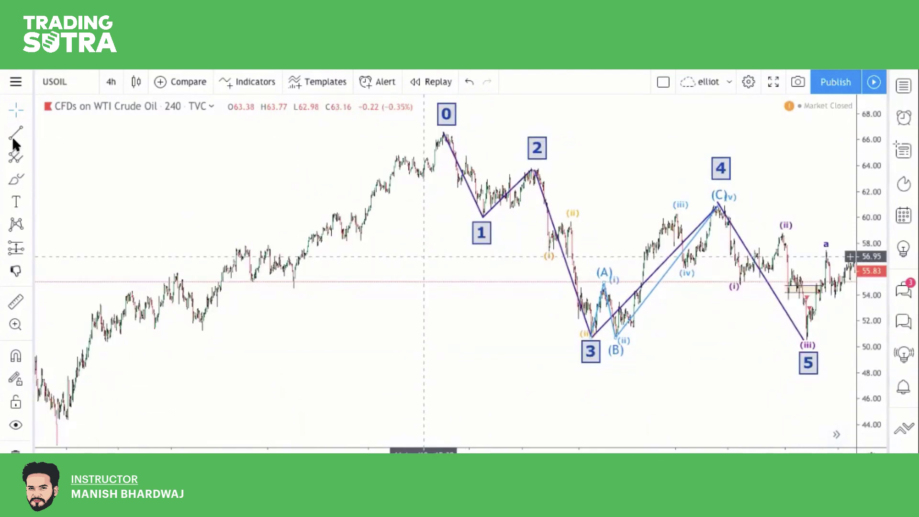
{"action": "left_click", "coordinate": [198, 318]}
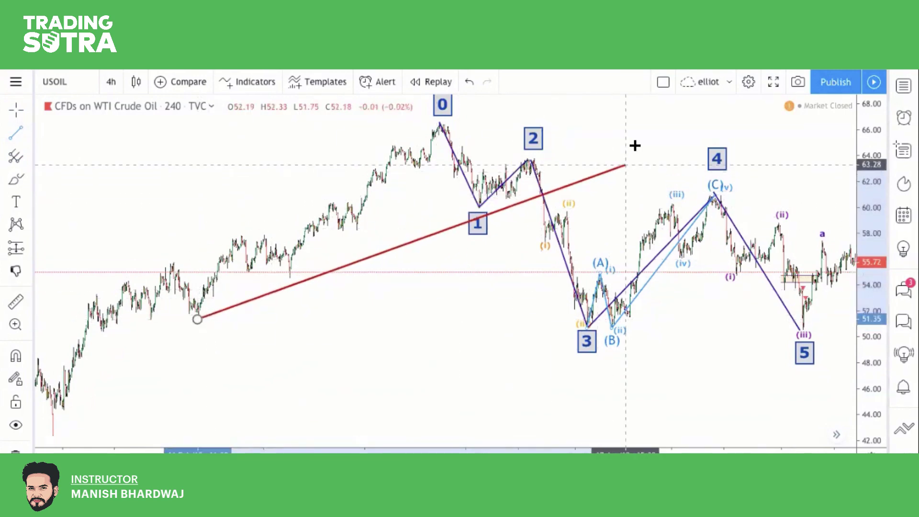
{"action": "left_click", "coordinate": [225, 312]}
{"action": "left_click_drag", "start_coordinate": [197, 320], "coordinate": [55, 434]}
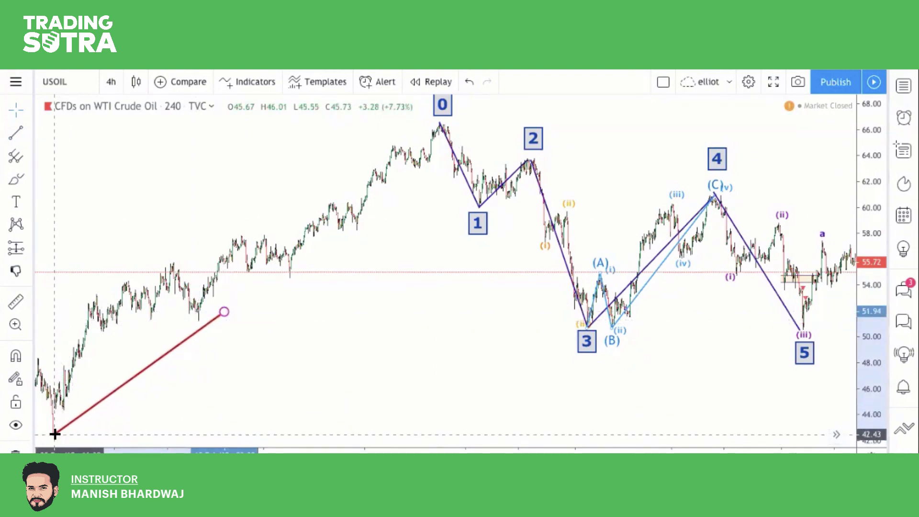
{"action": "left_click_drag", "start_coordinate": [224, 312], "coordinate": [497, 133]}
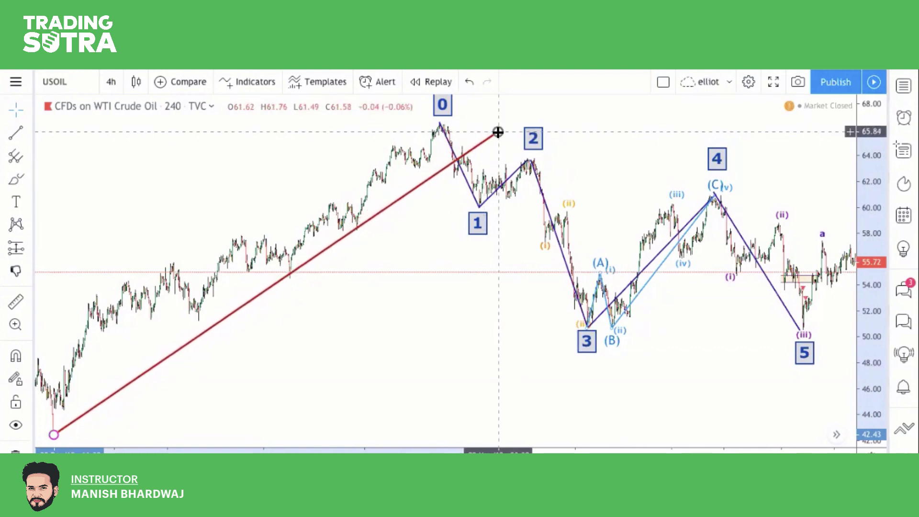
{"action": "key", "text": "Escape"}
Step: Examine waves 2 to 5 of the decline, including the (A)-(B)-(C) correction between waves 3 and 4
{"action": "left_click_drag", "start_coordinate": [507, 240], "coordinate": [376, 312]}
{"action": "scroll", "coordinate": [361, 199], "scroll_direction": "up", "scroll_amount": 3}
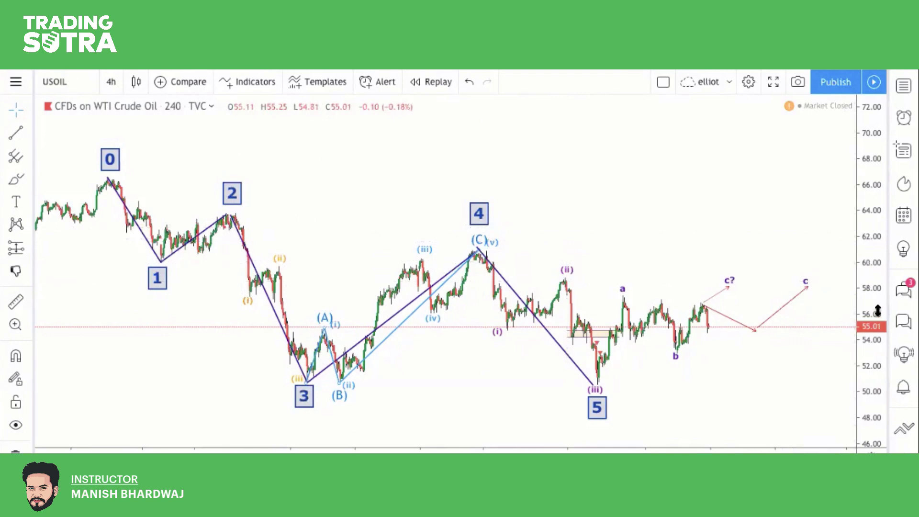
{"action": "left_click_drag", "start_coordinate": [878, 311], "coordinate": [875, 138]}
{"action": "left_click_drag", "start_coordinate": [409, 222], "coordinate": [591, 164]}
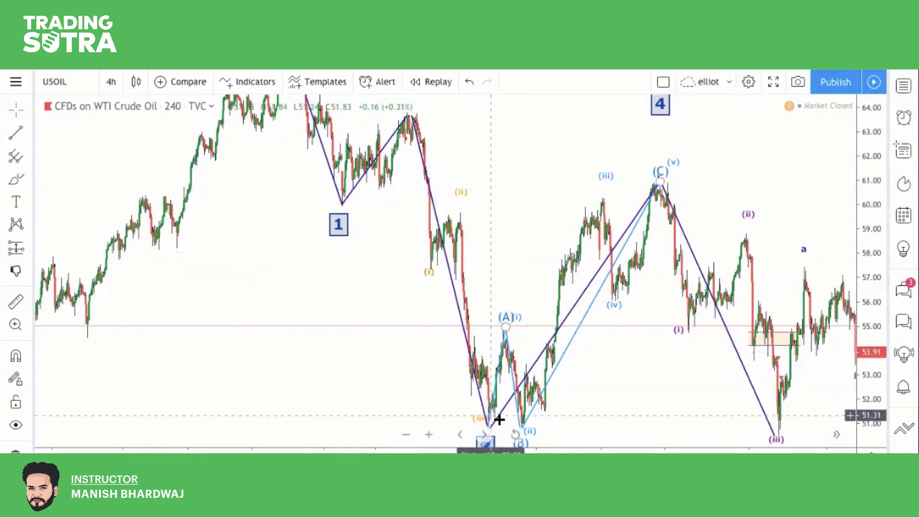
{"action": "left_click_drag", "start_coordinate": [638, 369], "coordinate": [632, 343]}
{"action": "scroll", "coordinate": [796, 240], "scroll_direction": "up", "scroll_amount": 3}
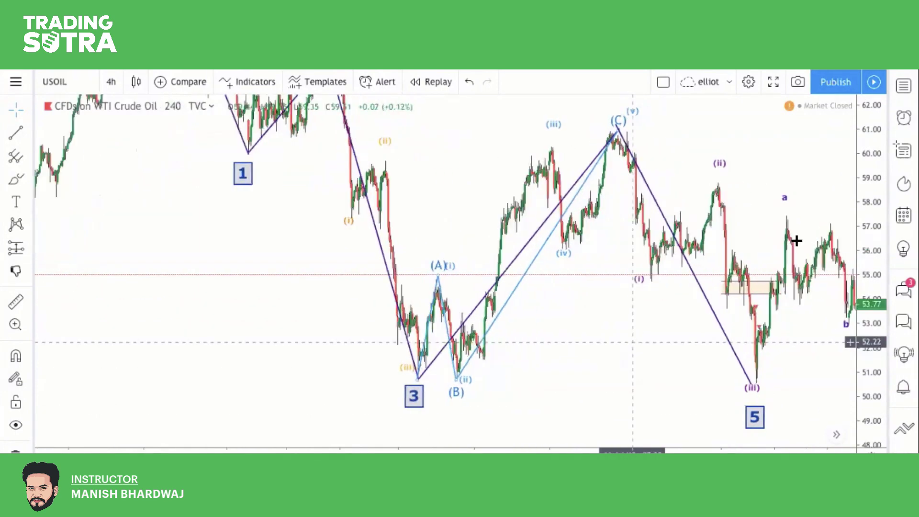
{"action": "left_click_drag", "start_coordinate": [872, 136], "coordinate": [876, 229]}
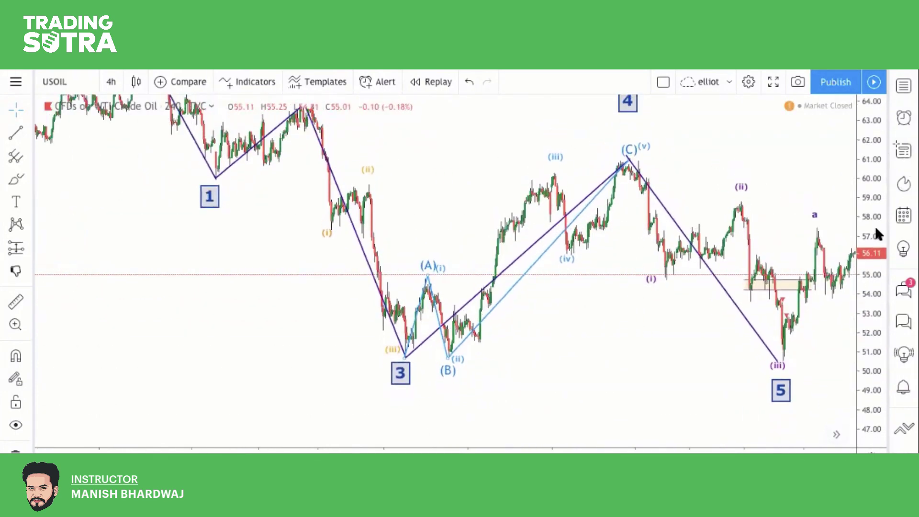
{"action": "left_click_drag", "start_coordinate": [311, 138], "coordinate": [258, 171]}
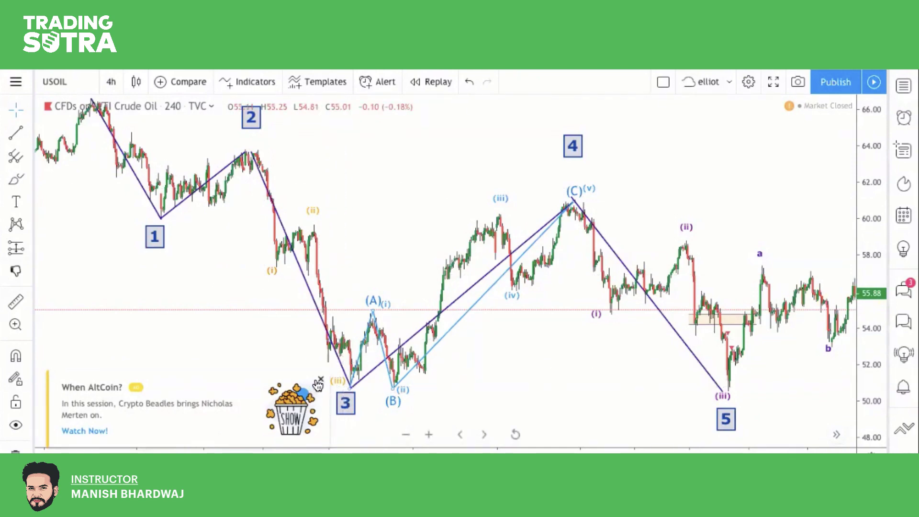
Step: Dismiss the promotional pop-up and inspect the sub-waves of the rise from wave 3 to 4 and the fall to wave 5
{"action": "left_click", "coordinate": [320, 380]}
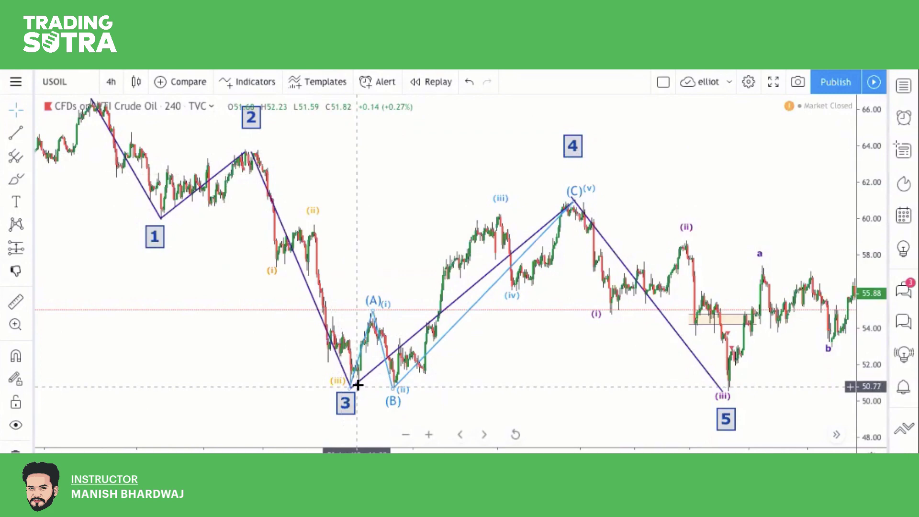
{"action": "scroll", "coordinate": [377, 215], "scroll_direction": "up", "scroll_amount": 2}
{"action": "scroll", "coordinate": [377, 215], "scroll_direction": "left", "scroll_amount": 3}
{"action": "scroll", "coordinate": [377, 215], "scroll_direction": "right", "scroll_amount": 3}
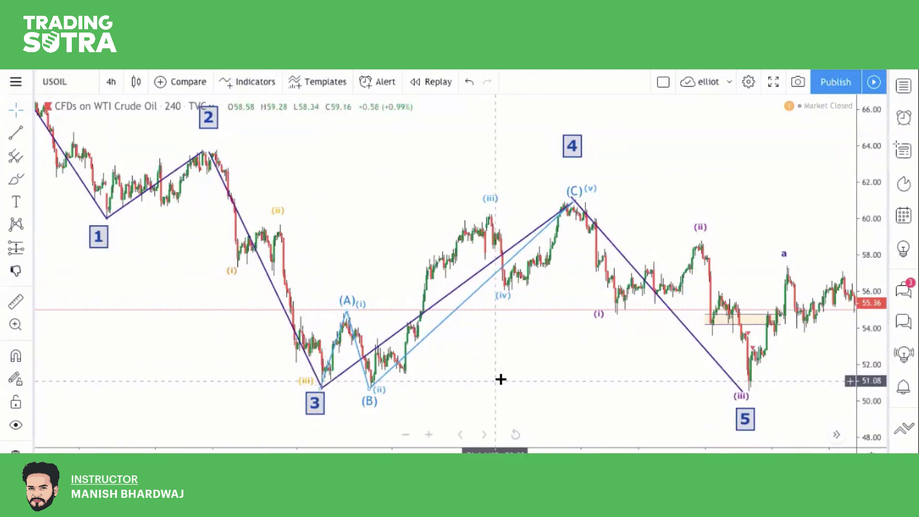
{"action": "left_click_drag", "start_coordinate": [517, 357], "coordinate": [520, 312]}
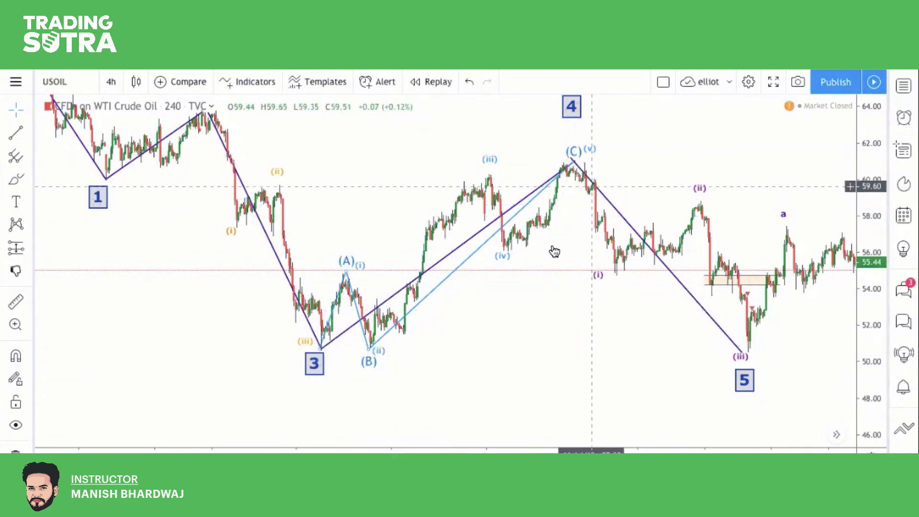
{"action": "scroll", "coordinate": [458, 394], "scroll_direction": "up", "scroll_amount": 2}
{"action": "scroll", "coordinate": [459, 393], "scroll_direction": "up", "scroll_amount": 2}
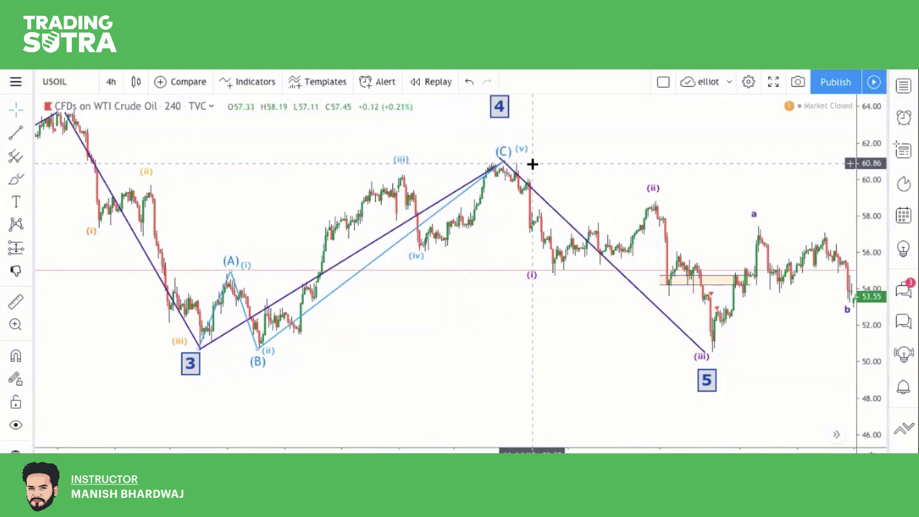
Step: Draw a parallel channel from wave 1's low across wave 4's peak to above wave 5, spanning about 60.00 to 60.81
{"action": "scroll", "coordinate": [532, 164], "scroll_direction": "down", "scroll_amount": 5}
{"action": "scroll", "coordinate": [532, 164], "scroll_direction": "down", "scroll_amount": 4}
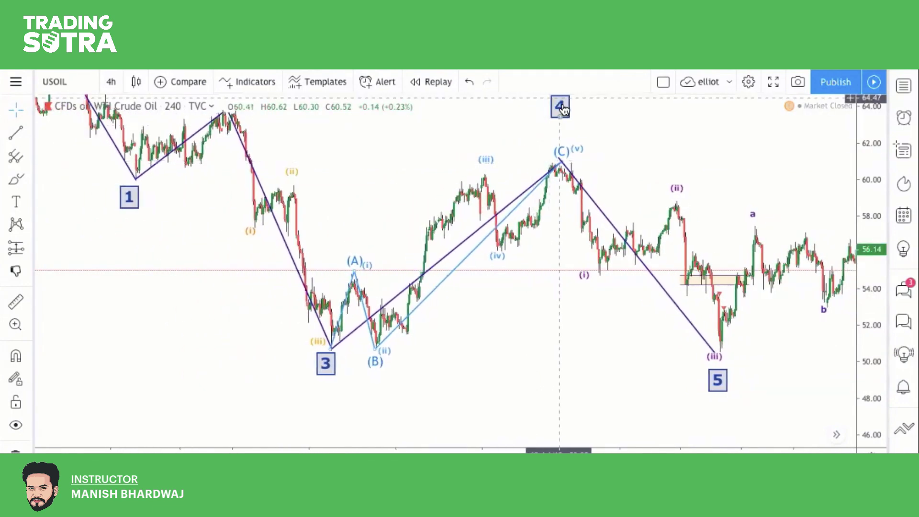
{"action": "left_click_drag", "start_coordinate": [623, 131], "coordinate": [616, 199]}
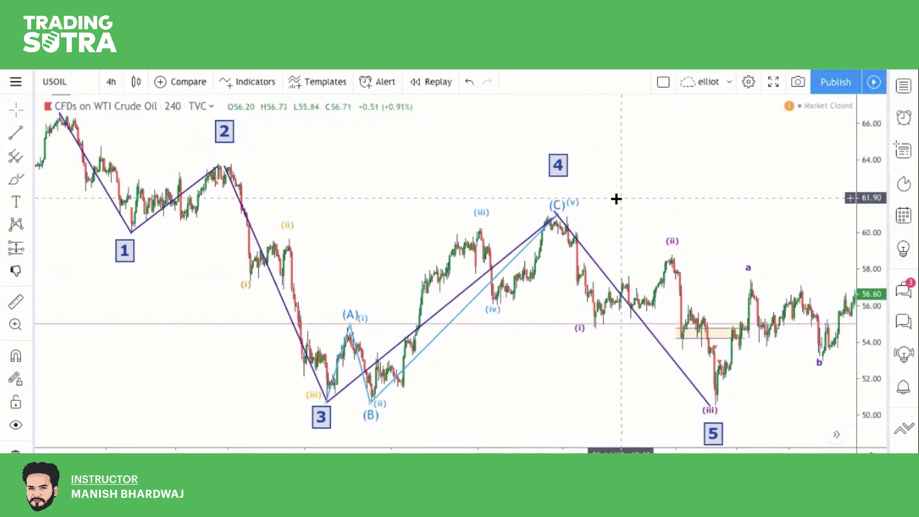
{"action": "left_click", "coordinate": [28, 133]}
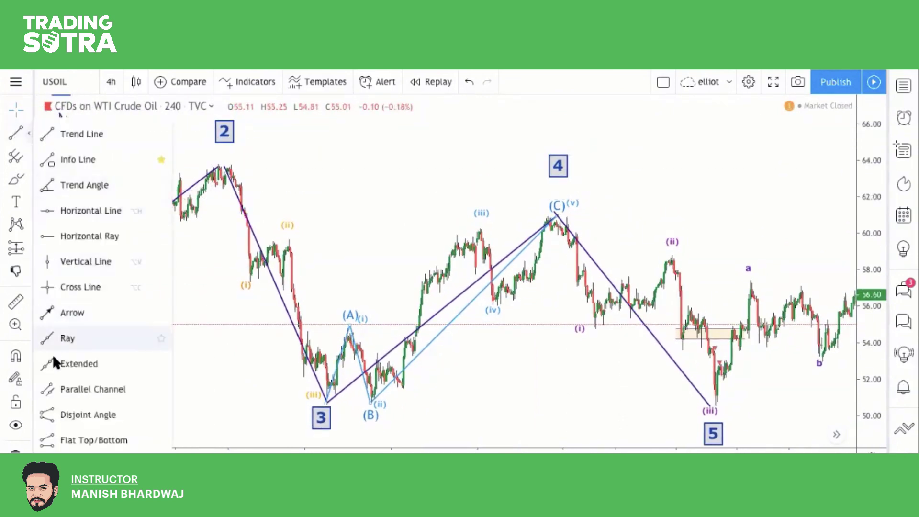
{"action": "left_click", "coordinate": [52, 384]}
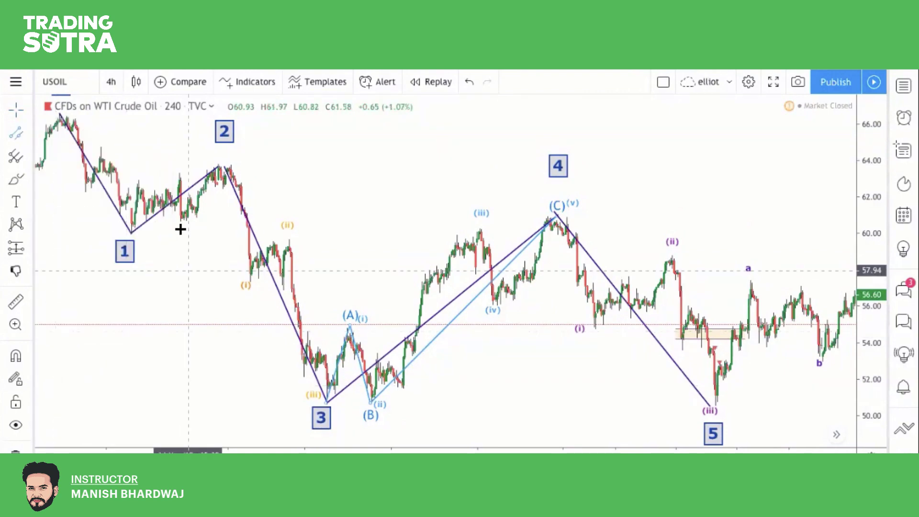
{"action": "left_click", "coordinate": [132, 233]}
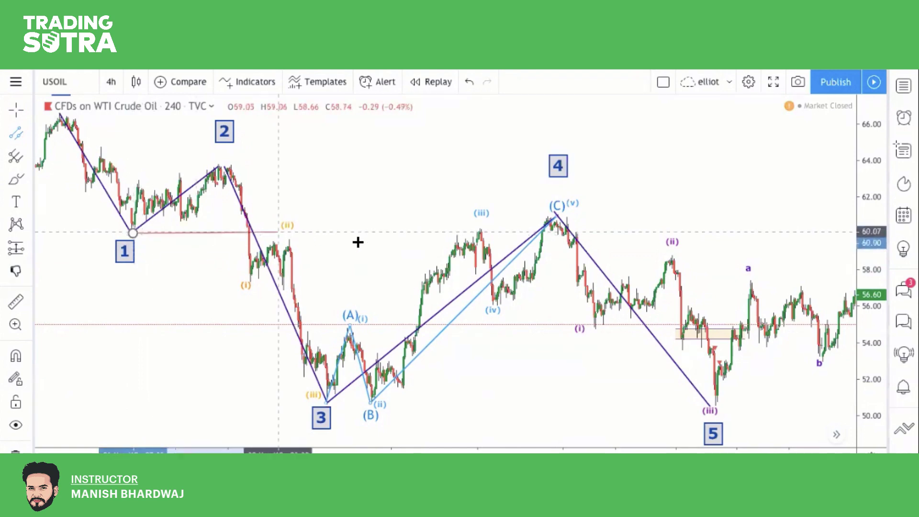
{"action": "left_click", "coordinate": [716, 234]}
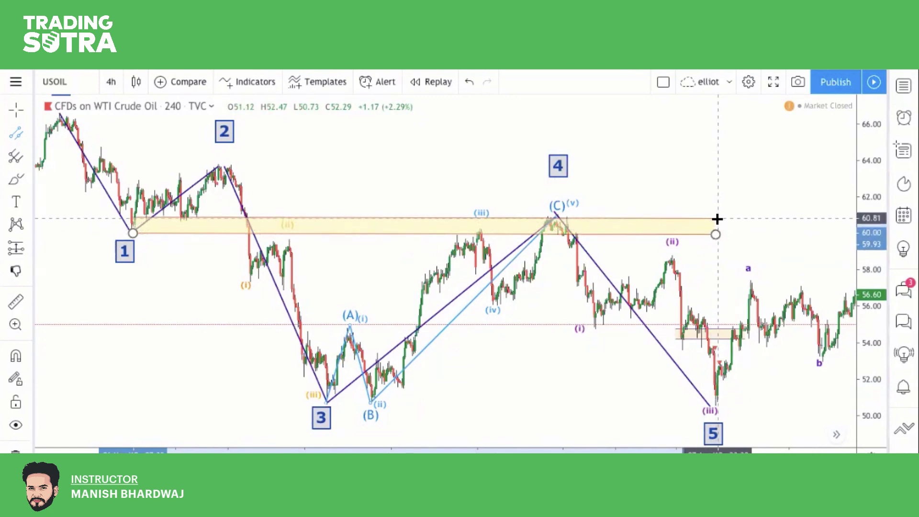
{"action": "left_click", "coordinate": [644, 178]}
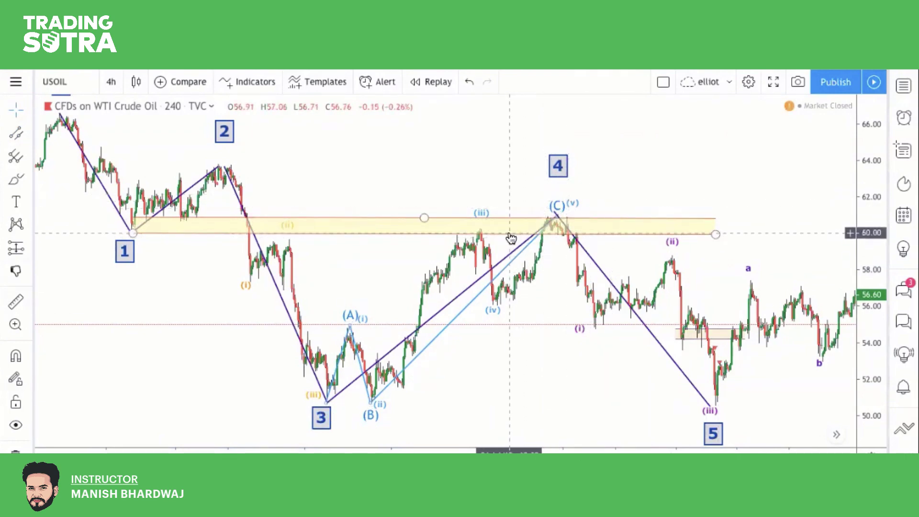
Step: Switch the crude oil chart to the daily interval and frame waves 0 to 5 with the channel
{"action": "left_click", "coordinate": [110, 82]}
{"action": "left_click", "coordinate": [119, 397]}
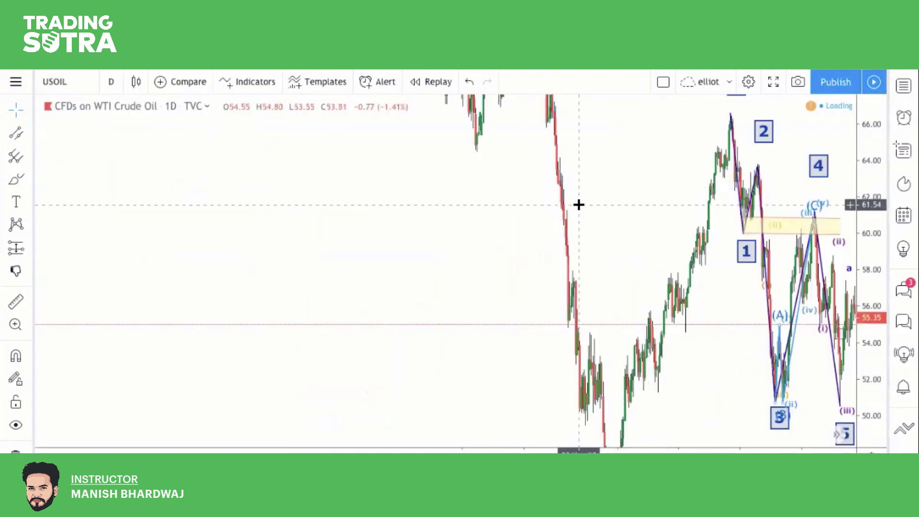
{"action": "scroll", "coordinate": [578, 204], "scroll_direction": "up", "scroll_amount": 8}
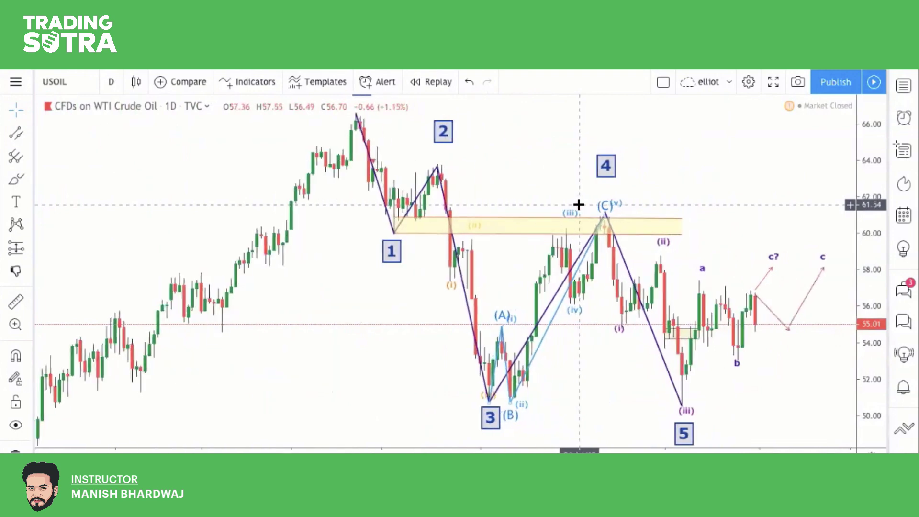
Step: Examine waves 1 to 5 on the daily chart, focusing on where the channel from wave 1's low meets wave 4's peak
{"action": "scroll", "coordinate": [579, 204], "scroll_direction": "up", "scroll_amount": 5}
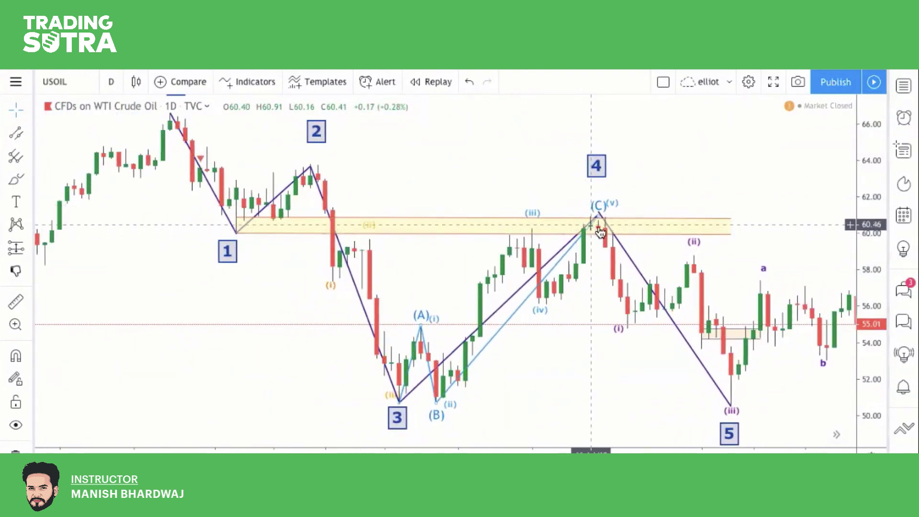
{"action": "left_click_drag", "start_coordinate": [872, 166], "coordinate": [872, 225]}
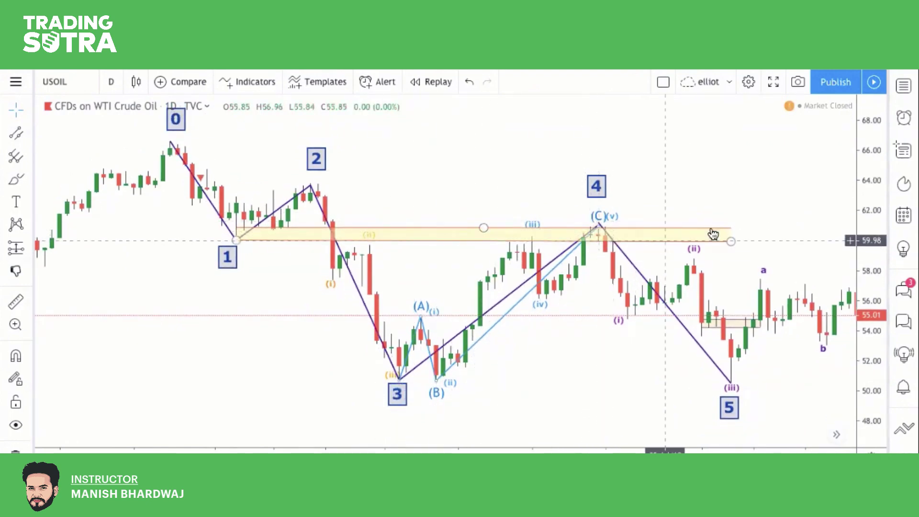
{"action": "left_click_drag", "start_coordinate": [772, 217], "coordinate": [692, 217]}
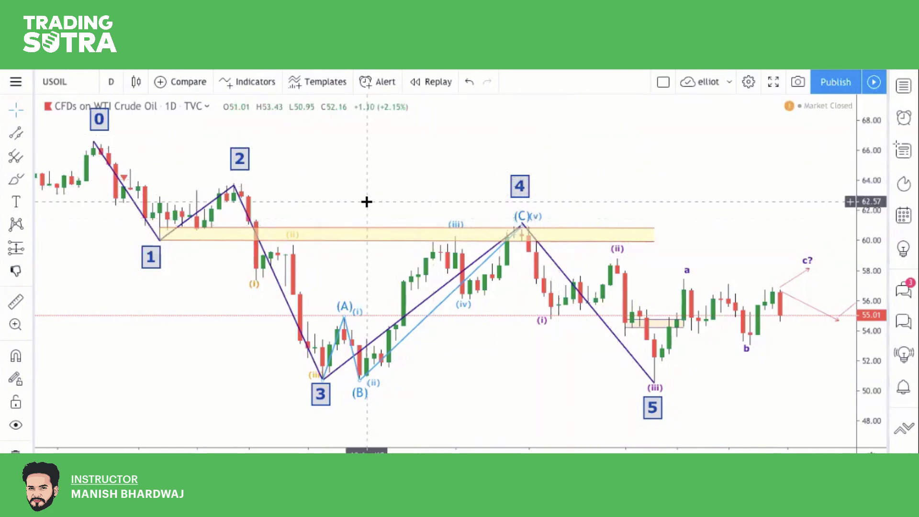
{"action": "left_click_drag", "start_coordinate": [430, 197], "coordinate": [328, 154]}
{"action": "left_click", "coordinate": [425, 191]}
{"action": "left_click", "coordinate": [310, 256]}
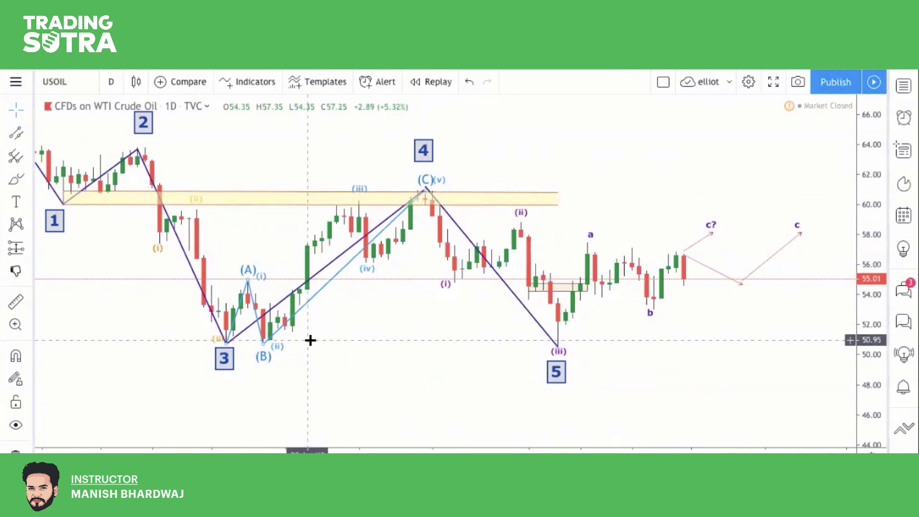
{"action": "scroll", "coordinate": [412, 357], "scroll_direction": "down", "scroll_amount": 4}
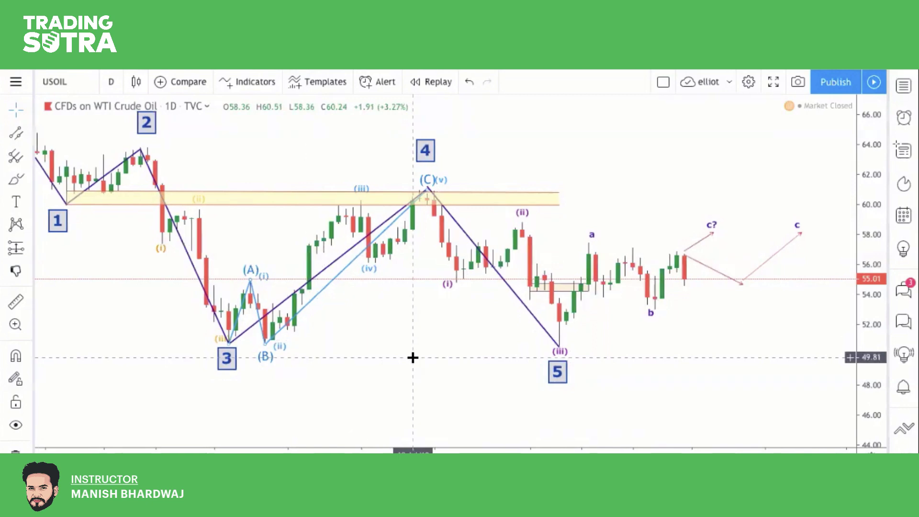
{"action": "scroll", "coordinate": [412, 357], "scroll_direction": "down", "scroll_amount": 1}
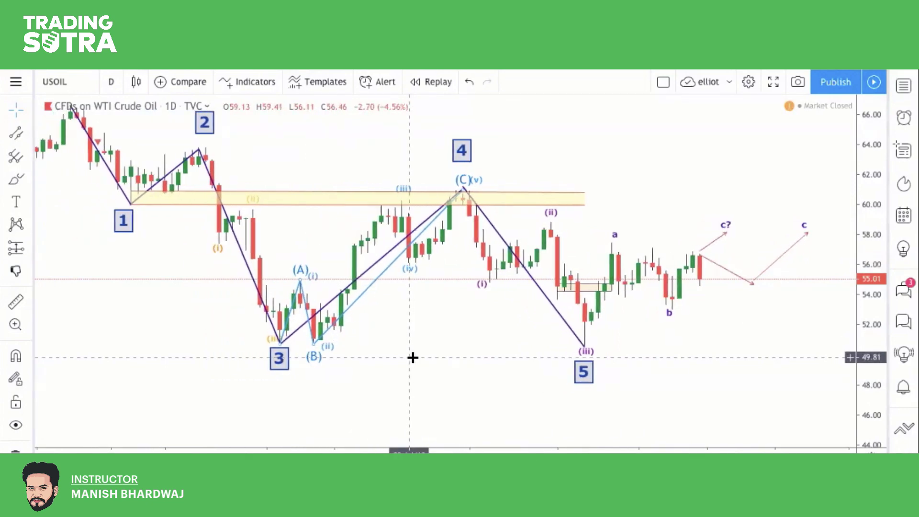
{"action": "scroll", "coordinate": [413, 357], "scroll_direction": "up", "scroll_amount": 1}
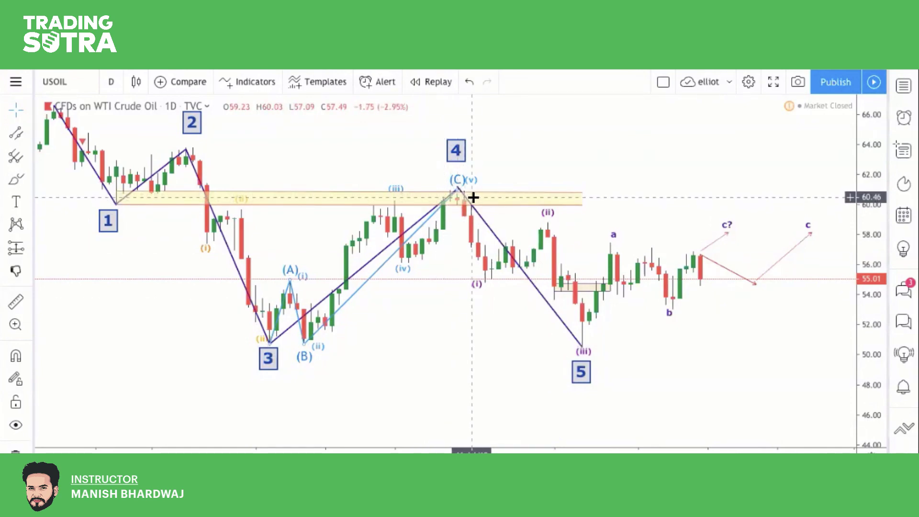
{"action": "scroll", "coordinate": [472, 197], "scroll_direction": "down", "scroll_amount": 3}
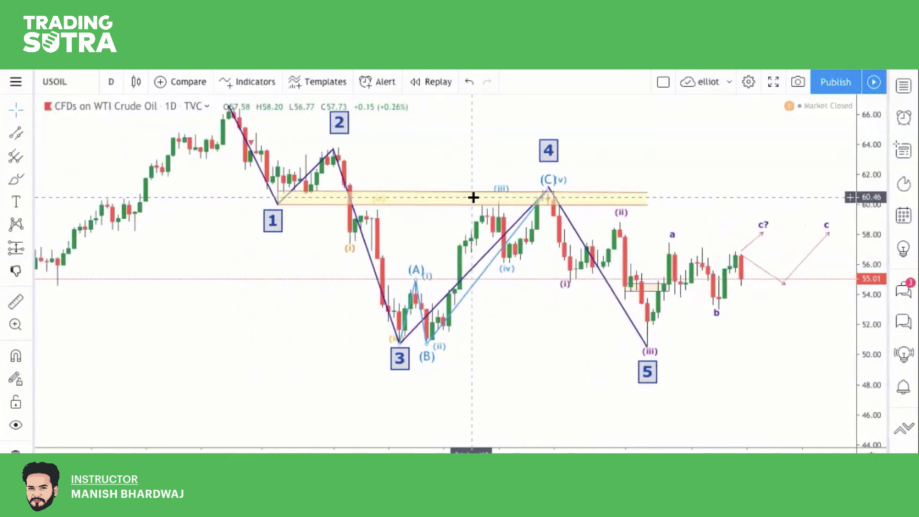
Step: Draw a red, nearly horizontal trend line from wave 0's high across the chart at about 66.5
{"action": "scroll", "coordinate": [371, 152], "scroll_direction": "up", "scroll_amount": 2}
{"action": "left_click_drag", "start_coordinate": [353, 195], "coordinate": [293, 228]}
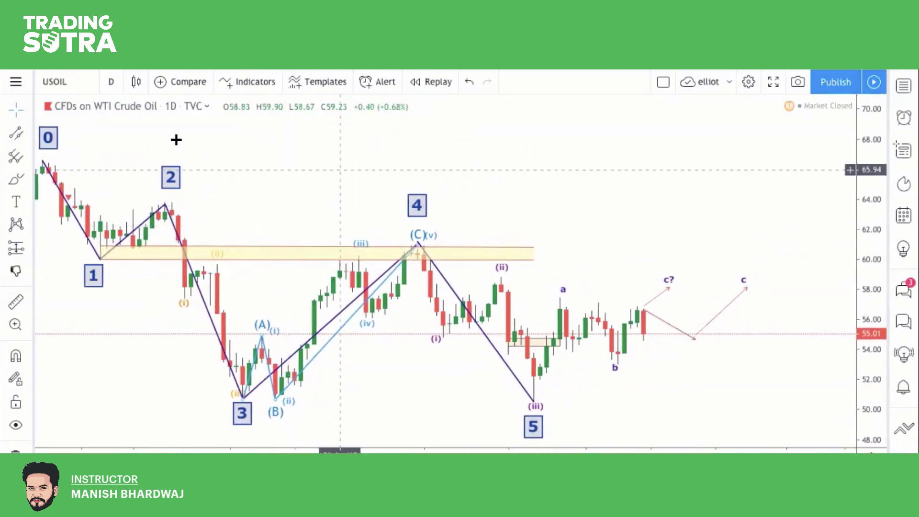
{"action": "left_click", "coordinate": [25, 134]}
{"action": "left_click", "coordinate": [58, 132]}
{"action": "left_click", "coordinate": [41, 161]}
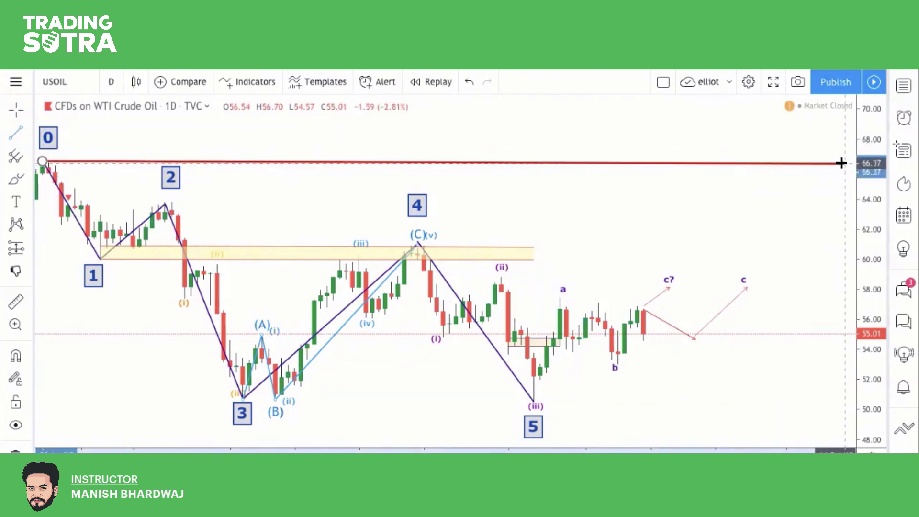
{"action": "left_click", "coordinate": [844, 161]}
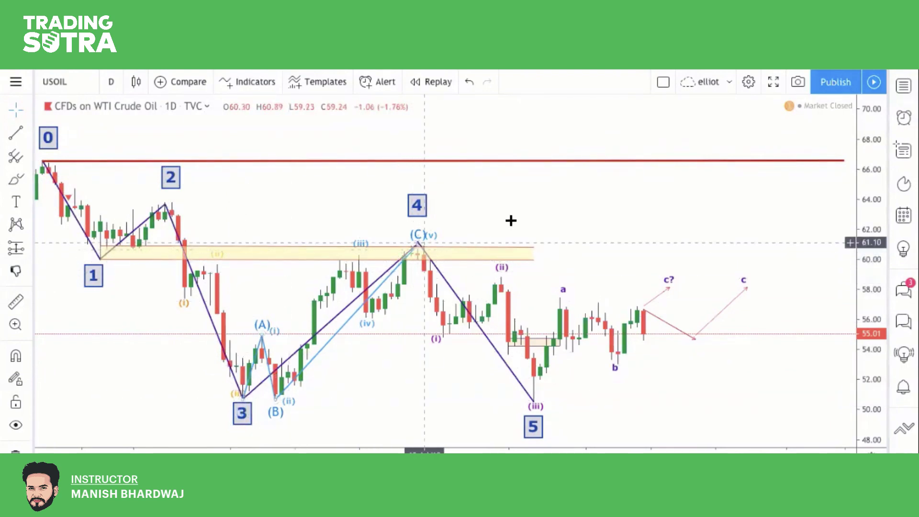
Step: Inspect the decline from wave 4 to wave 5 and the a, b and projected c legs following it
{"action": "left_click_drag", "start_coordinate": [512, 222], "coordinate": [520, 198]}
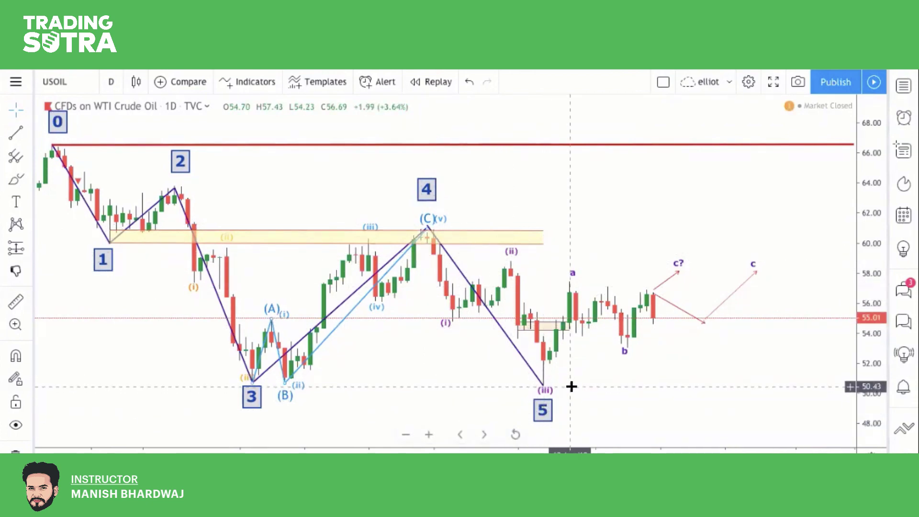
{"action": "scroll", "coordinate": [571, 386], "scroll_direction": "right", "scroll_amount": 2}
{"action": "scroll", "coordinate": [571, 386], "scroll_direction": "up", "scroll_amount": 2}
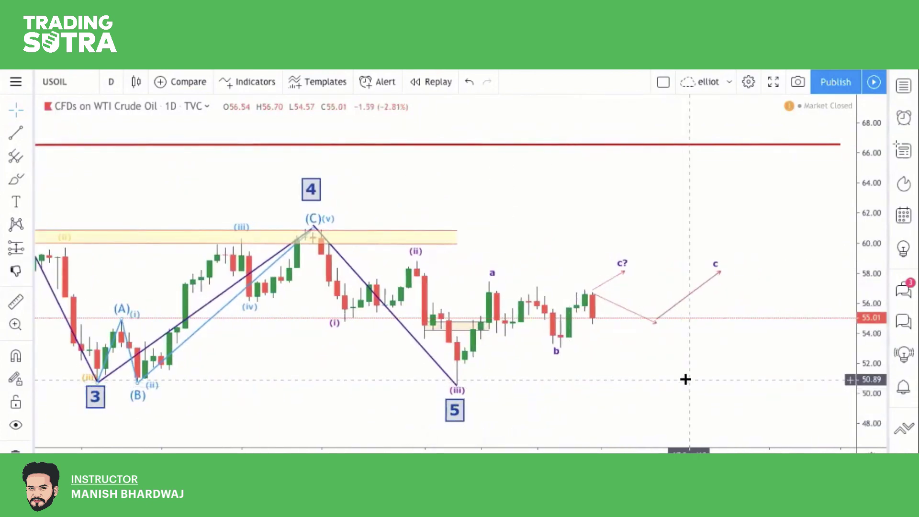
{"action": "left_click_drag", "start_coordinate": [685, 379], "coordinate": [586, 307]}
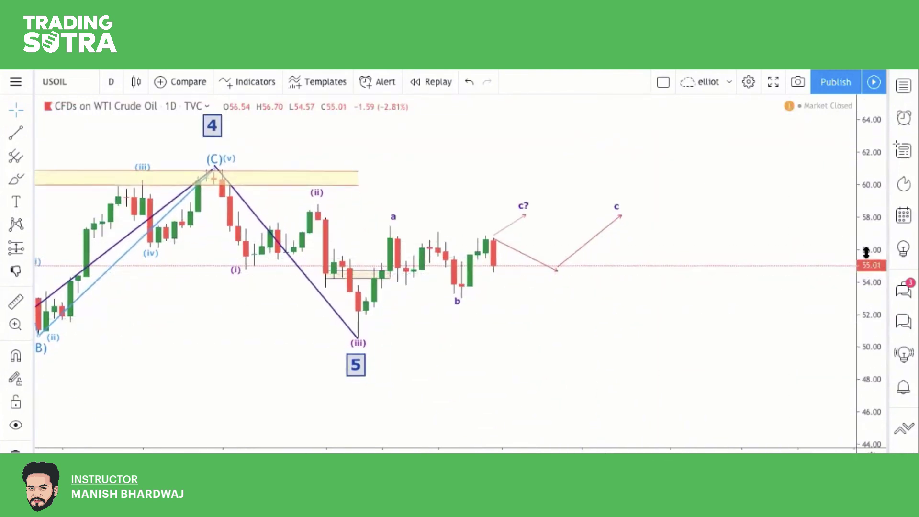
{"action": "left_click_drag", "start_coordinate": [866, 252], "coordinate": [620, 333]}
{"action": "scroll", "coordinate": [617, 332], "scroll_direction": "up", "scroll_amount": 3}
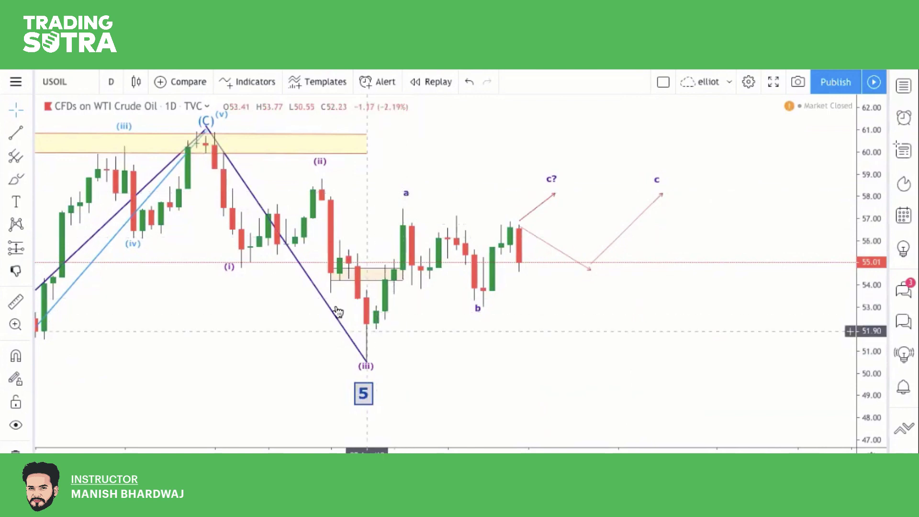
{"action": "left_click_drag", "start_coordinate": [479, 392], "coordinate": [497, 425]}
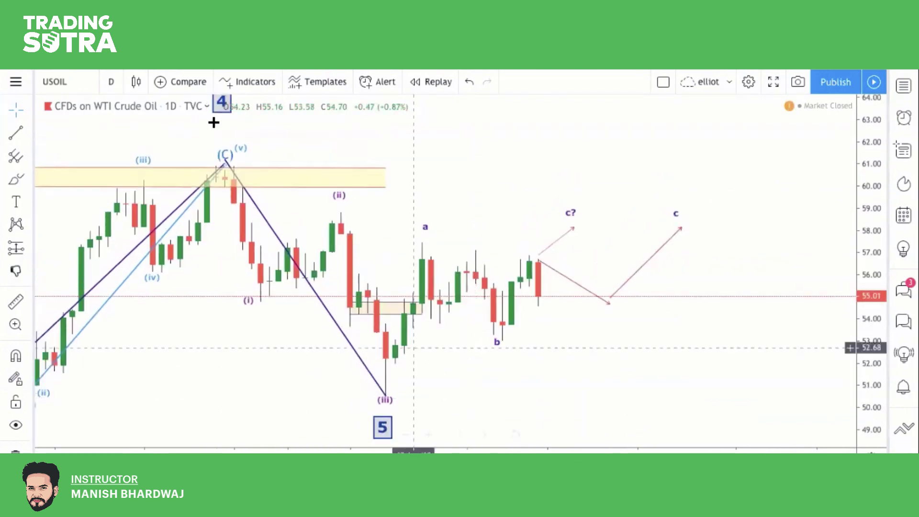
Step: Try a descending trend line from near wave 0 at 65.82 to just beside the wave 5 label at about 49.31
{"action": "scroll", "coordinate": [431, 349], "scroll_direction": "down", "scroll_amount": 4}
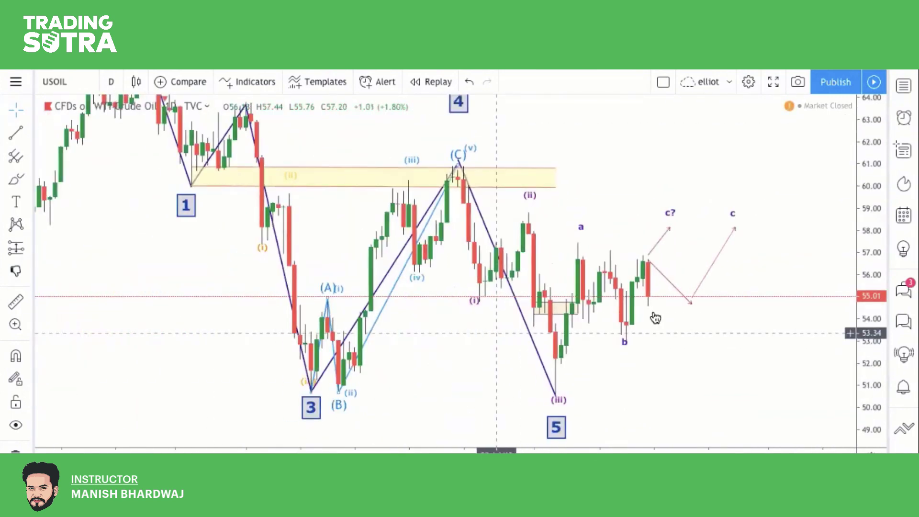
{"action": "scroll", "coordinate": [656, 318], "scroll_direction": "up", "scroll_amount": 2}
{"action": "left_click_drag", "start_coordinate": [871, 163], "coordinate": [870, 240]}
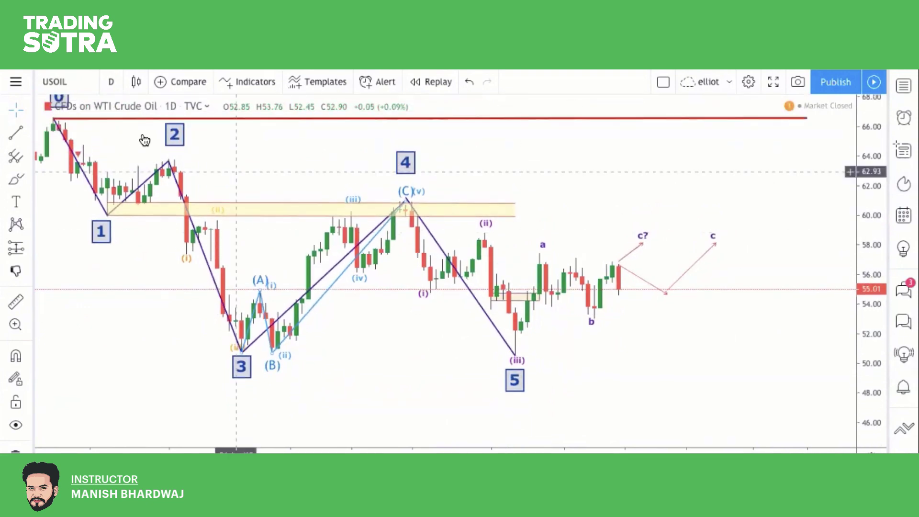
{"action": "left_click", "coordinate": [41, 128]}
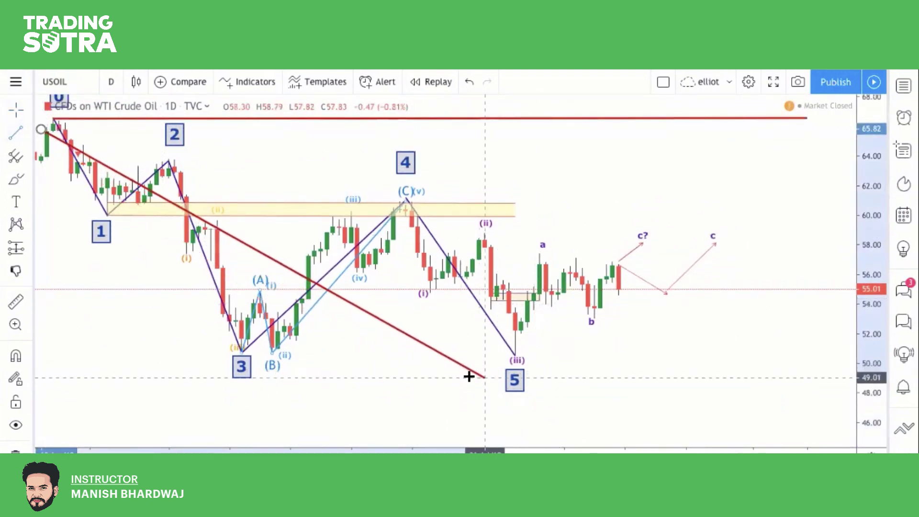
{"action": "left_click", "coordinate": [491, 372]}
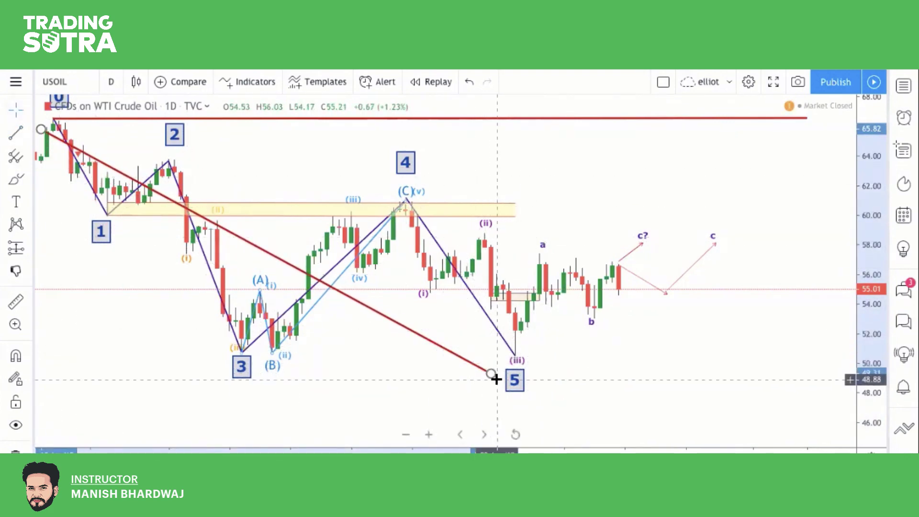
Step: Reposition the b label directly beneath the corrective low after wave a, at about 53.09
{"action": "left_click_drag", "start_coordinate": [626, 351], "coordinate": [391, 345]}
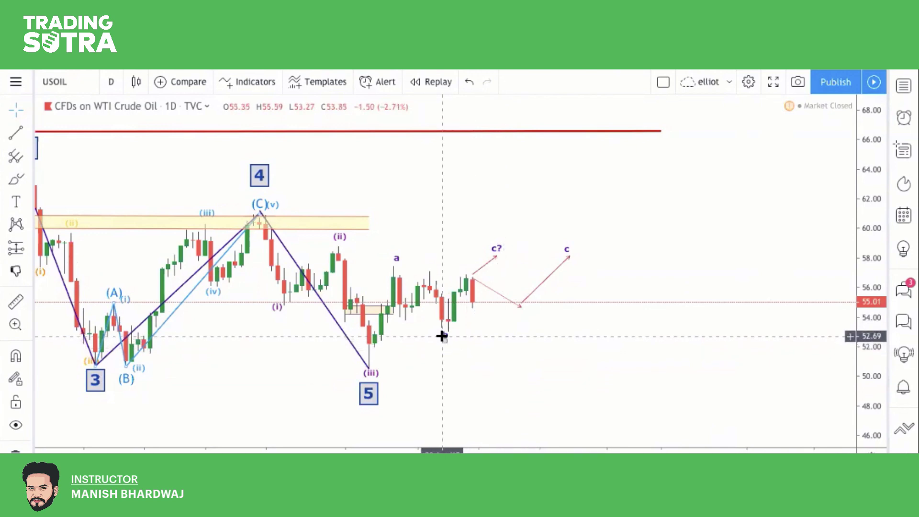
{"action": "left_click_drag", "start_coordinate": [406, 328], "coordinate": [450, 340]}
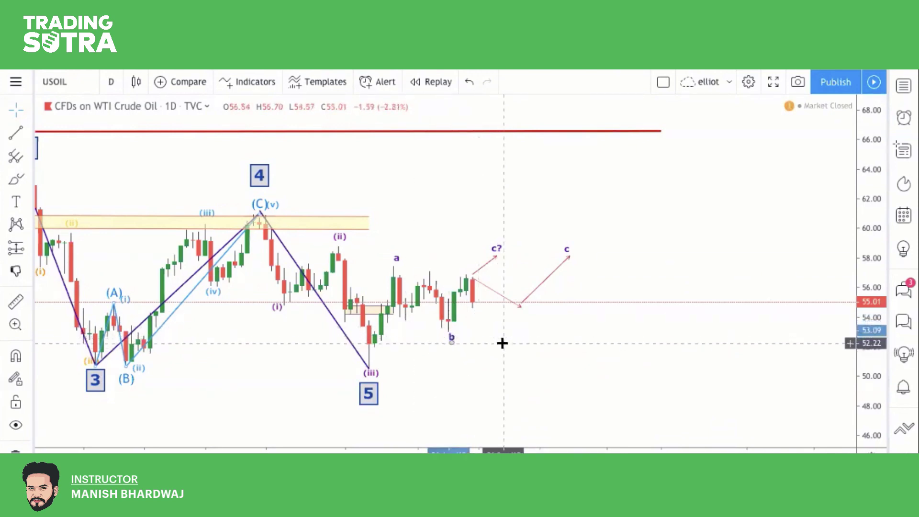
{"action": "left_click", "coordinate": [370, 369]}
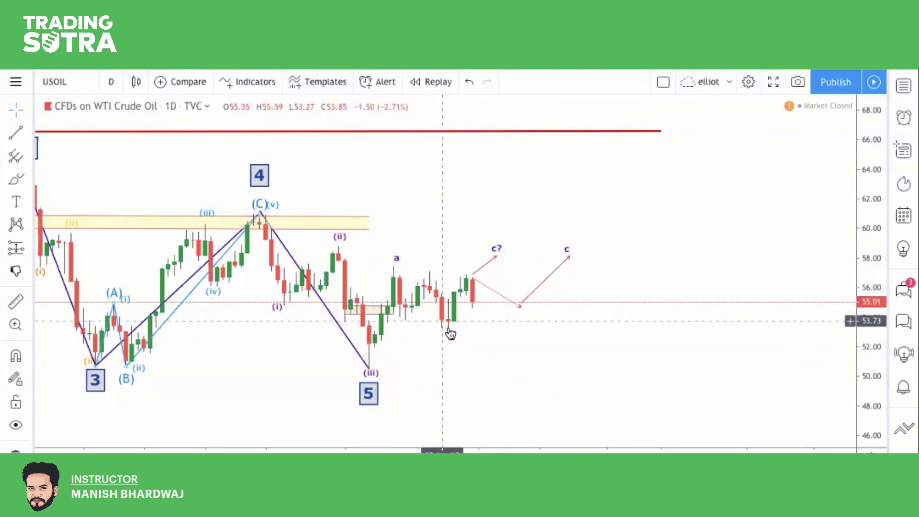
Step: Dismiss the promotional pop-up and review the a-b-c correction and projected c paths after wave 5
{"action": "scroll", "coordinate": [720, 332], "scroll_direction": "left", "scroll_amount": 5}
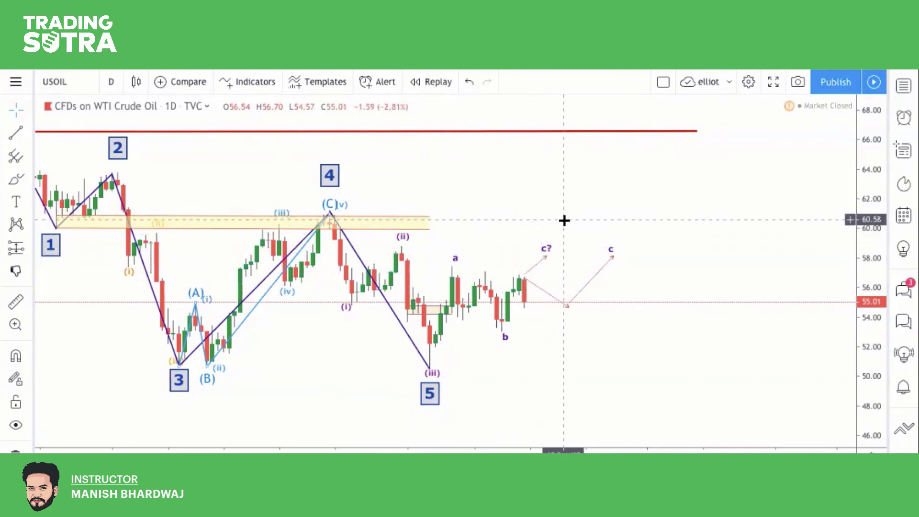
{"action": "scroll", "coordinate": [564, 220], "scroll_direction": "up", "scroll_amount": 4}
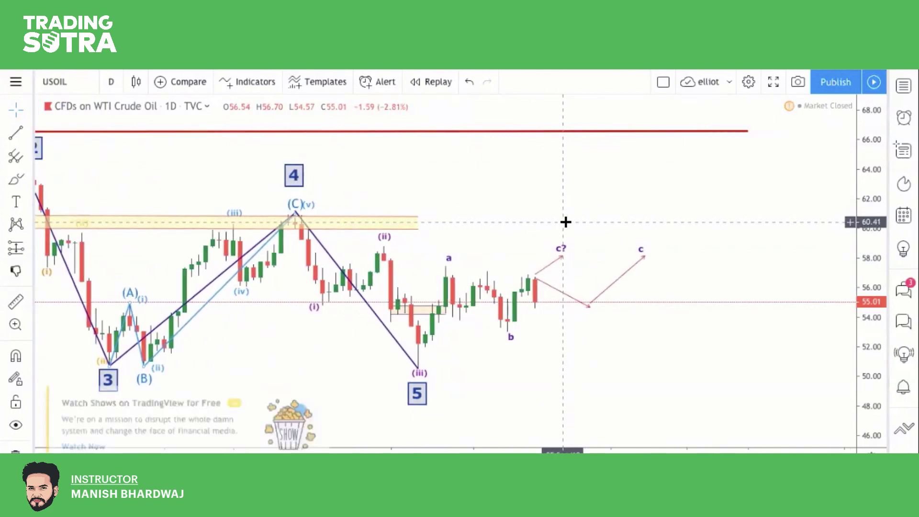
{"action": "left_click", "coordinate": [321, 379]}
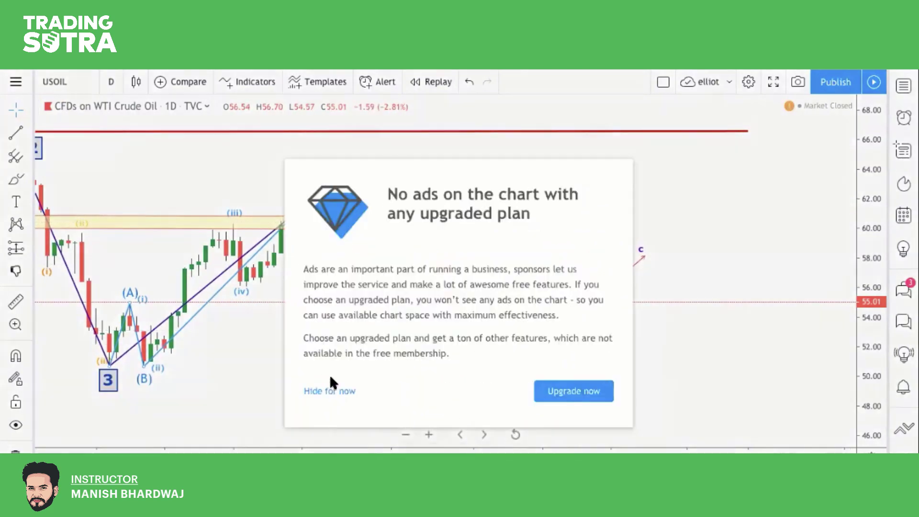
{"action": "left_click", "coordinate": [312, 389]}
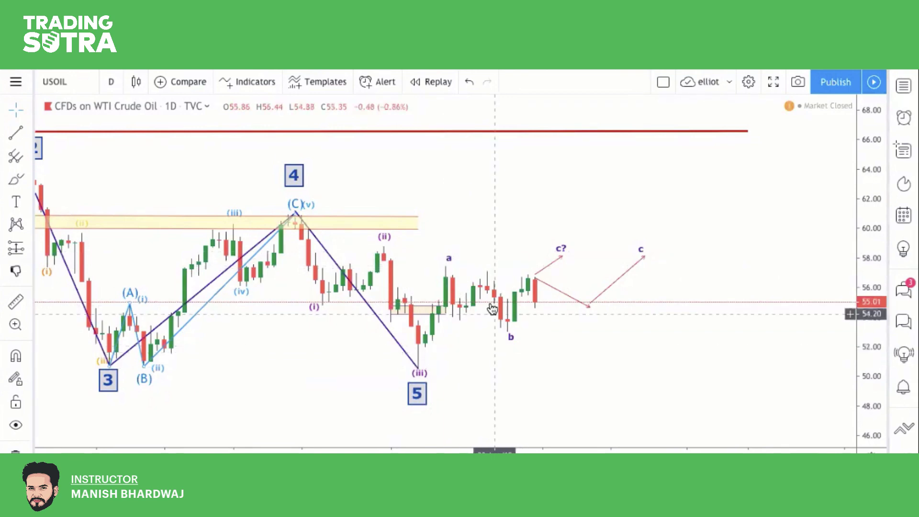
{"action": "left_click_drag", "start_coordinate": [590, 387], "coordinate": [584, 317]}
{"action": "scroll", "coordinate": [584, 318], "scroll_direction": "down", "scroll_amount": 2}
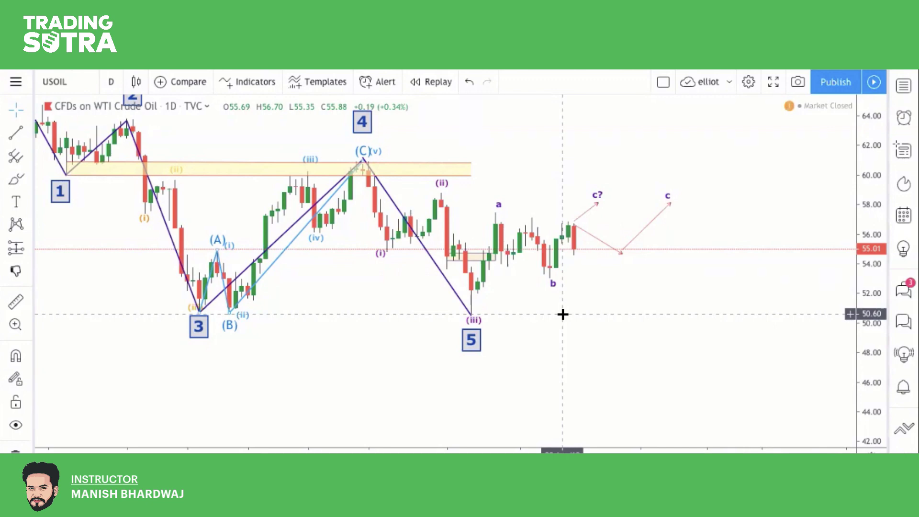
Step: Switch the crude oil chart to the 4-hour interval and frame waves 4 and 5 with the a-b-c correction
{"action": "left_click_drag", "start_coordinate": [563, 314], "coordinate": [486, 304]}
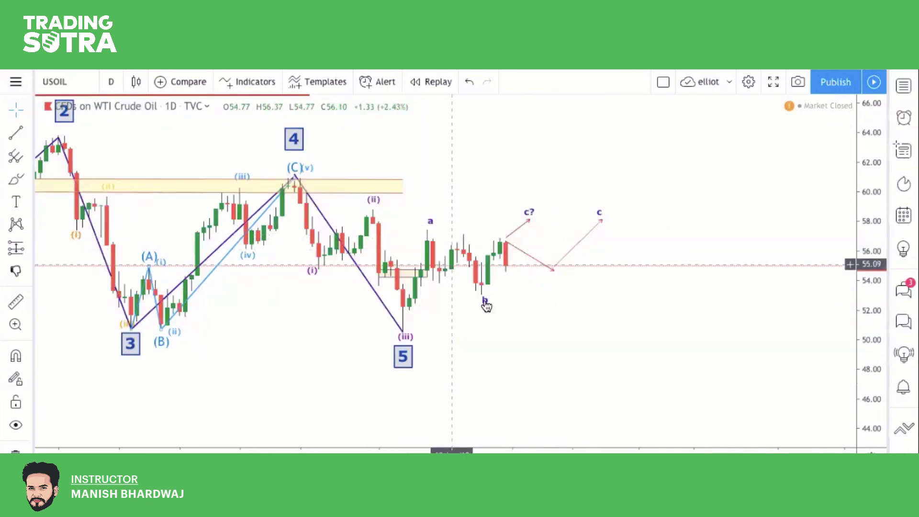
{"action": "scroll", "coordinate": [511, 297], "scroll_direction": "left", "scroll_amount": 3}
{"action": "scroll", "coordinate": [513, 287], "scroll_direction": "left", "scroll_amount": 3}
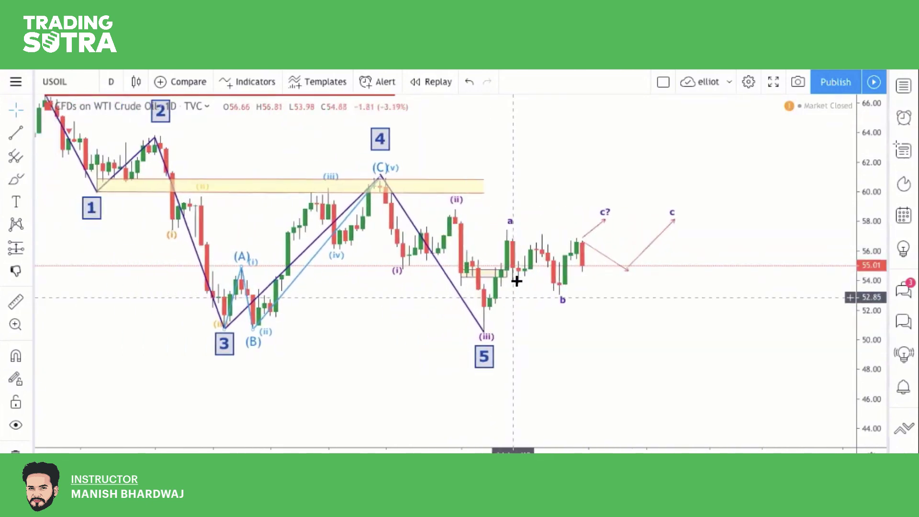
{"action": "left_click", "coordinate": [120, 363]}
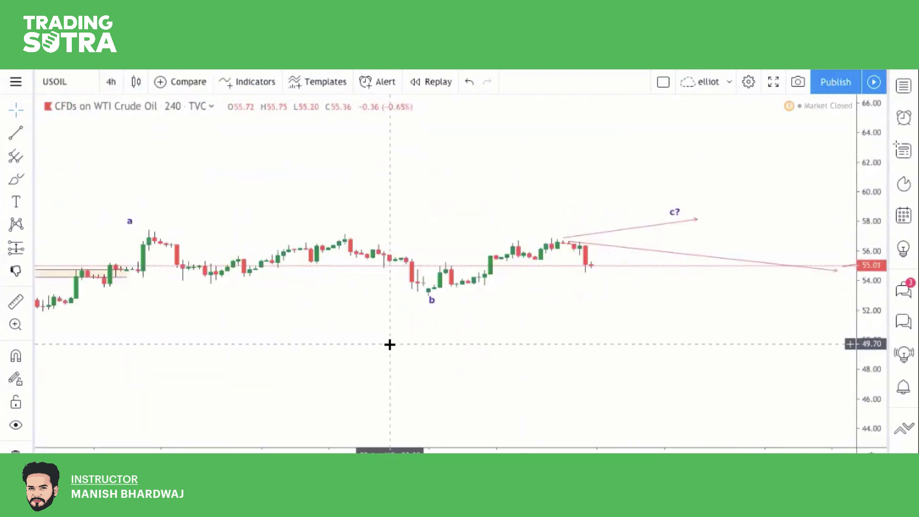
{"action": "scroll", "coordinate": [385, 339], "scroll_direction": "down", "scroll_amount": 5}
{"action": "scroll", "coordinate": [389, 345], "scroll_direction": "down", "scroll_amount": 5}
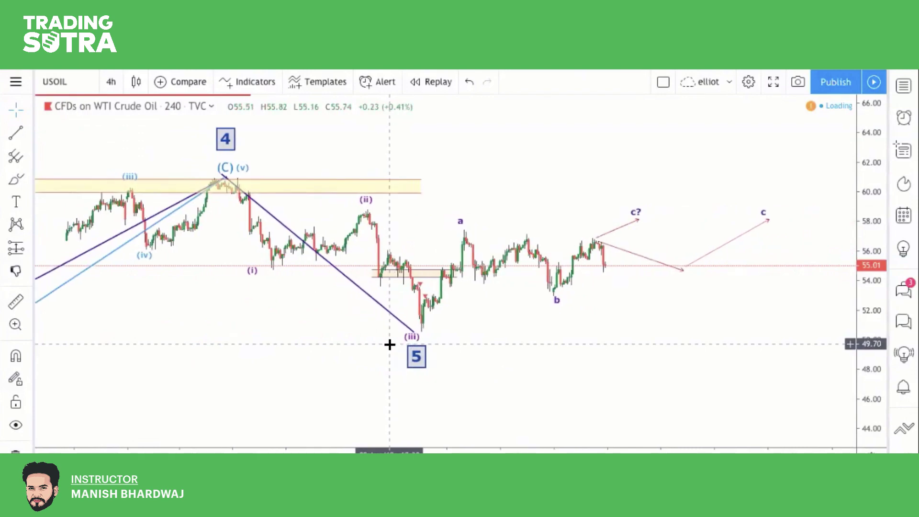
Step: Draw two descending trend lines bounding the a-b correction: the upper from a at 57.50 to 56.25, the lower along the lows at b
{"action": "scroll", "coordinate": [389, 344], "scroll_direction": "up", "scroll_amount": 2}
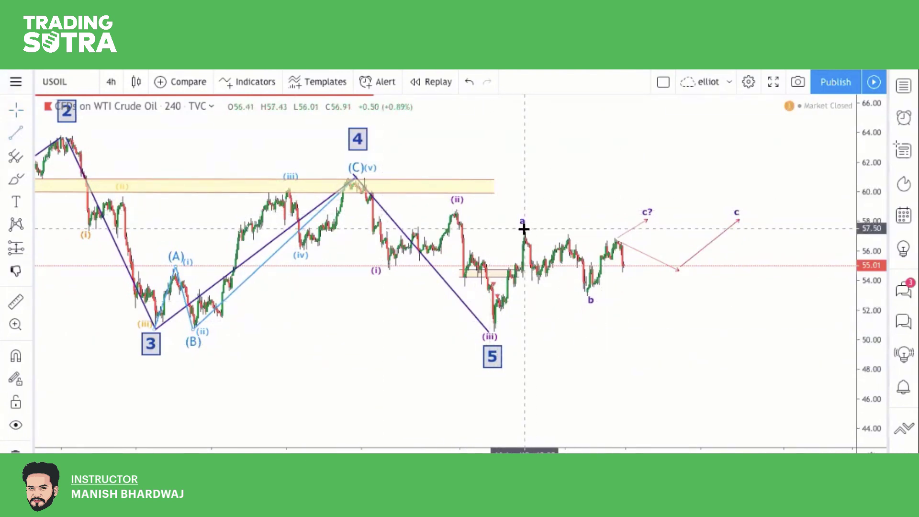
{"action": "left_click", "coordinate": [675, 247]}
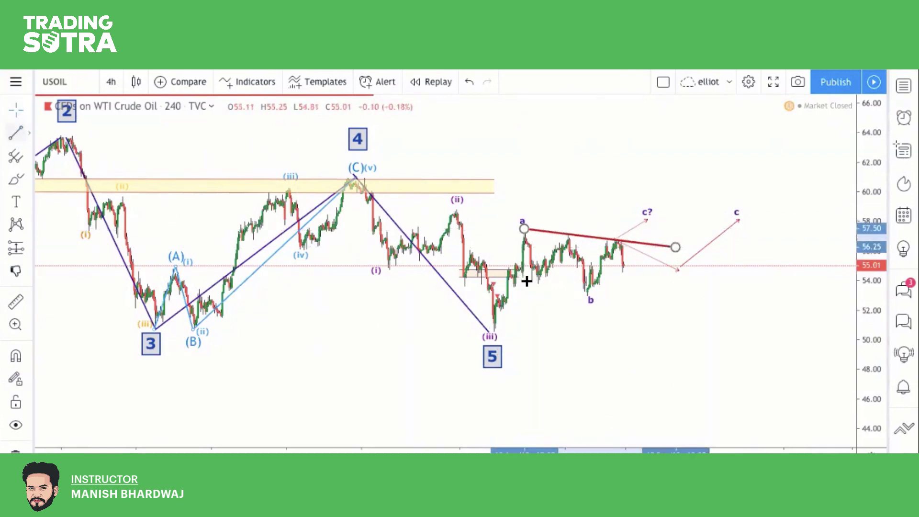
{"action": "left_click_drag", "start_coordinate": [529, 283], "coordinate": [650, 304]}
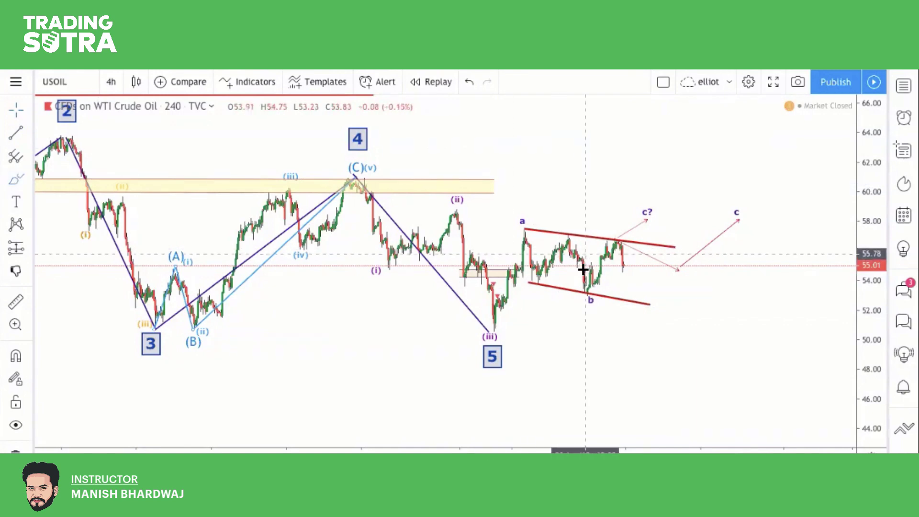
Step: Sketch freehand the price swings between the two trend lines plus a sideways continuation, and undo the strokes
{"action": "mouse_move", "coordinate": [524, 231]}
{"action": "left_mouse_down"}
{"action": "mouse_move", "coordinate": [545, 262]}
{"action": "mouse_move", "coordinate": [555, 250]}
{"action": "mouse_move", "coordinate": [582, 277]}
{"action": "mouse_move", "coordinate": [617, 243]}
{"action": "mouse_move", "coordinate": [631, 302]}
{"action": "left_mouse_up"}
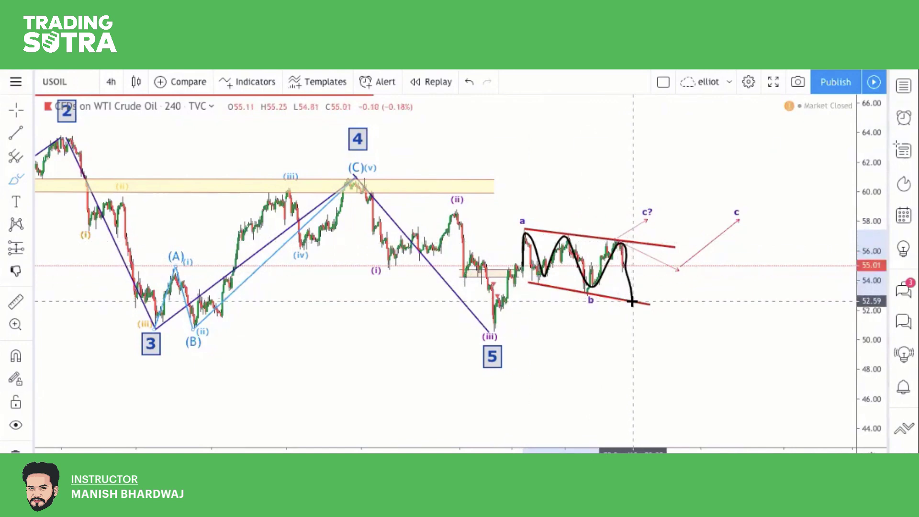
{"action": "mouse_move", "coordinate": [624, 263]}
{"action": "left_mouse_down"}
{"action": "mouse_move", "coordinate": [644, 247]}
{"action": "mouse_move", "coordinate": [655, 264]}
{"action": "mouse_move", "coordinate": [671, 247]}
{"action": "left_mouse_up"}
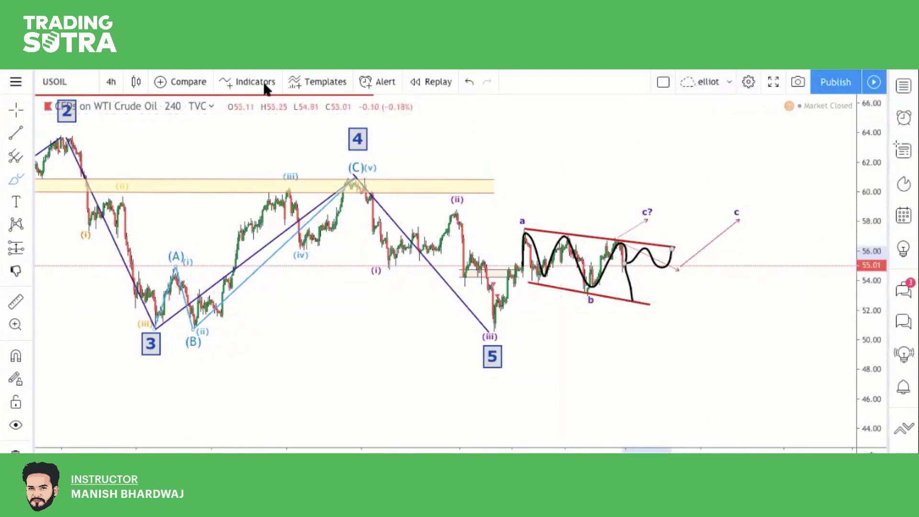
{"action": "left_click", "coordinate": [468, 83]}
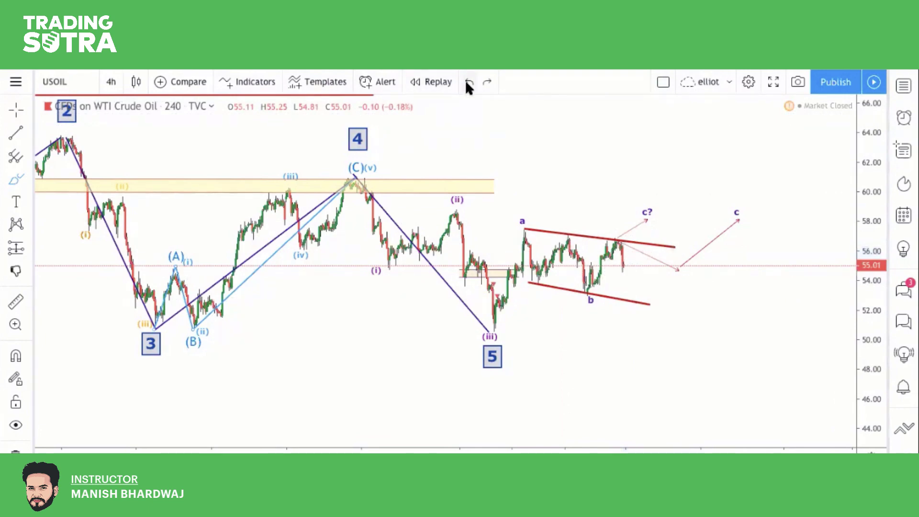
Step: Delete both descending trend lines bounding the a-b correction on the crude oil chart
{"action": "left_click", "coordinate": [540, 233]}
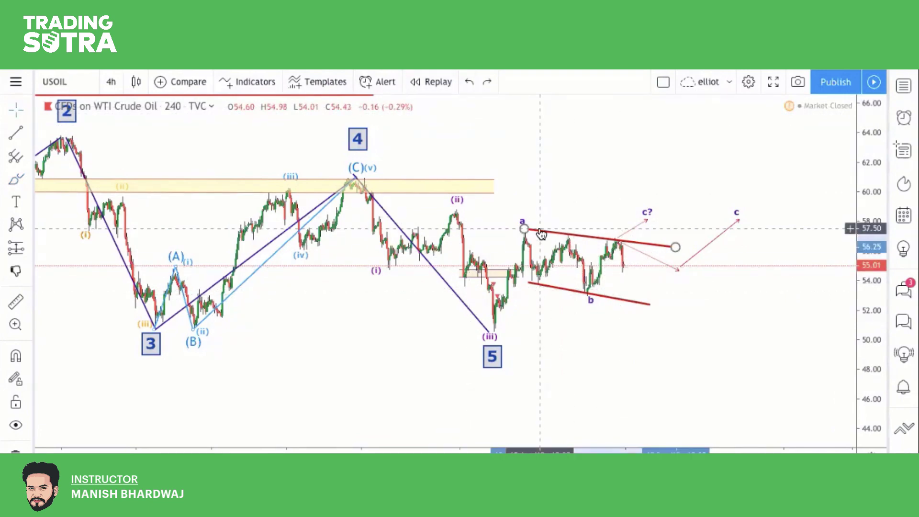
{"action": "key", "text": "Delete"}
{"action": "left_click", "coordinate": [558, 289]}
{"action": "key", "text": "Delete"}
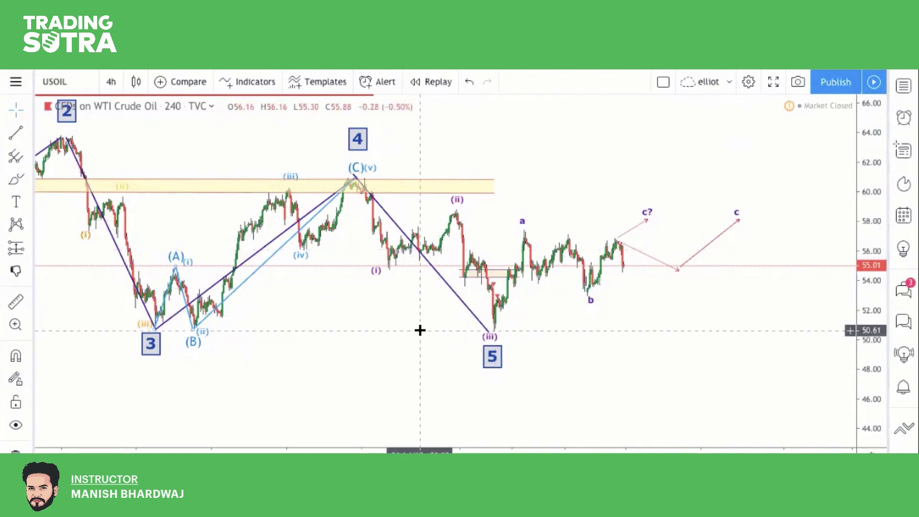
Step: Switch to the weekly Avenue Supermarts (DMART) chart and dismiss the promotional pop-up
{"action": "scroll", "coordinate": [420, 331], "scroll_direction": "left", "scroll_amount": 10}
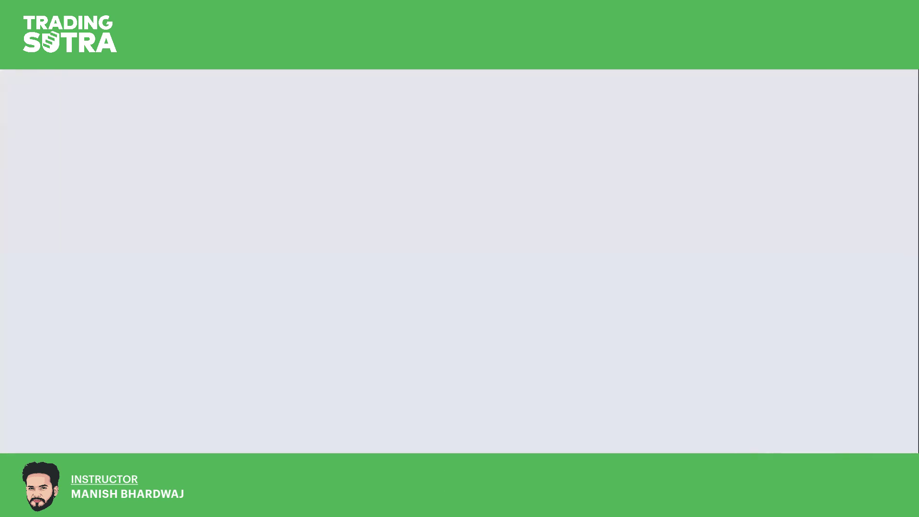
{"action": "scroll", "coordinate": [387, 392], "scroll_direction": "down", "scroll_amount": 3}
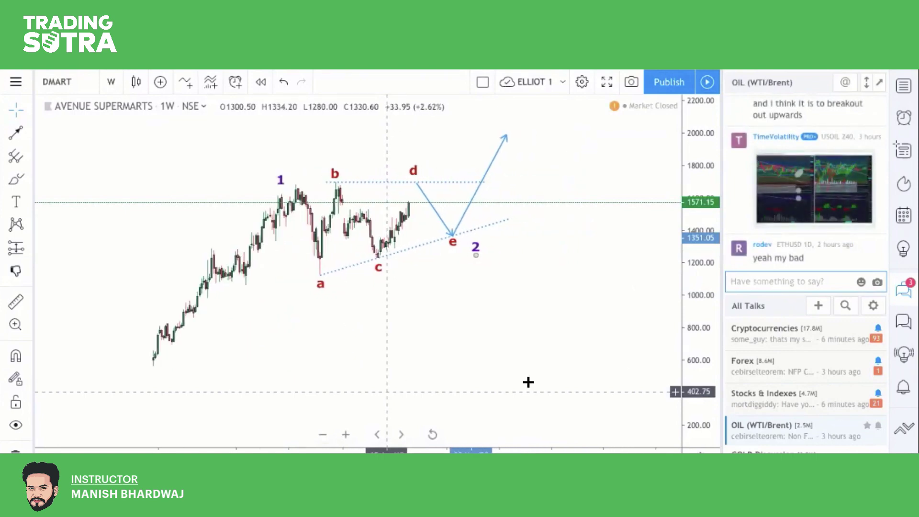
{"action": "left_click_drag", "start_coordinate": [709, 172], "coordinate": [705, 190]}
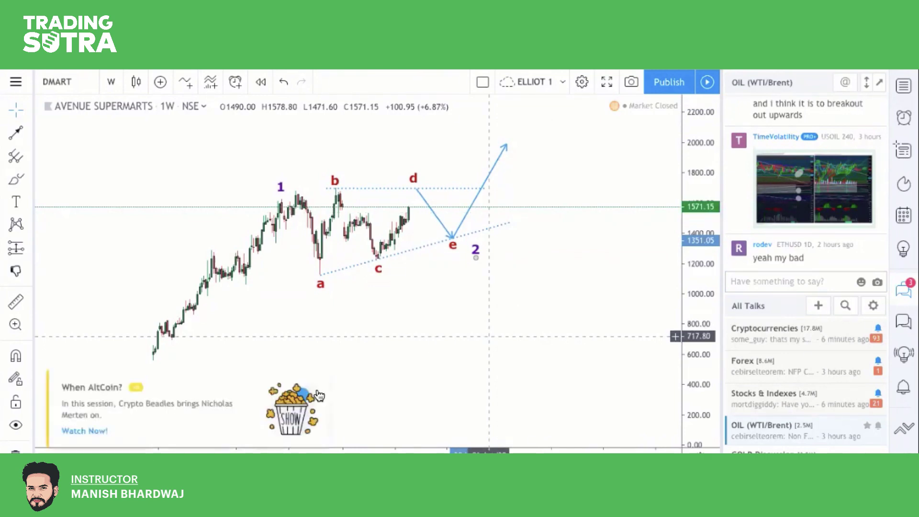
{"action": "left_click", "coordinate": [321, 378]}
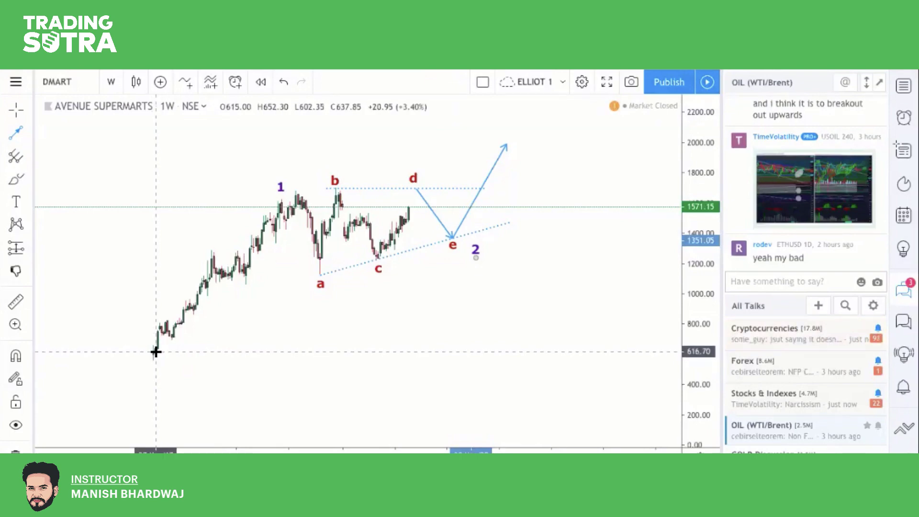
Step: Draw two trend arrows: one from the starting low at 599.85 up to wave 1 at 1661.65, another from wave 1 down to a
{"action": "left_click", "coordinate": [155, 354]}
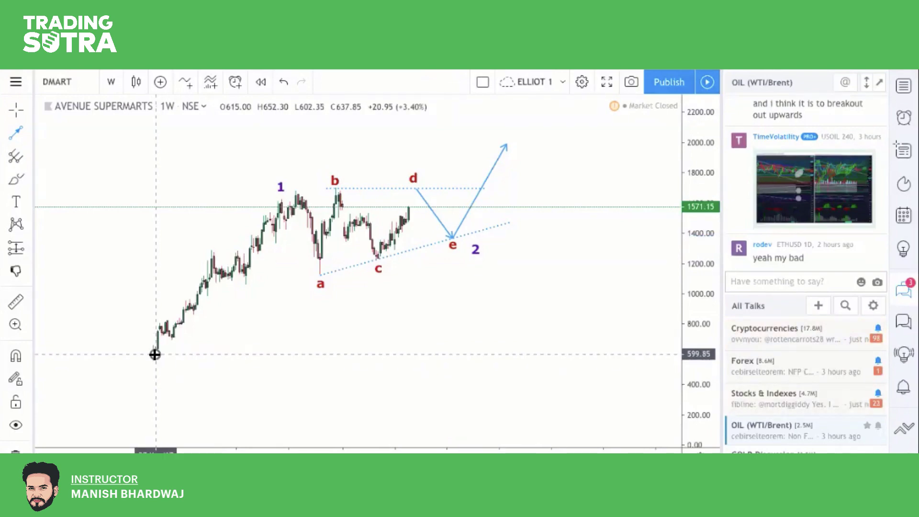
{"action": "left_click", "coordinate": [291, 193]}
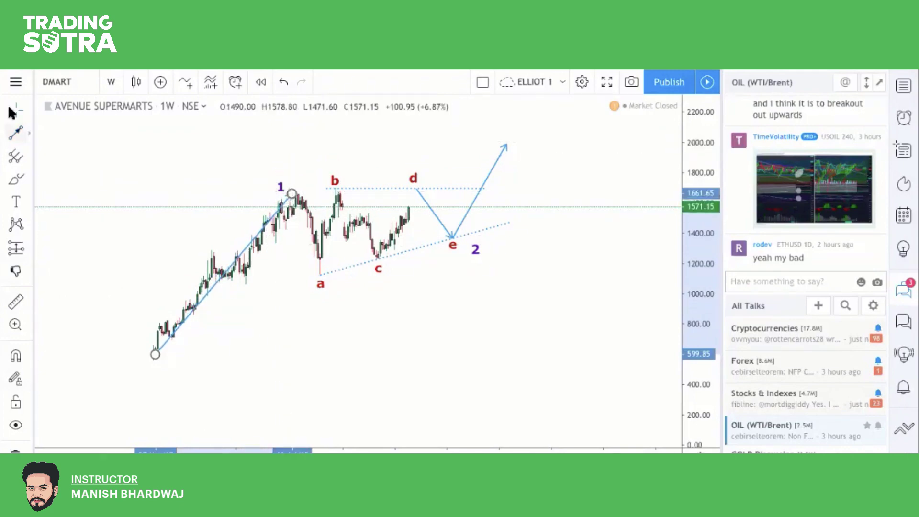
{"action": "left_click", "coordinate": [15, 132]}
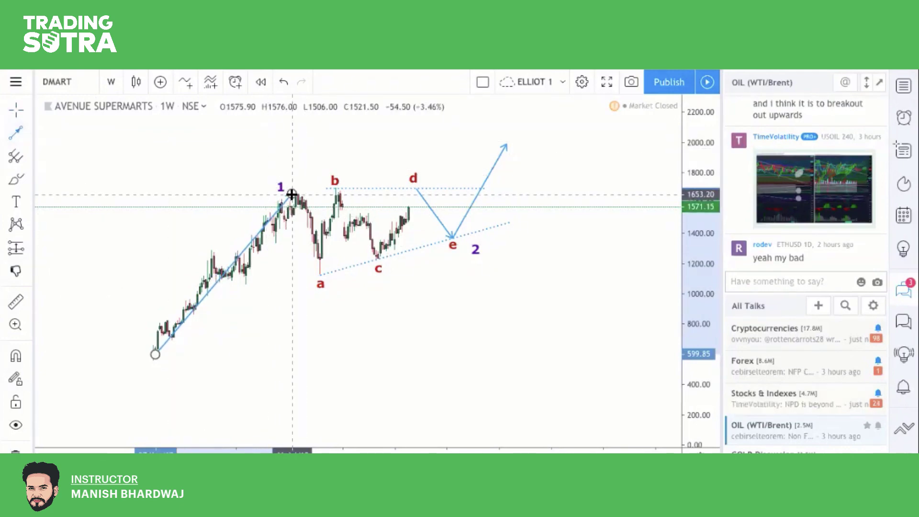
{"action": "left_click", "coordinate": [292, 193]}
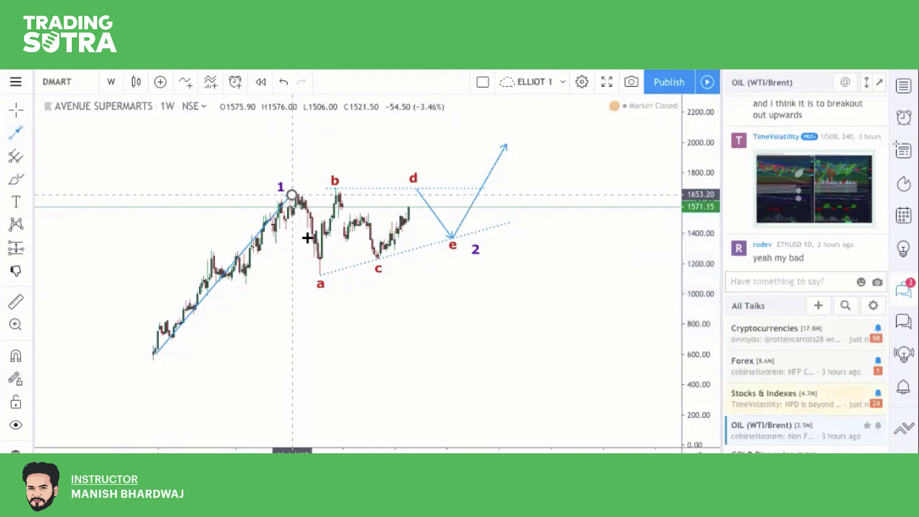
{"action": "left_click", "coordinate": [320, 277]}
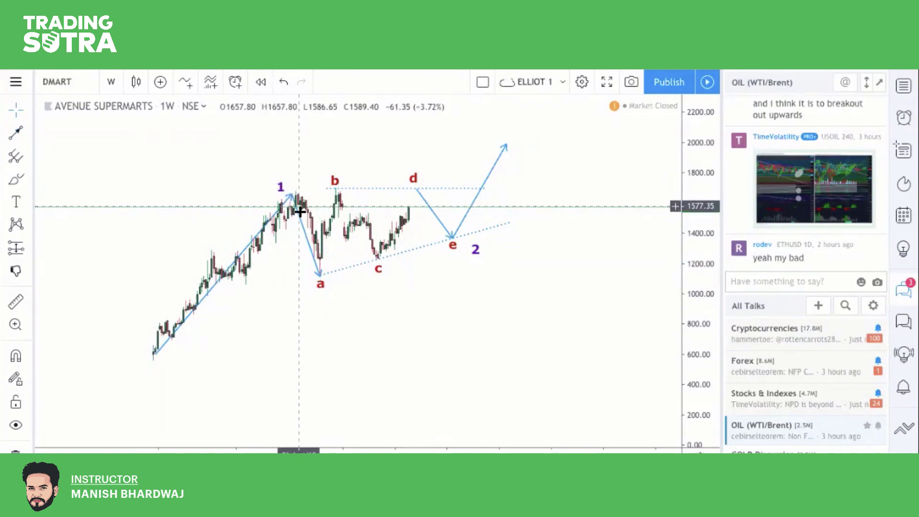
Step: Try the 2 label beneath a at about 1026.60, and return it beside e at about 1363.70
{"action": "left_click", "coordinate": [317, 268]}
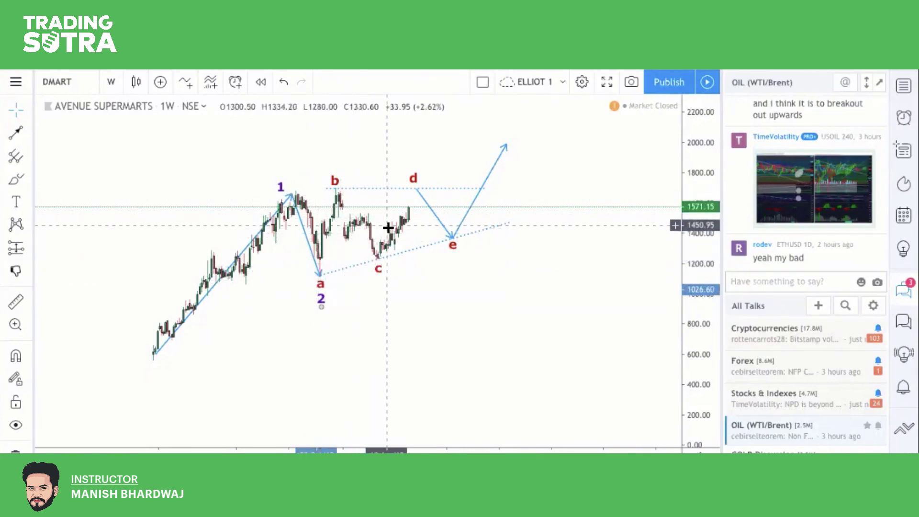
{"action": "left_click_drag", "start_coordinate": [316, 289], "coordinate": [479, 238]}
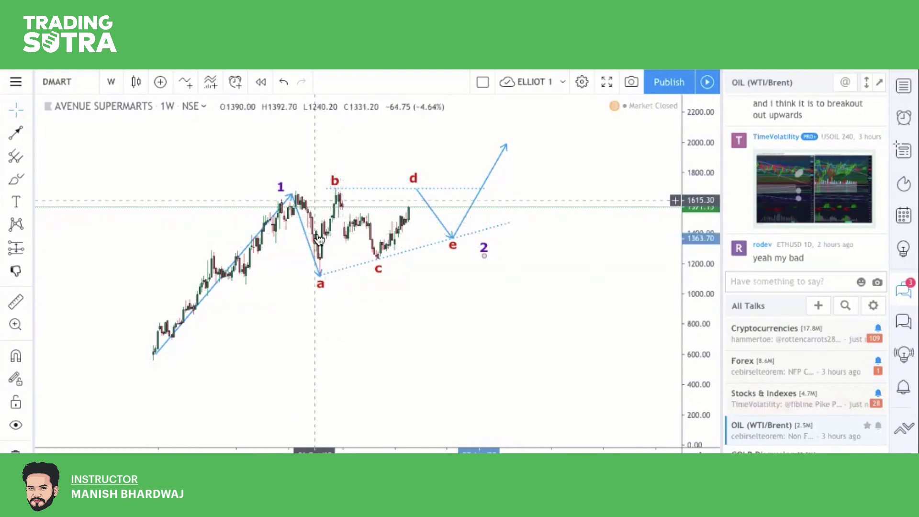
{"action": "left_click", "coordinate": [341, 187]}
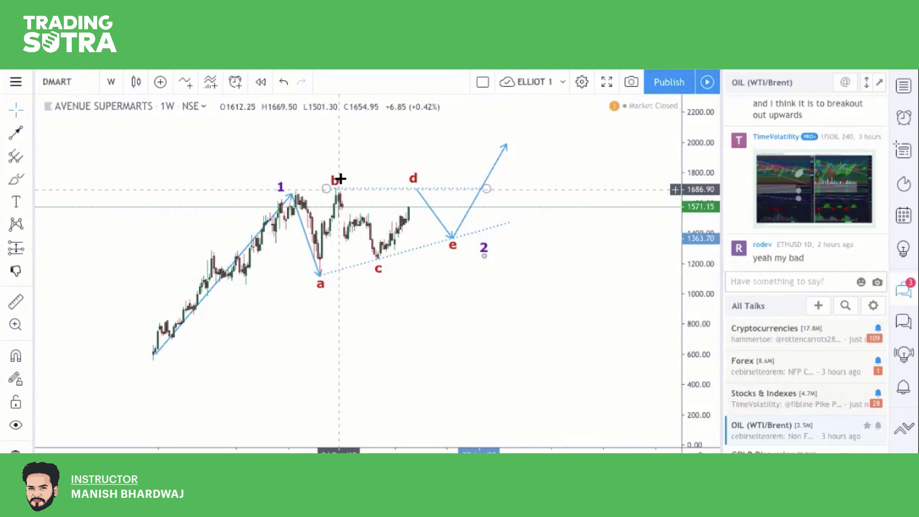
Step: Sketch a wavy freehand decline from d to e and a short rebound from e to about 1512
{"action": "scroll", "coordinate": [671, 176], "scroll_direction": "up", "scroll_amount": 5}
{"action": "scroll", "coordinate": [618, 239], "scroll_direction": "up", "scroll_amount": 3}
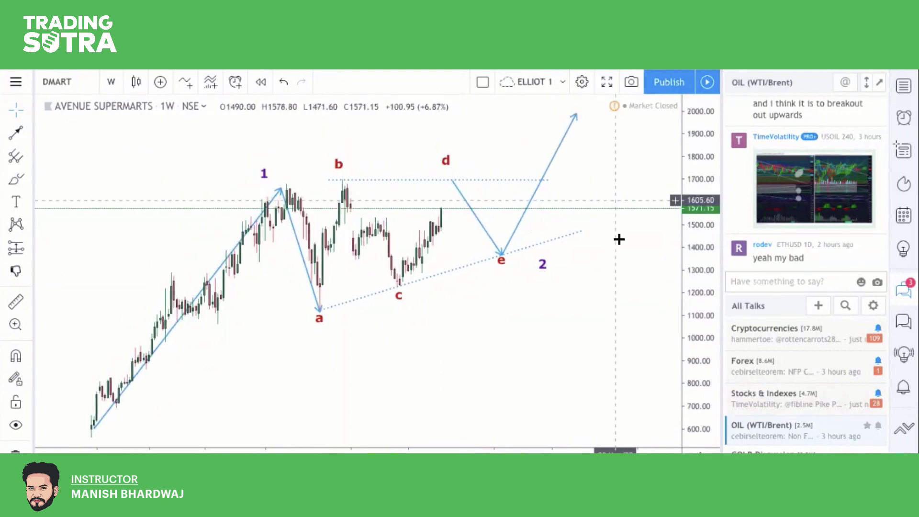
{"action": "scroll", "coordinate": [434, 222], "scroll_direction": "up", "scroll_amount": 2}
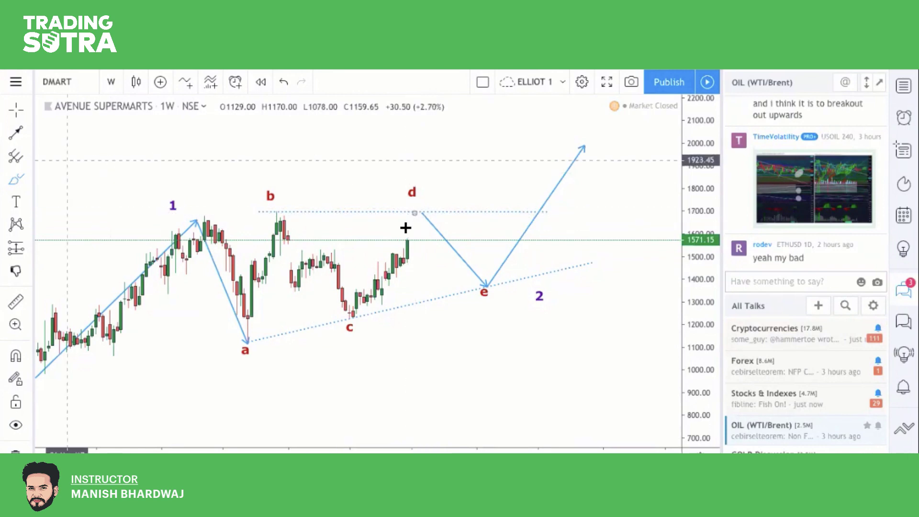
{"action": "left_click_drag", "start_coordinate": [417, 215], "coordinate": [484, 285]}
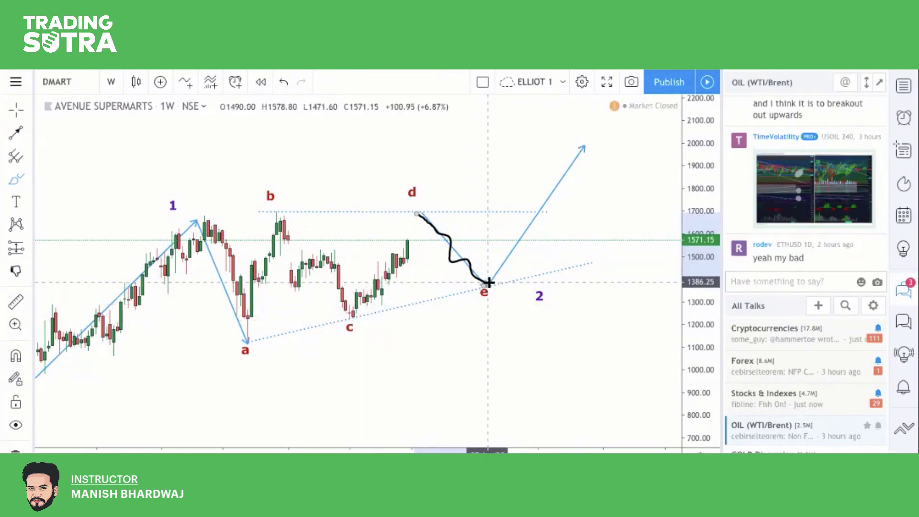
{"action": "left_click_drag", "start_coordinate": [485, 283], "coordinate": [508, 247]}
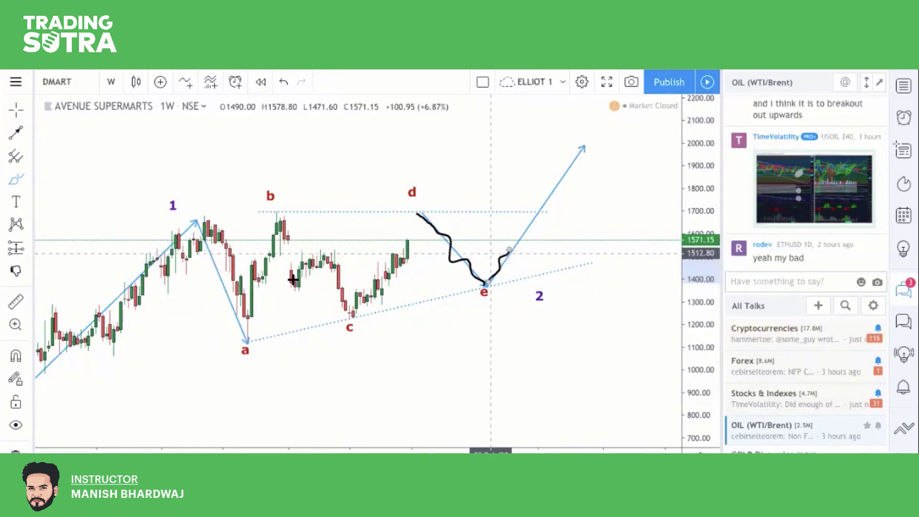
Step: Trace the a-b-c-d-e swings freehand and extend a breakout stroke upward from e beyond the projected arrow
{"action": "mouse_move", "coordinate": [249, 340]}
{"action": "left_mouse_down"}
{"action": "mouse_move", "coordinate": [279, 214]}
{"action": "mouse_move", "coordinate": [305, 236]}
{"action": "left_mouse_up"}
{"action": "mouse_move", "coordinate": [343, 288]}
{"action": "left_mouse_down"}
{"action": "mouse_move", "coordinate": [354, 312]}
{"action": "mouse_move", "coordinate": [408, 213]}
{"action": "mouse_move", "coordinate": [484, 288]}
{"action": "left_mouse_up"}
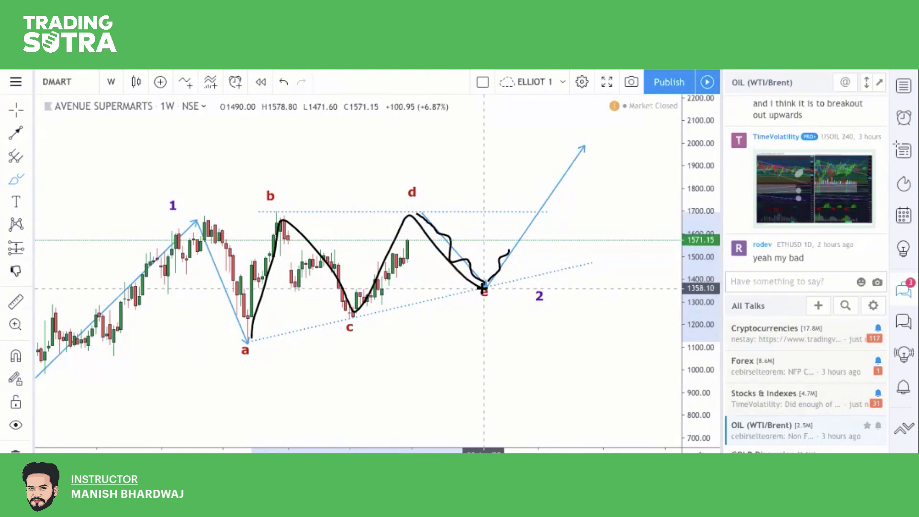
{"action": "left_click_drag", "start_coordinate": [482, 287], "coordinate": [611, 88]}
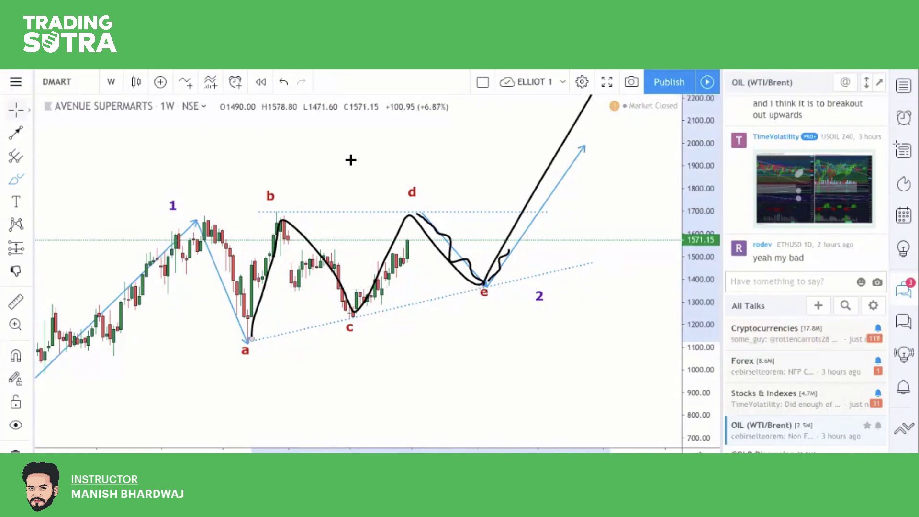
Step: Move the 2 label right next to e at about 1349.65 and dismiss the promotional pop-up
{"action": "scroll", "coordinate": [351, 159], "scroll_direction": "down", "scroll_amount": 5}
{"action": "scroll", "coordinate": [502, 293], "scroll_direction": "down", "scroll_amount": 2}
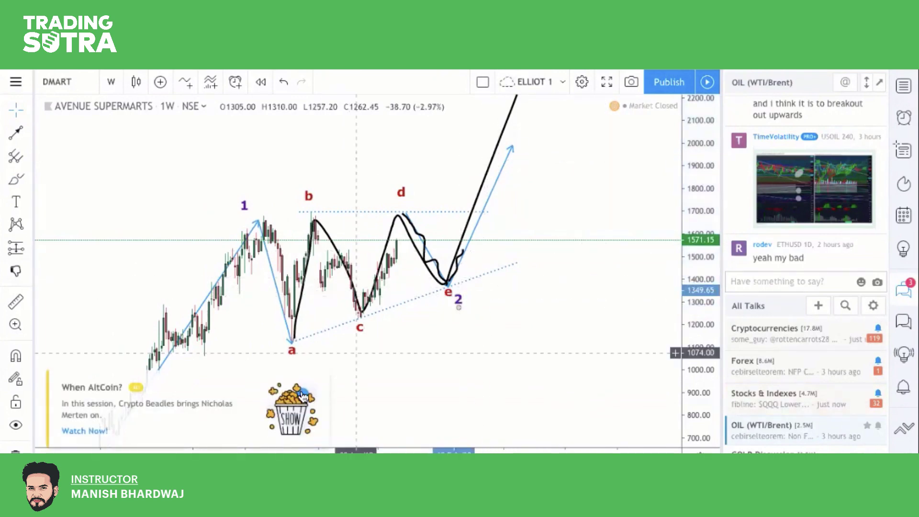
{"action": "left_click_drag", "start_coordinate": [699, 128], "coordinate": [713, 321]}
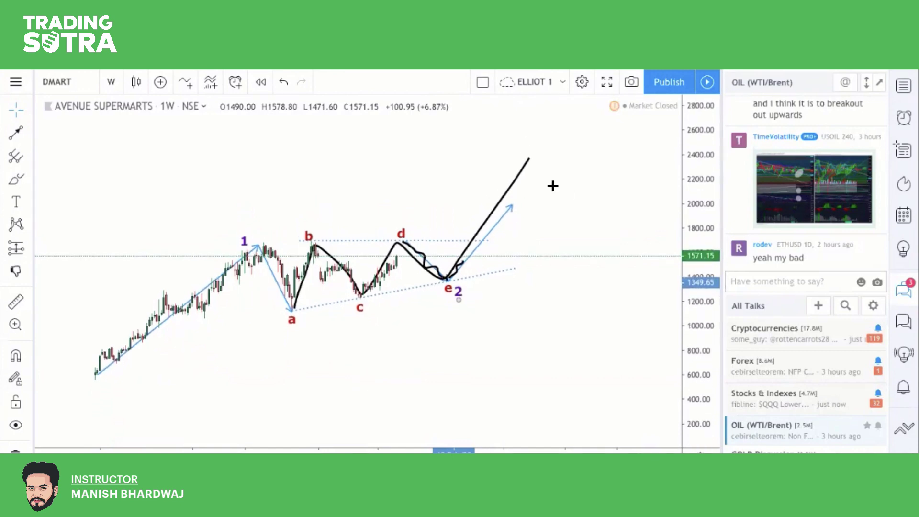
Step: Sketch a freehand stroke above wave 1's advance and a matching one rising from 2 to about 2750
{"action": "left_click", "coordinate": [15, 133]}
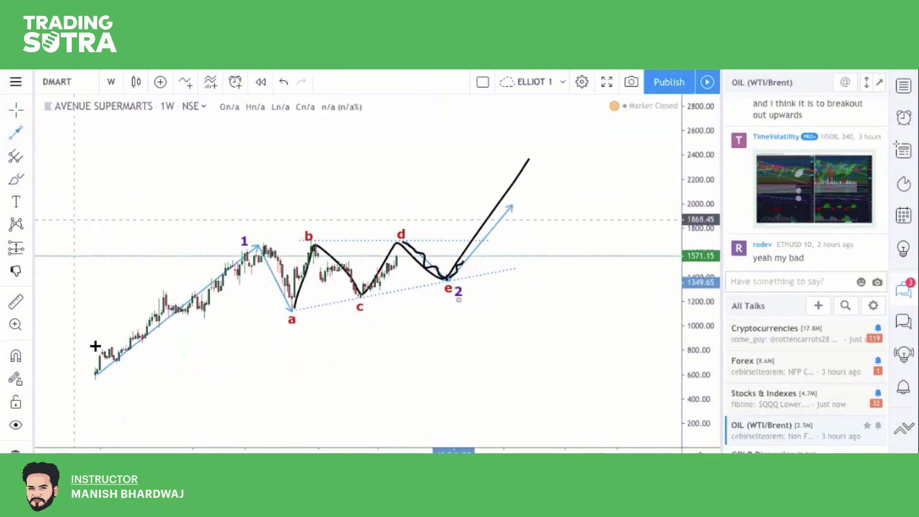
{"action": "left_click_drag", "start_coordinate": [91, 363], "coordinate": [238, 219]}
{"action": "left_click_drag", "start_coordinate": [458, 279], "coordinate": [590, 112]}
{"action": "left_click_drag", "start_coordinate": [701, 231], "coordinate": [684, 208]}
{"action": "double_click", "coordinate": [685, 209]}
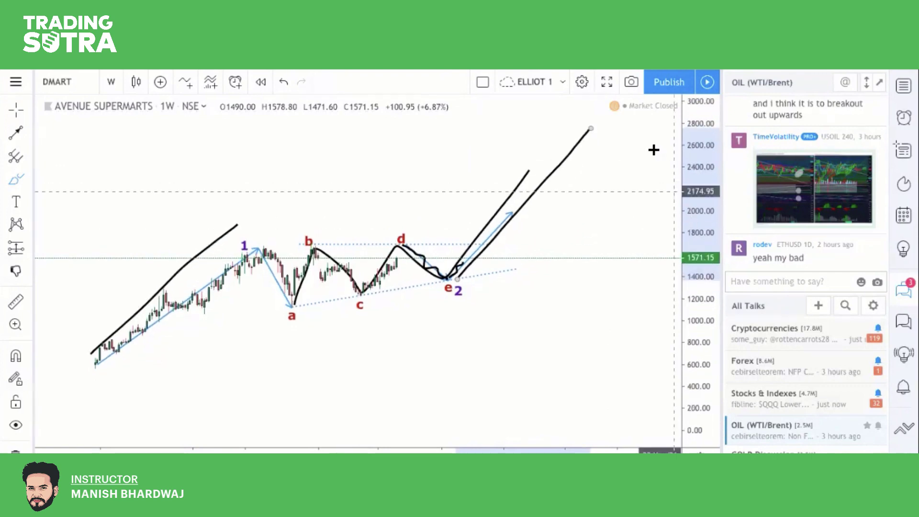
{"action": "left_click", "coordinate": [606, 83]}
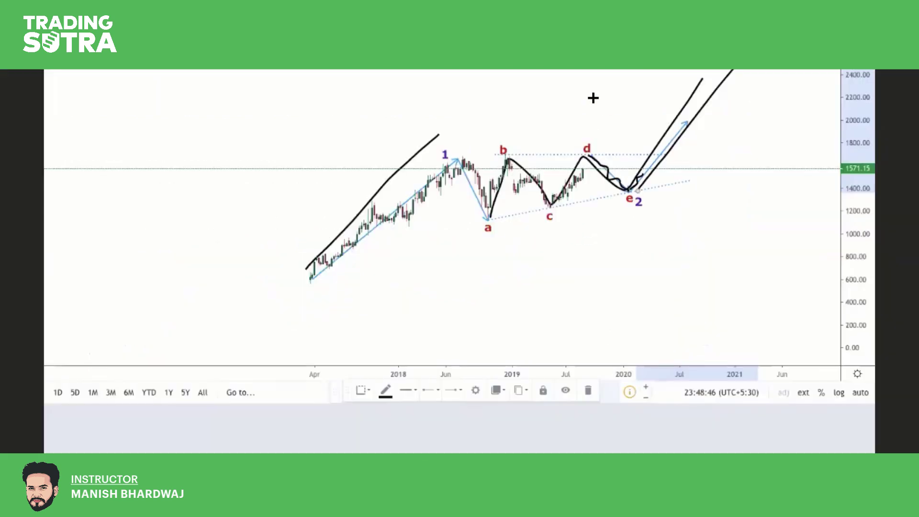
{"action": "key", "text": "Escape"}
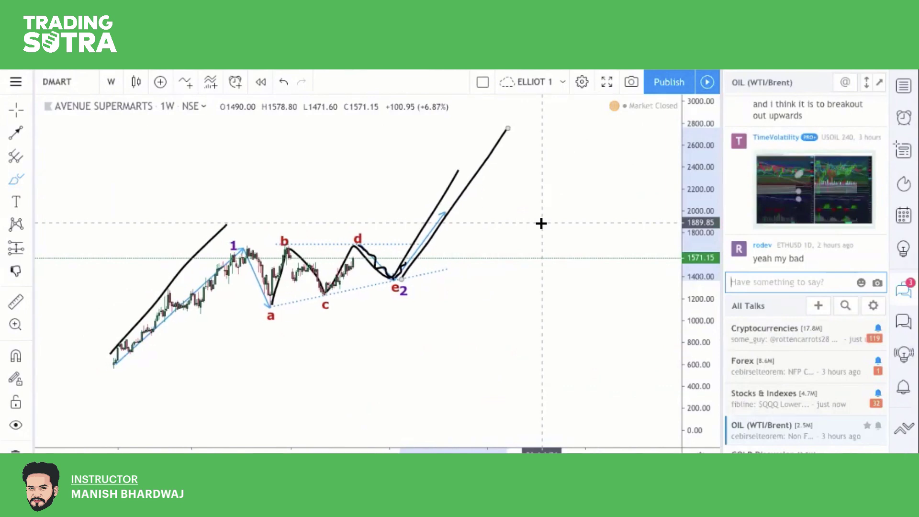